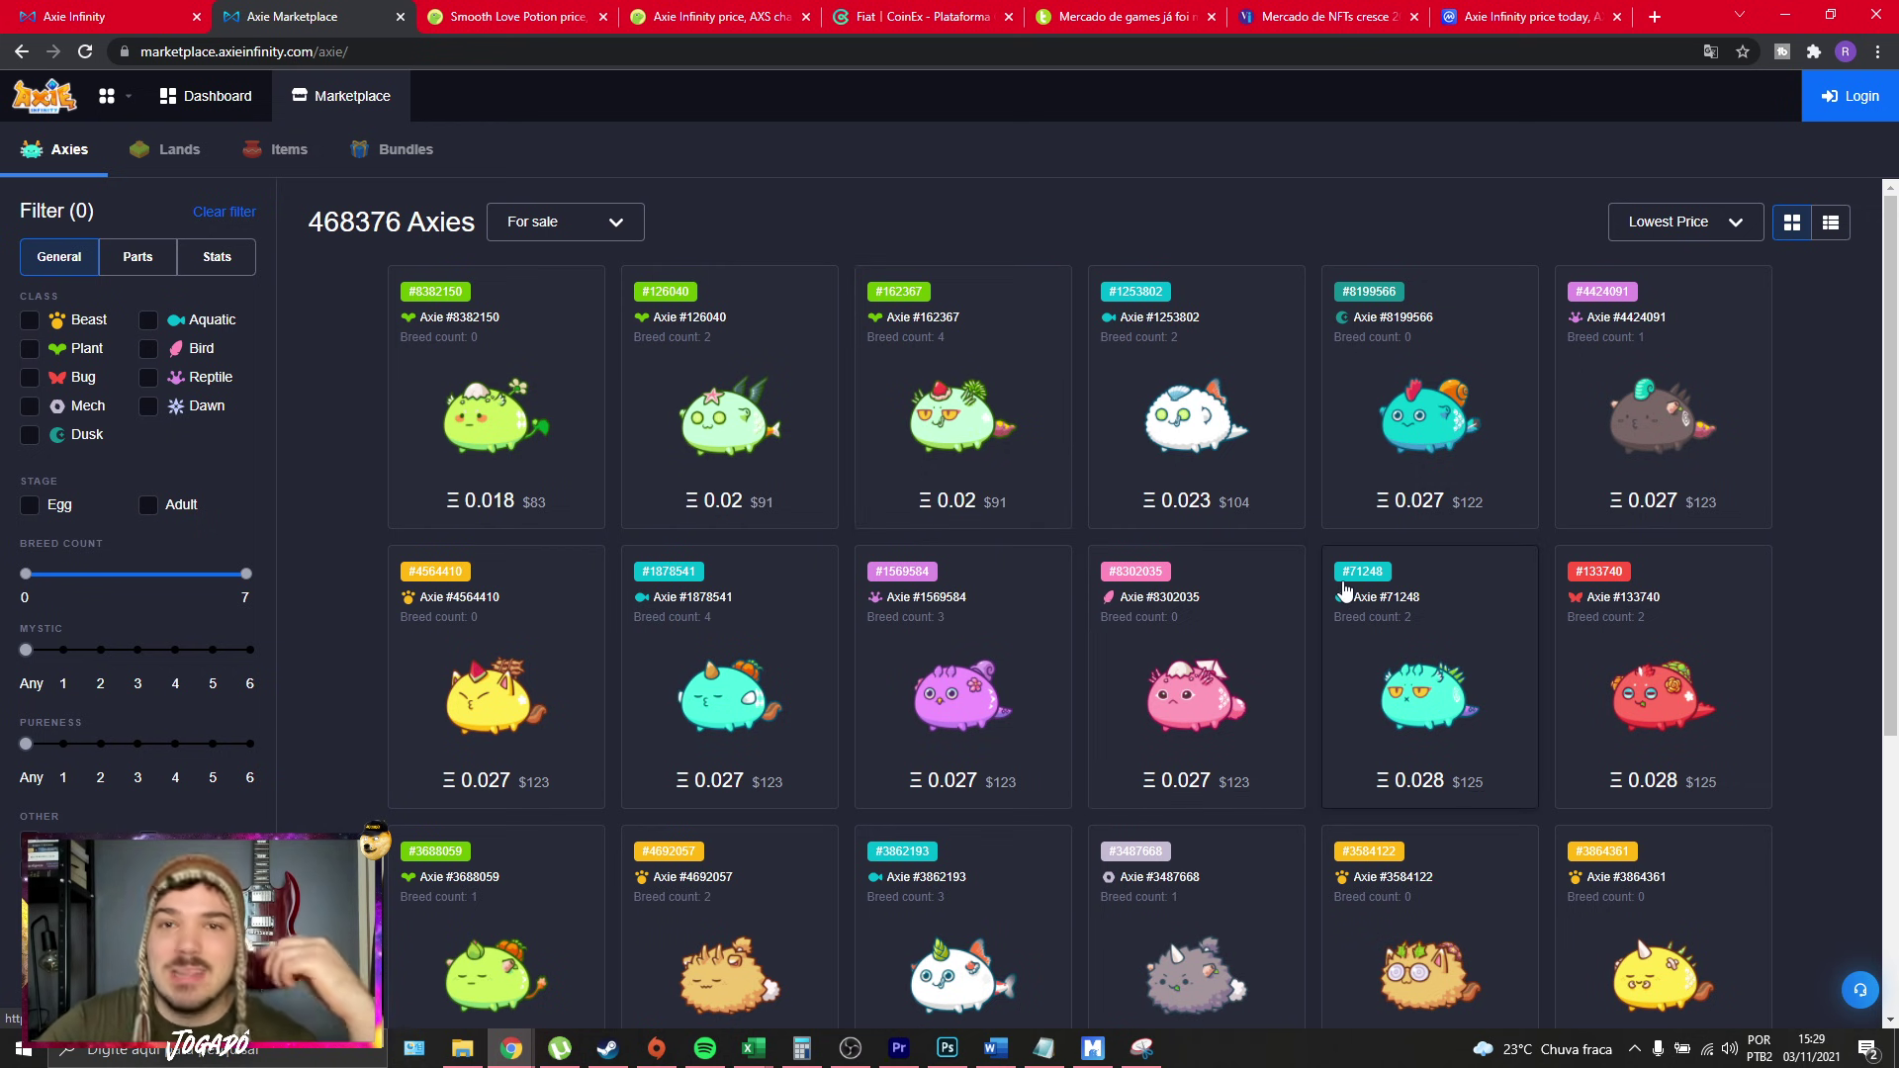
Switch to the ROI Axie workbook in Excel and examine the initial investment table, from the Axie cost to the total formula.
scroll(1317, 558, "down", 5)
scroll(1317, 558, "up", 5)
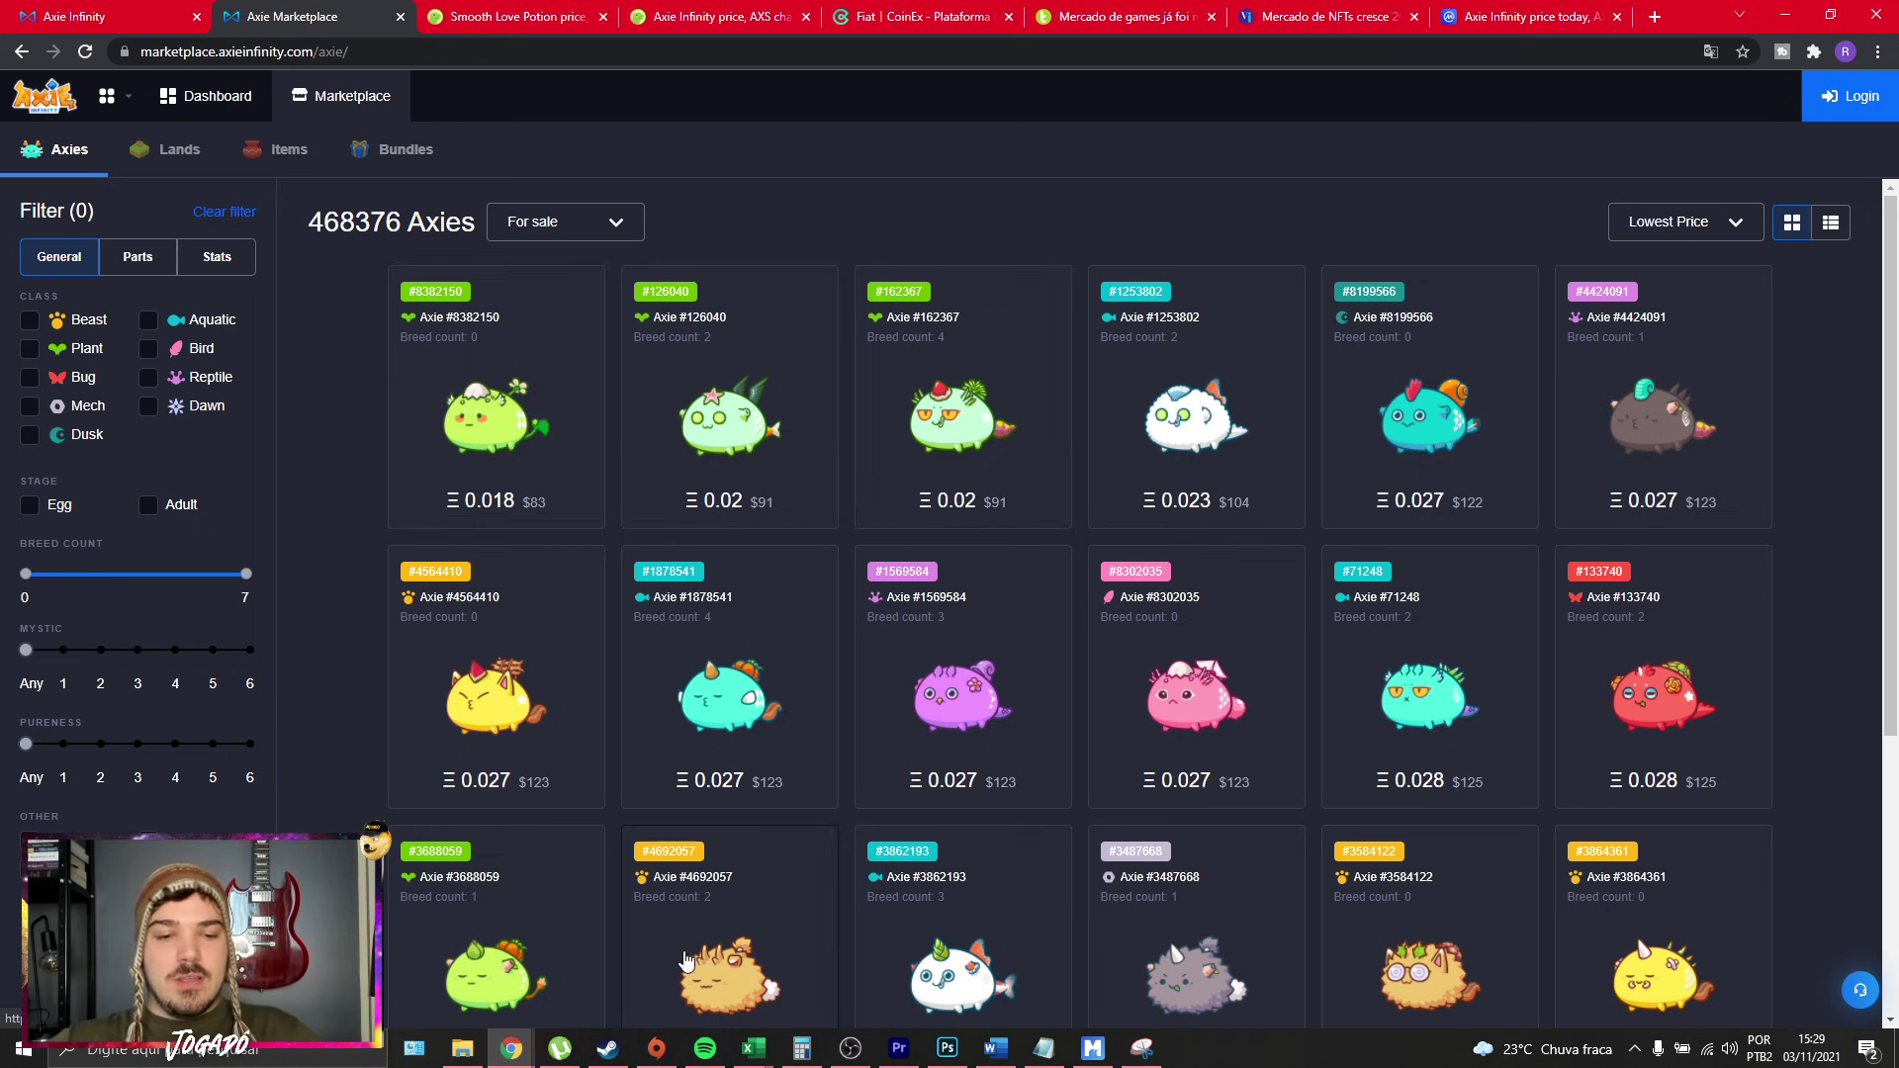
mouse_move(758, 1044)
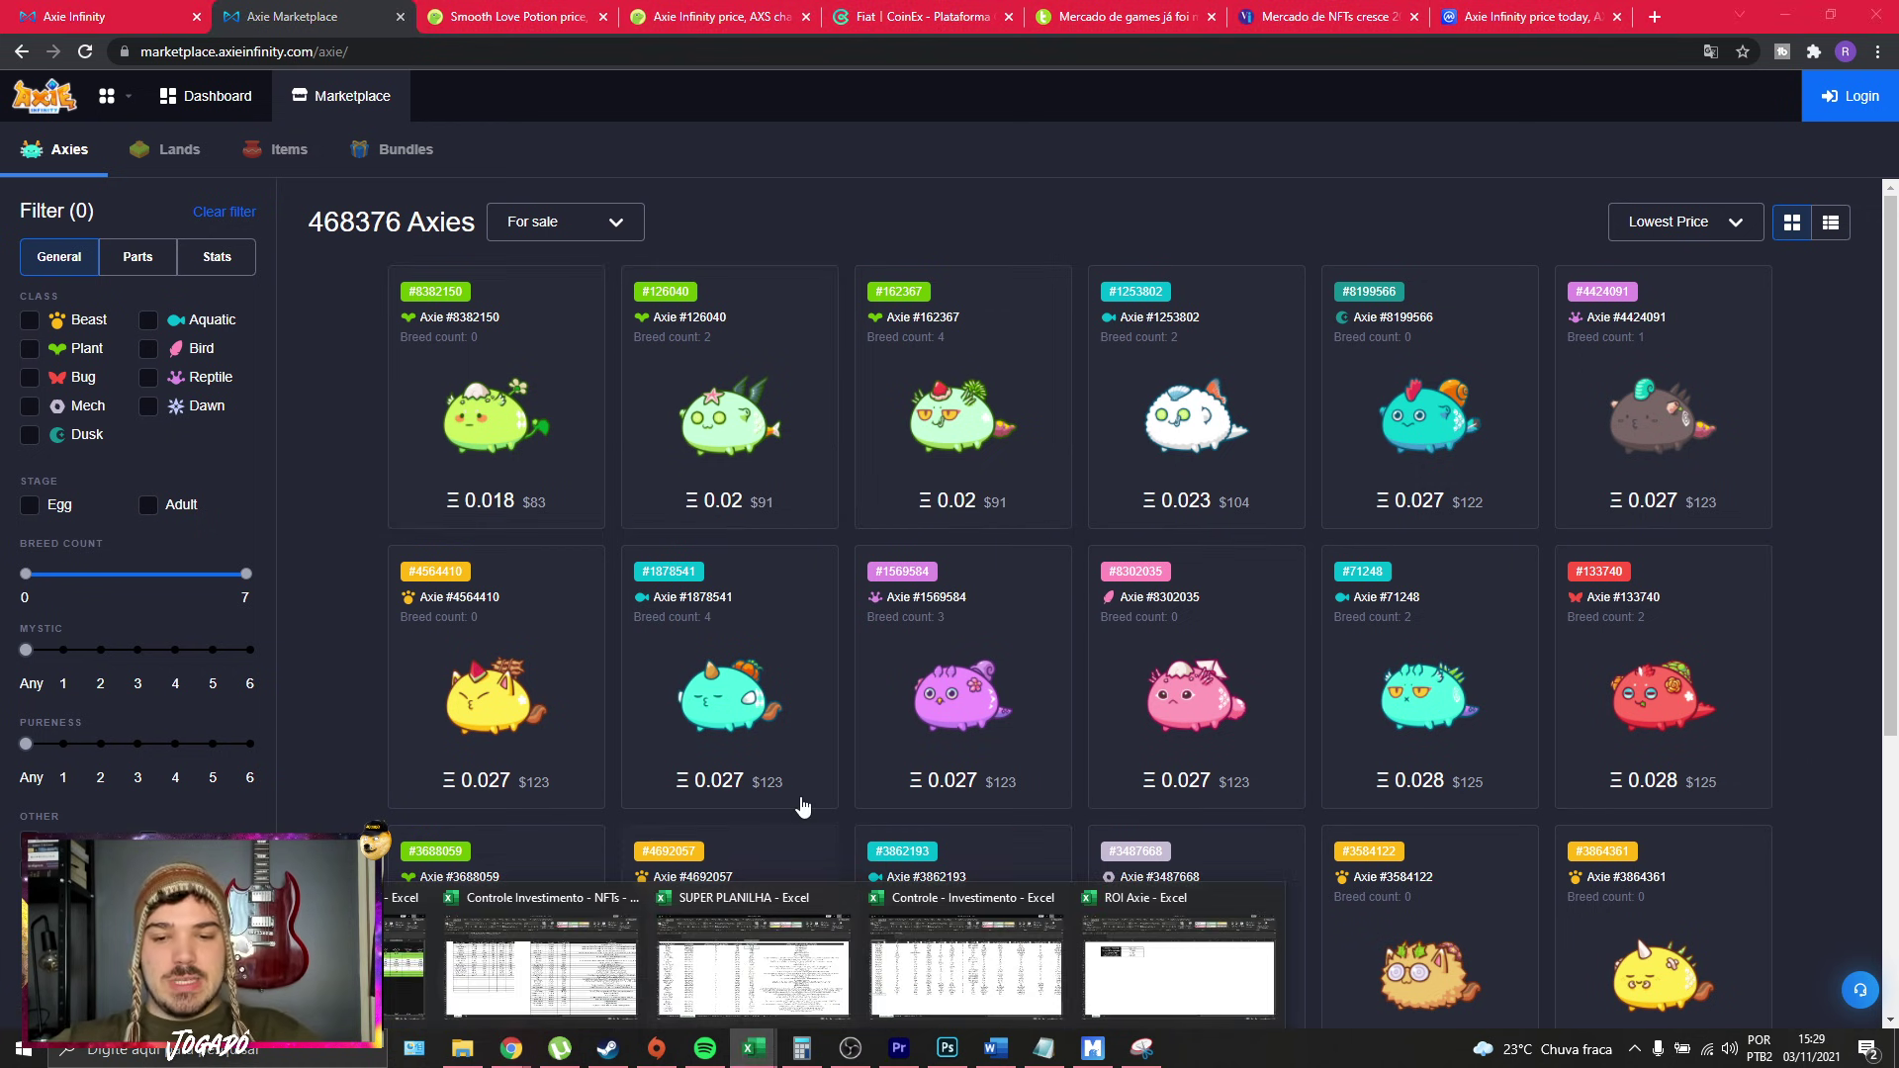
left_click(1221, 964)
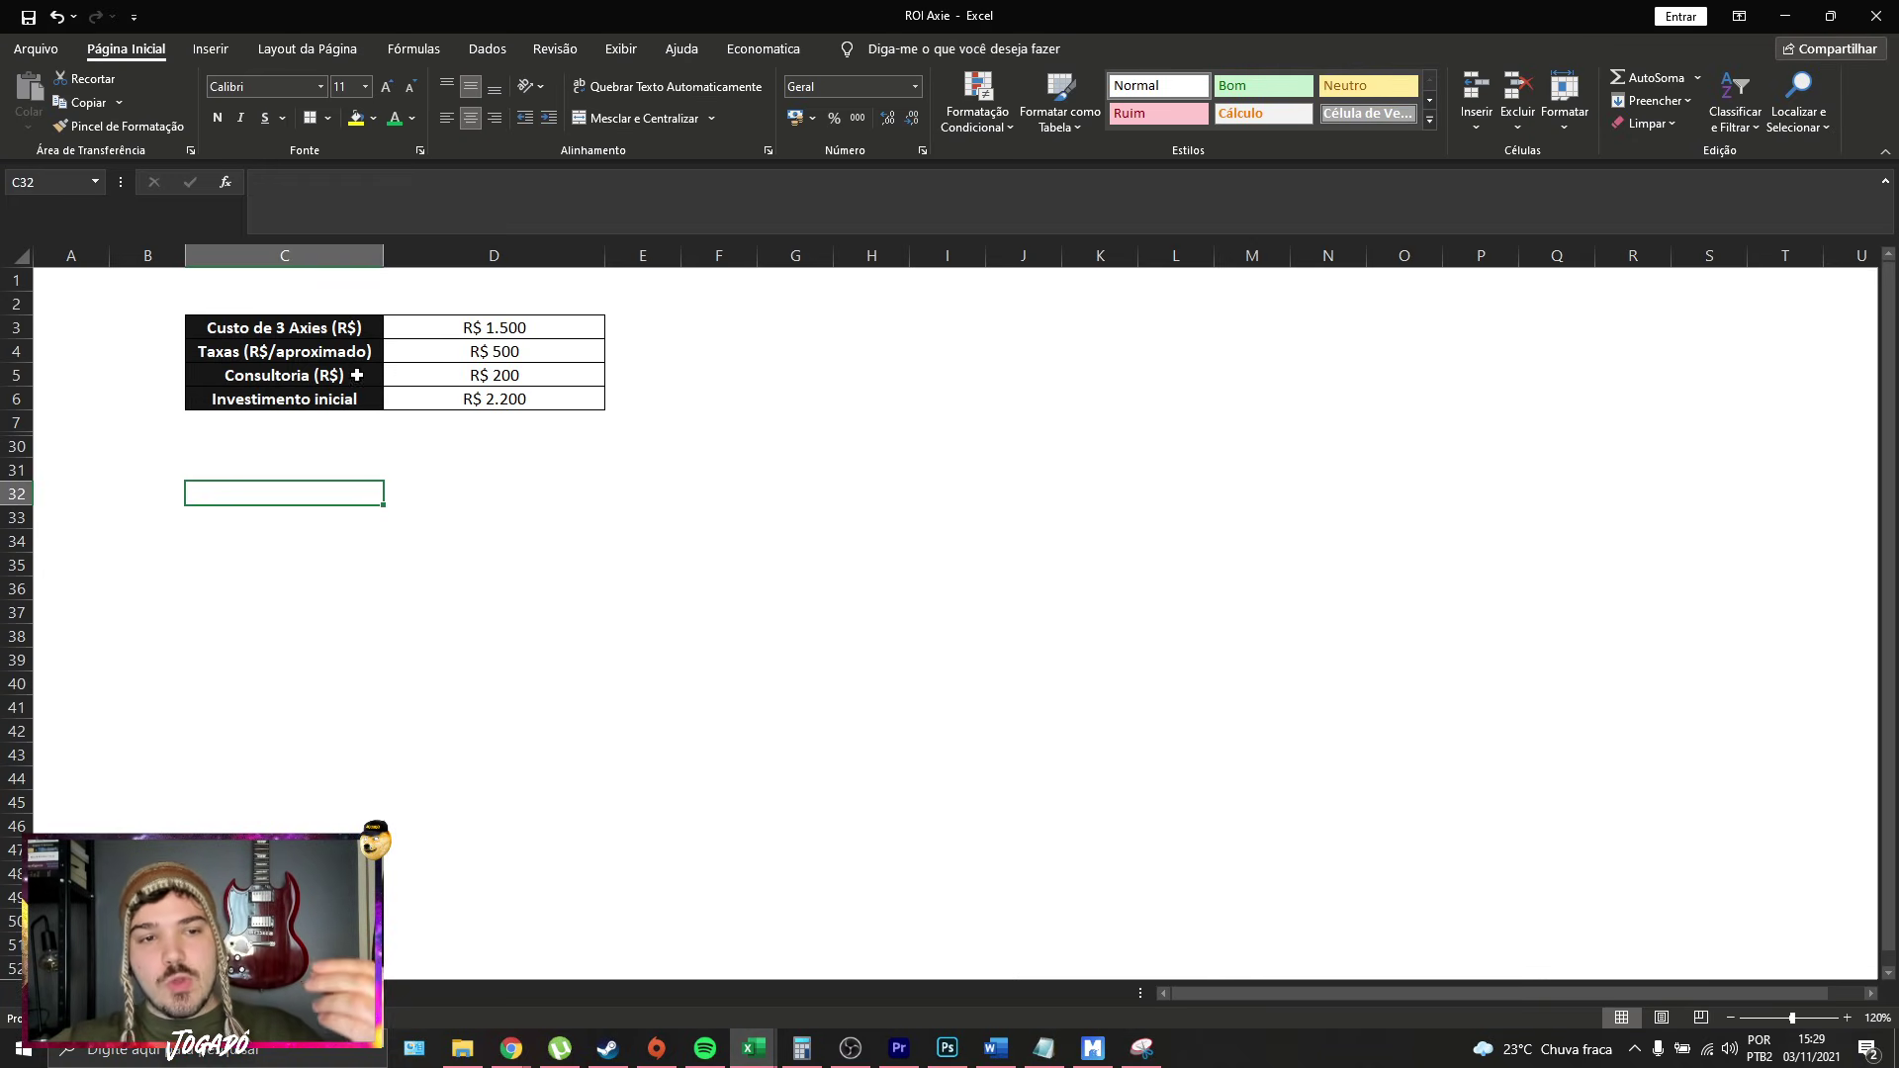
left_click(373, 326)
left_click(416, 329)
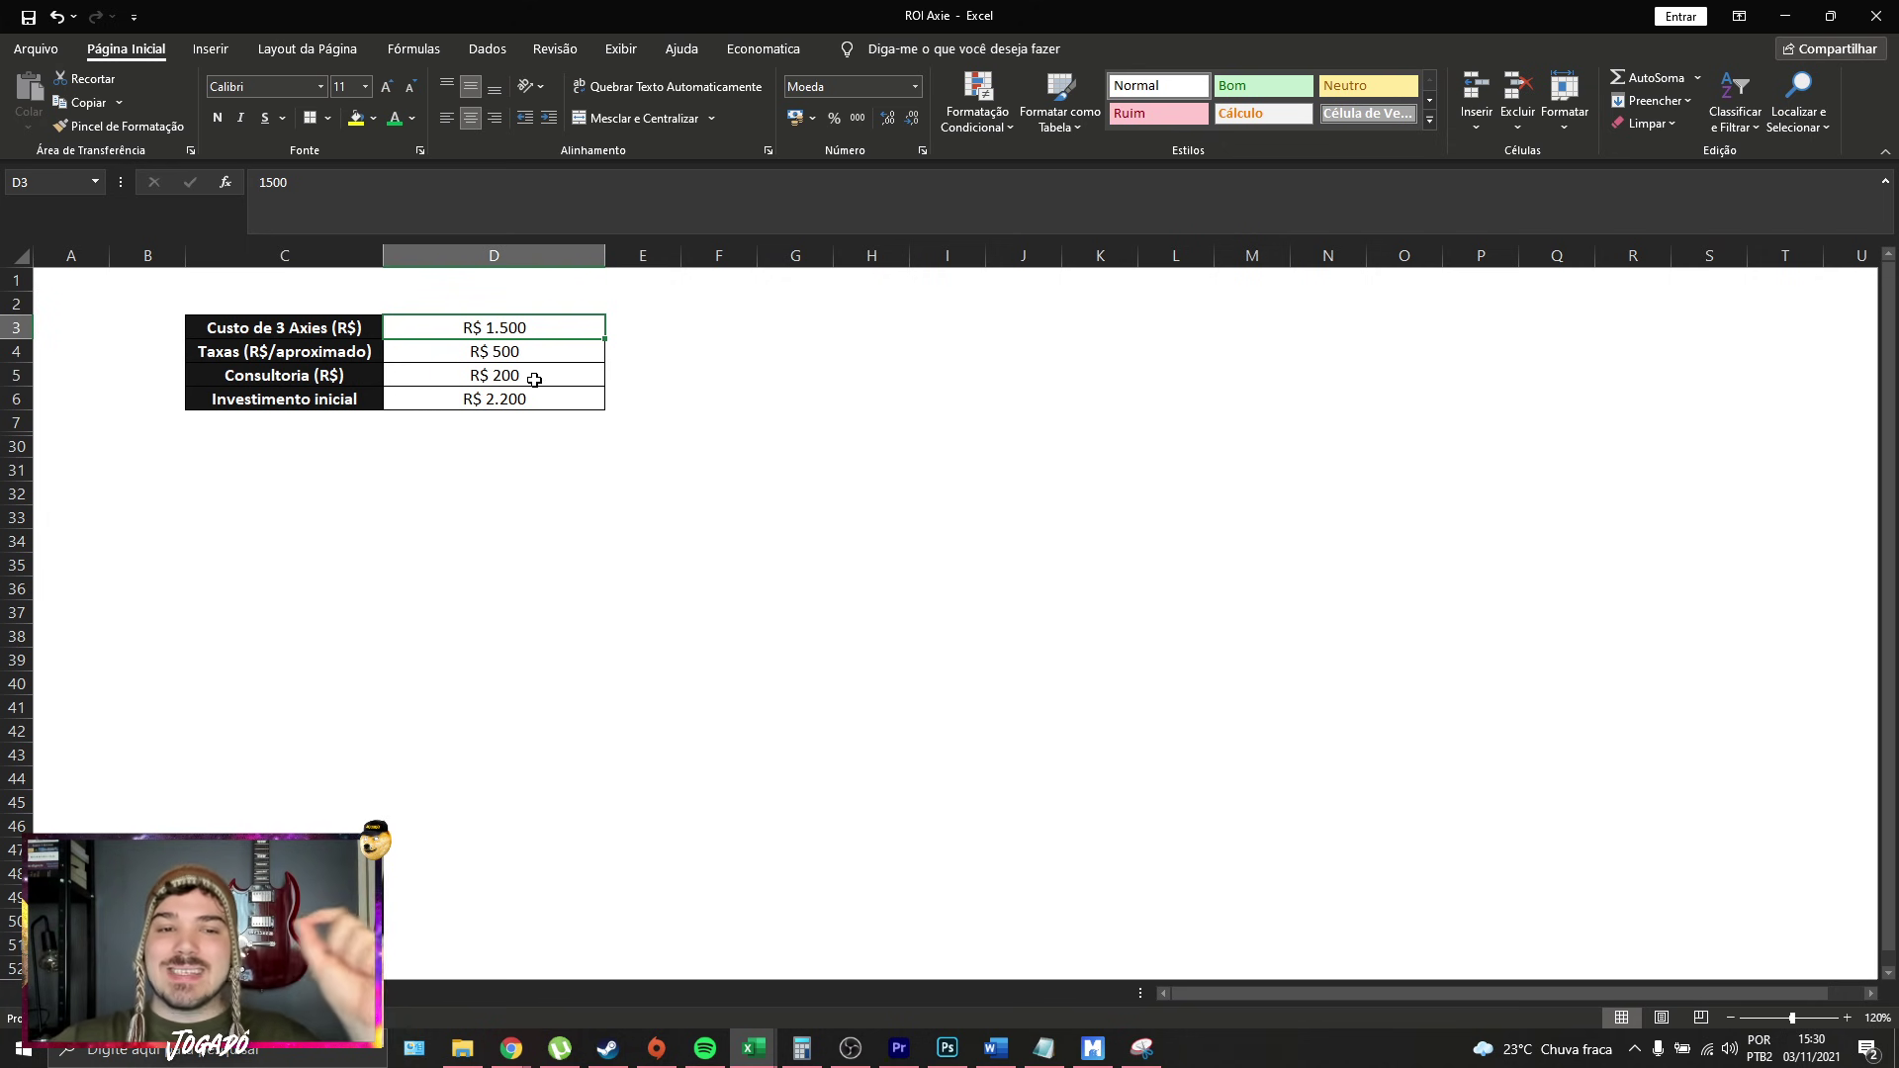
left_click(509, 355)
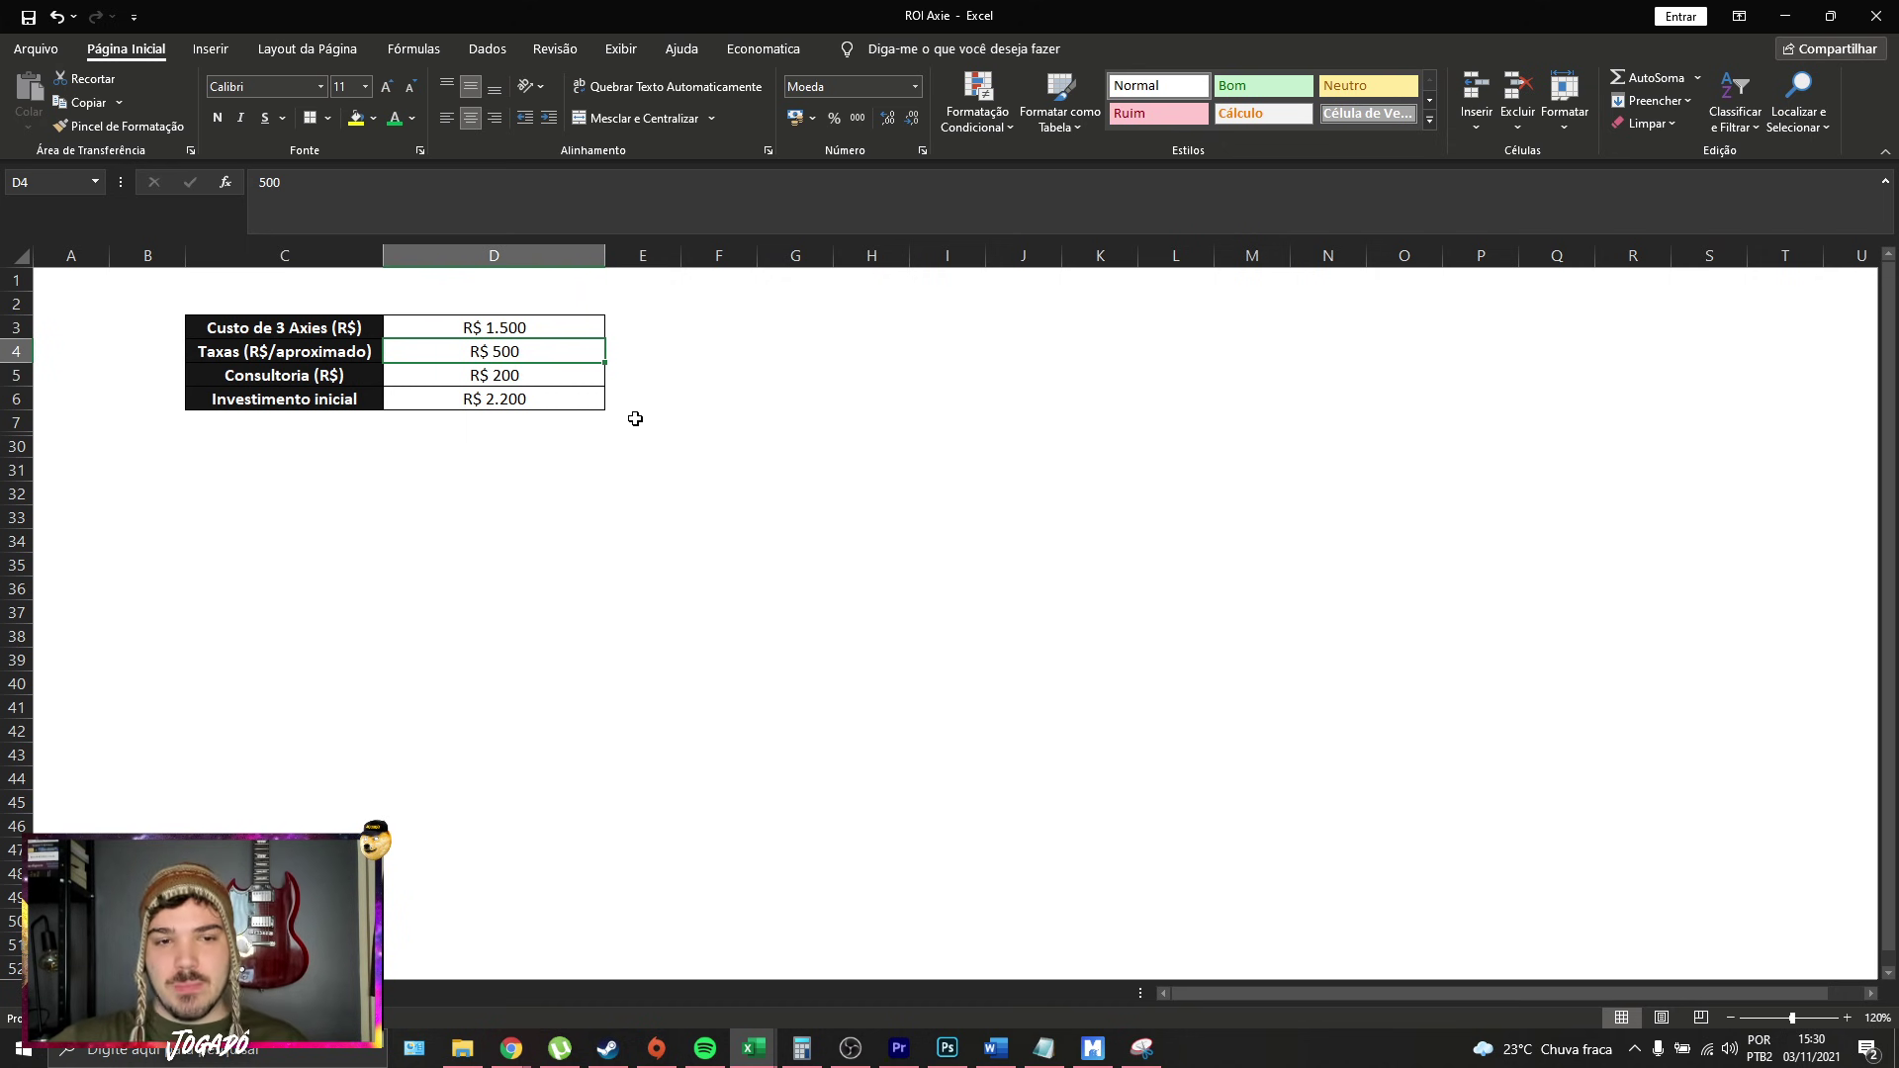
left_click(546, 378)
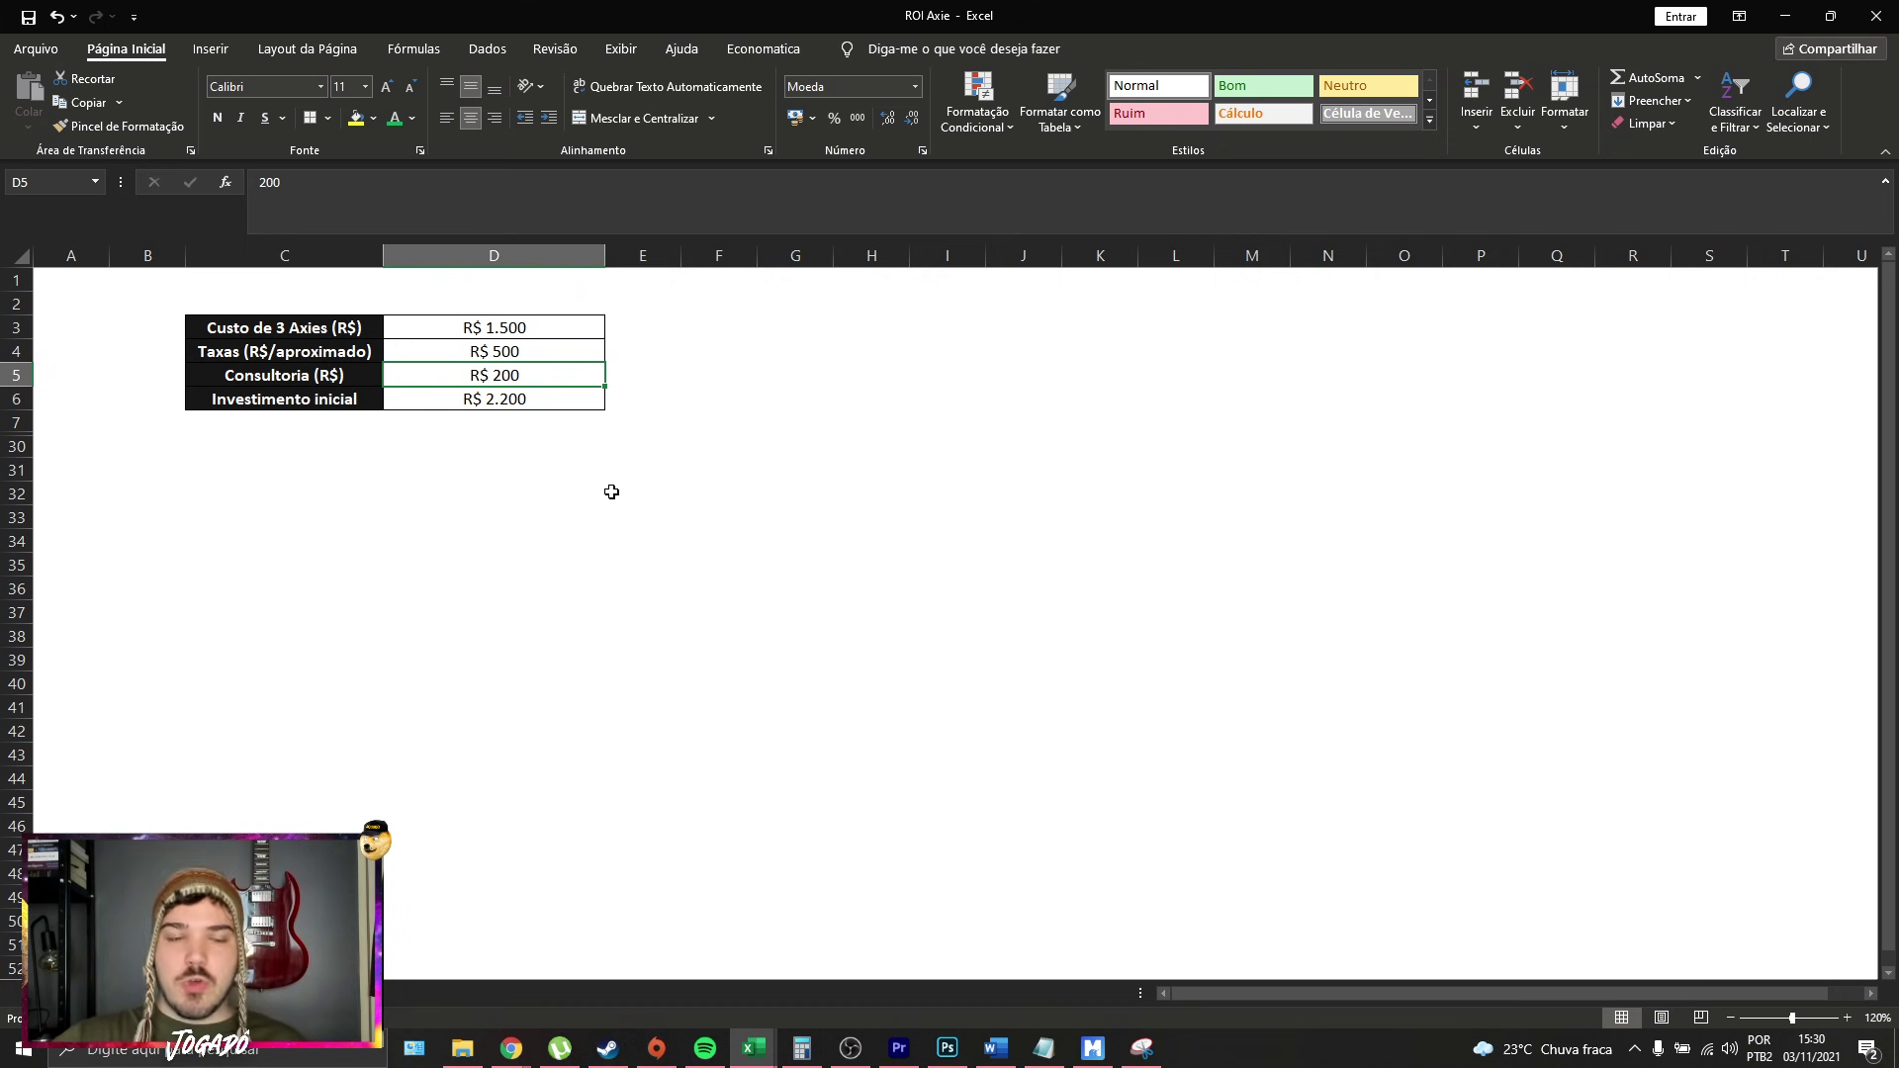
left_click(550, 406)
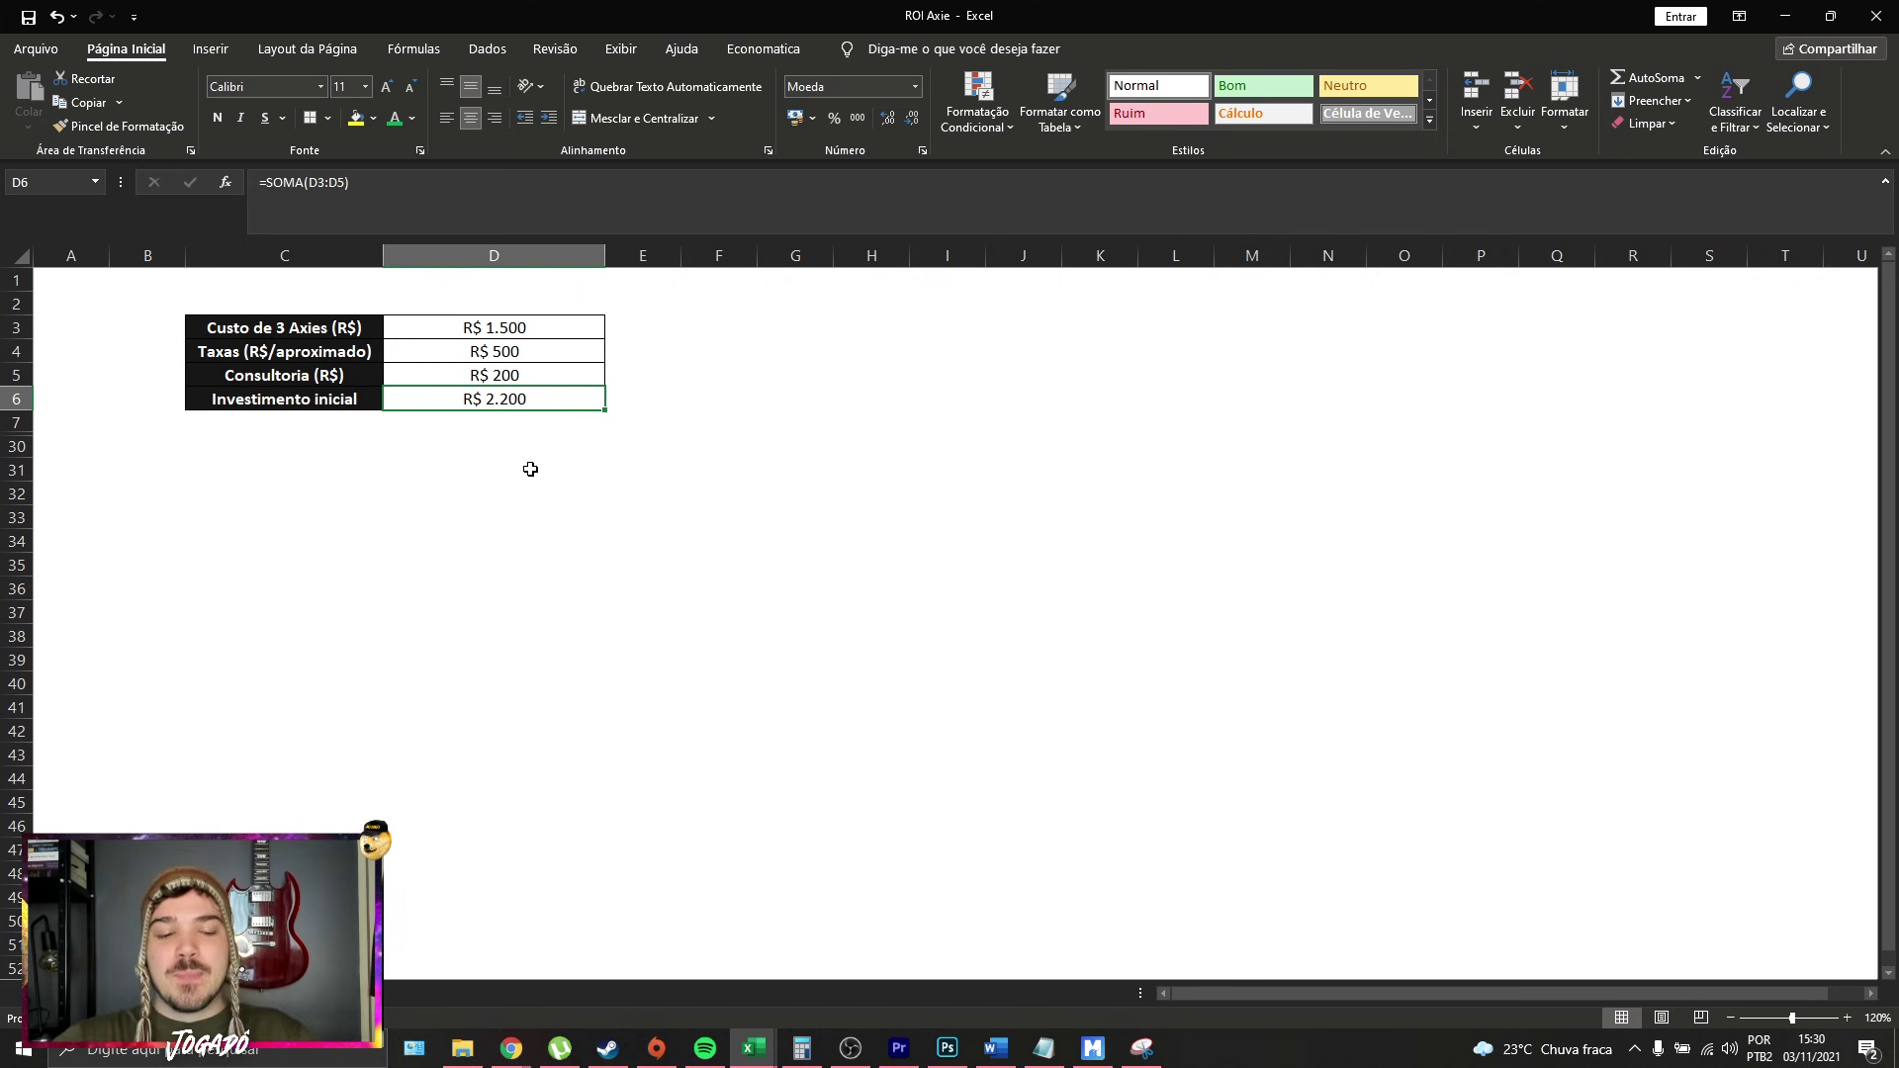
type("2500")
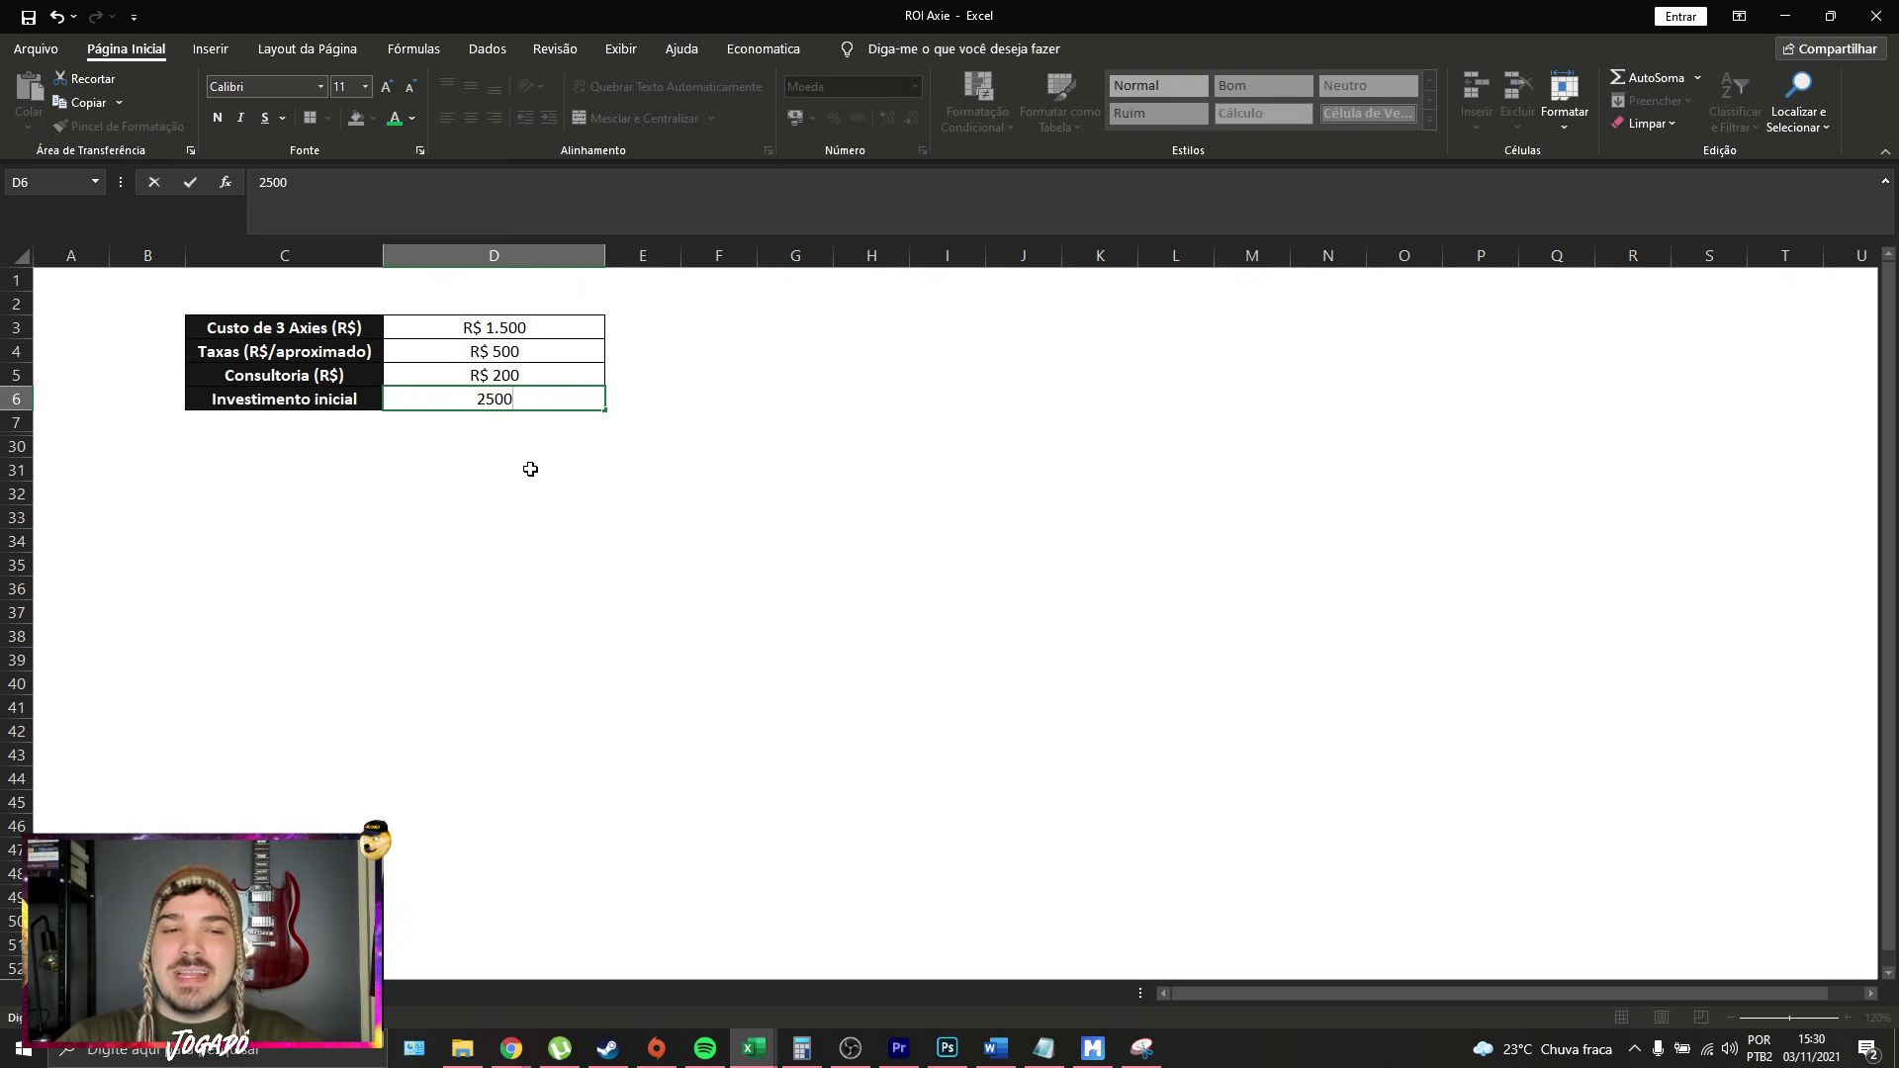
key("BackSpace")
key("Escape")
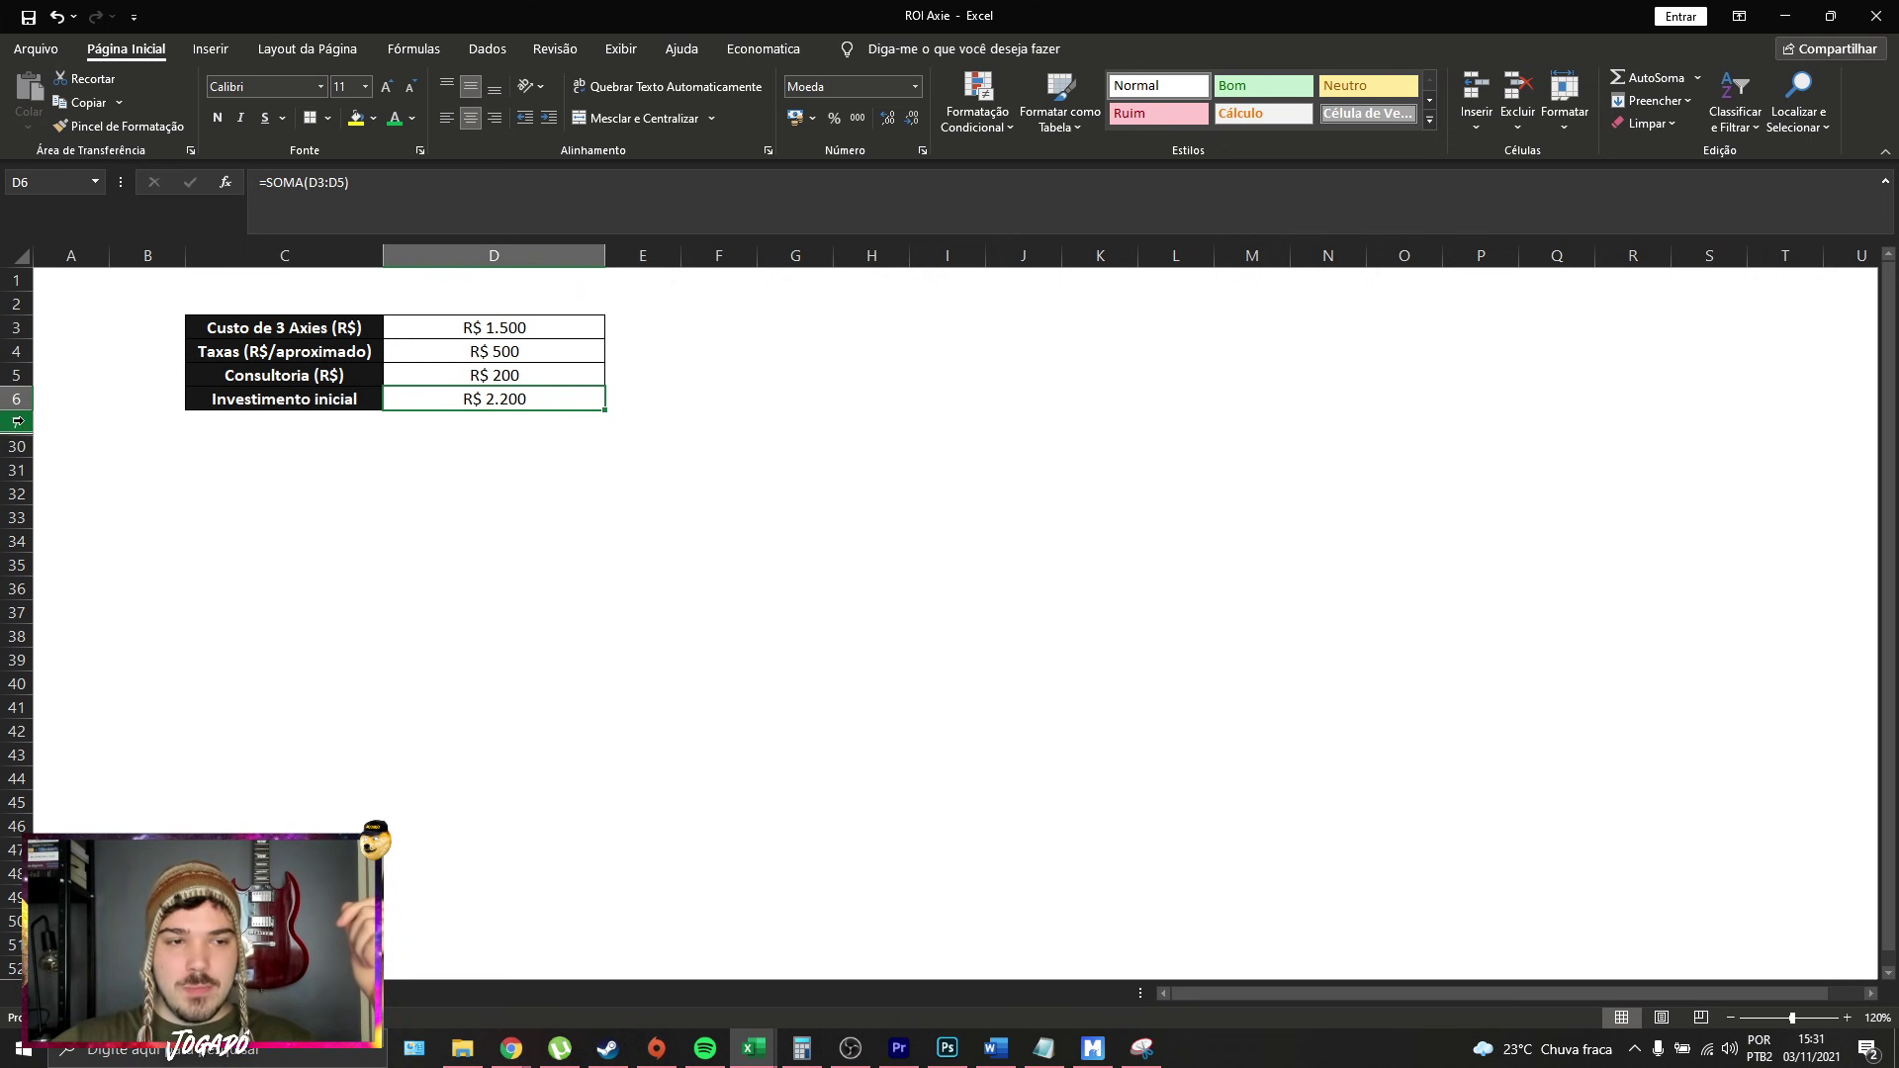
Unhide the hidden rows between rows 7 and 30 to reveal the return scenario tables.
left_click_drag(20, 423, 14, 470)
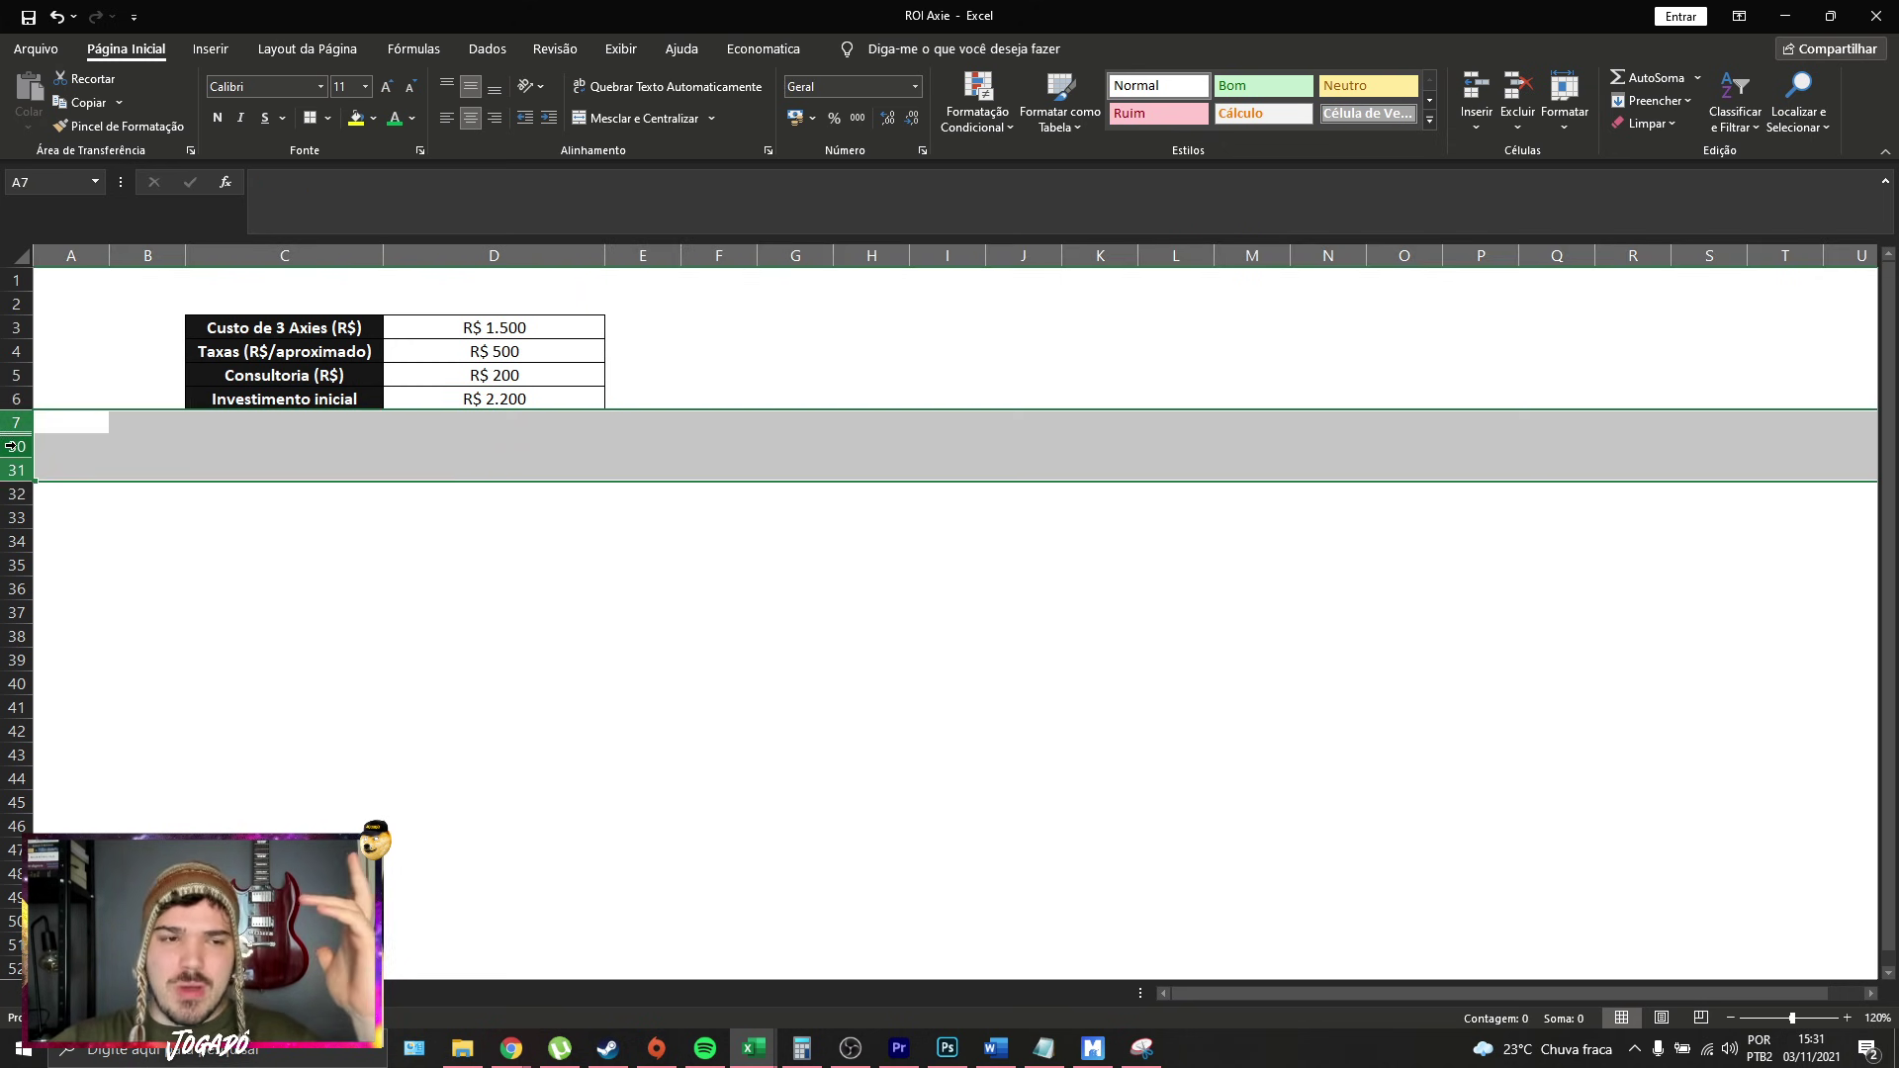
right_click(10, 446)
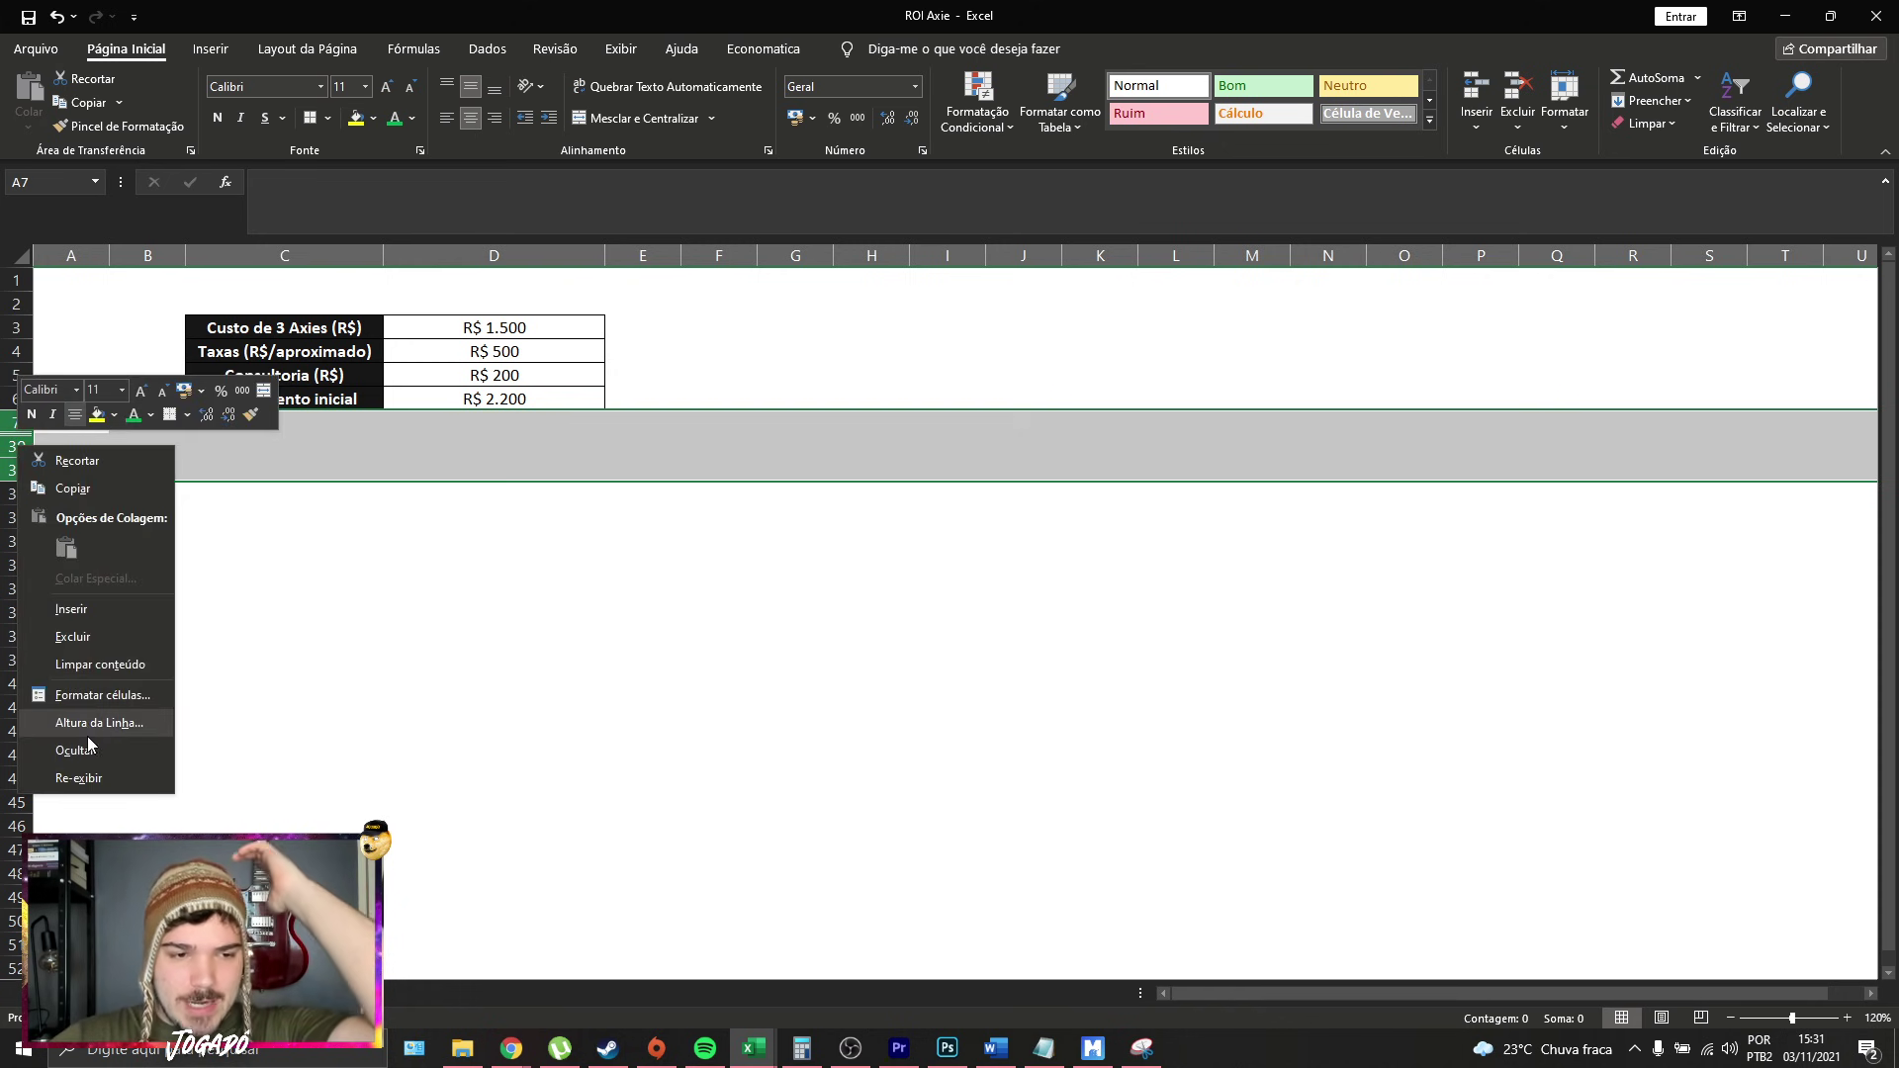
left_click(91, 781)
left_click(317, 447)
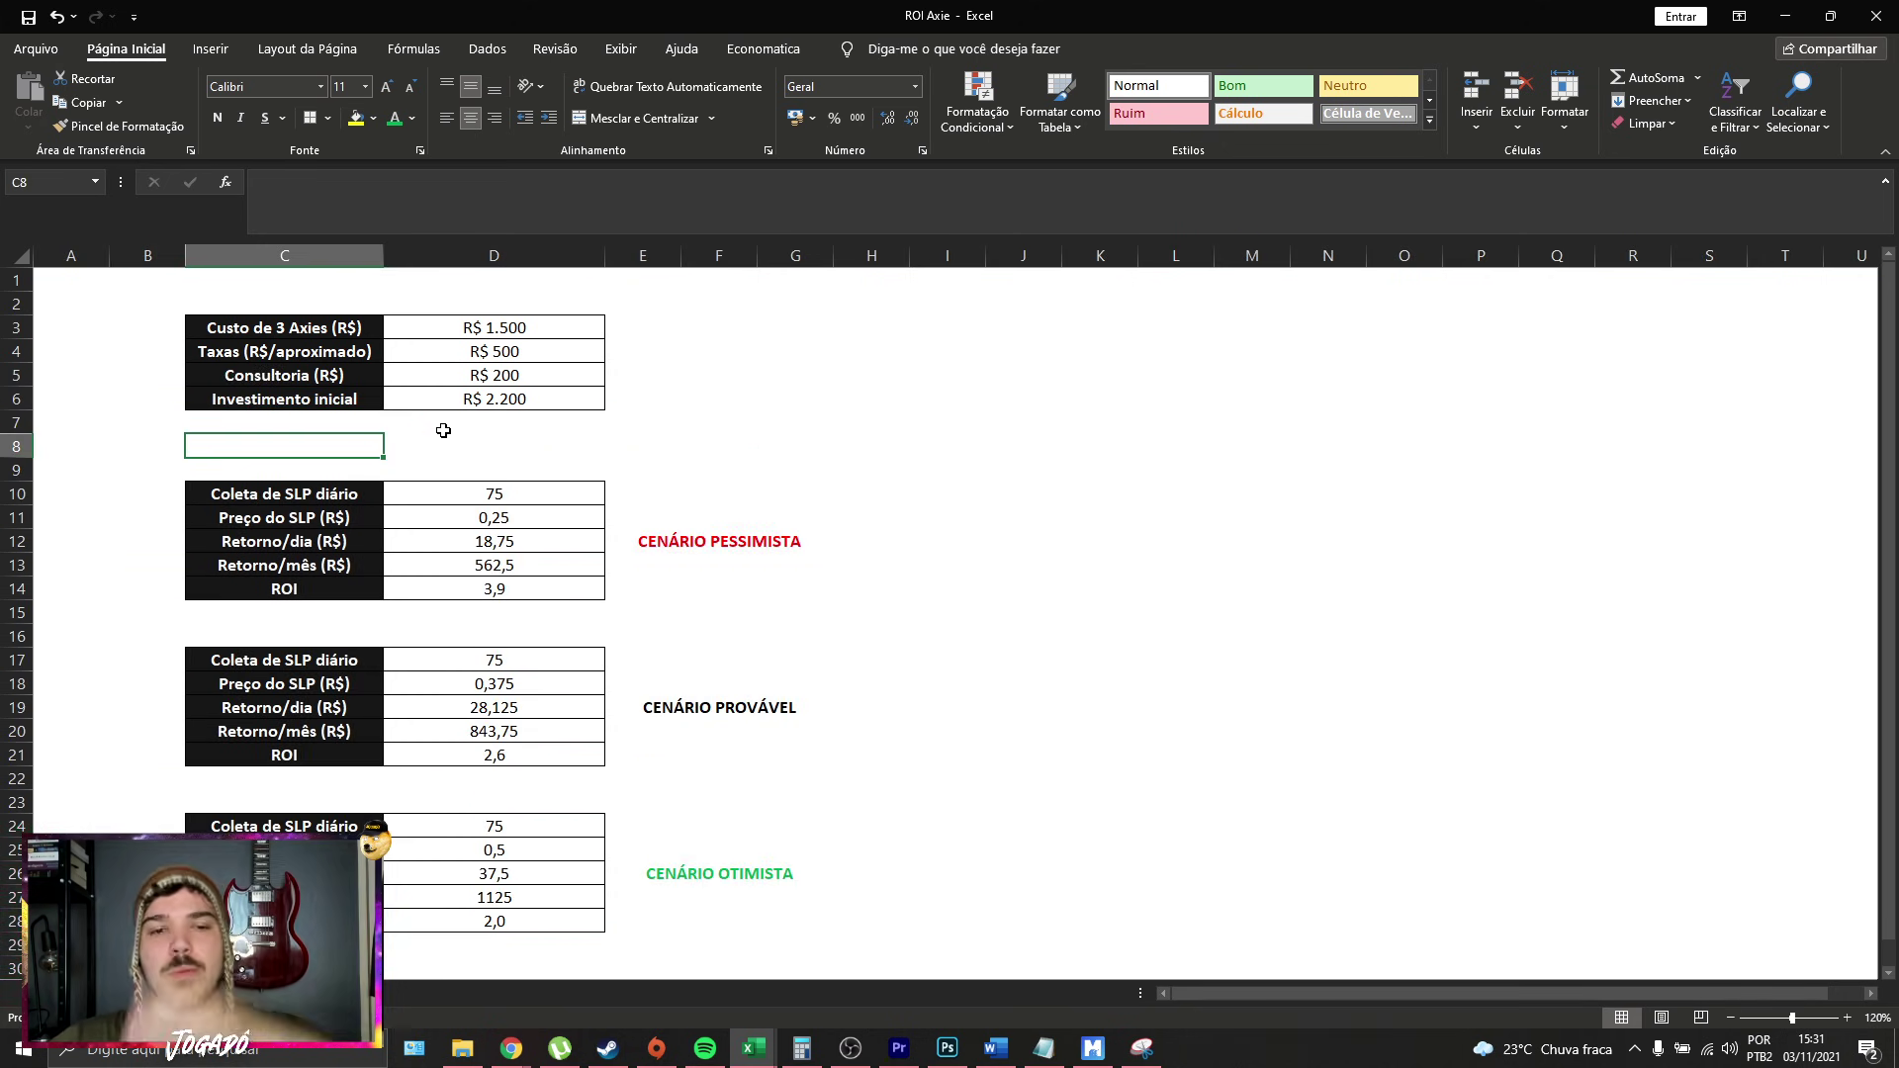
scroll(438, 416, "down", 2)
scroll(435, 407, "up", 2)
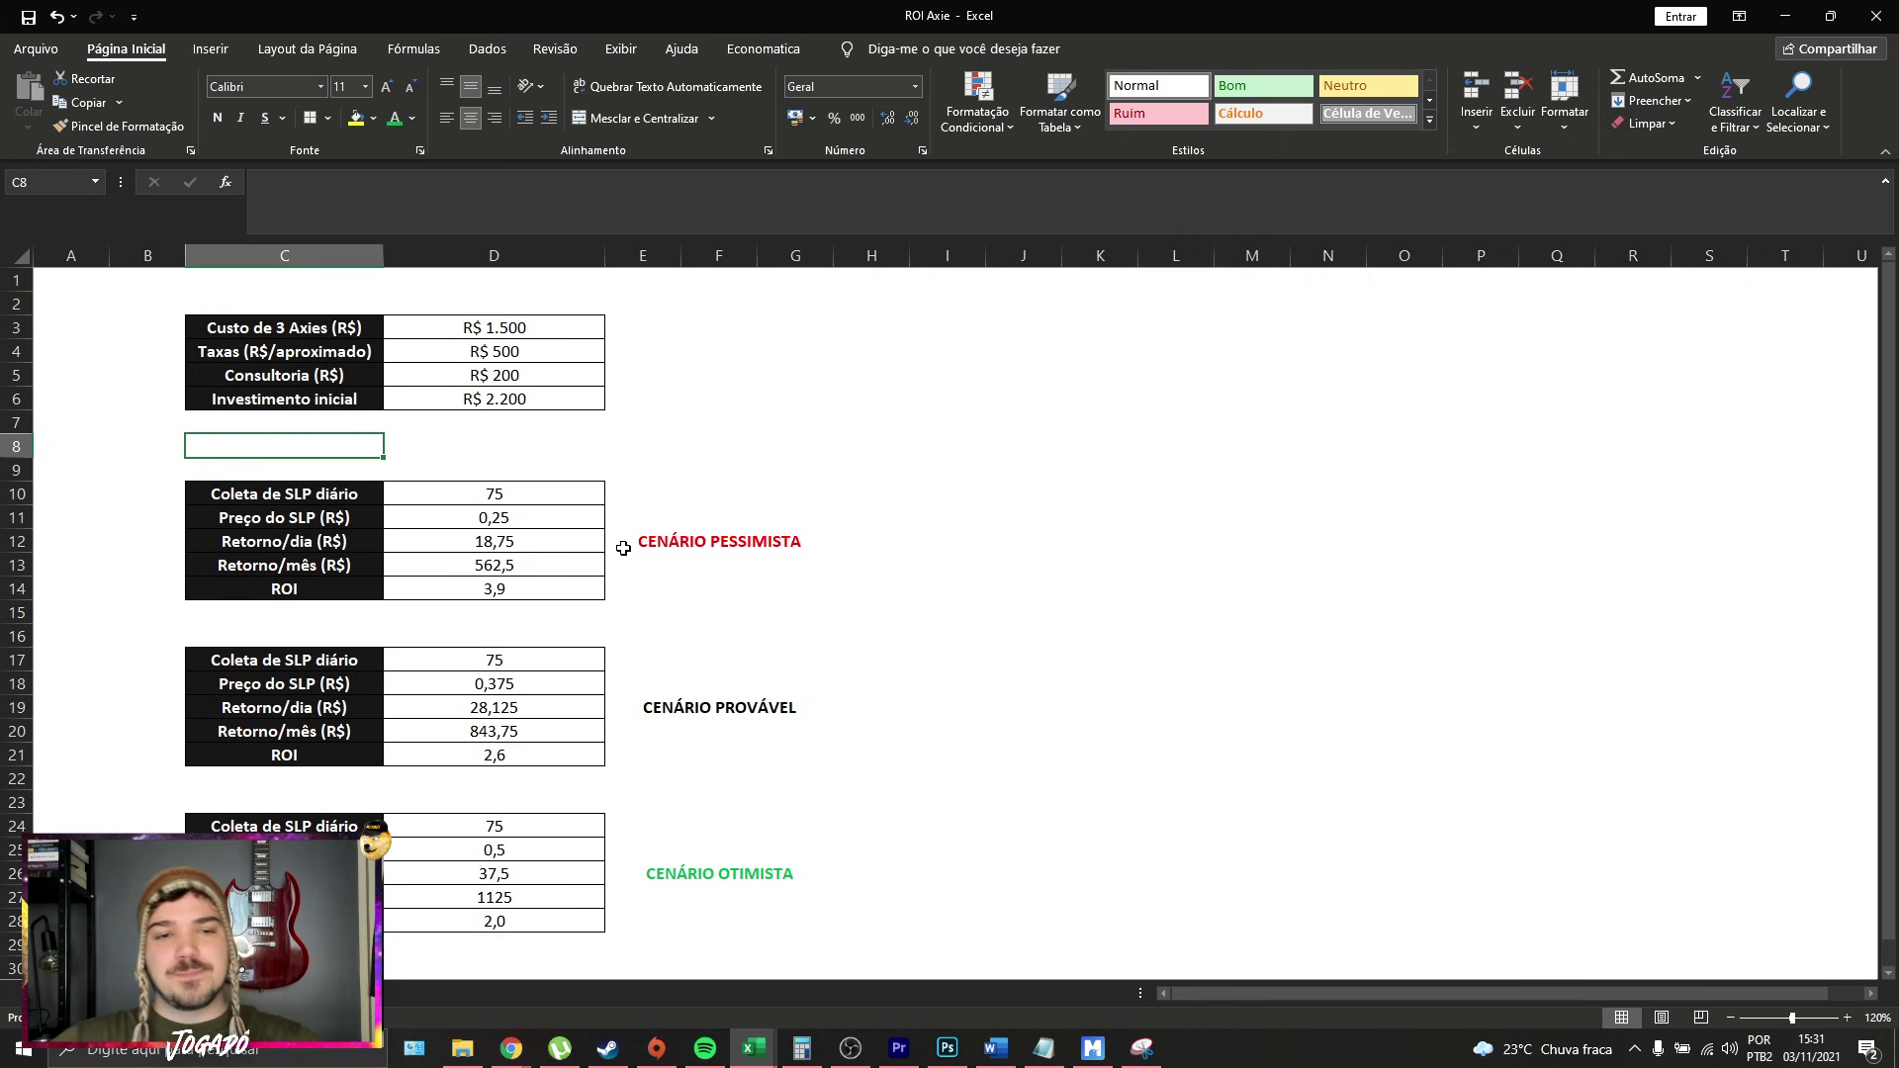
Examine the pessimistic scenario's daily SLP collection and price, and check the Smooth Love Potion quote on CoinGecko in Chrome.
left_click(523, 502)
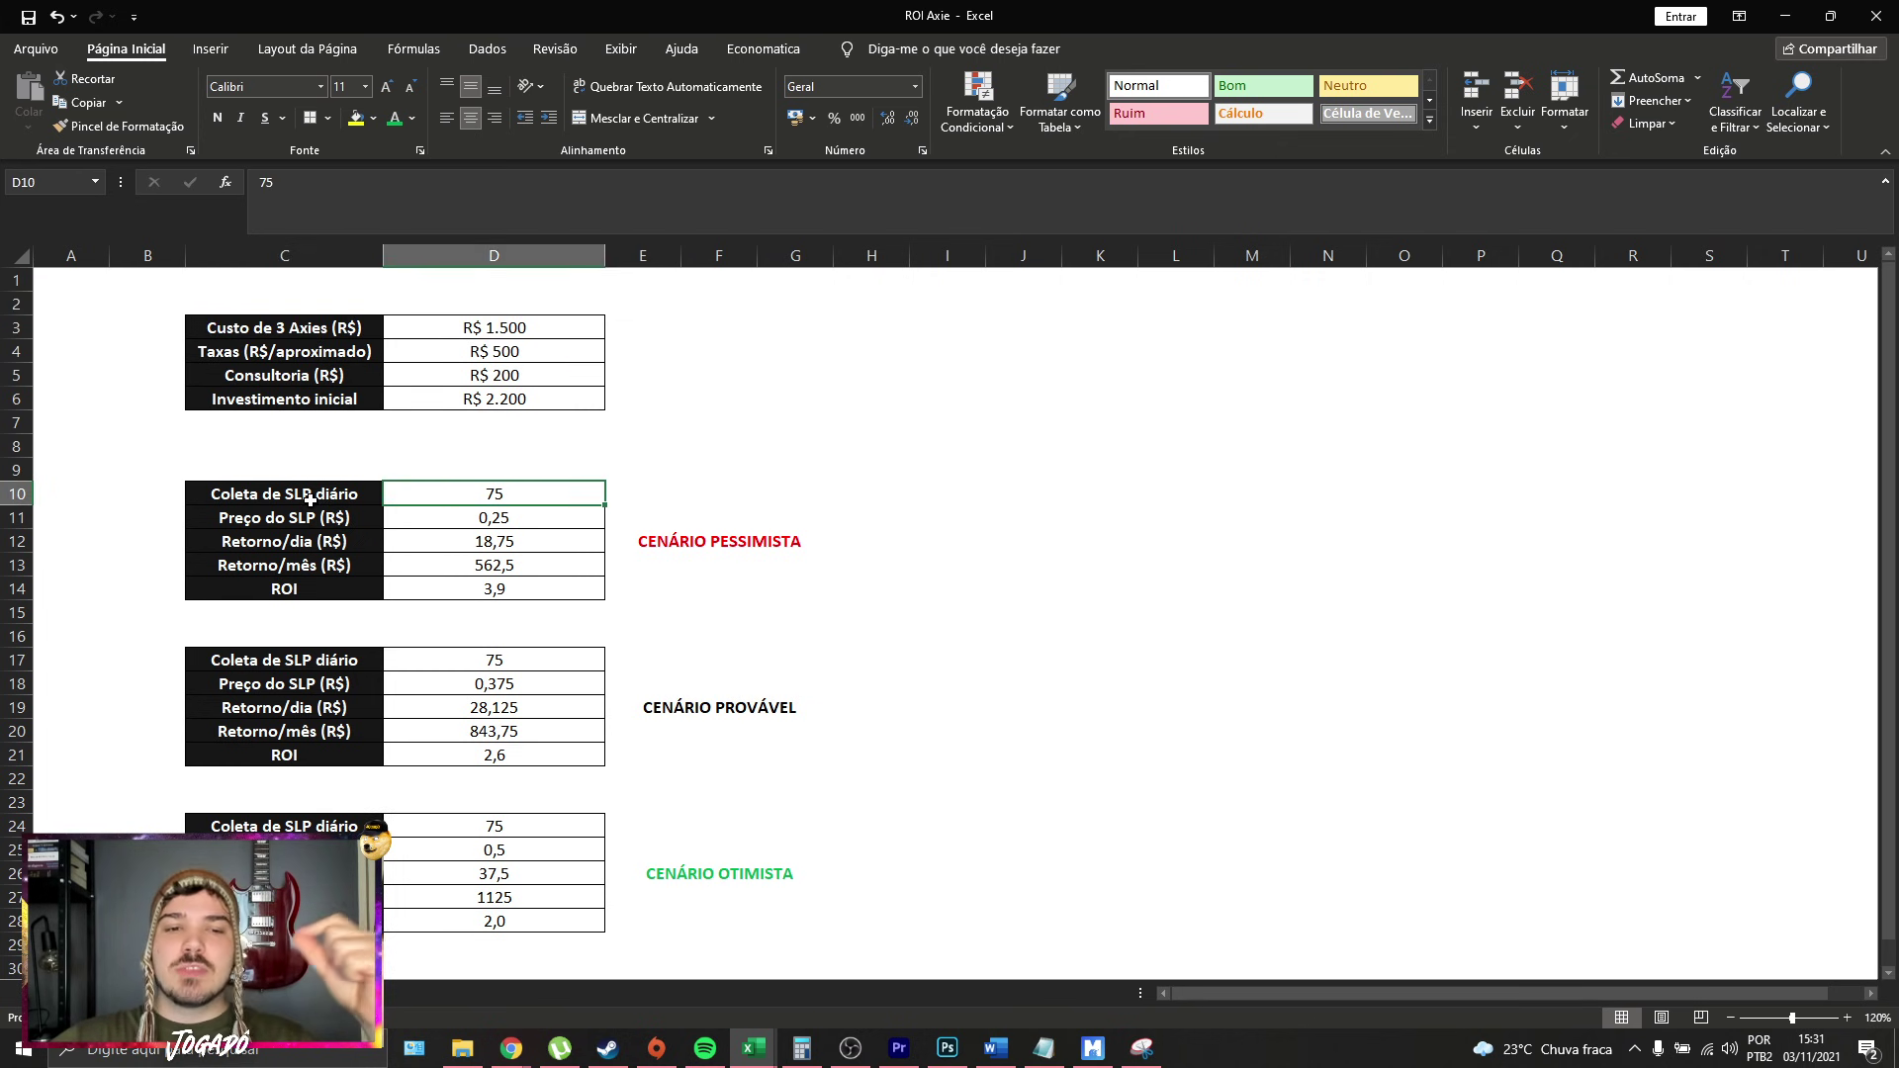
left_click(458, 524)
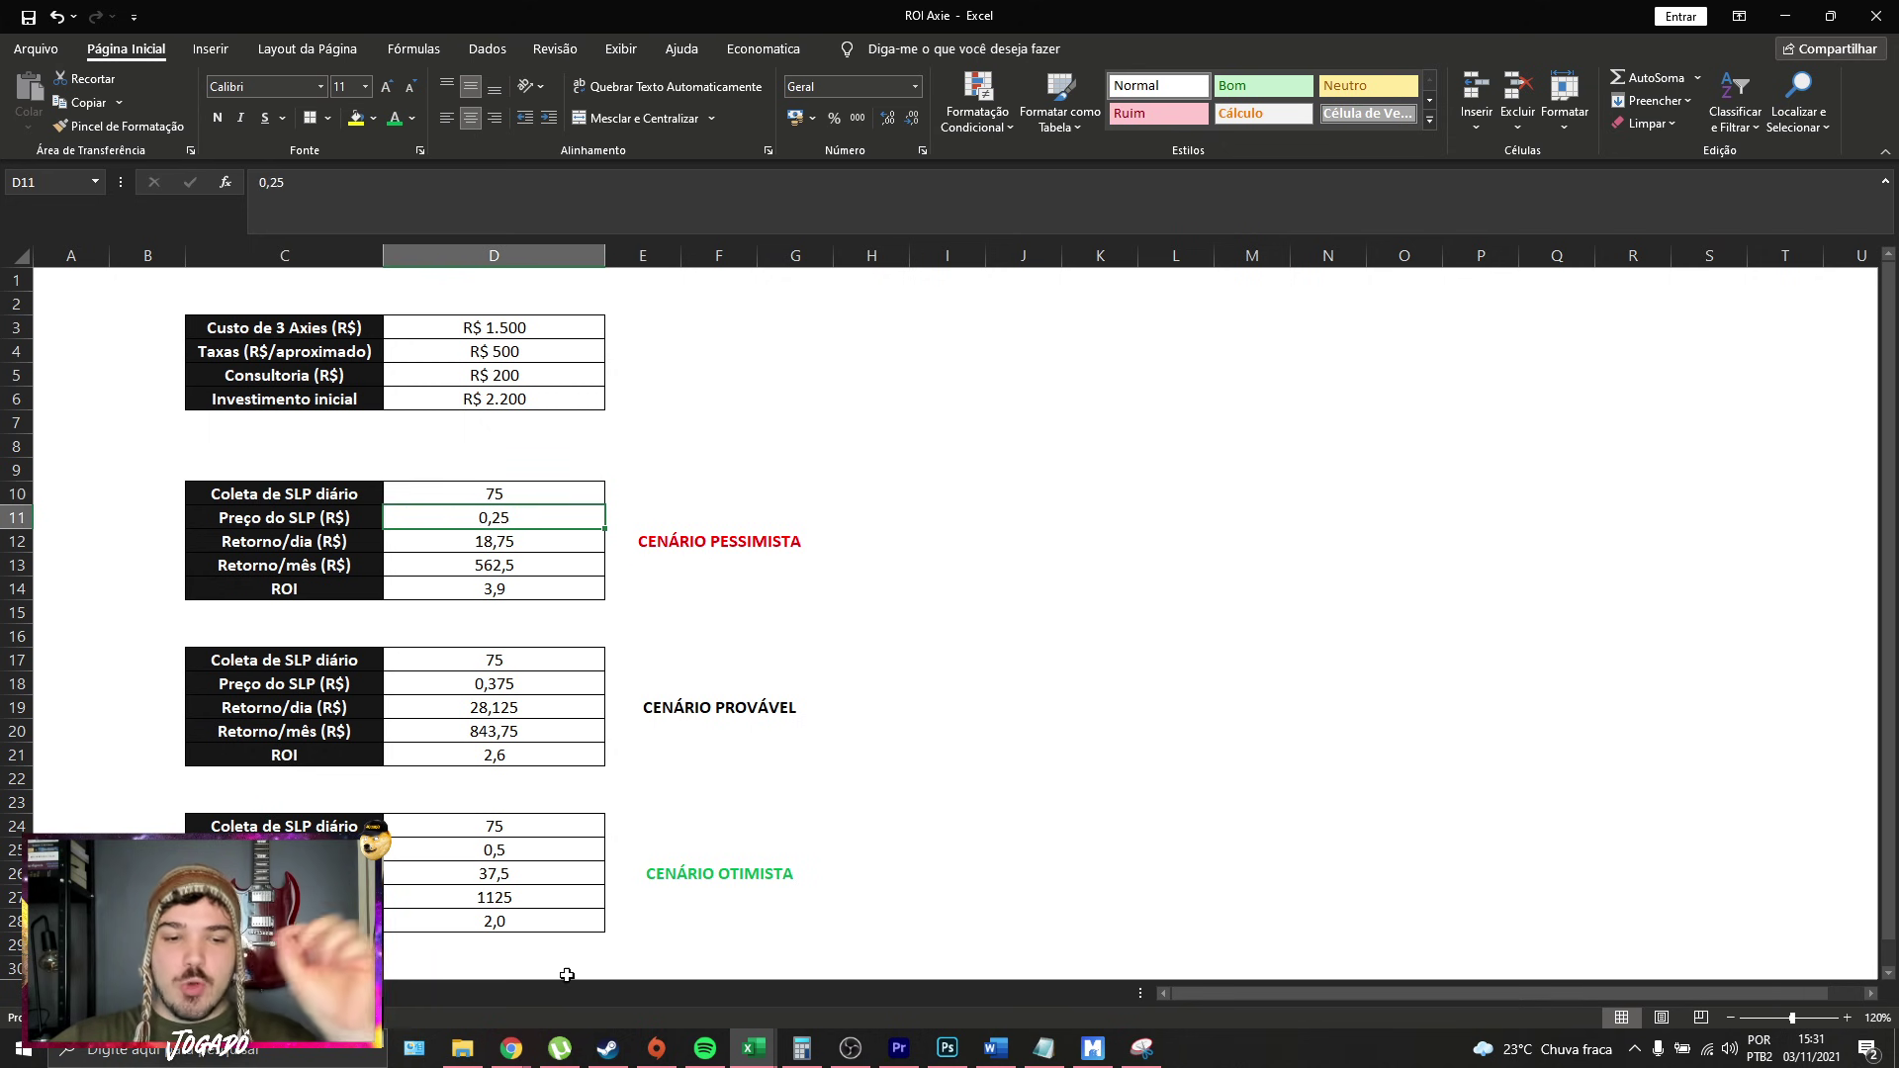
left_click(510, 1048)
left_click(831, 964)
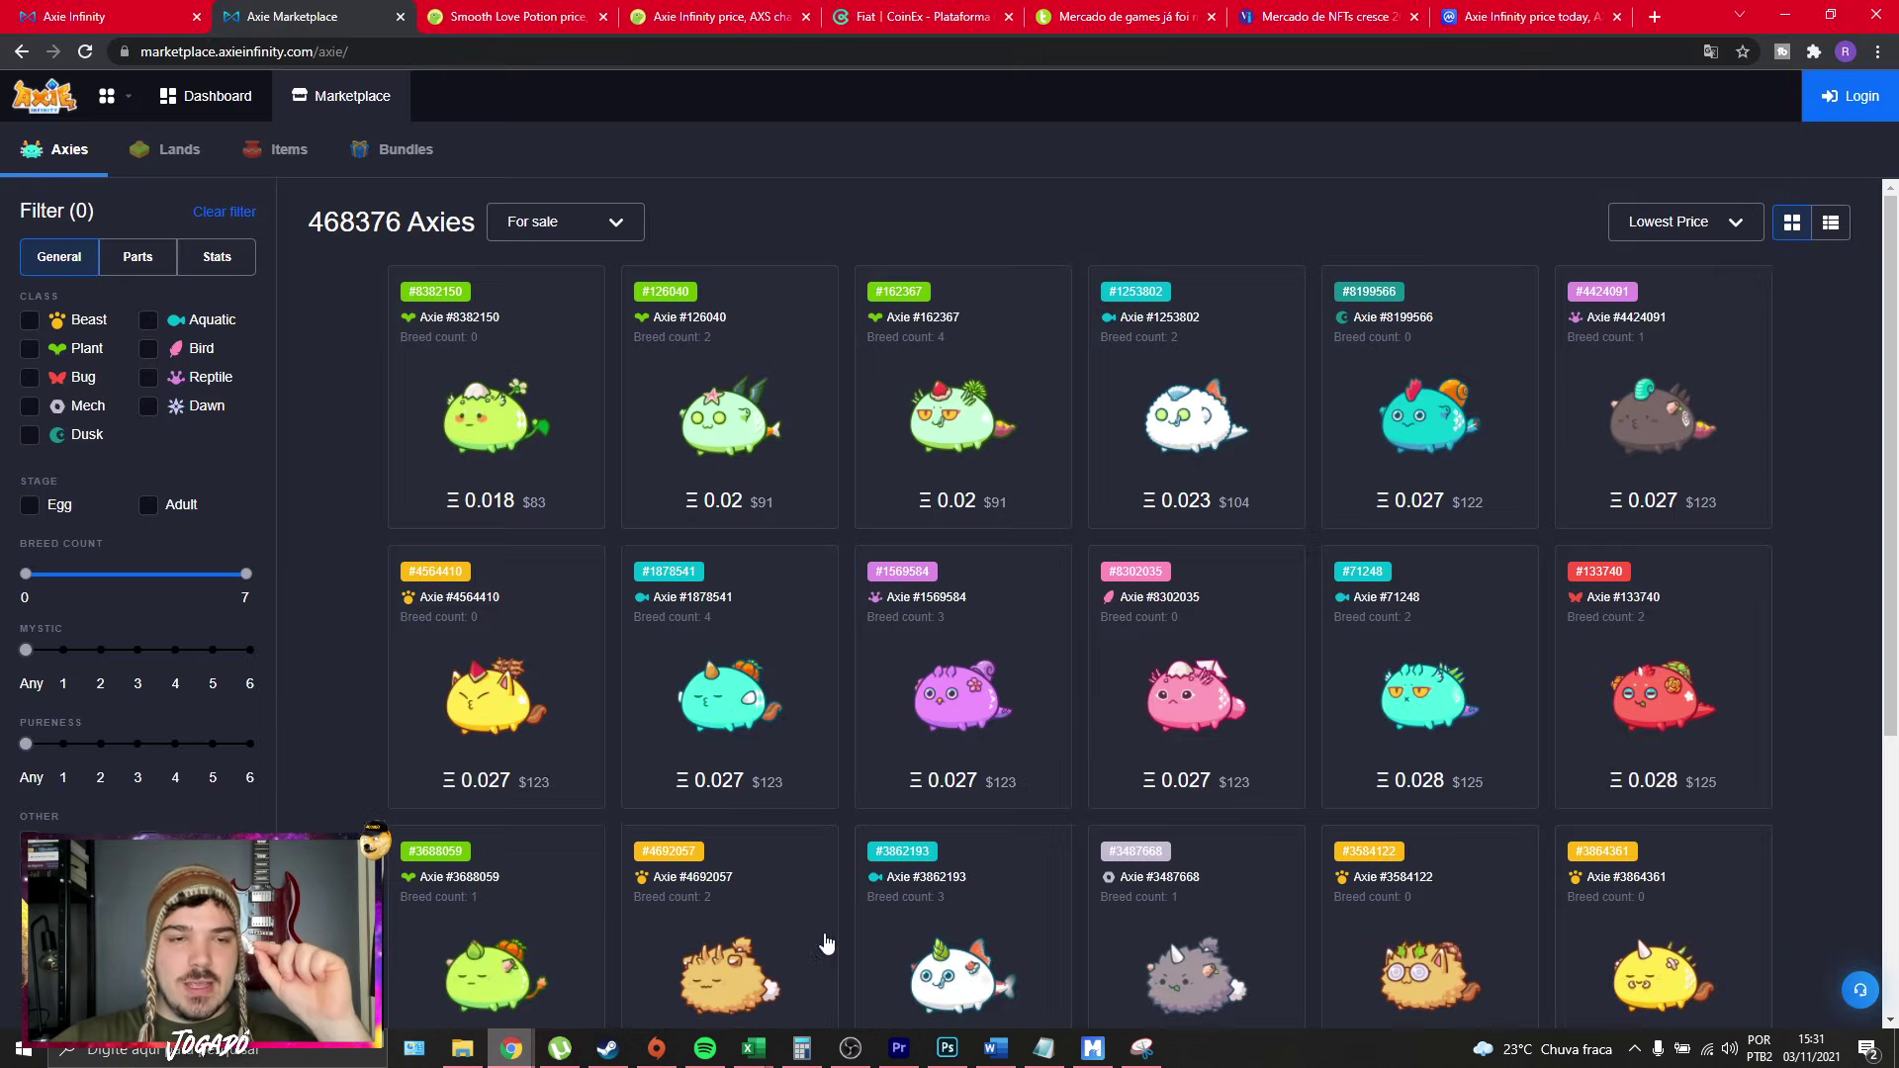
left_click(531, 10)
scroll(526, 356, "up", 7)
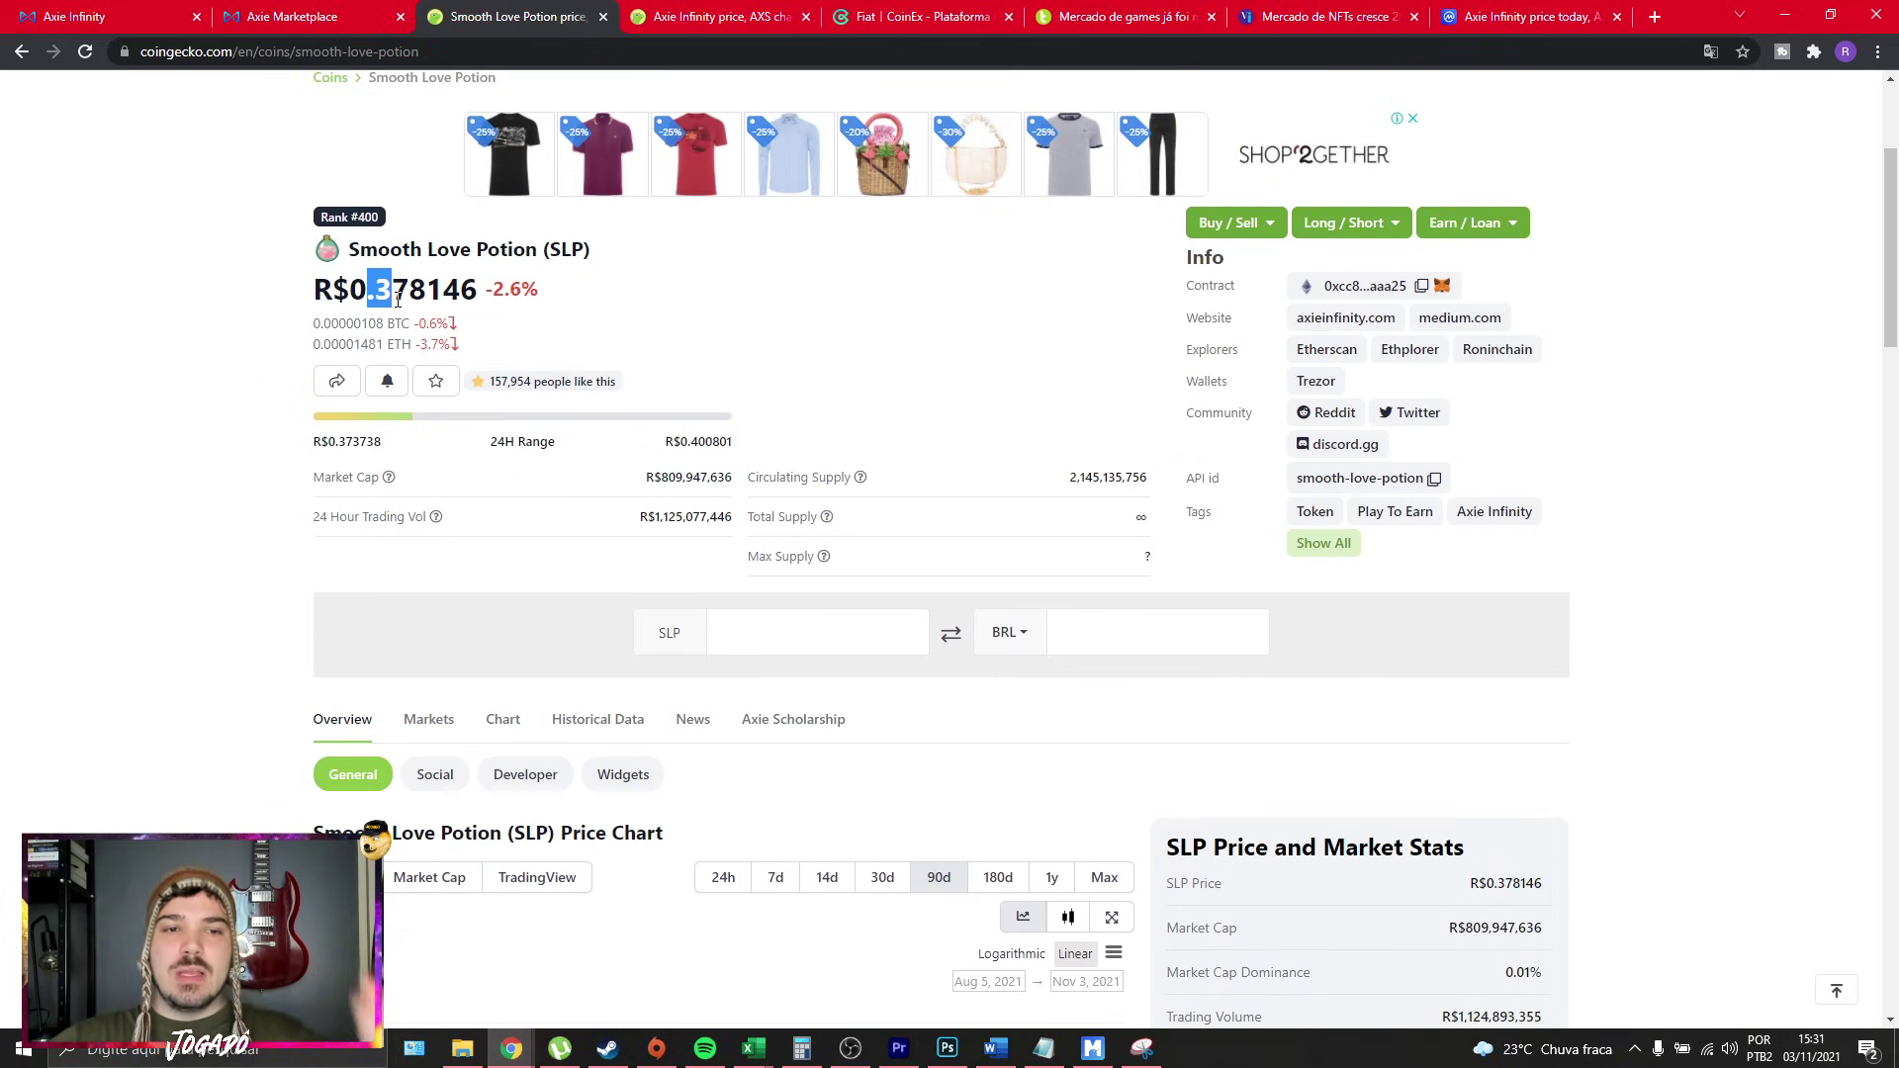
Back in Excel, format the pessimistic scenario's daily and monthly returns (D12:D13) as Moeda.
key("alt+Tab")
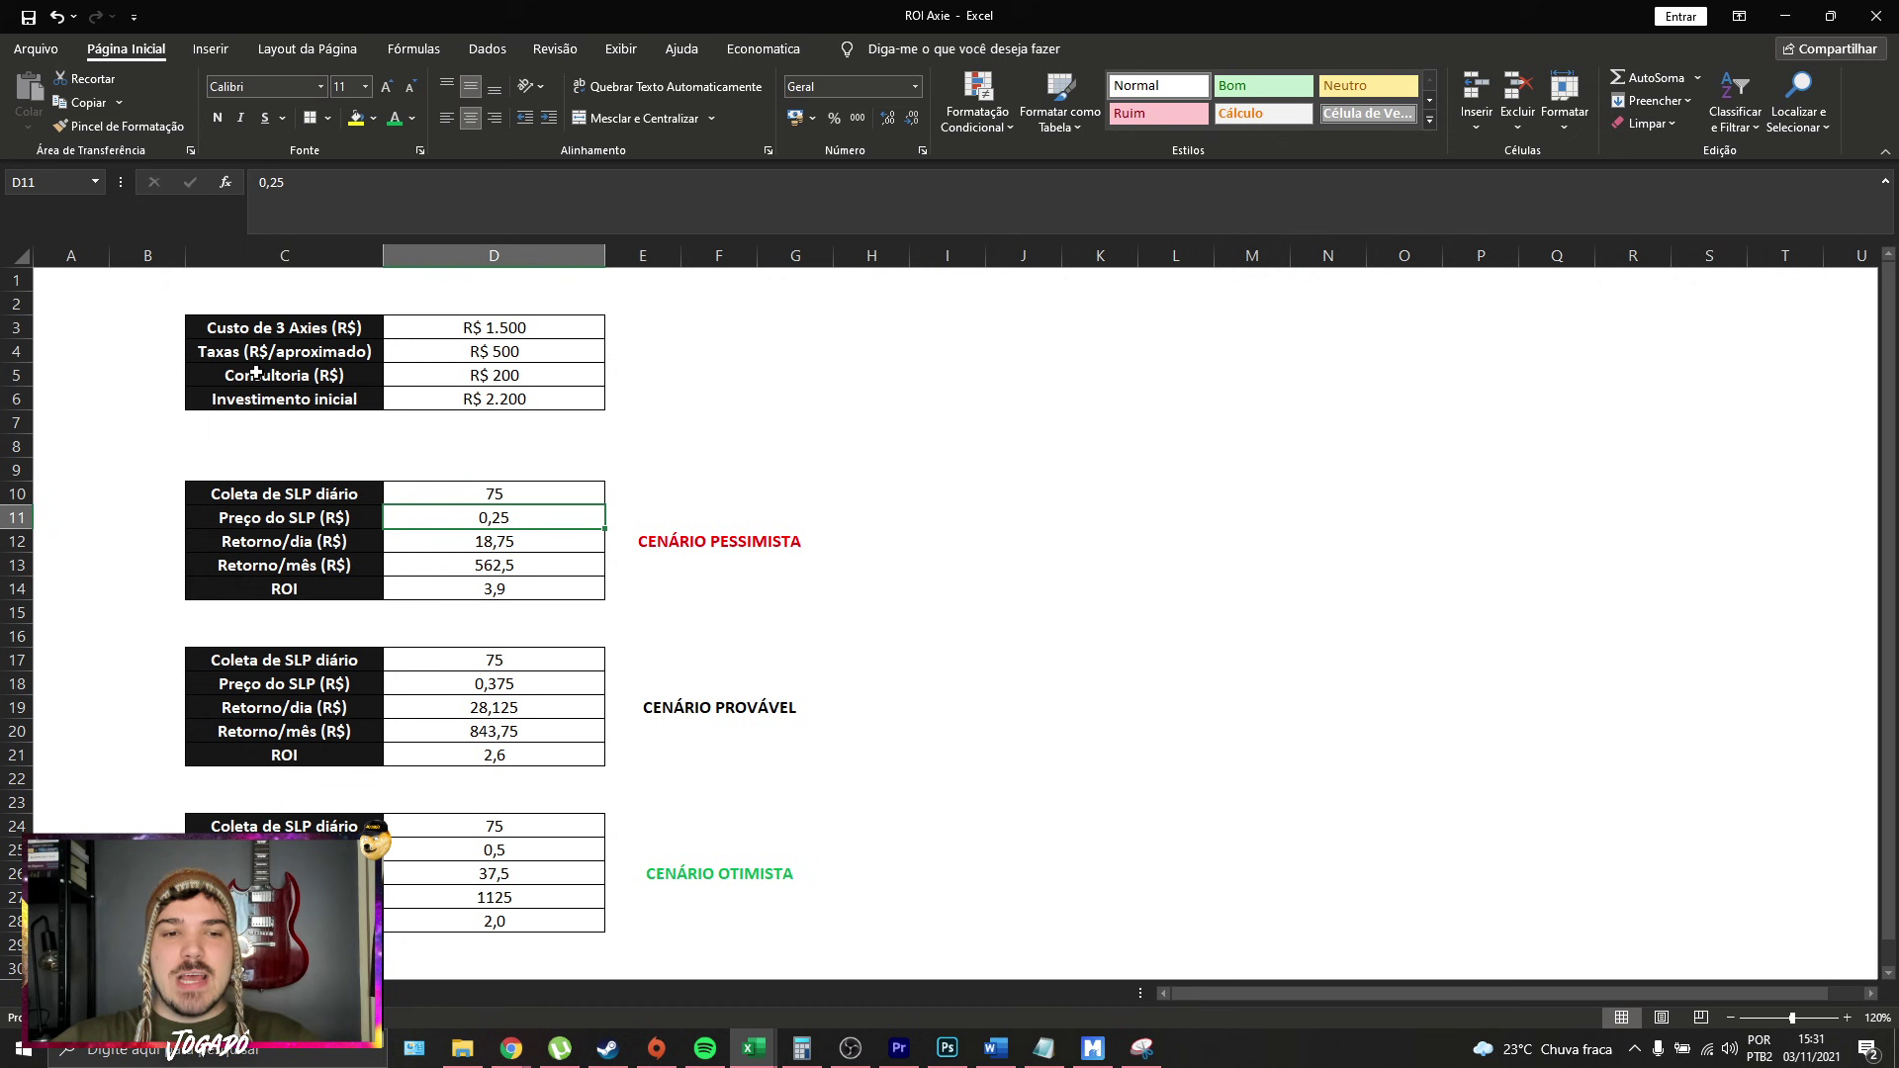
left_click(519, 541)
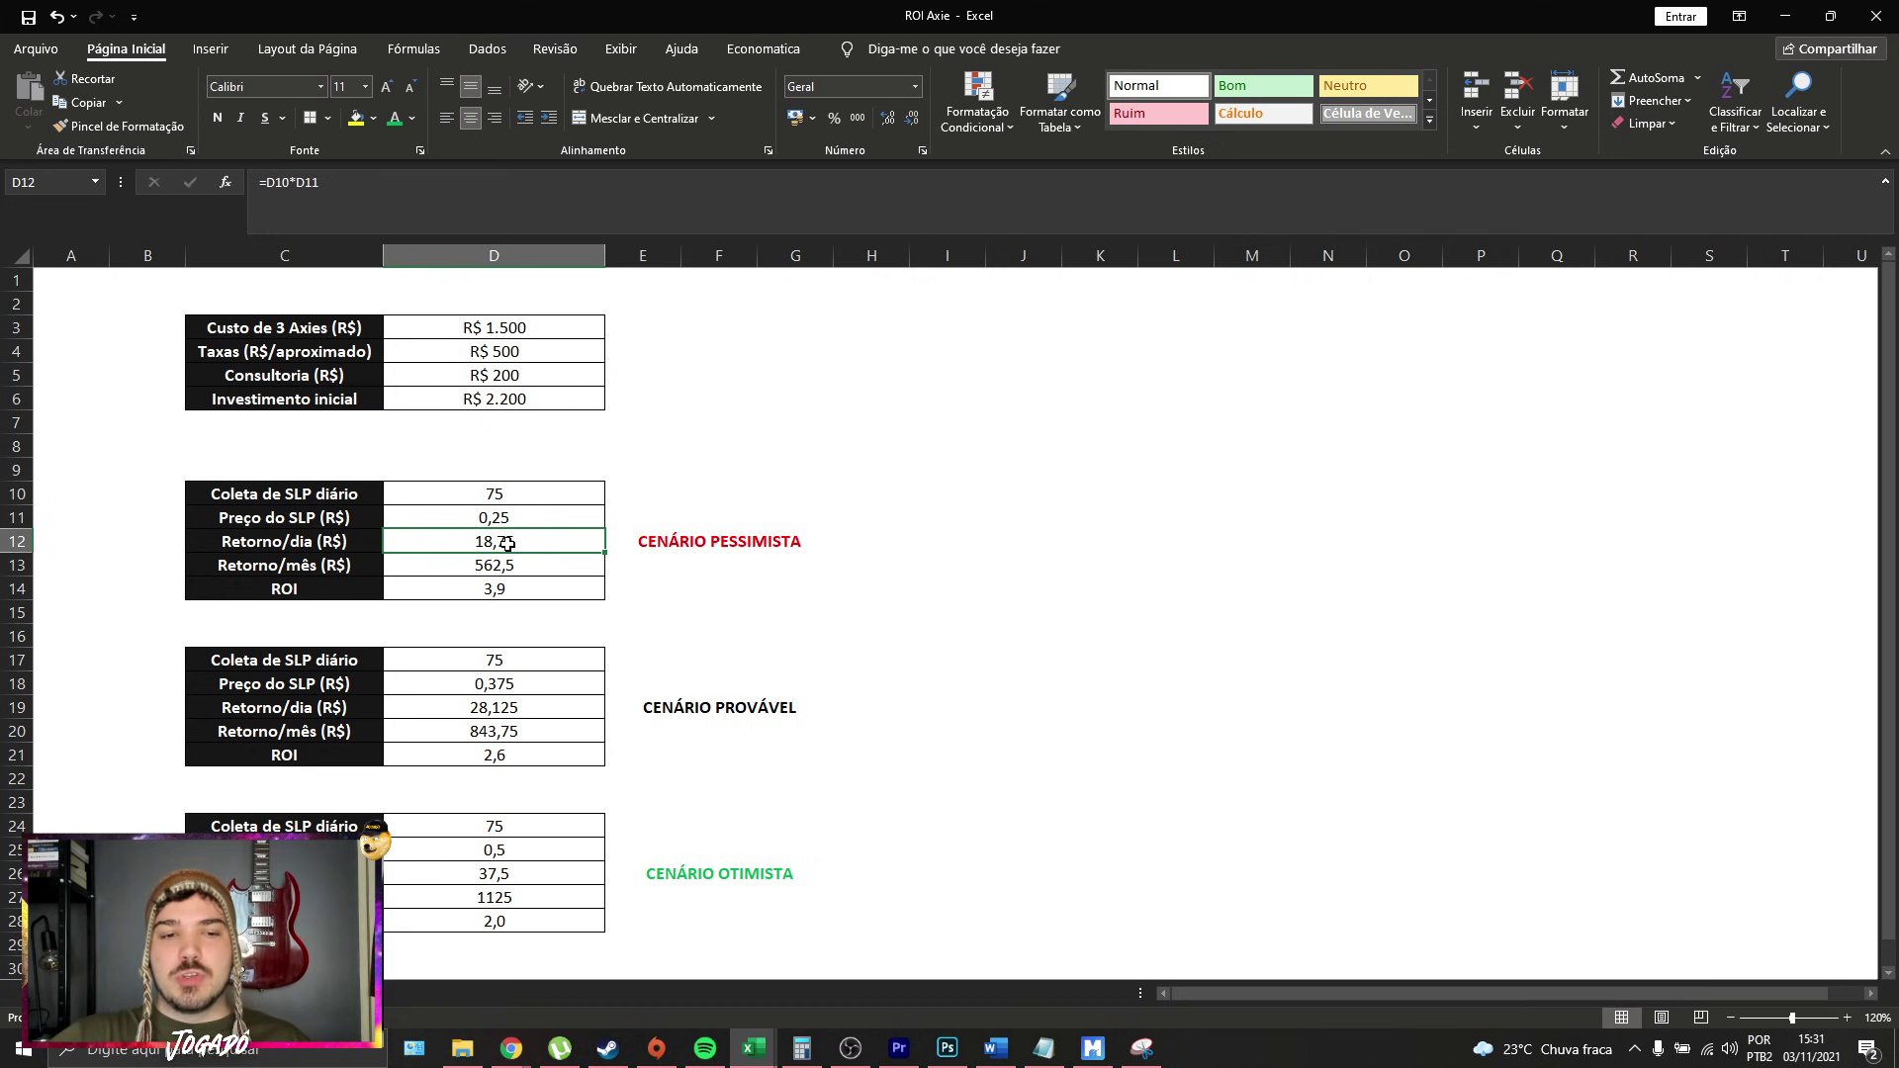
left_click_drag(503, 541, 517, 566)
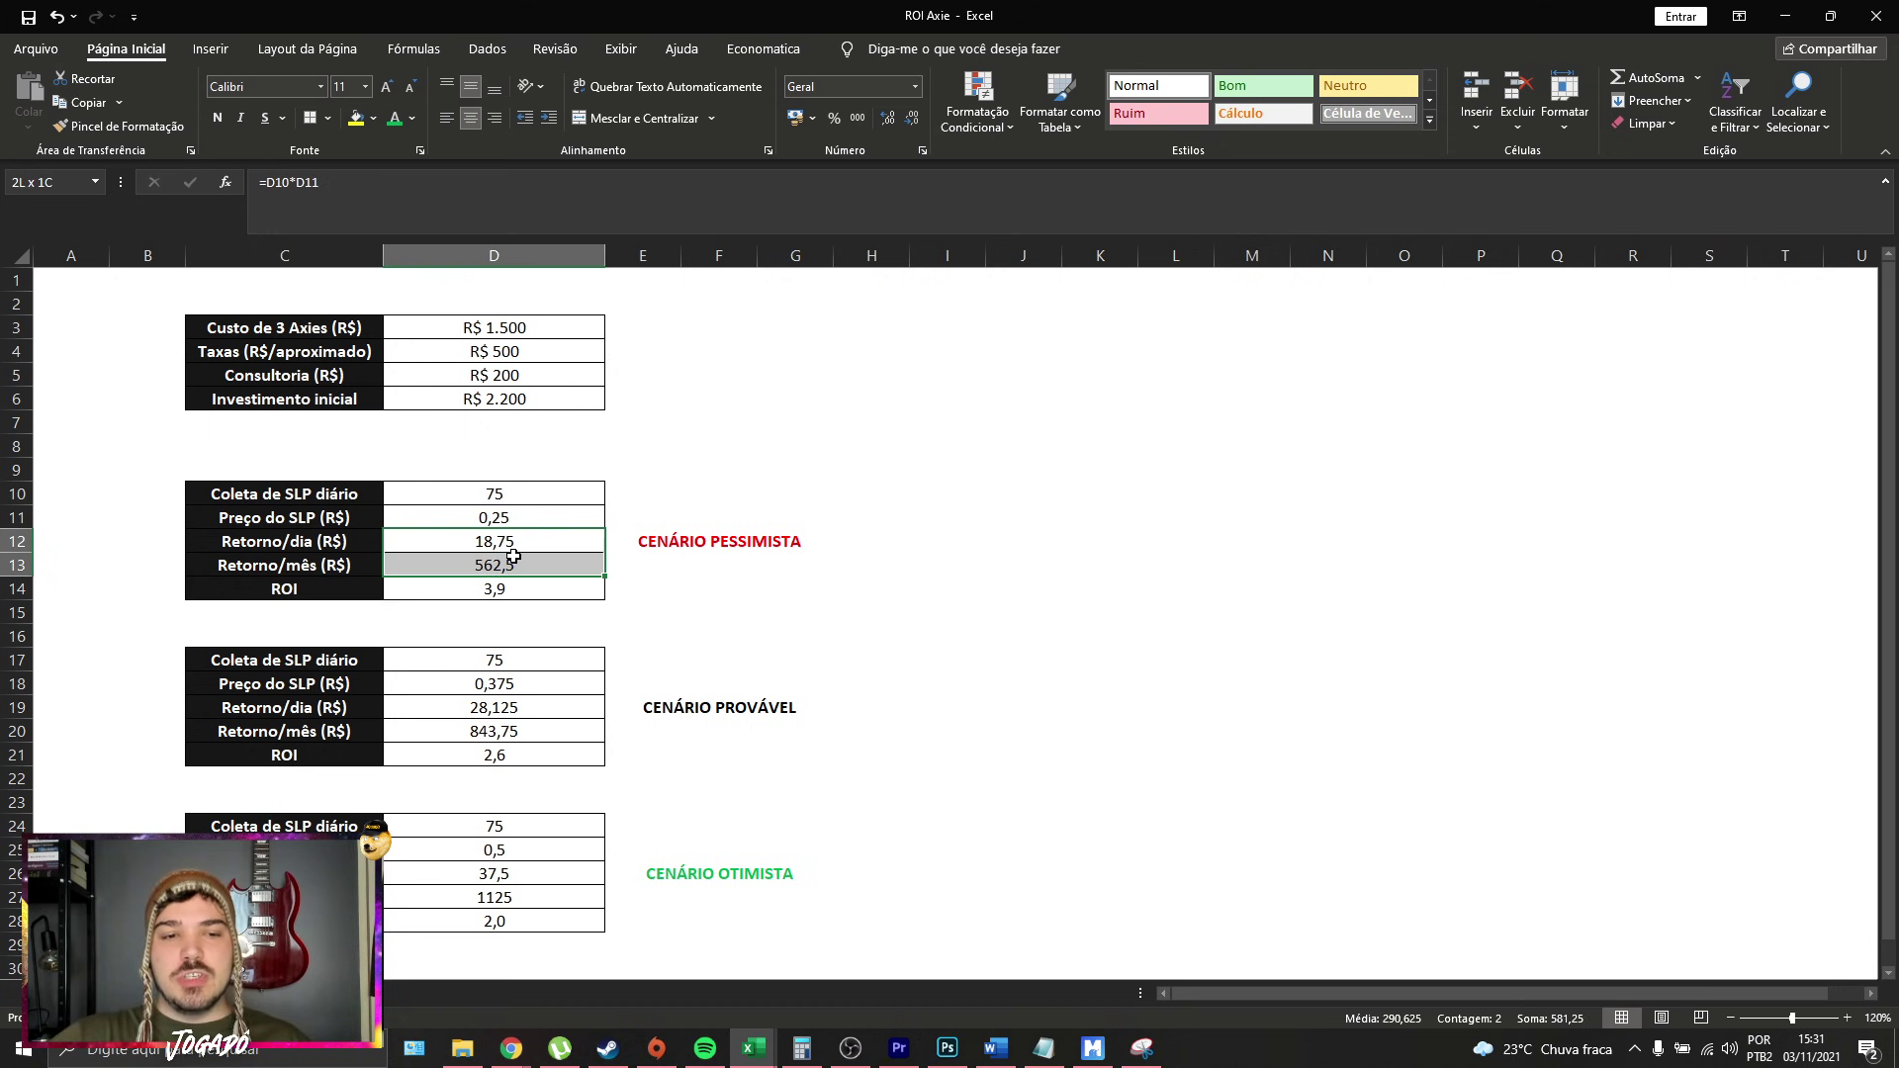
left_click(913, 88)
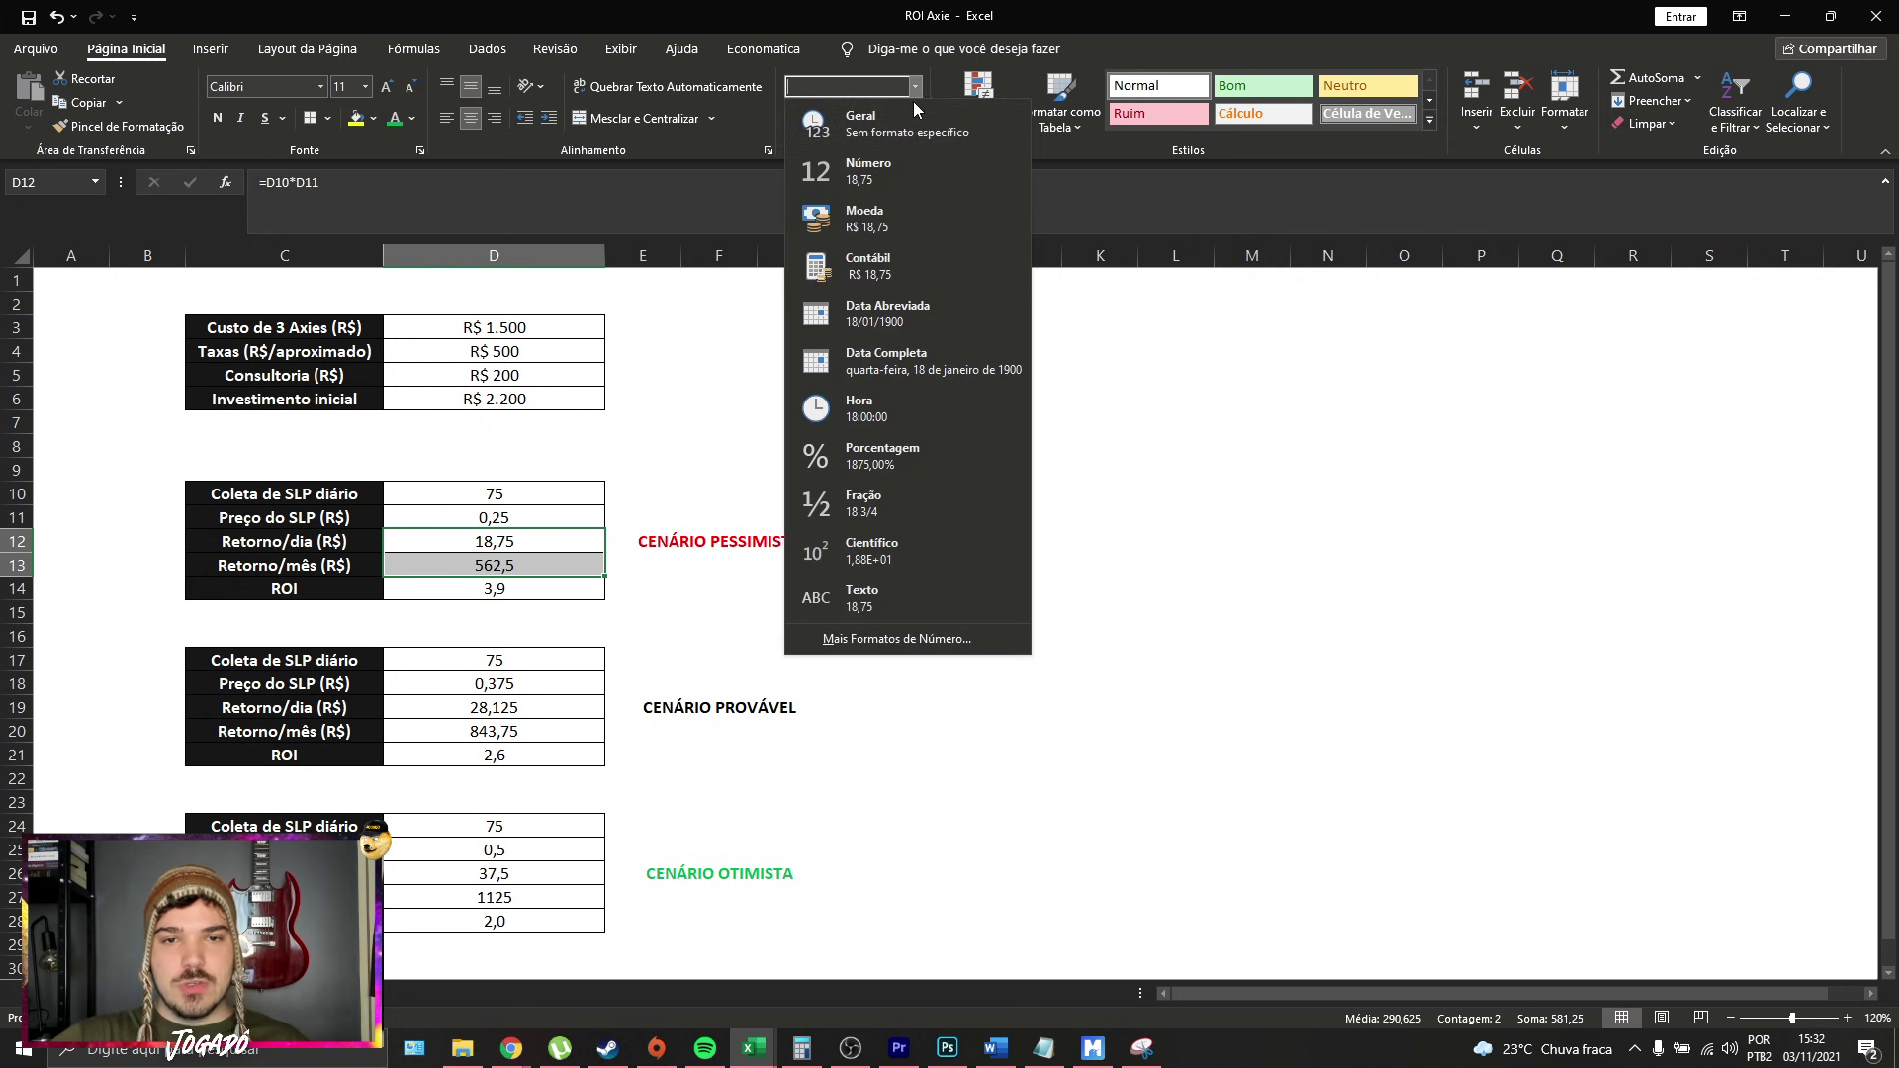
left_click(900, 213)
left_click(871, 448)
left_click(542, 574)
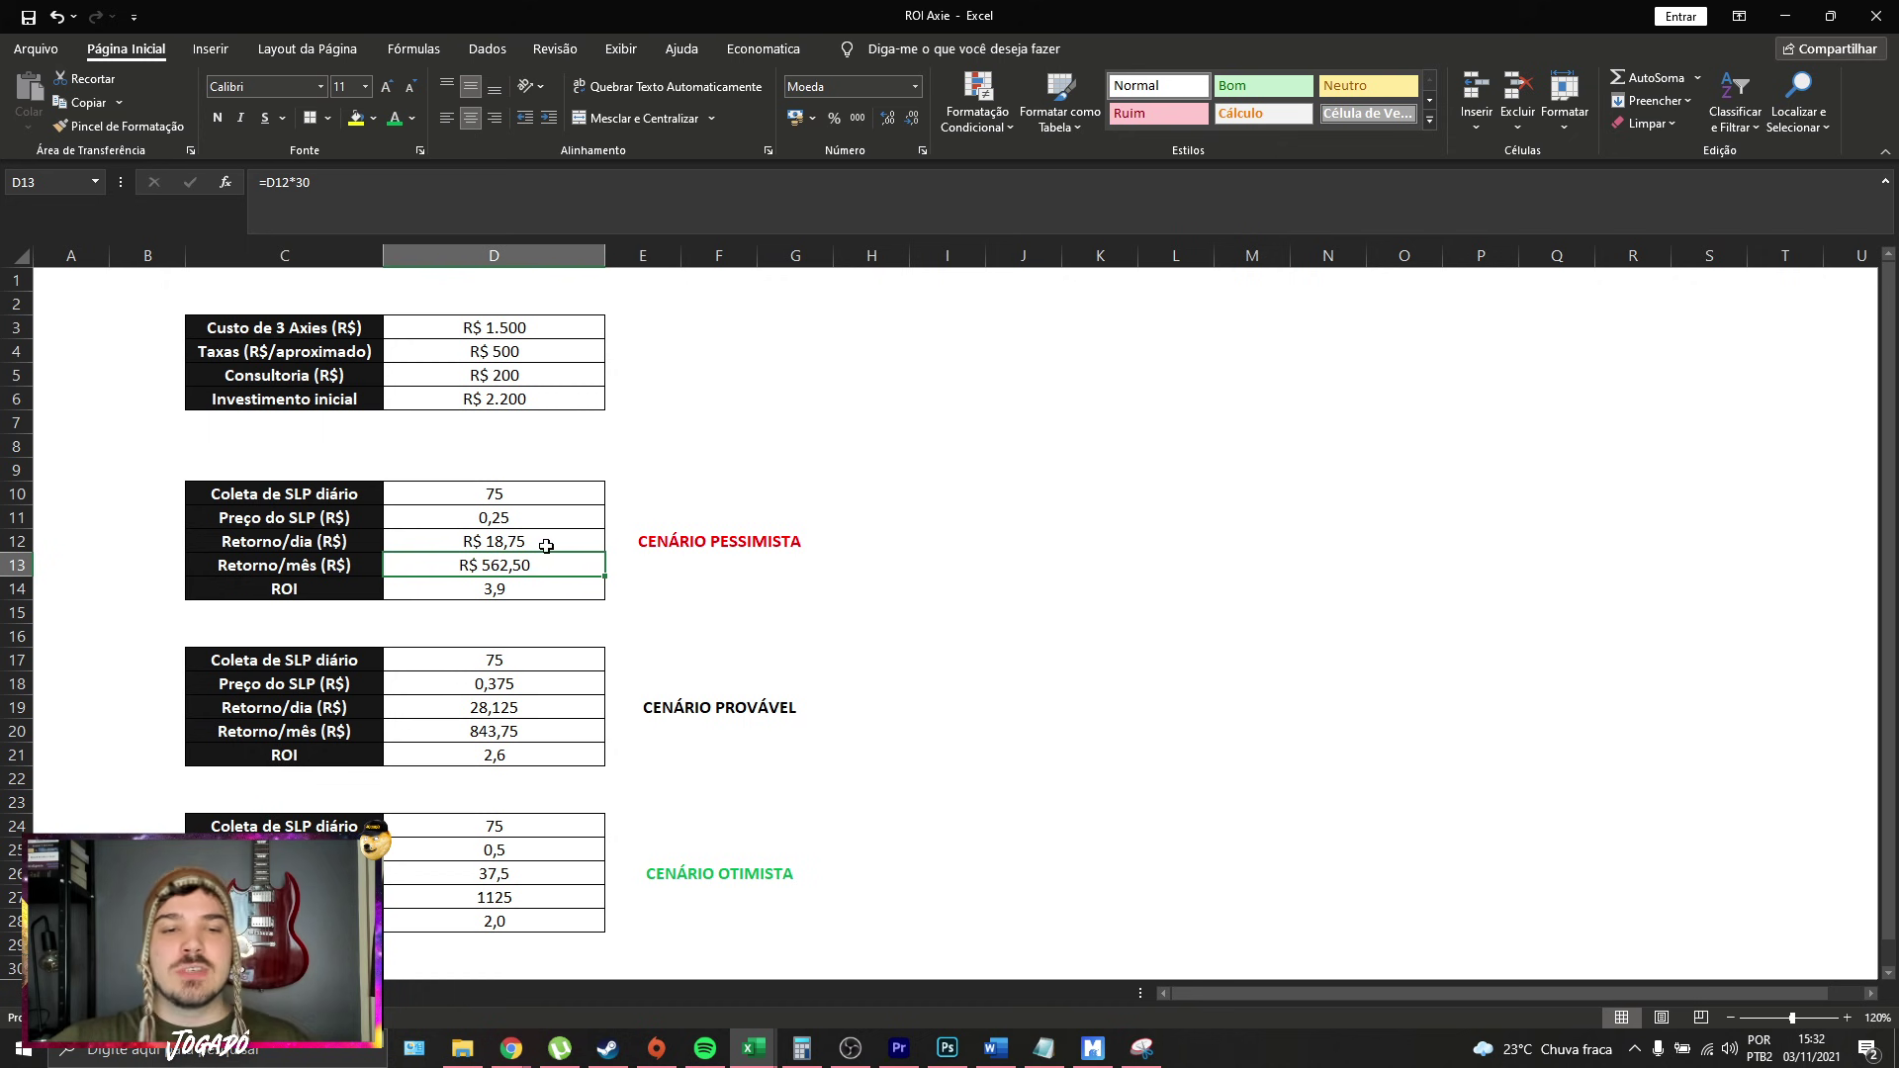
Review the pessimistic ROI formula and compare the probable scenario's SLP price with the CoinGecko quote in Chrome.
left_click(483, 590)
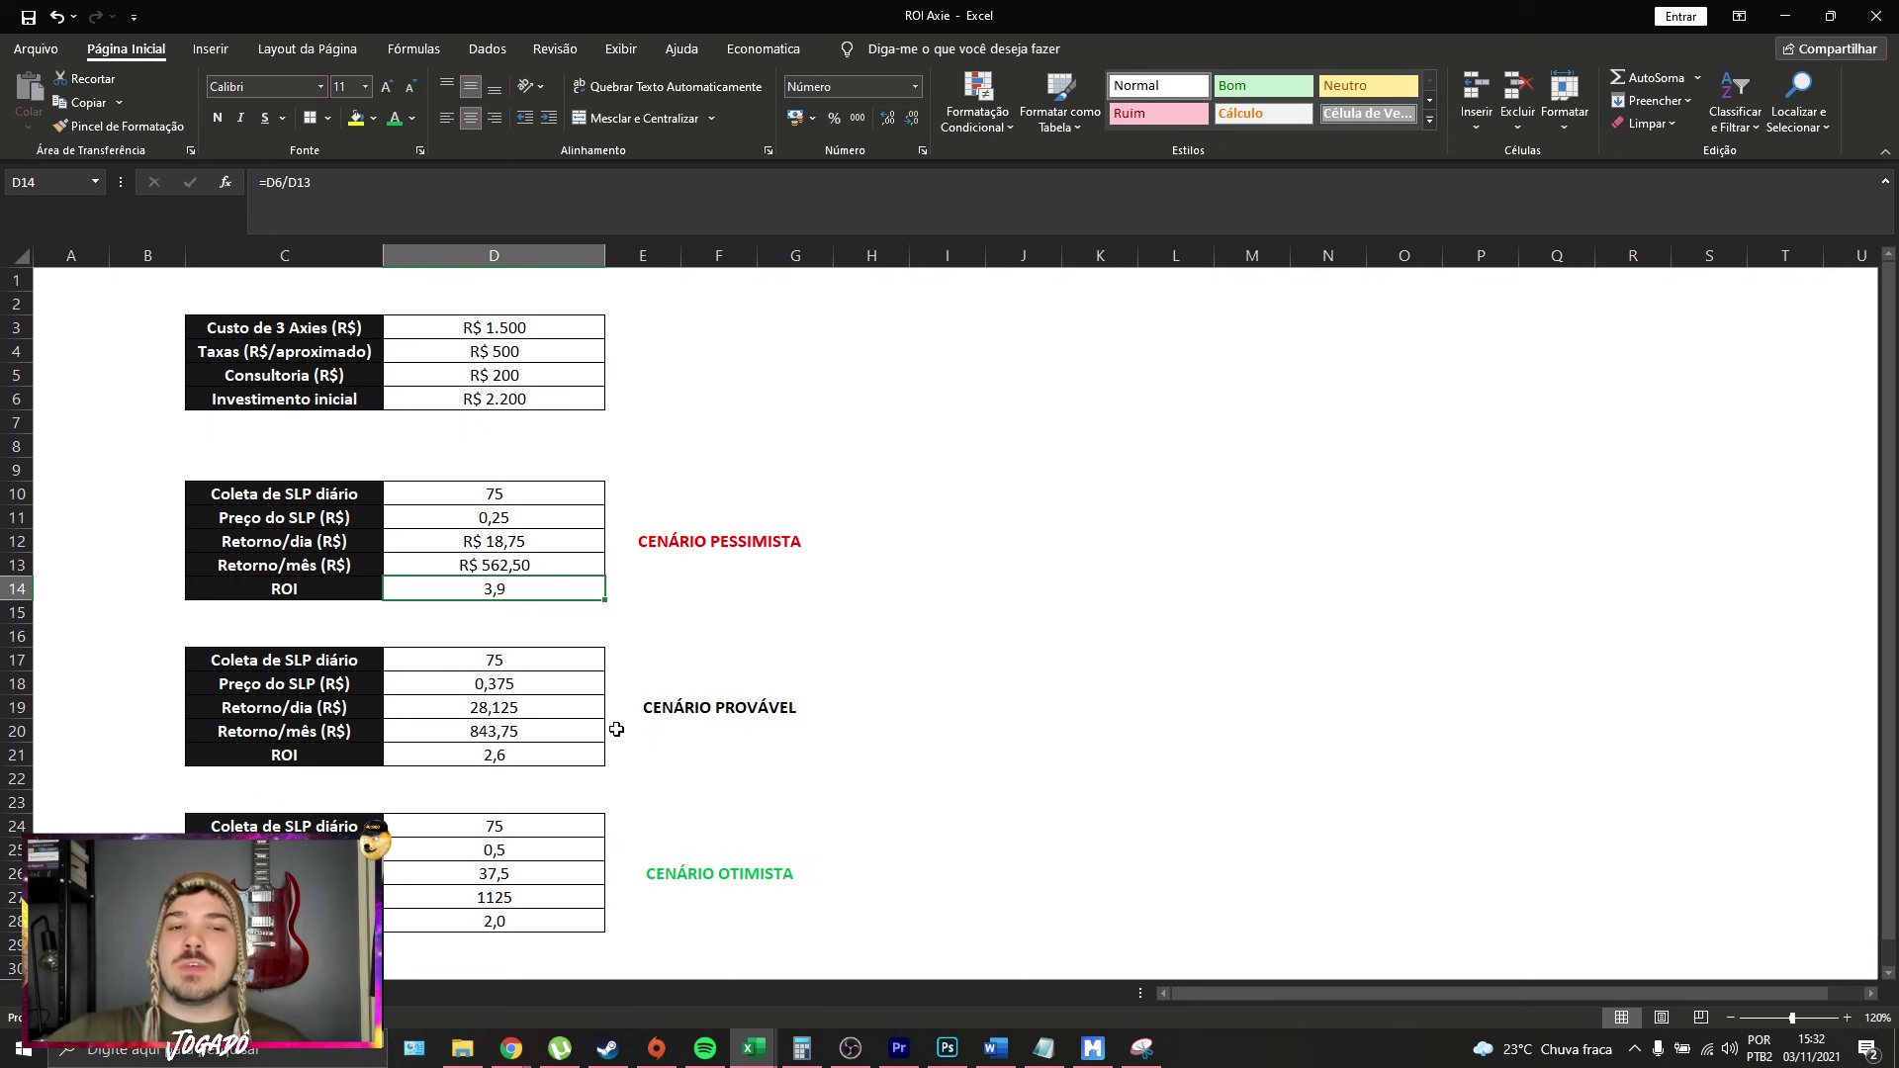
left_click(534, 497)
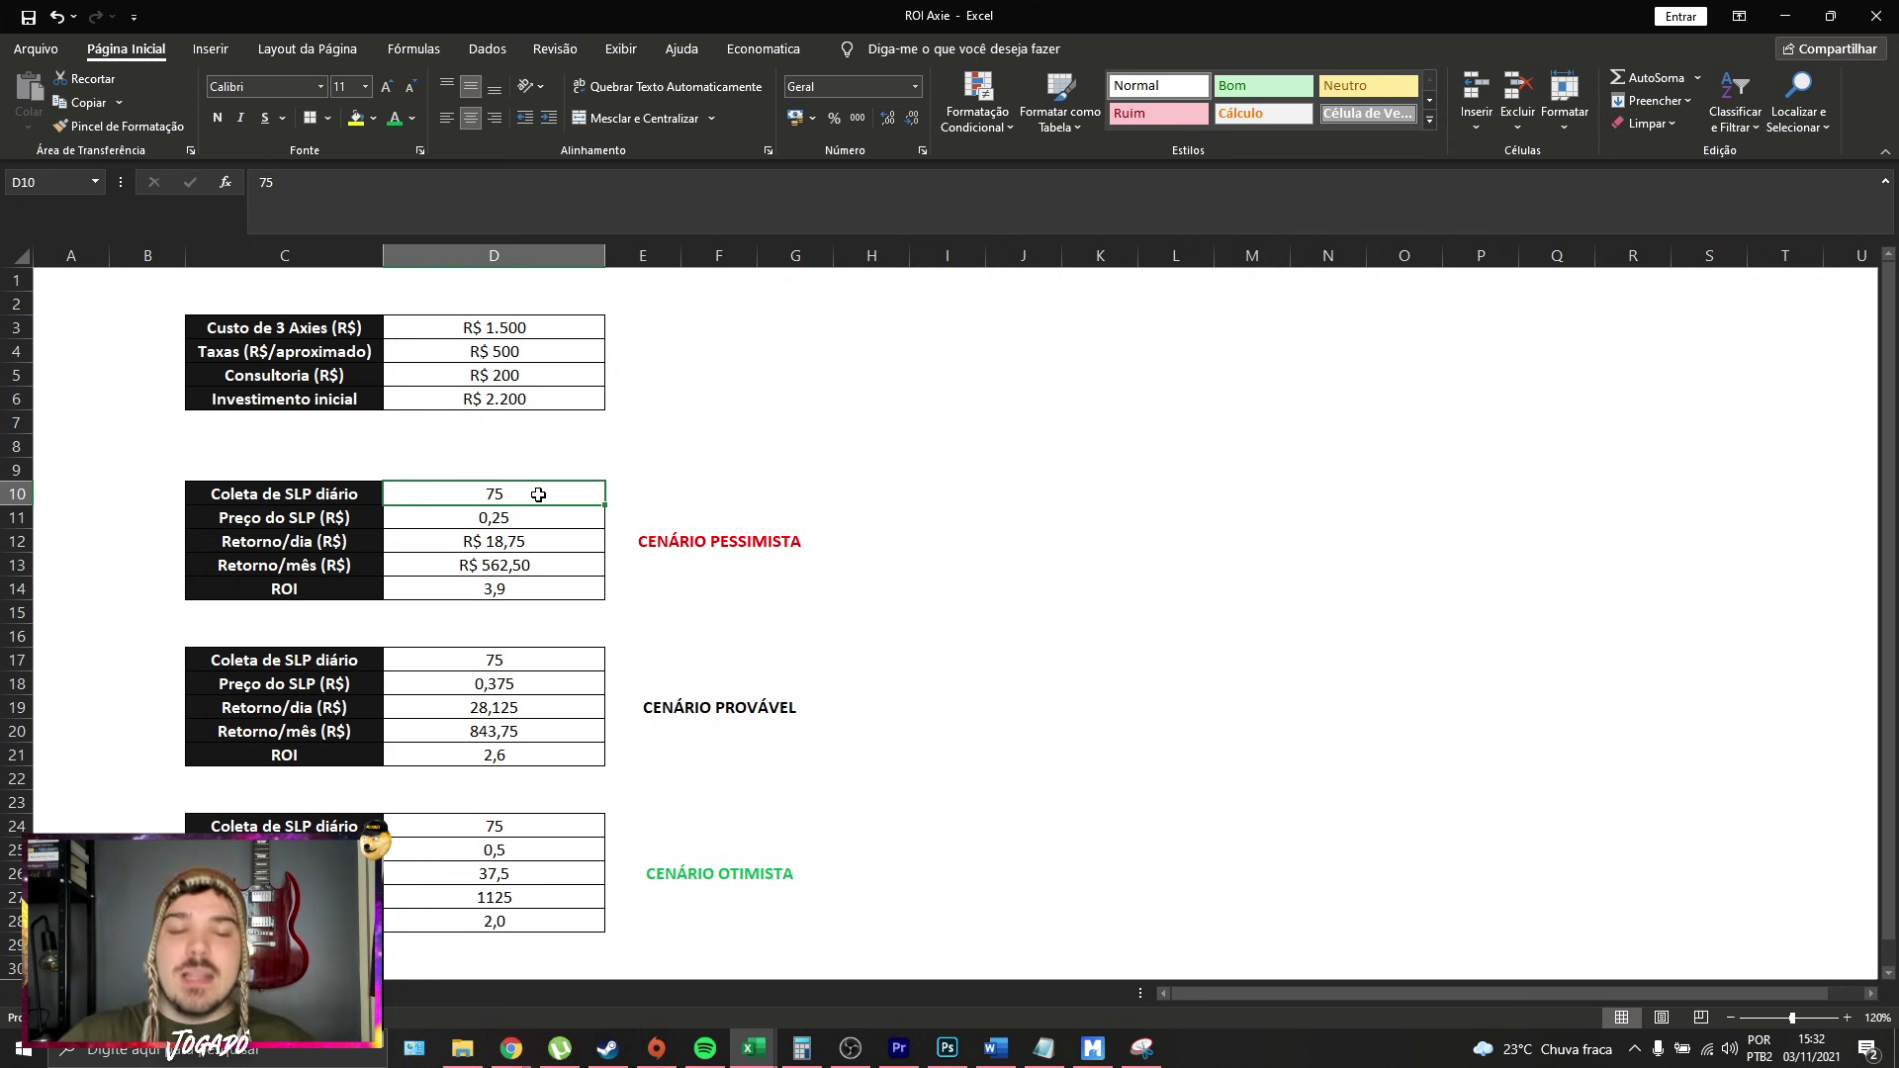
left_click(511, 665)
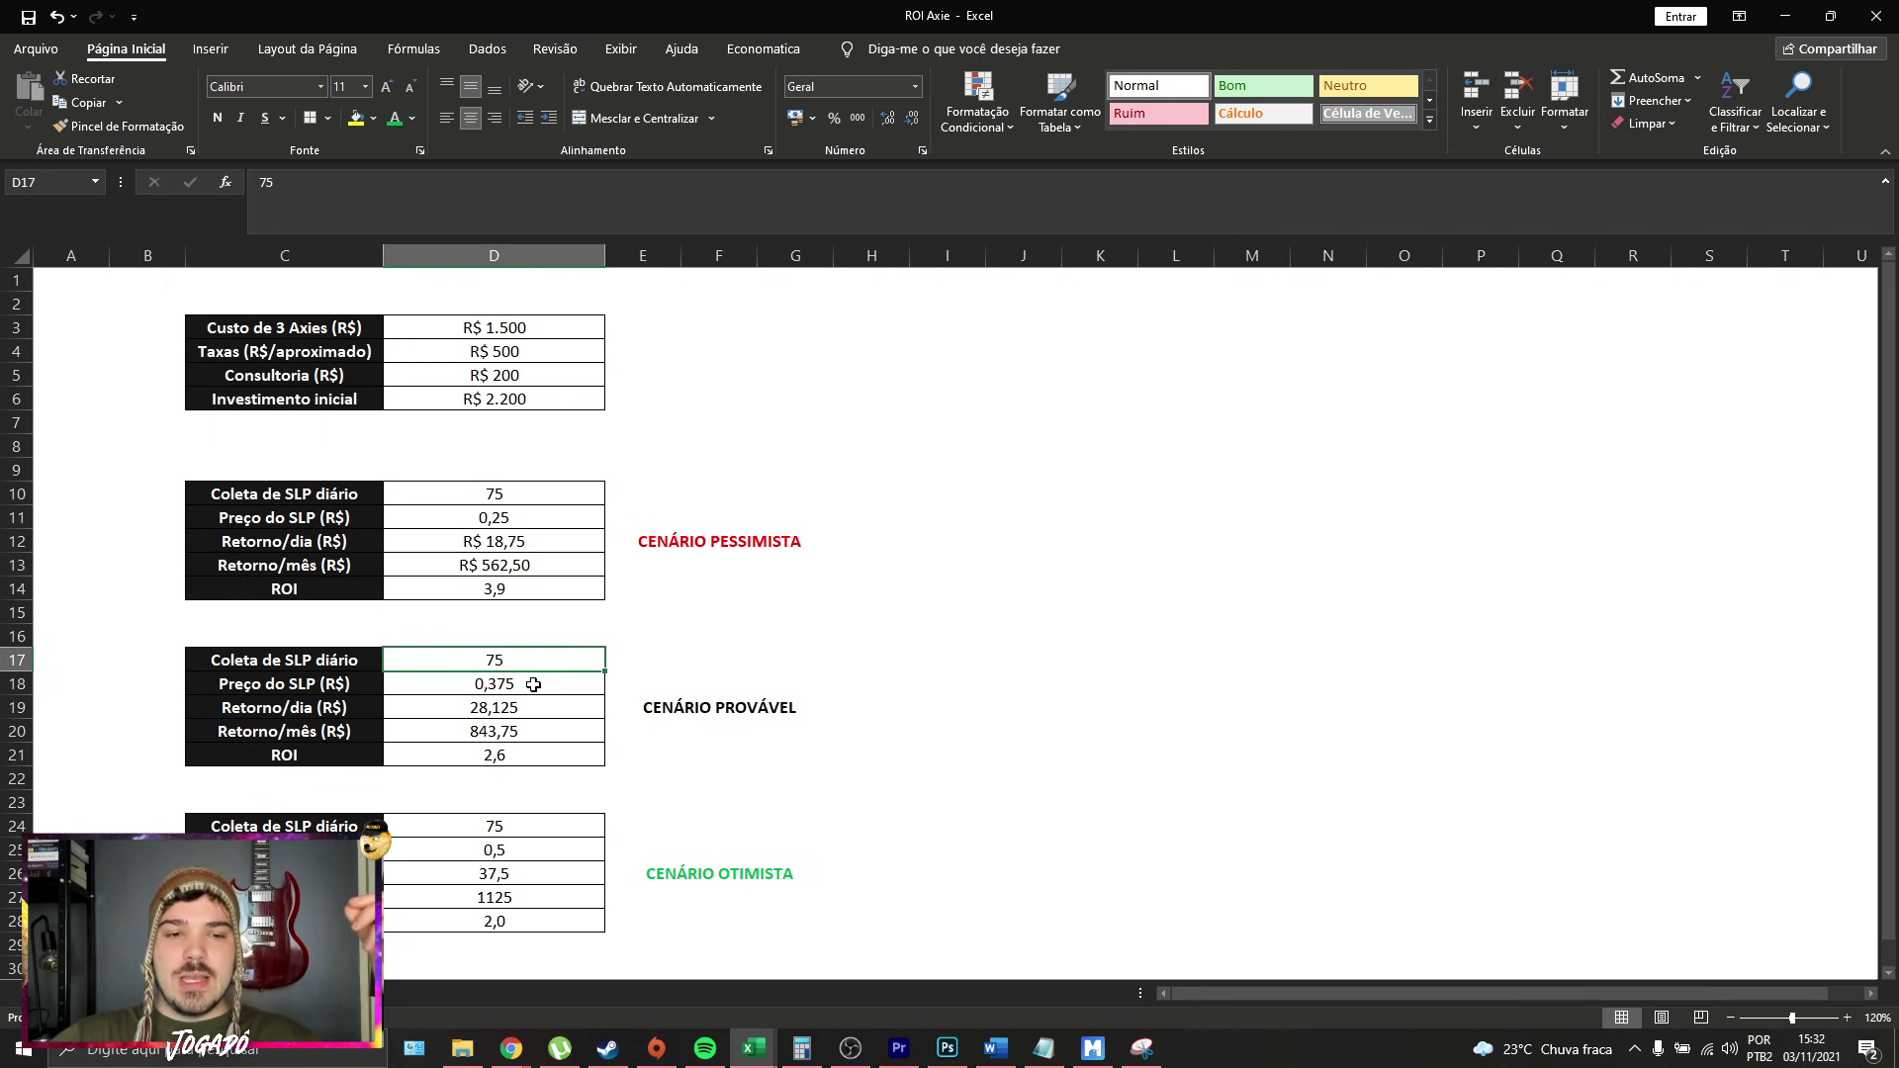
left_click(533, 685)
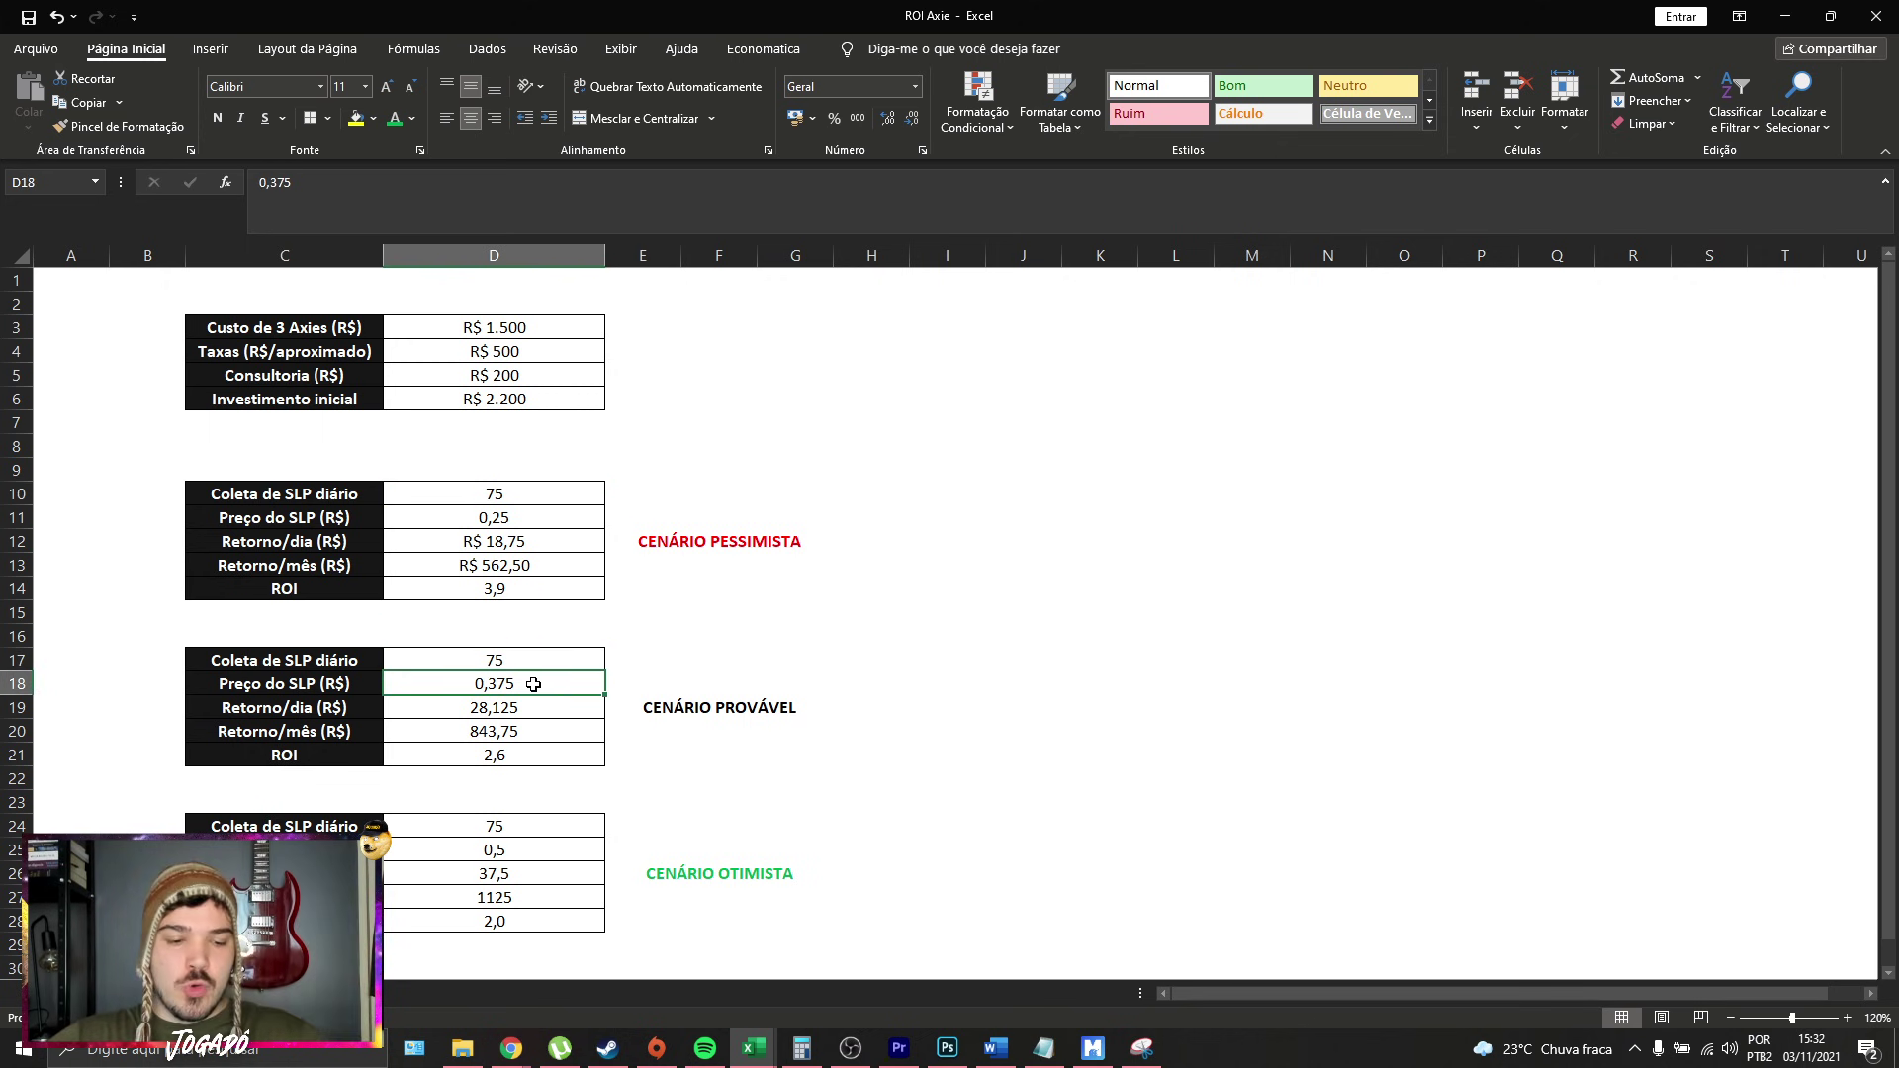
key("alt+Tab")
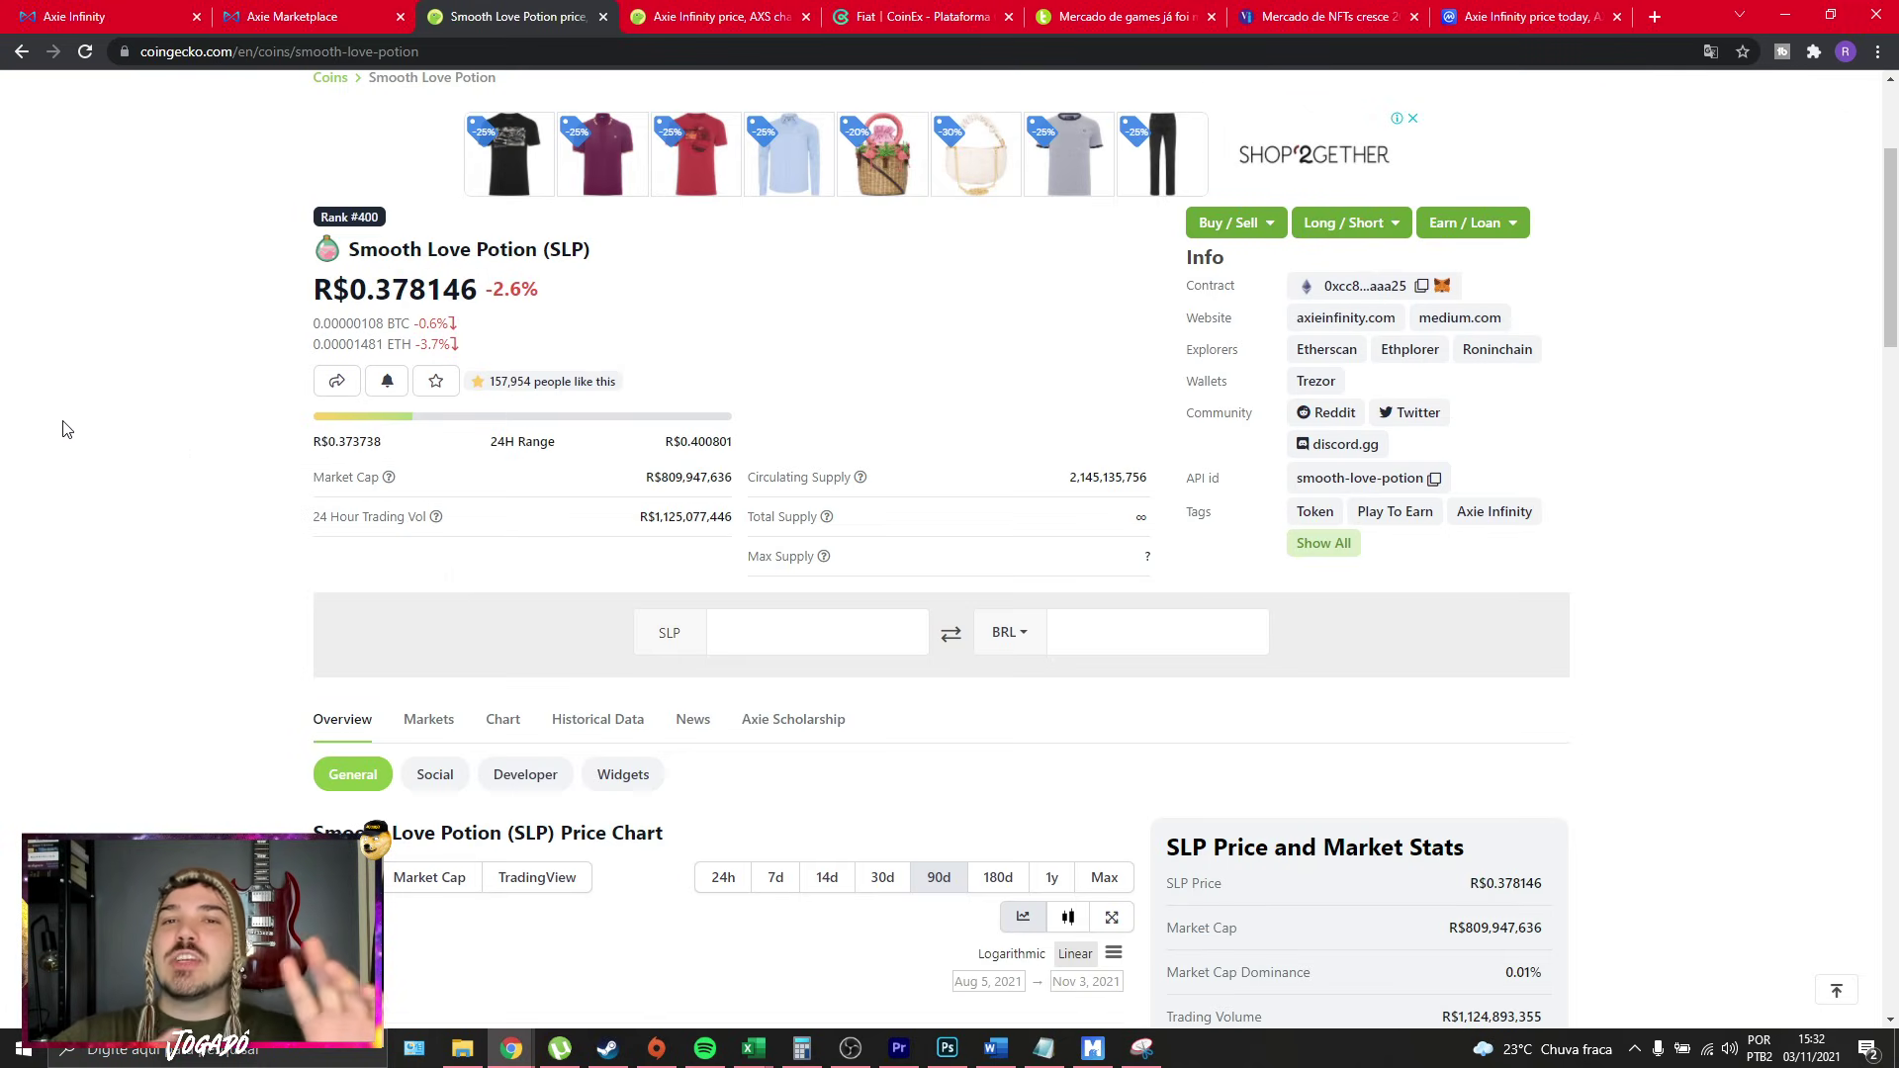
key("alt+Tab")
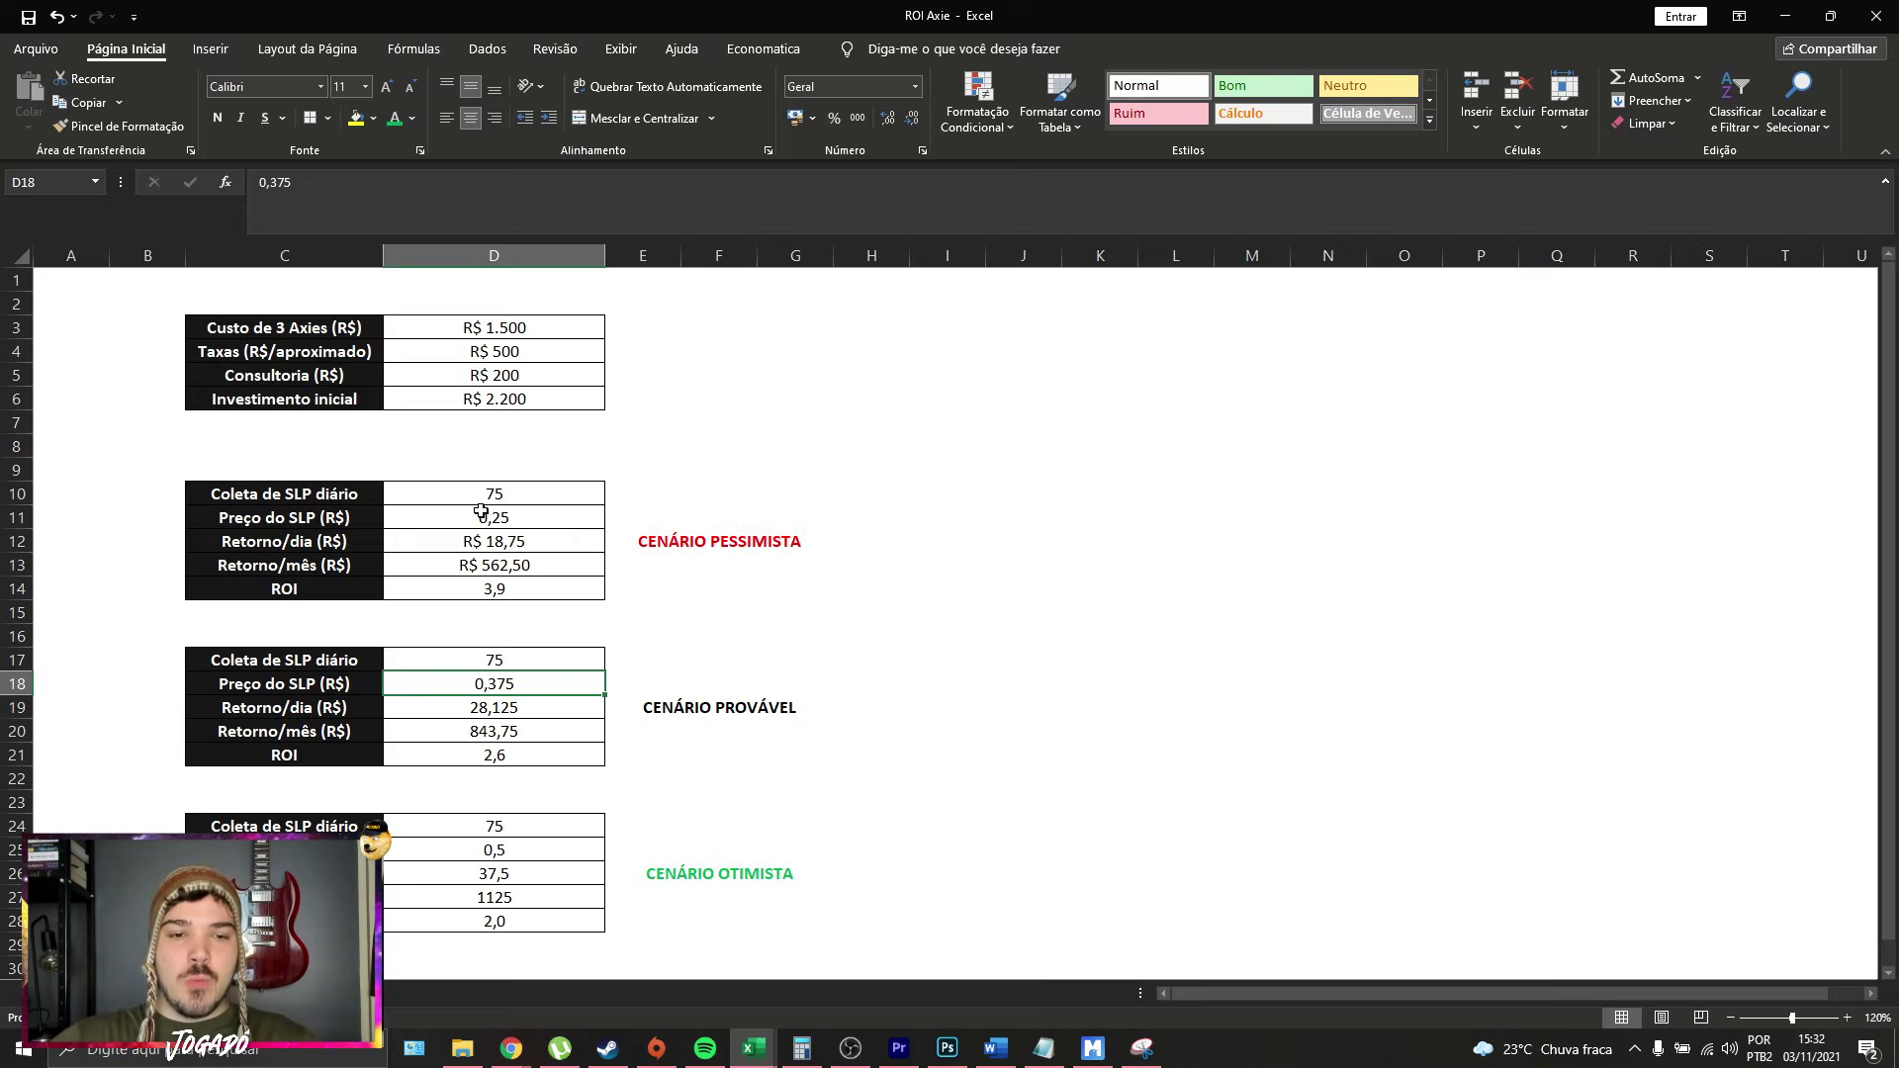
Format the probable scenario's daily and monthly returns (D19:D20) as Moeda with no decimal places.
left_click(532, 707)
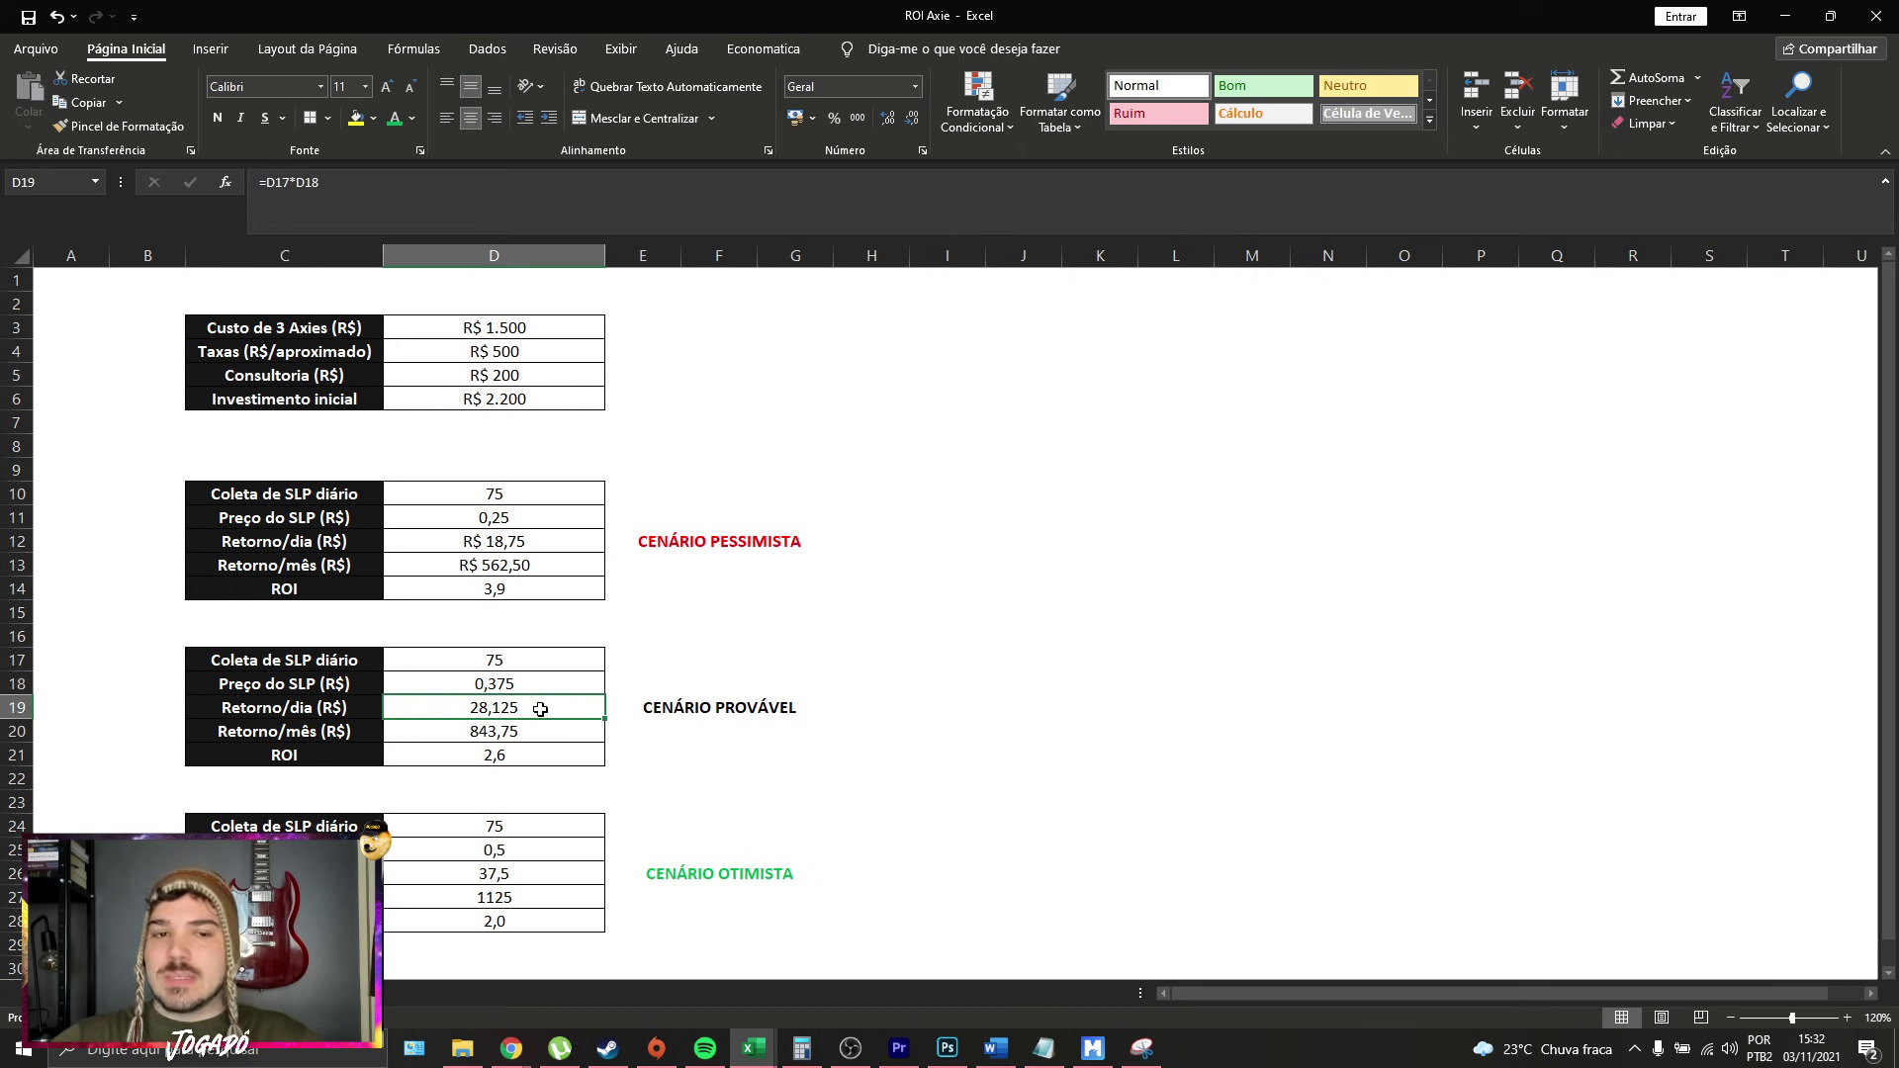
left_click_drag(541, 708, 544, 732)
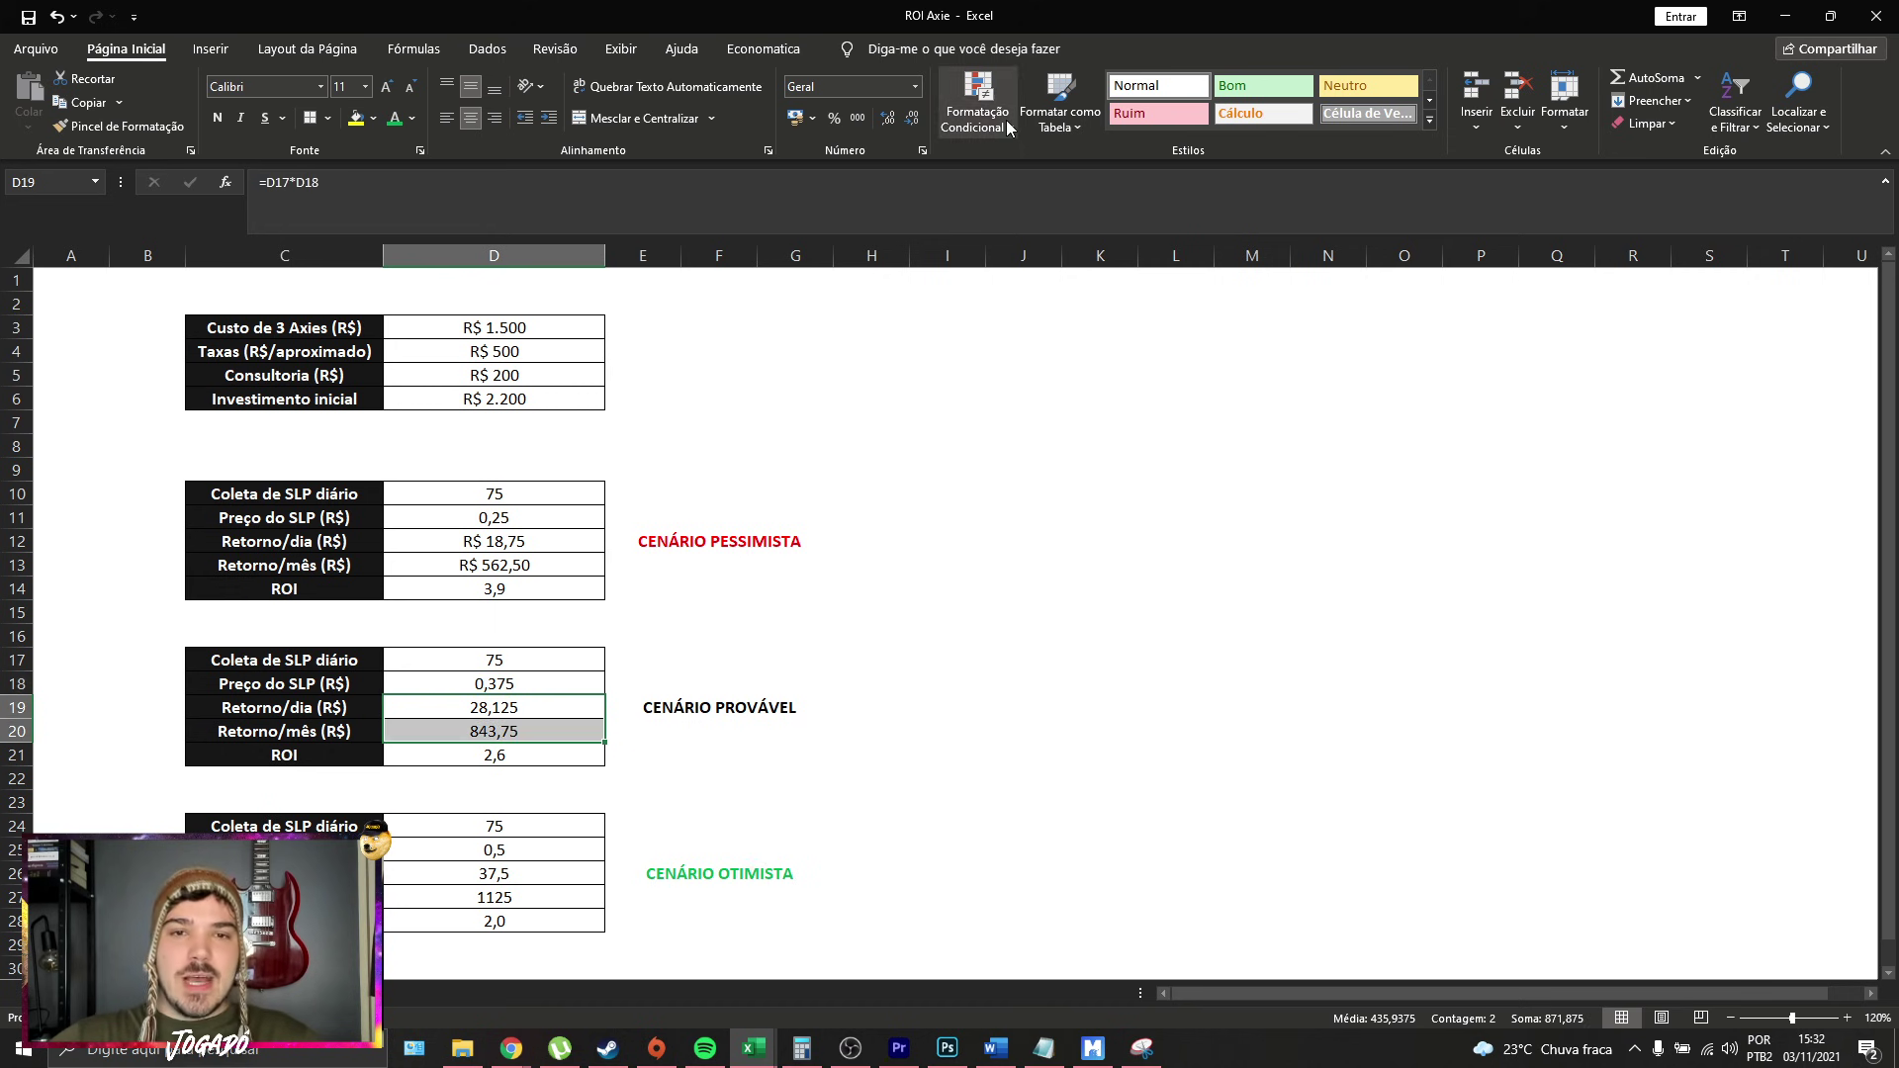
left_click(915, 87)
left_click(895, 216)
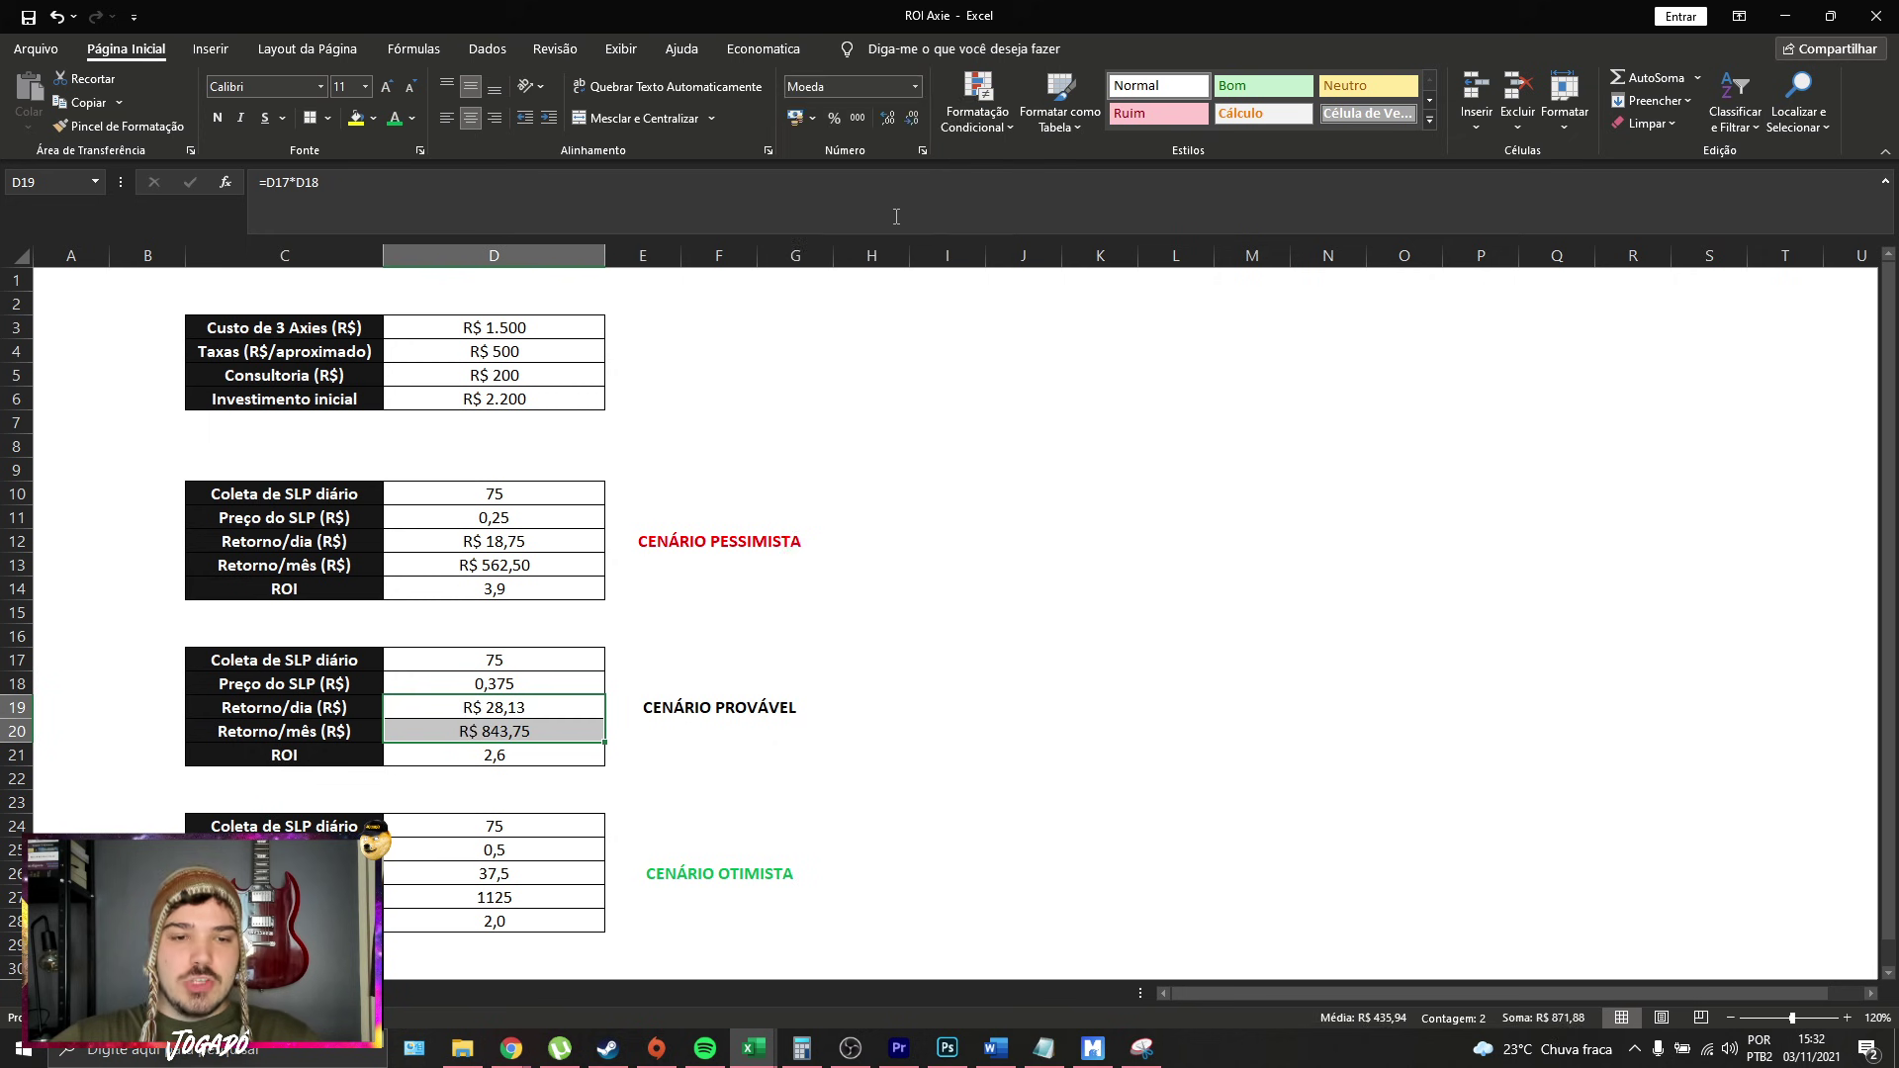
left_click(913, 118)
left_click(913, 119)
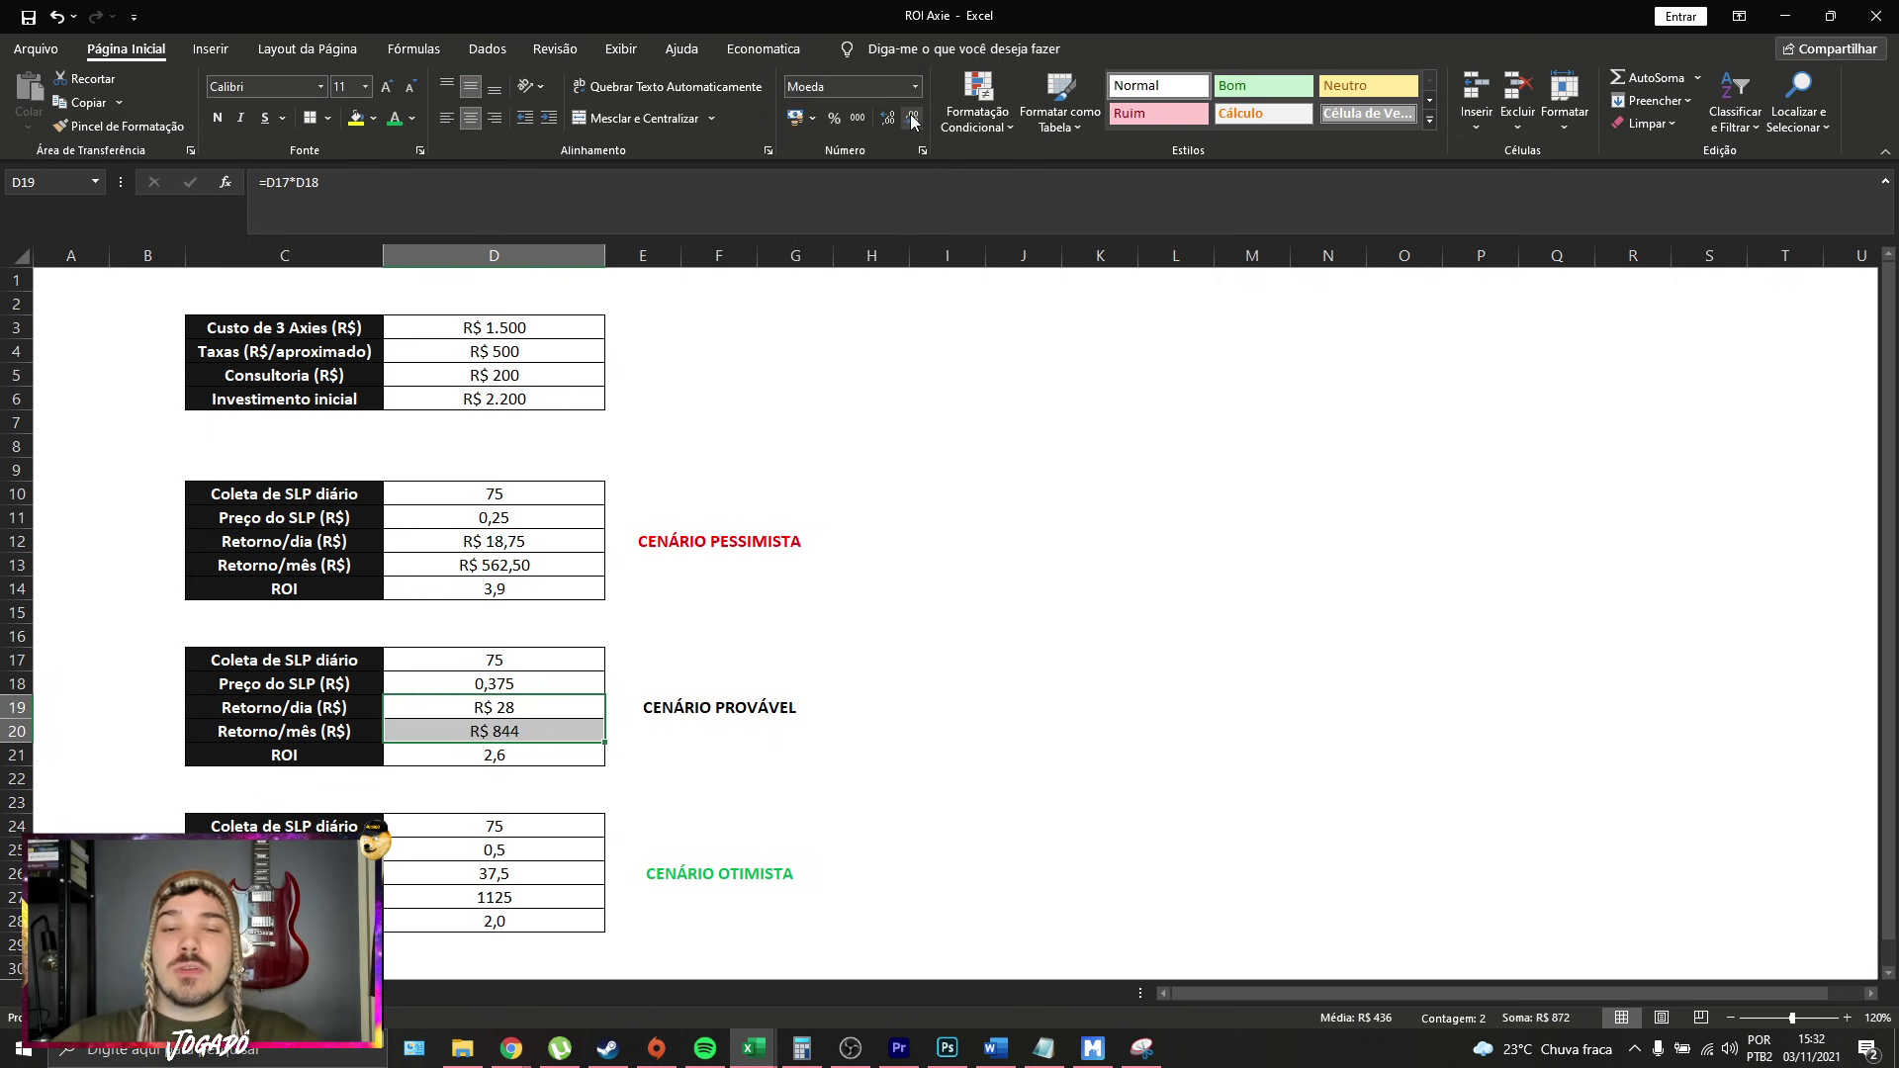
Review the probable scenario's ROI formula and the optimistic table, and switch to Chrome to check the SLP quote again.
left_click(532, 757)
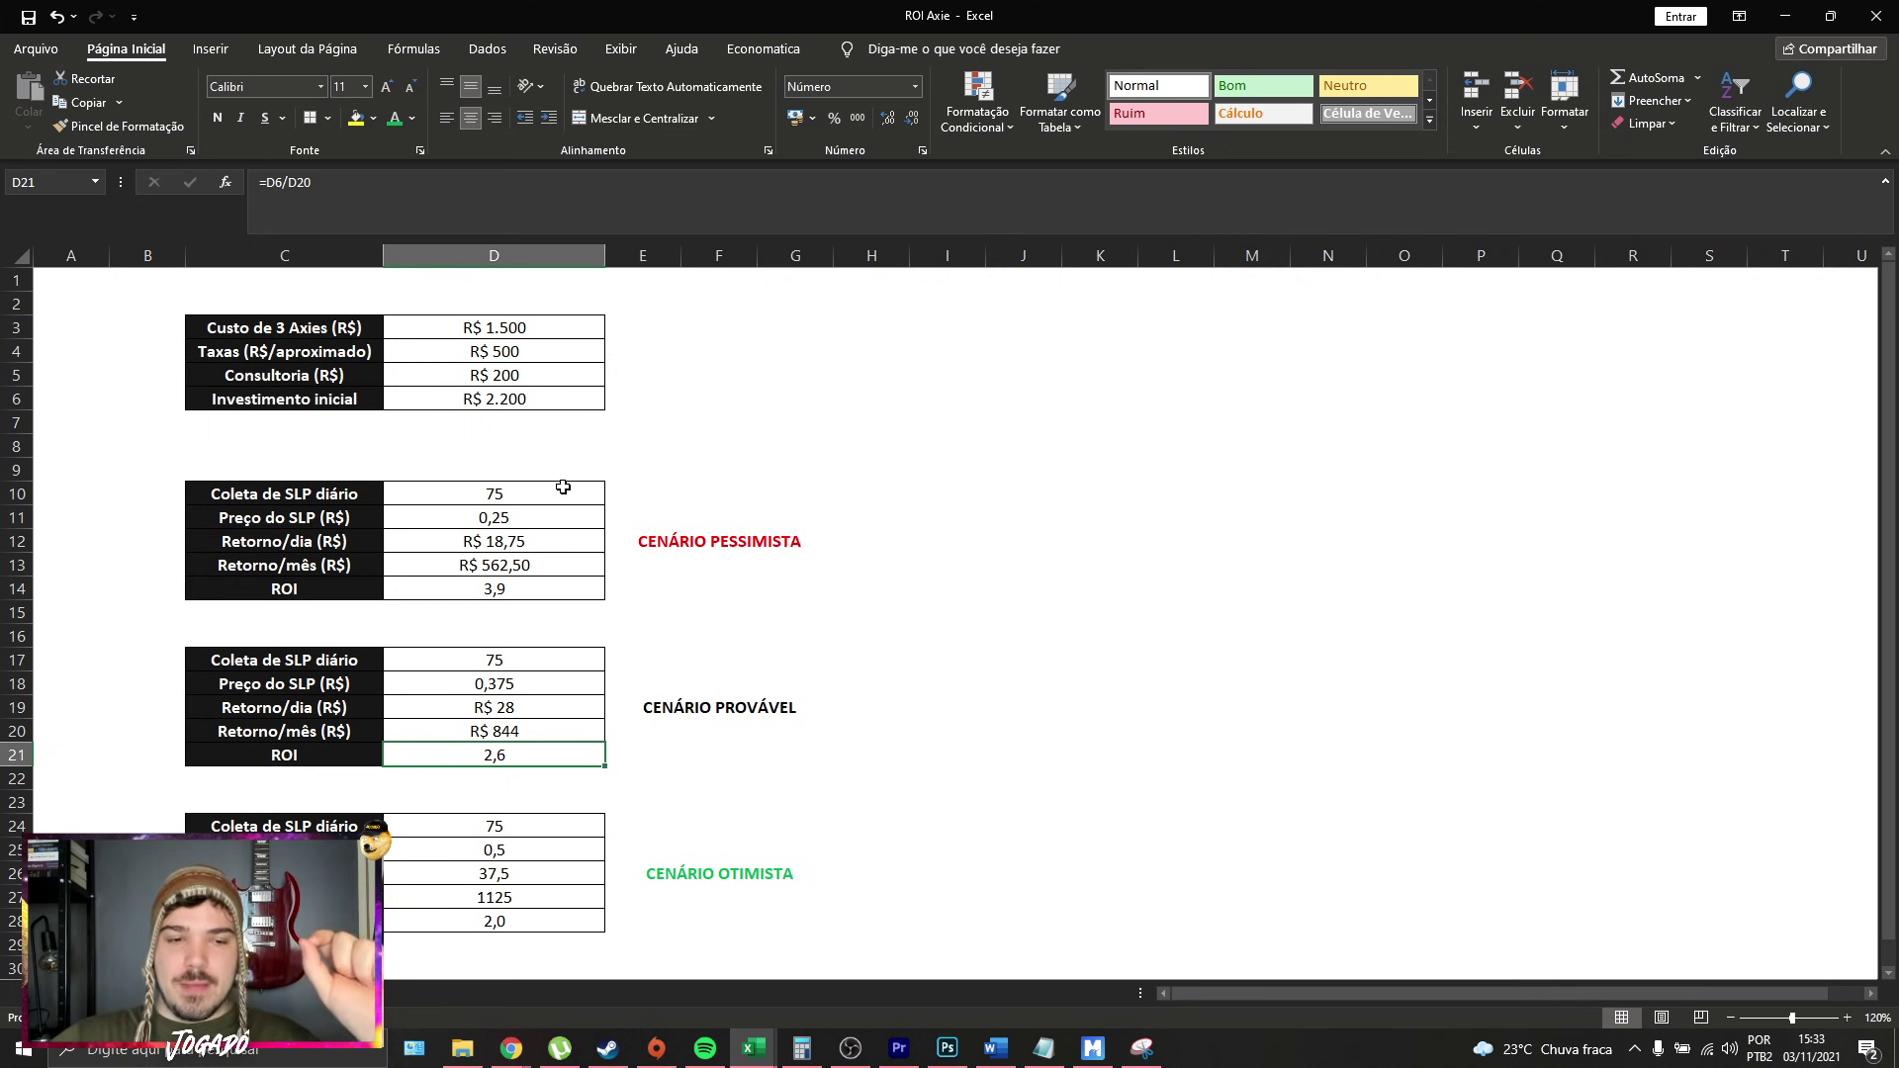
scroll(561, 488, "down", 1)
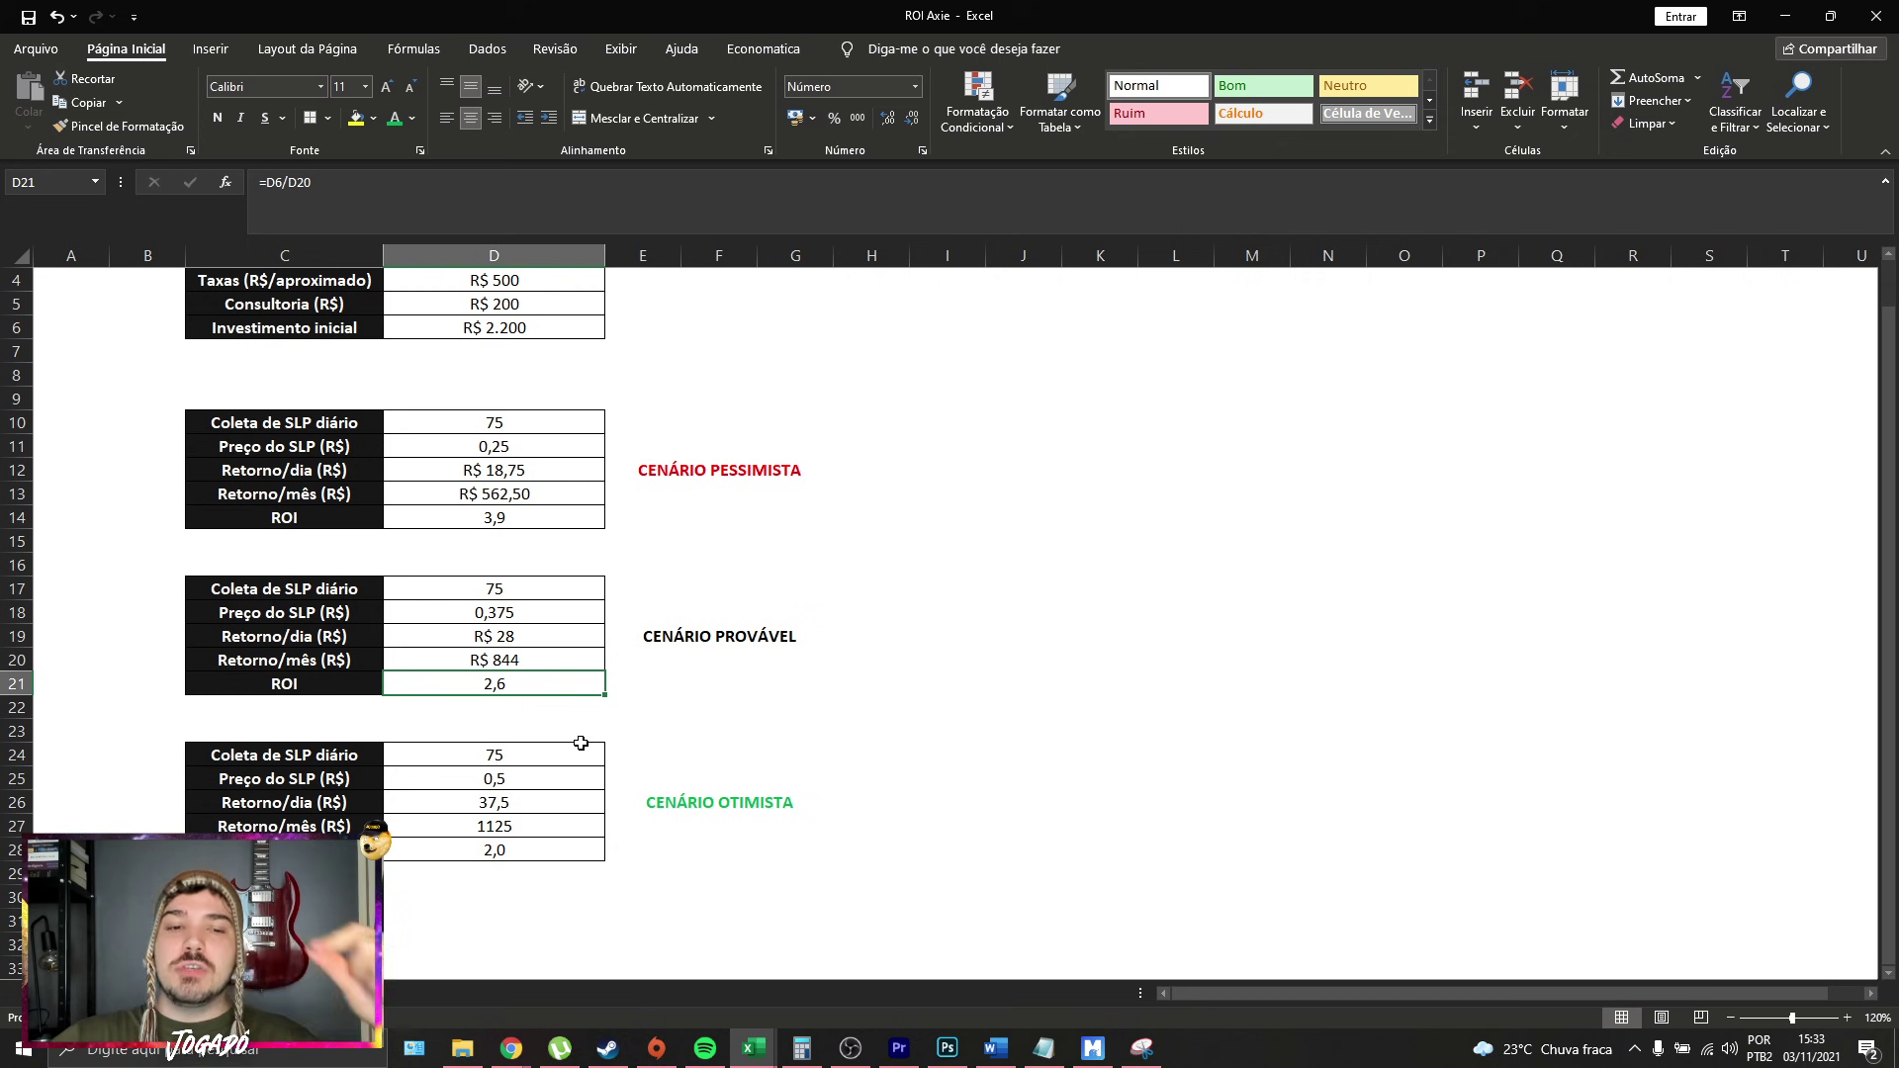
key("alt+Tab")
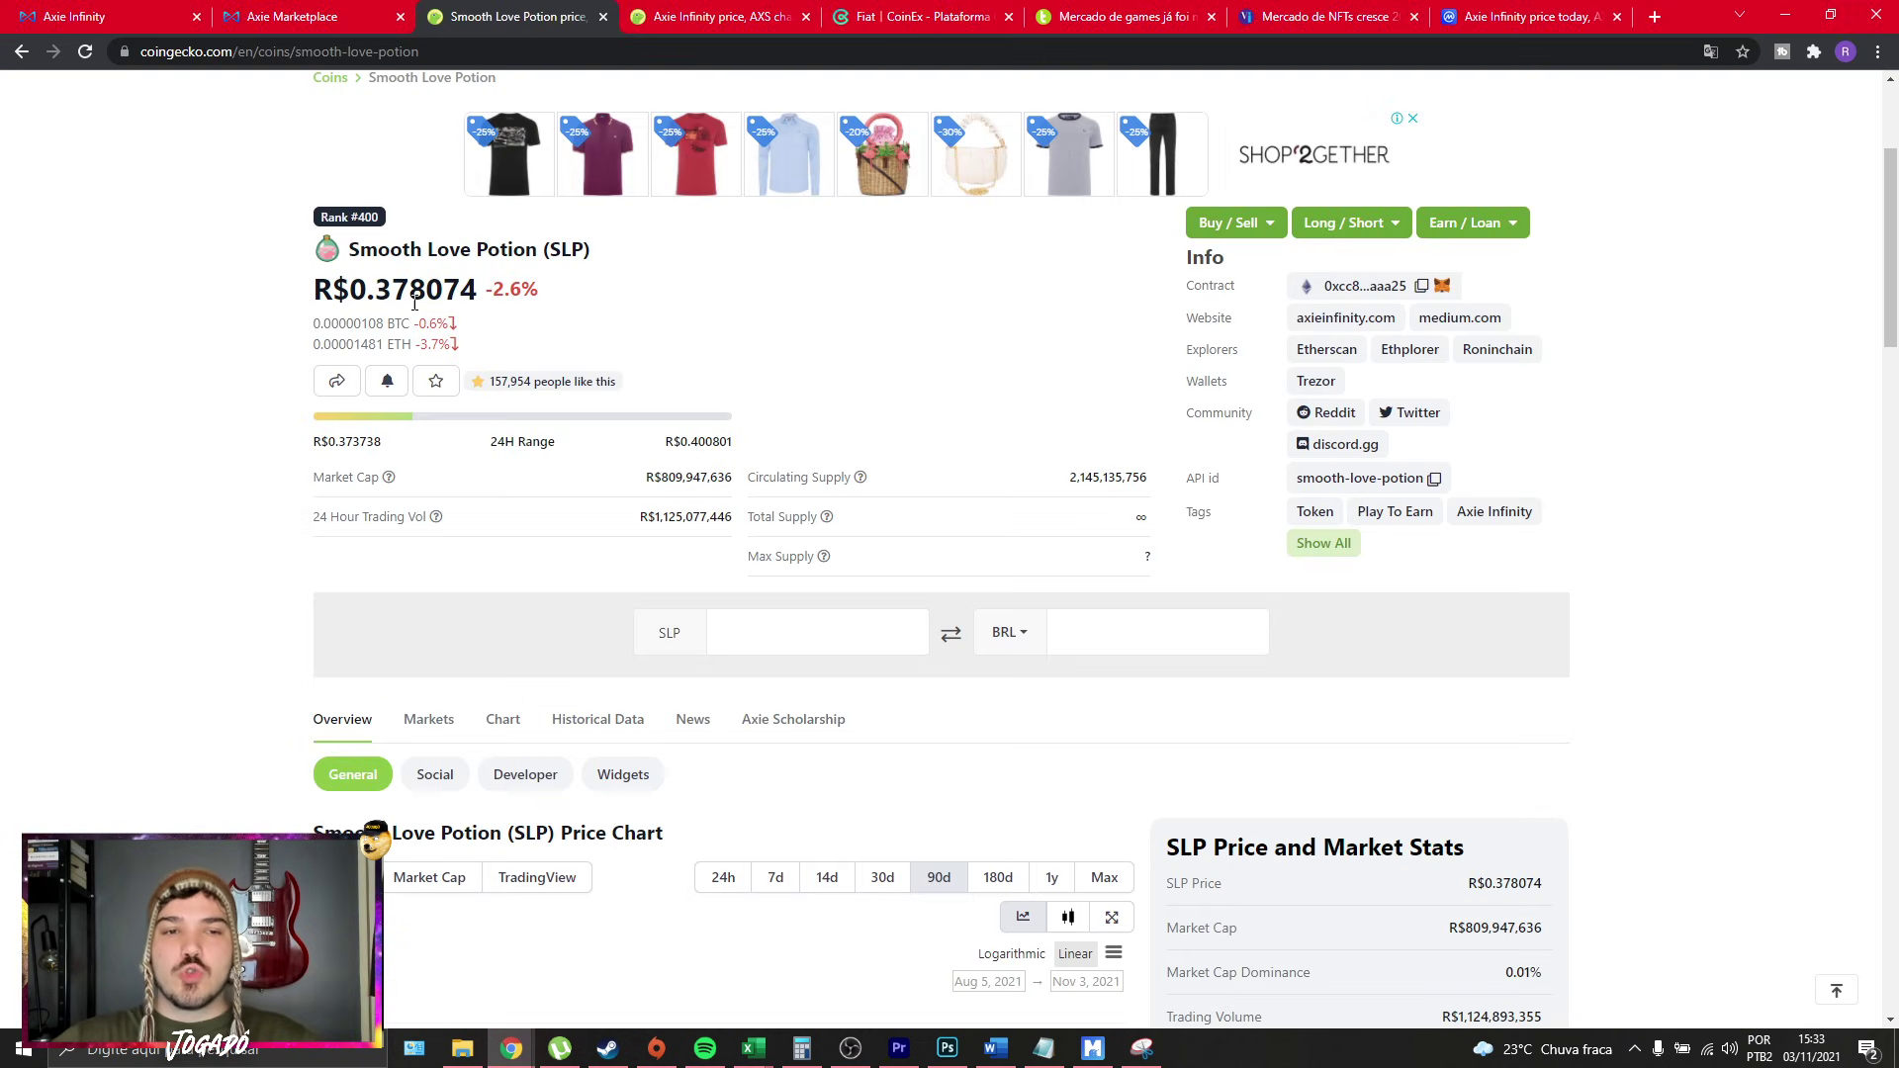
Examine the Smooth Love Potion quote and its 90-day price chart on CoinGecko.
scroll(597, 514, "down", 5)
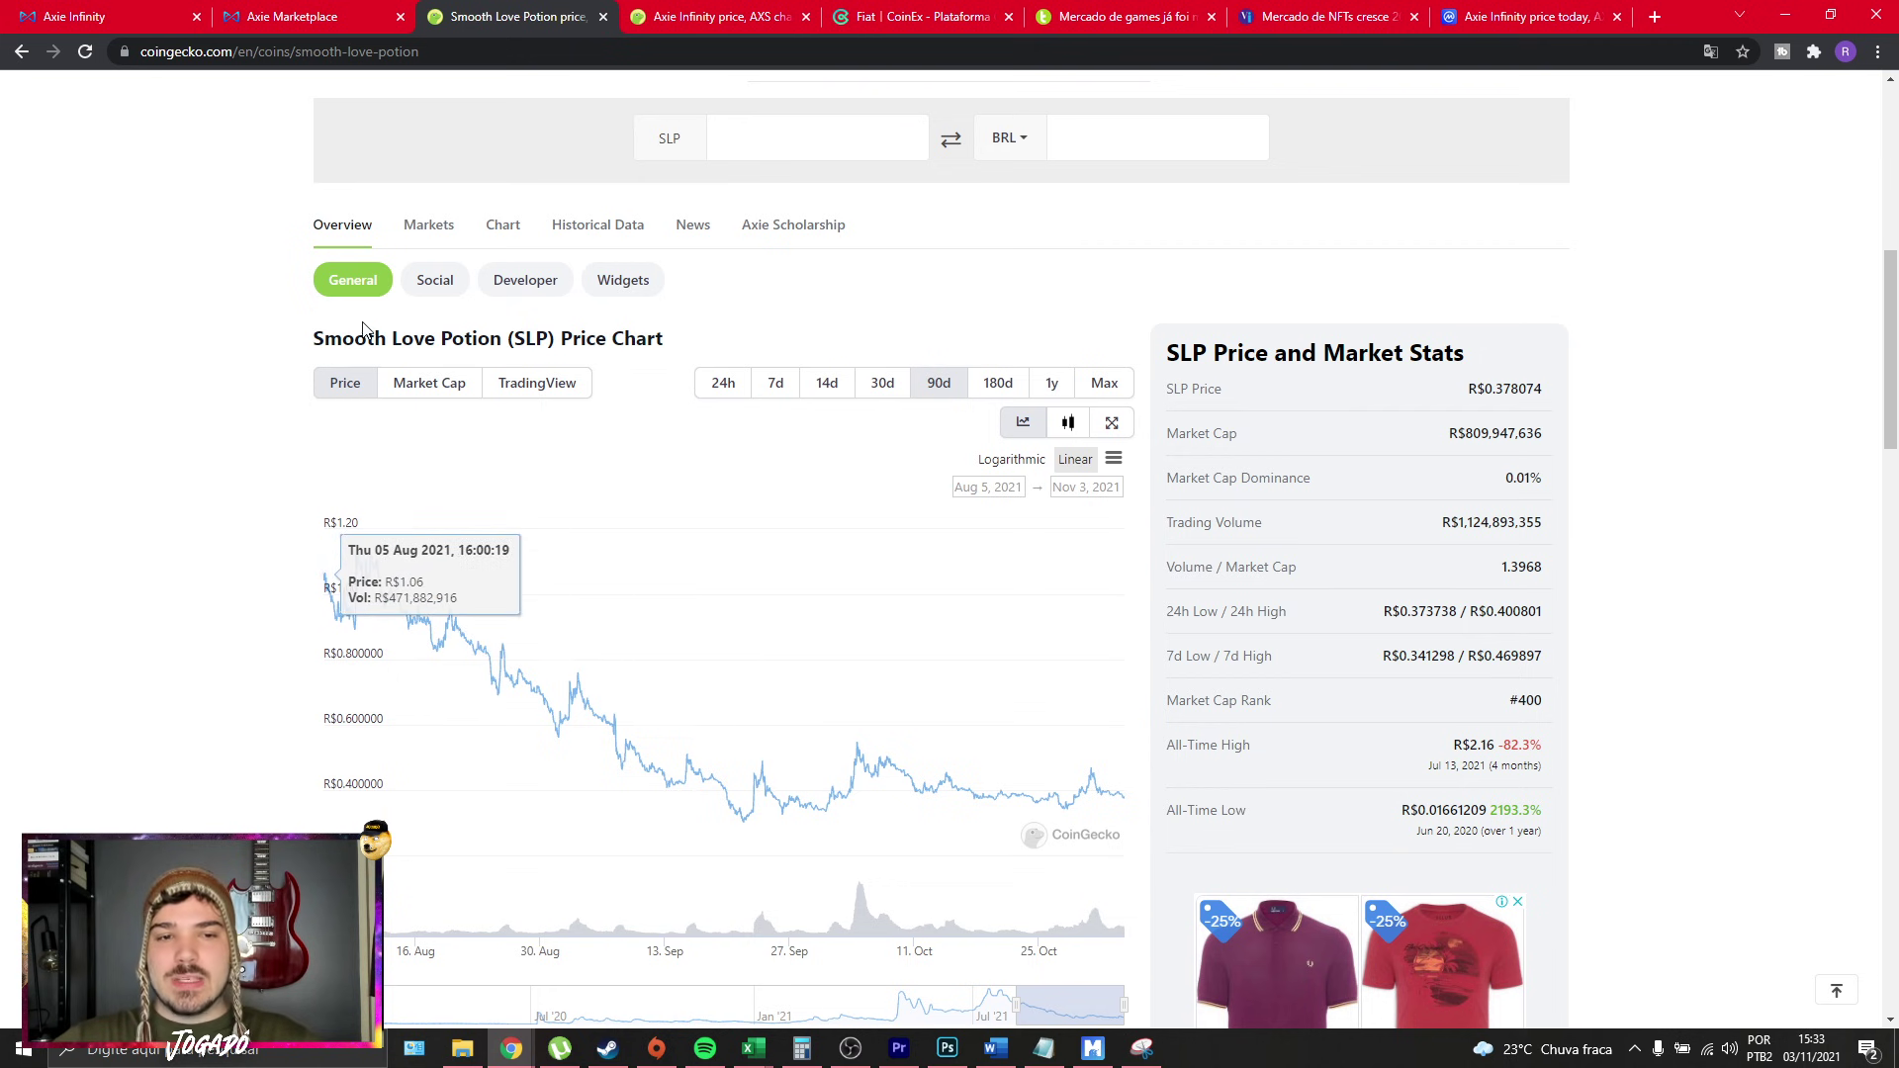
scroll(387, 522, "down", 1)
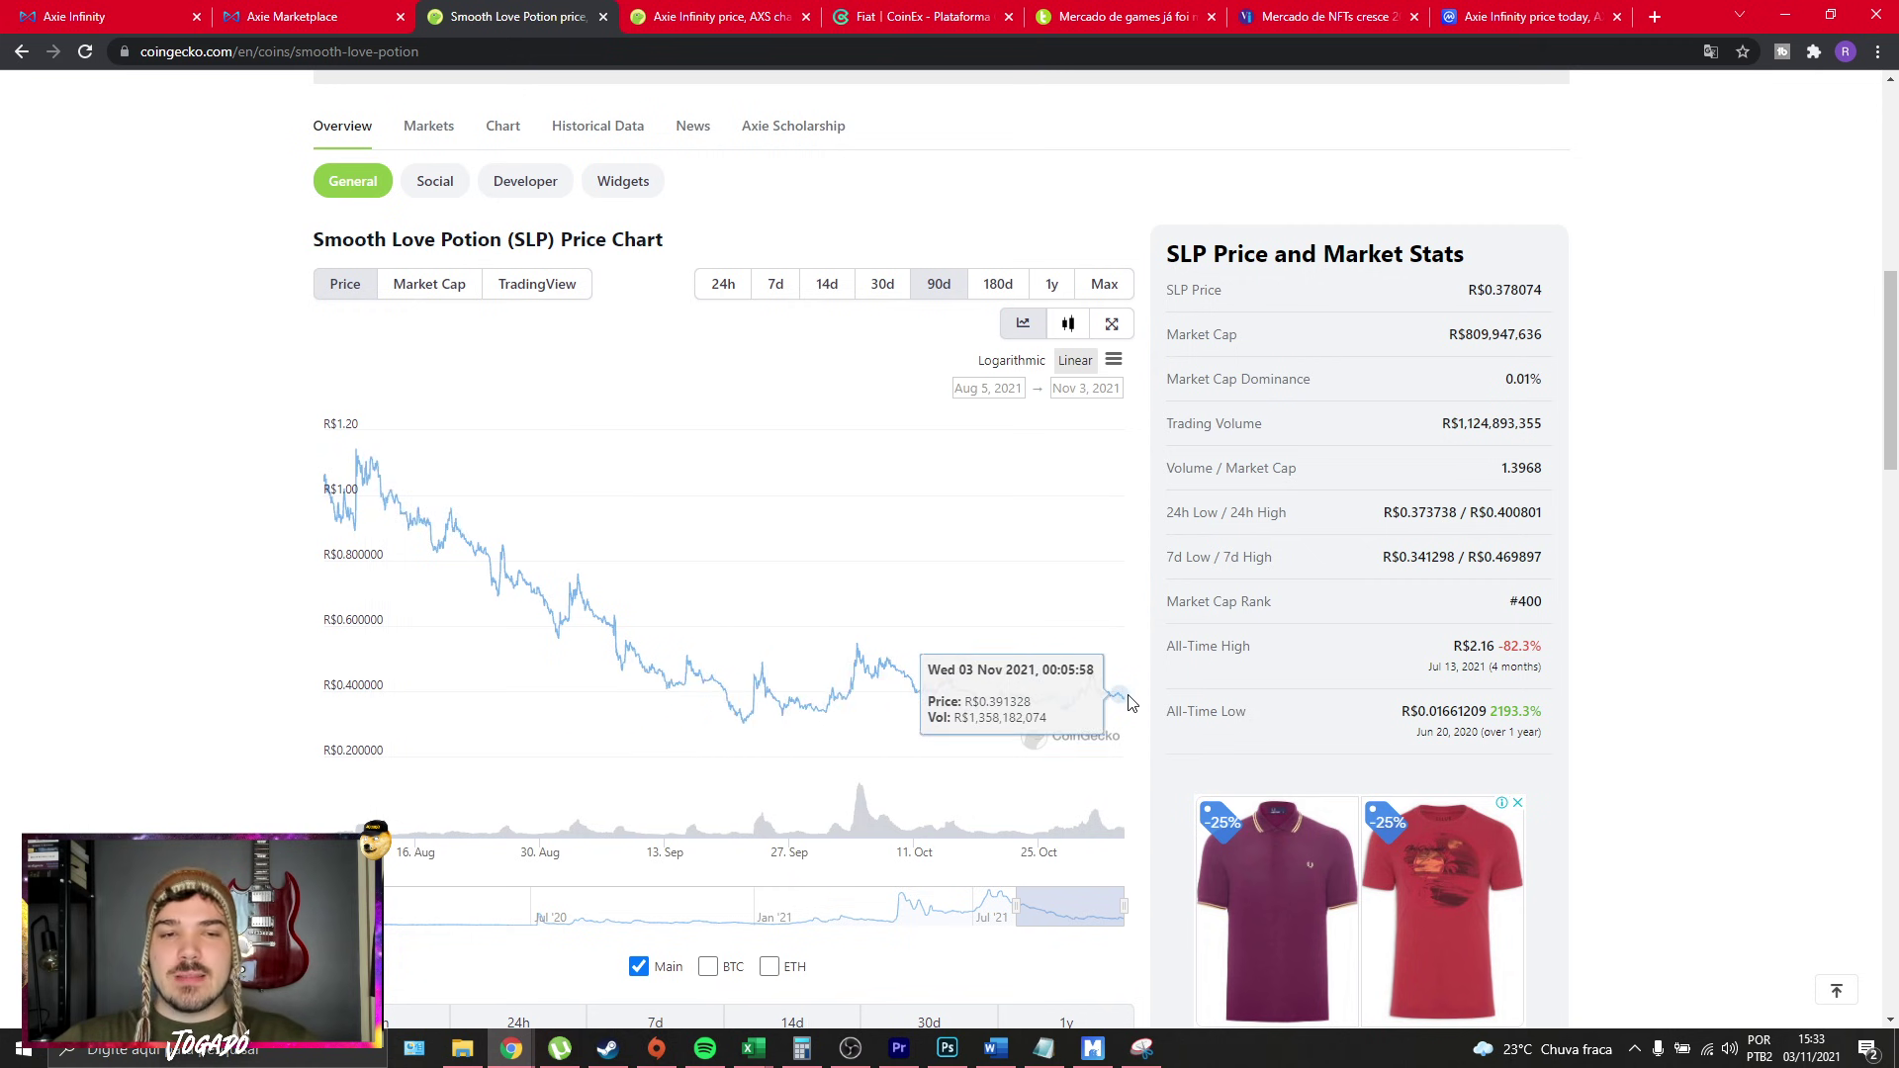
scroll(309, 447, "up", 5)
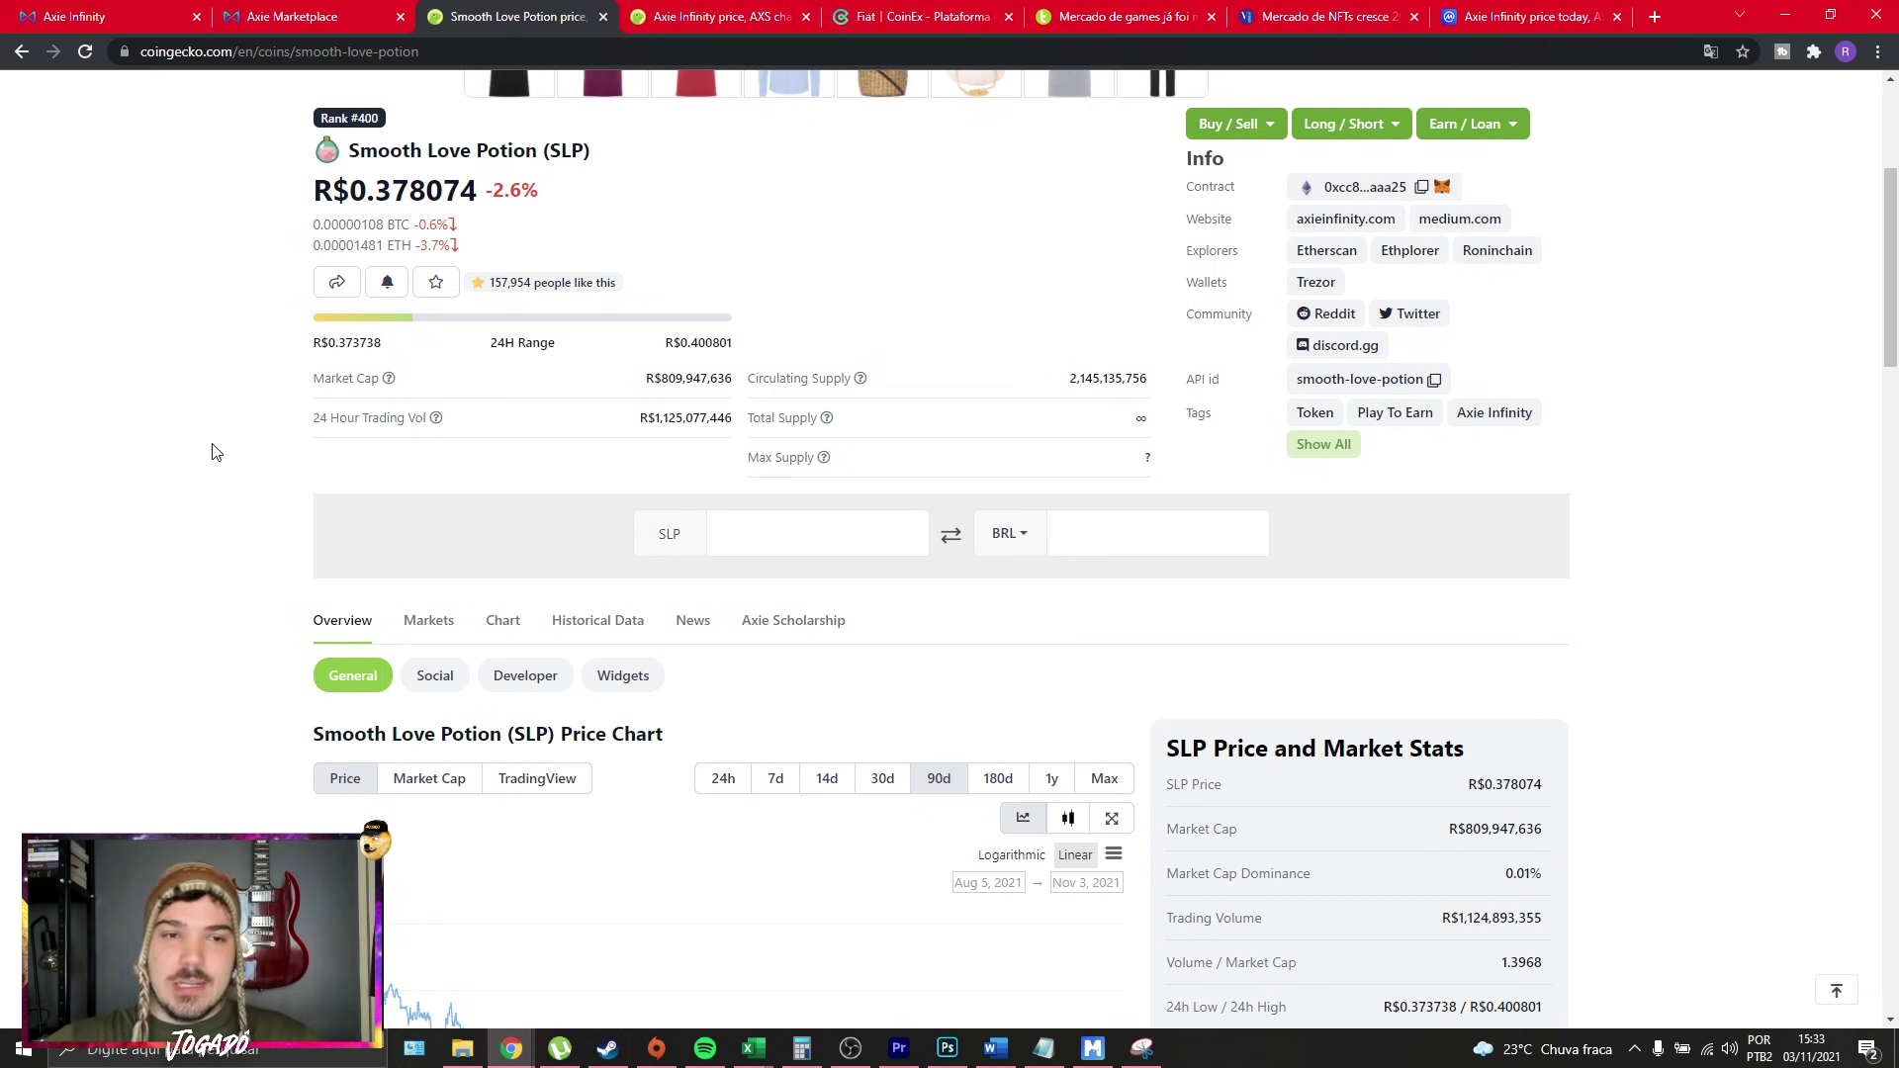
scroll(216, 452, "down", 6)
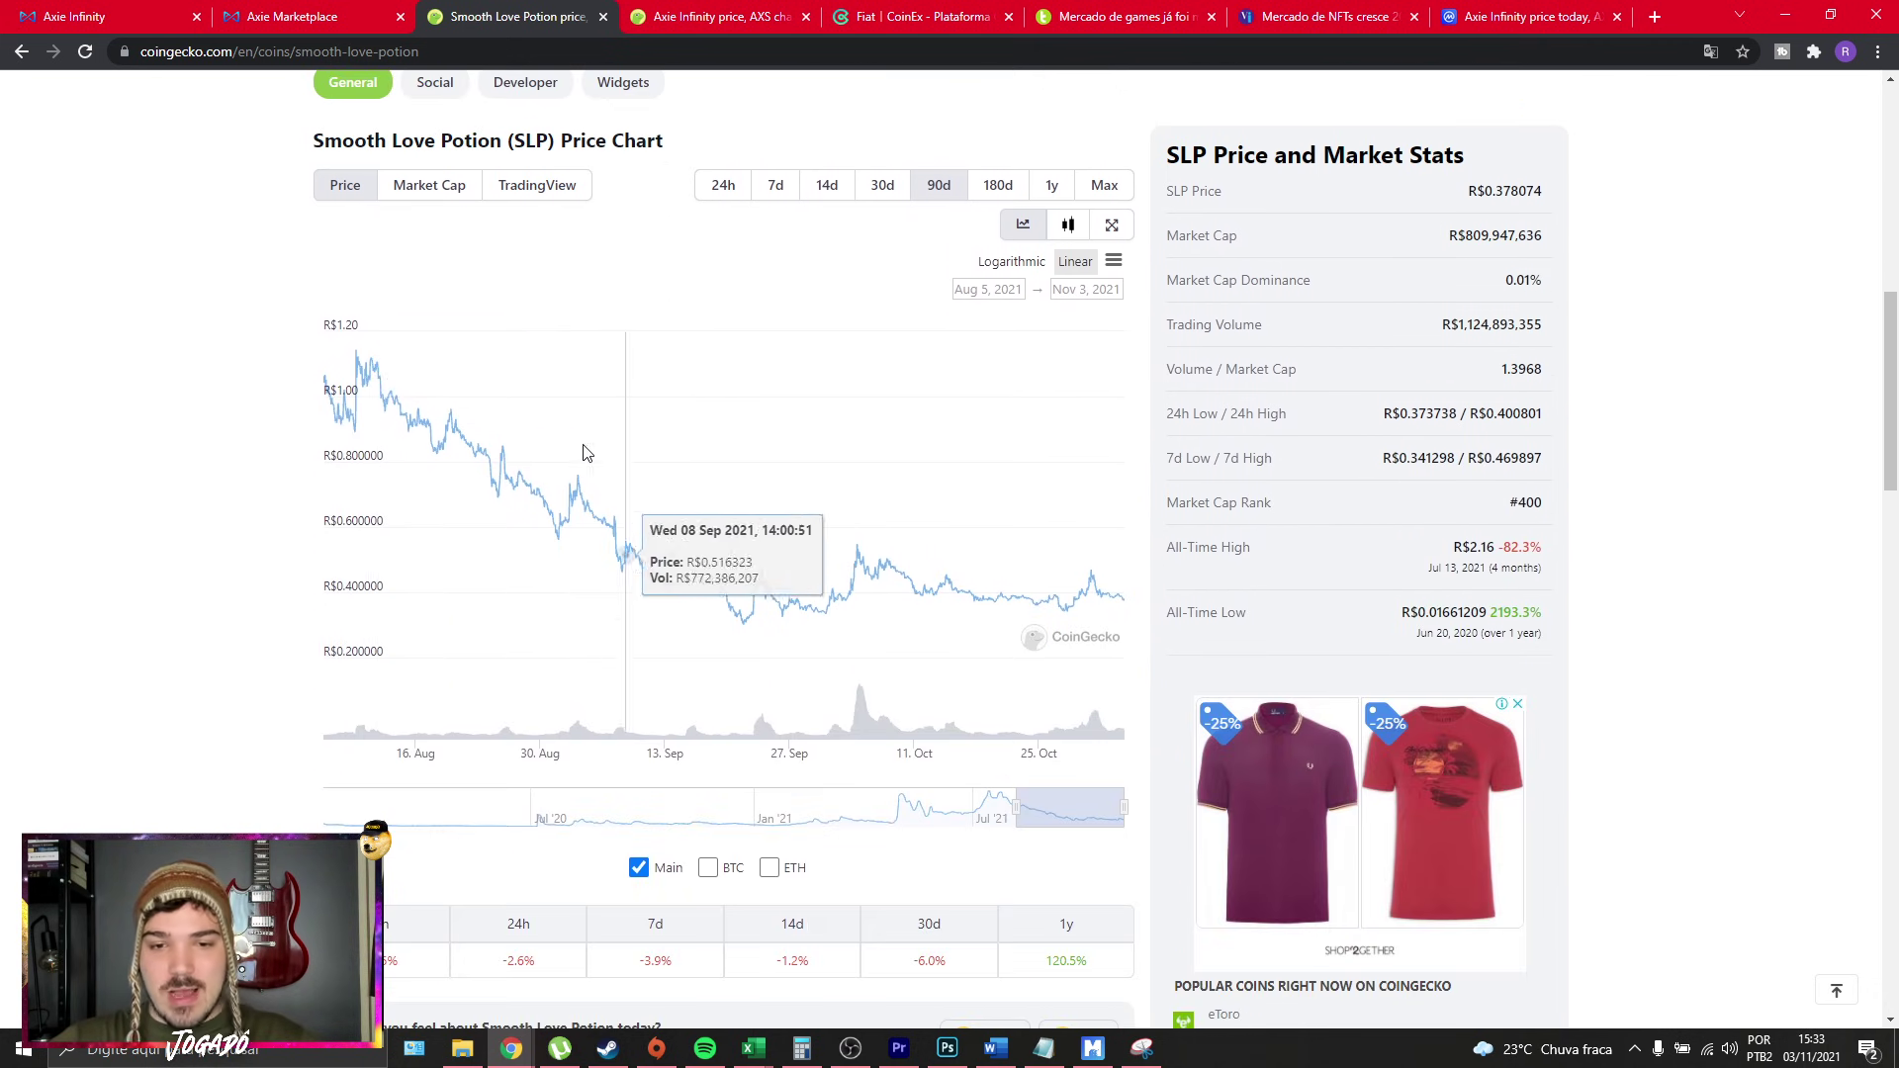
Back in Excel, format the optimistic scenario's daily and monthly returns (D26:D27) as Moeda with no decimal places.
key("alt+Tab")
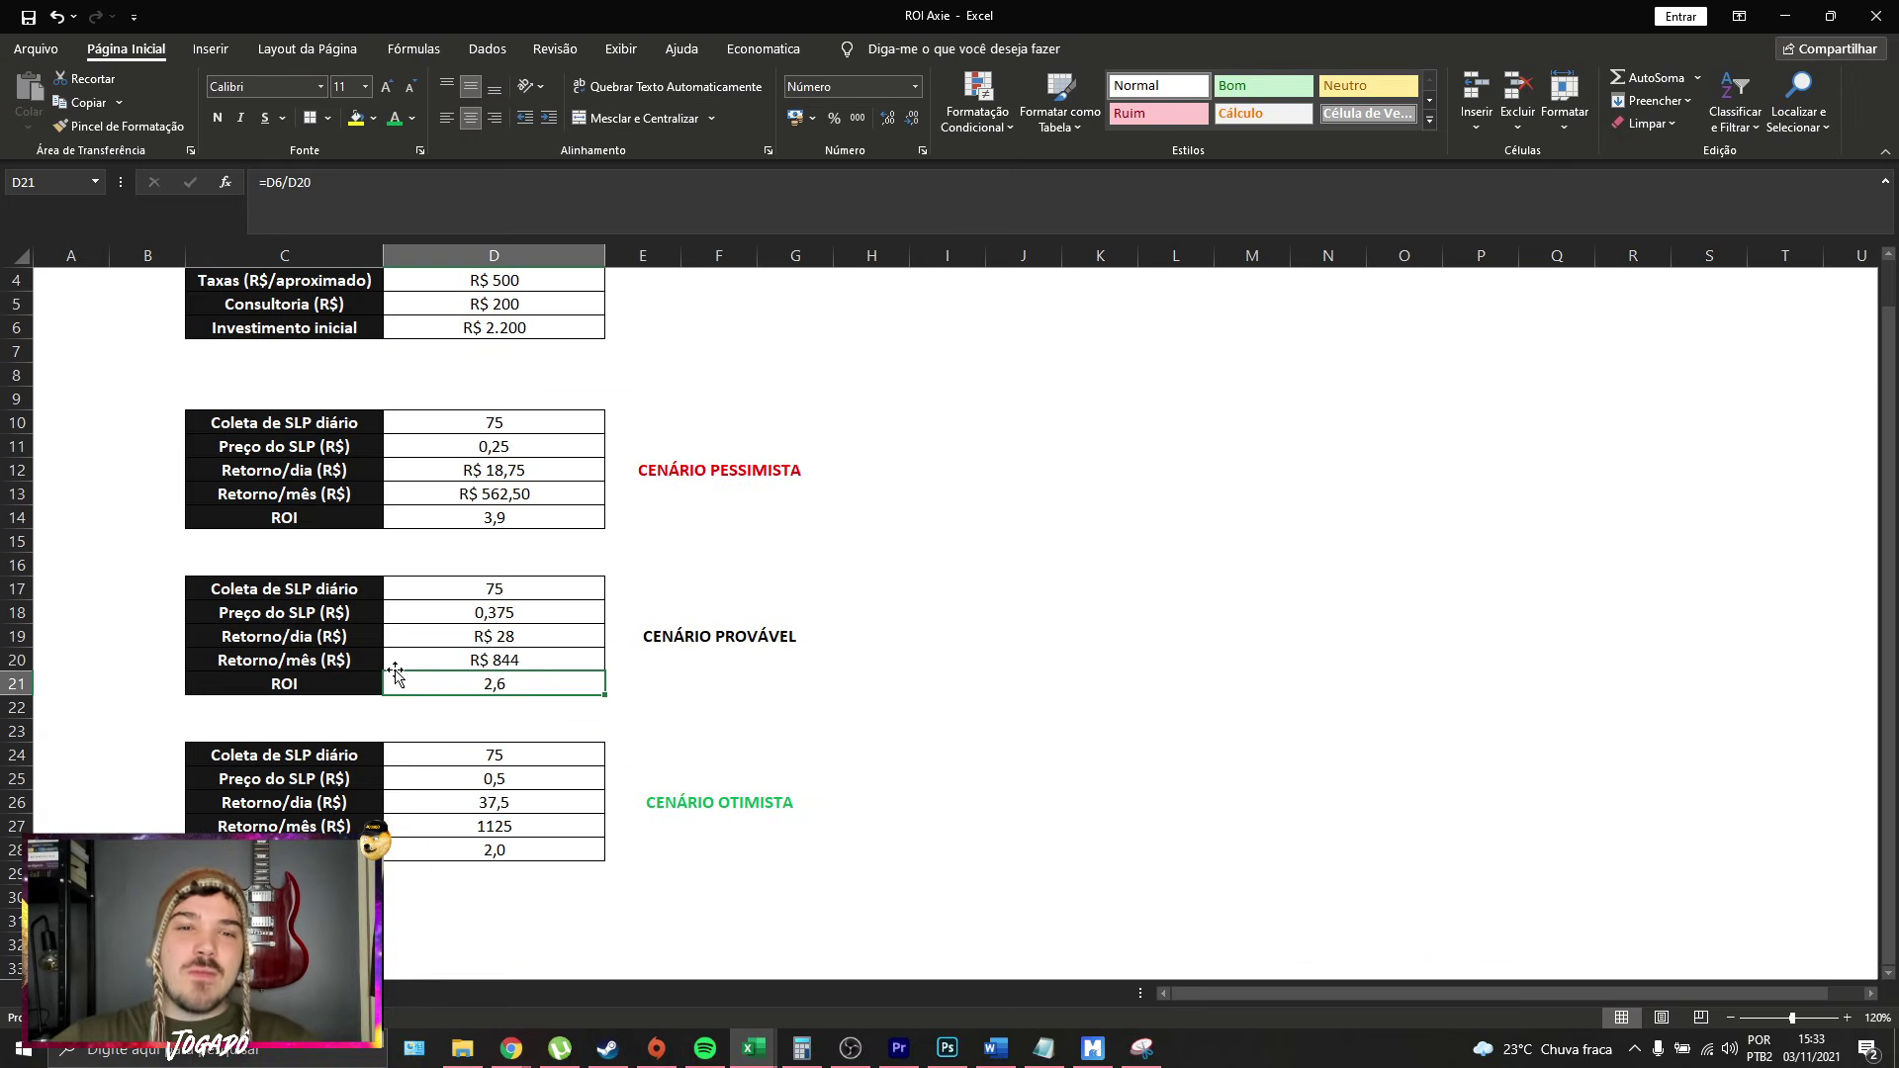
scroll(429, 672, "down", 1)
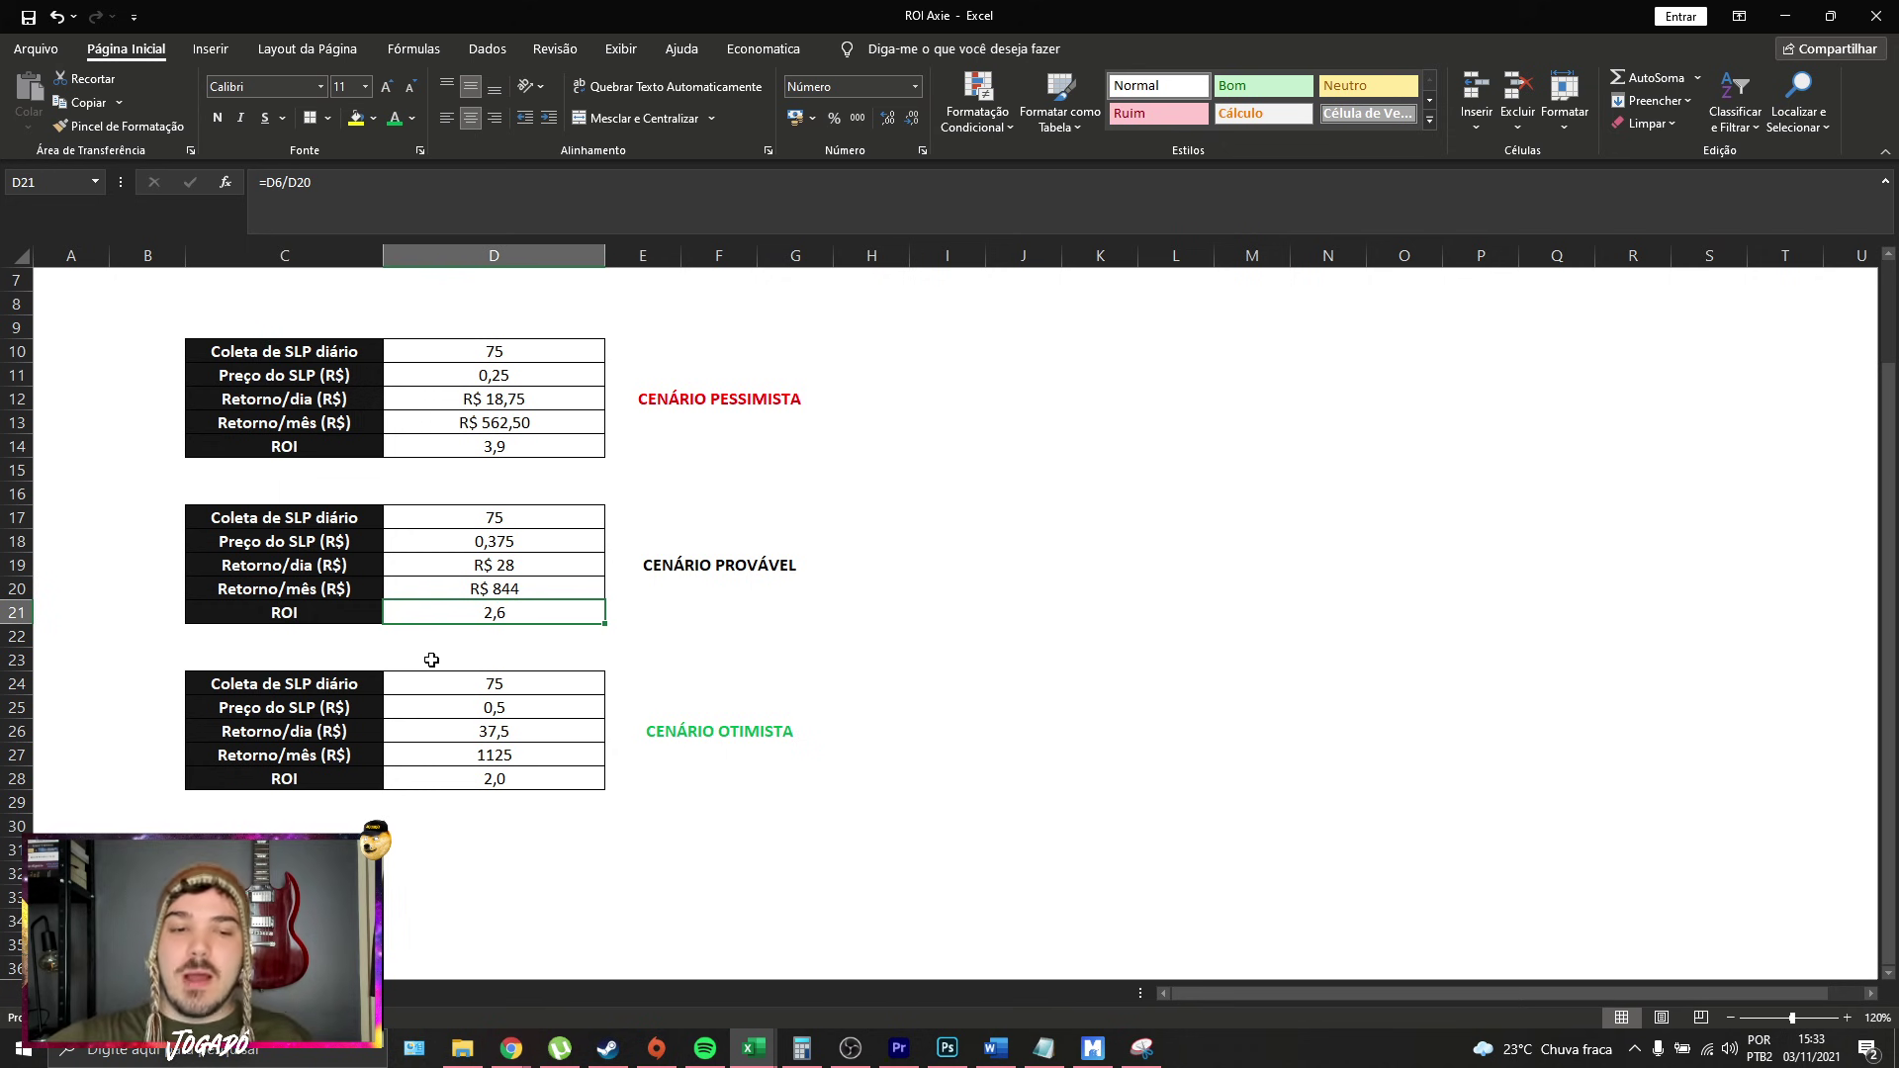
left_click(521, 714)
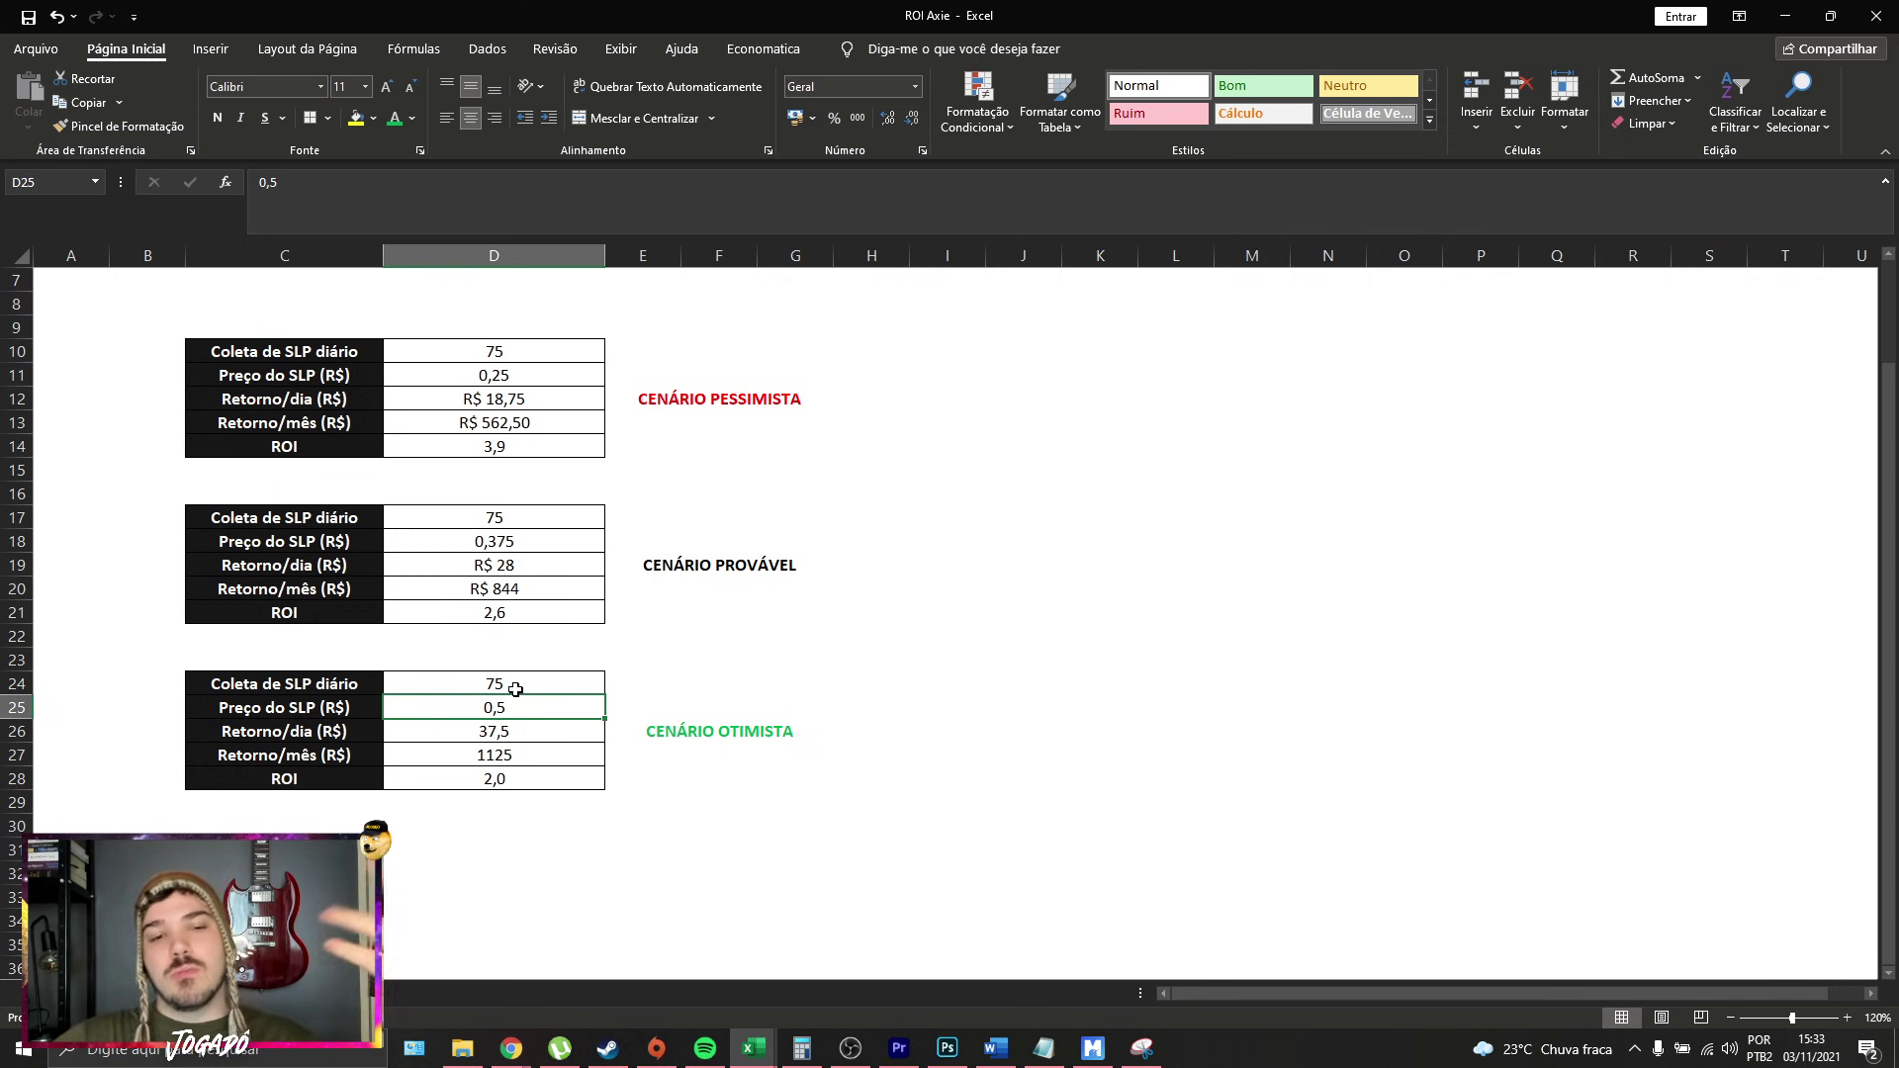
left_click(509, 687)
left_click_drag(535, 731, 550, 752)
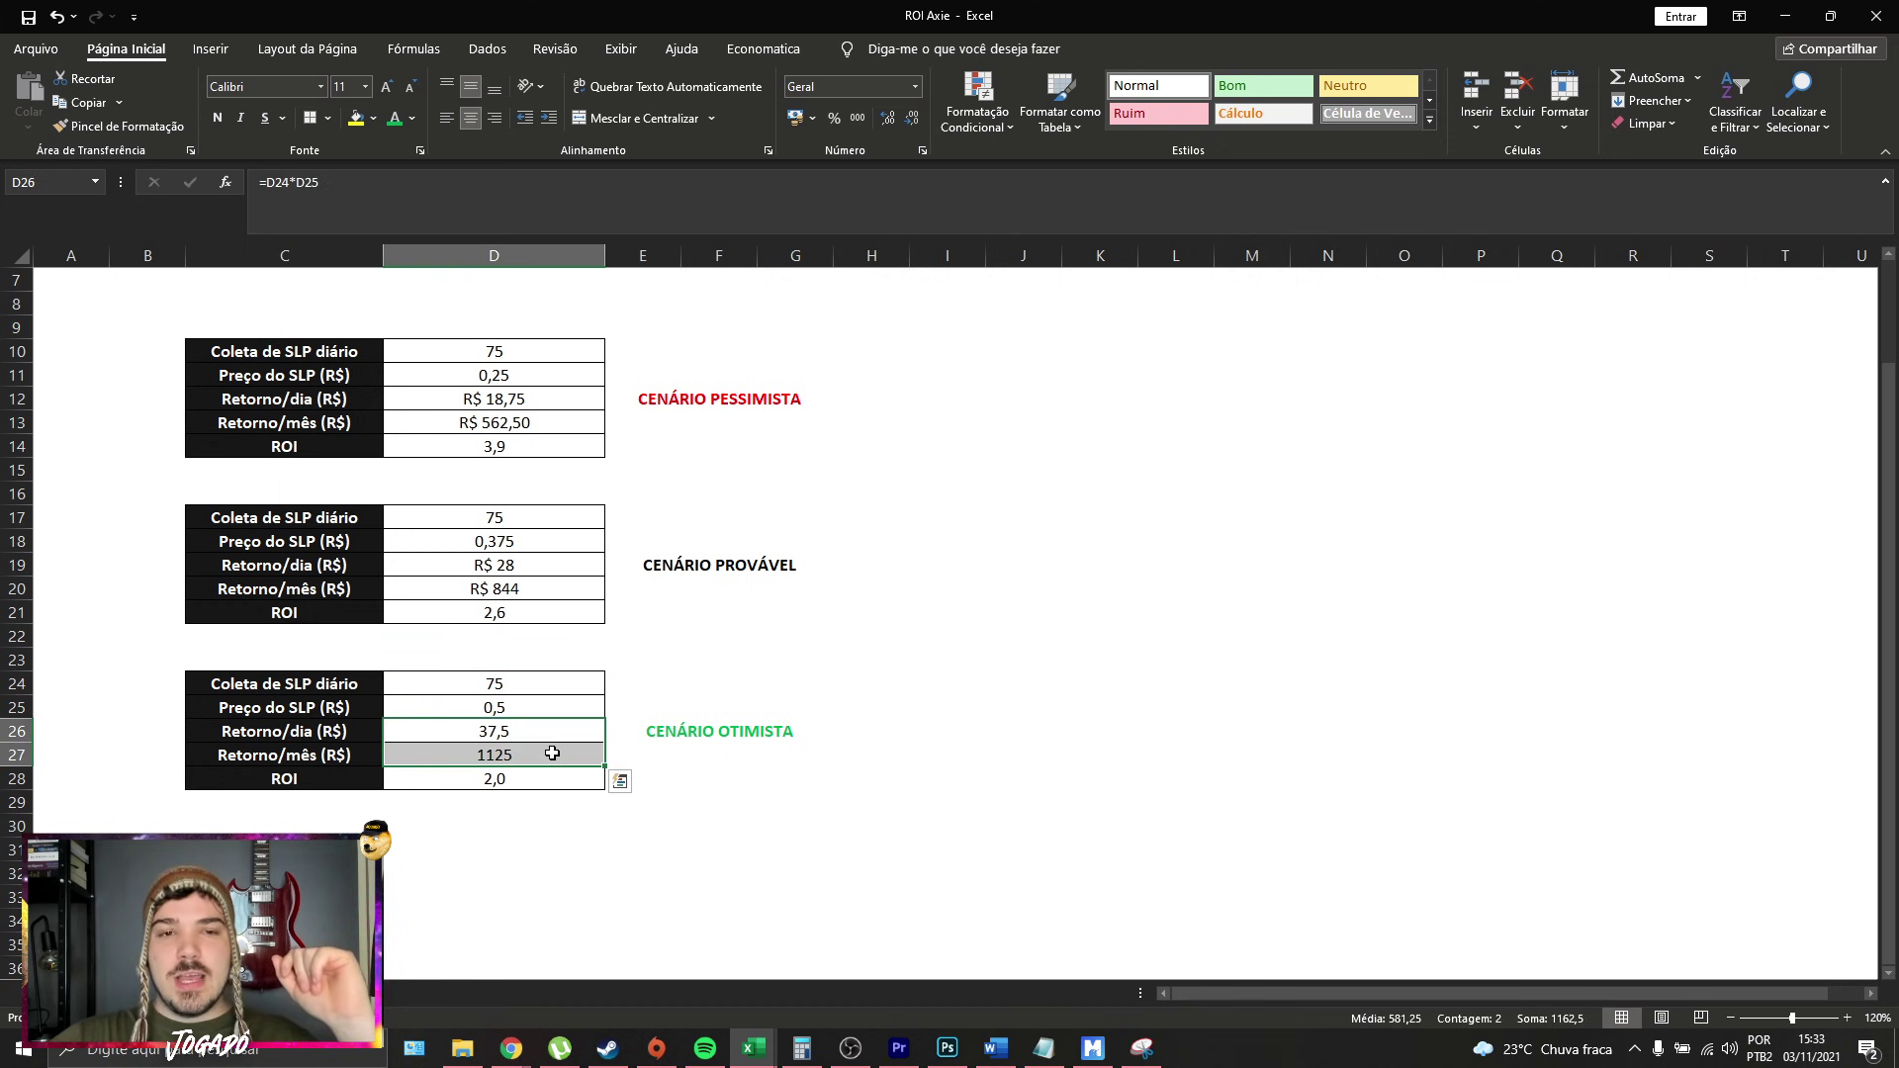
left_click(915, 86)
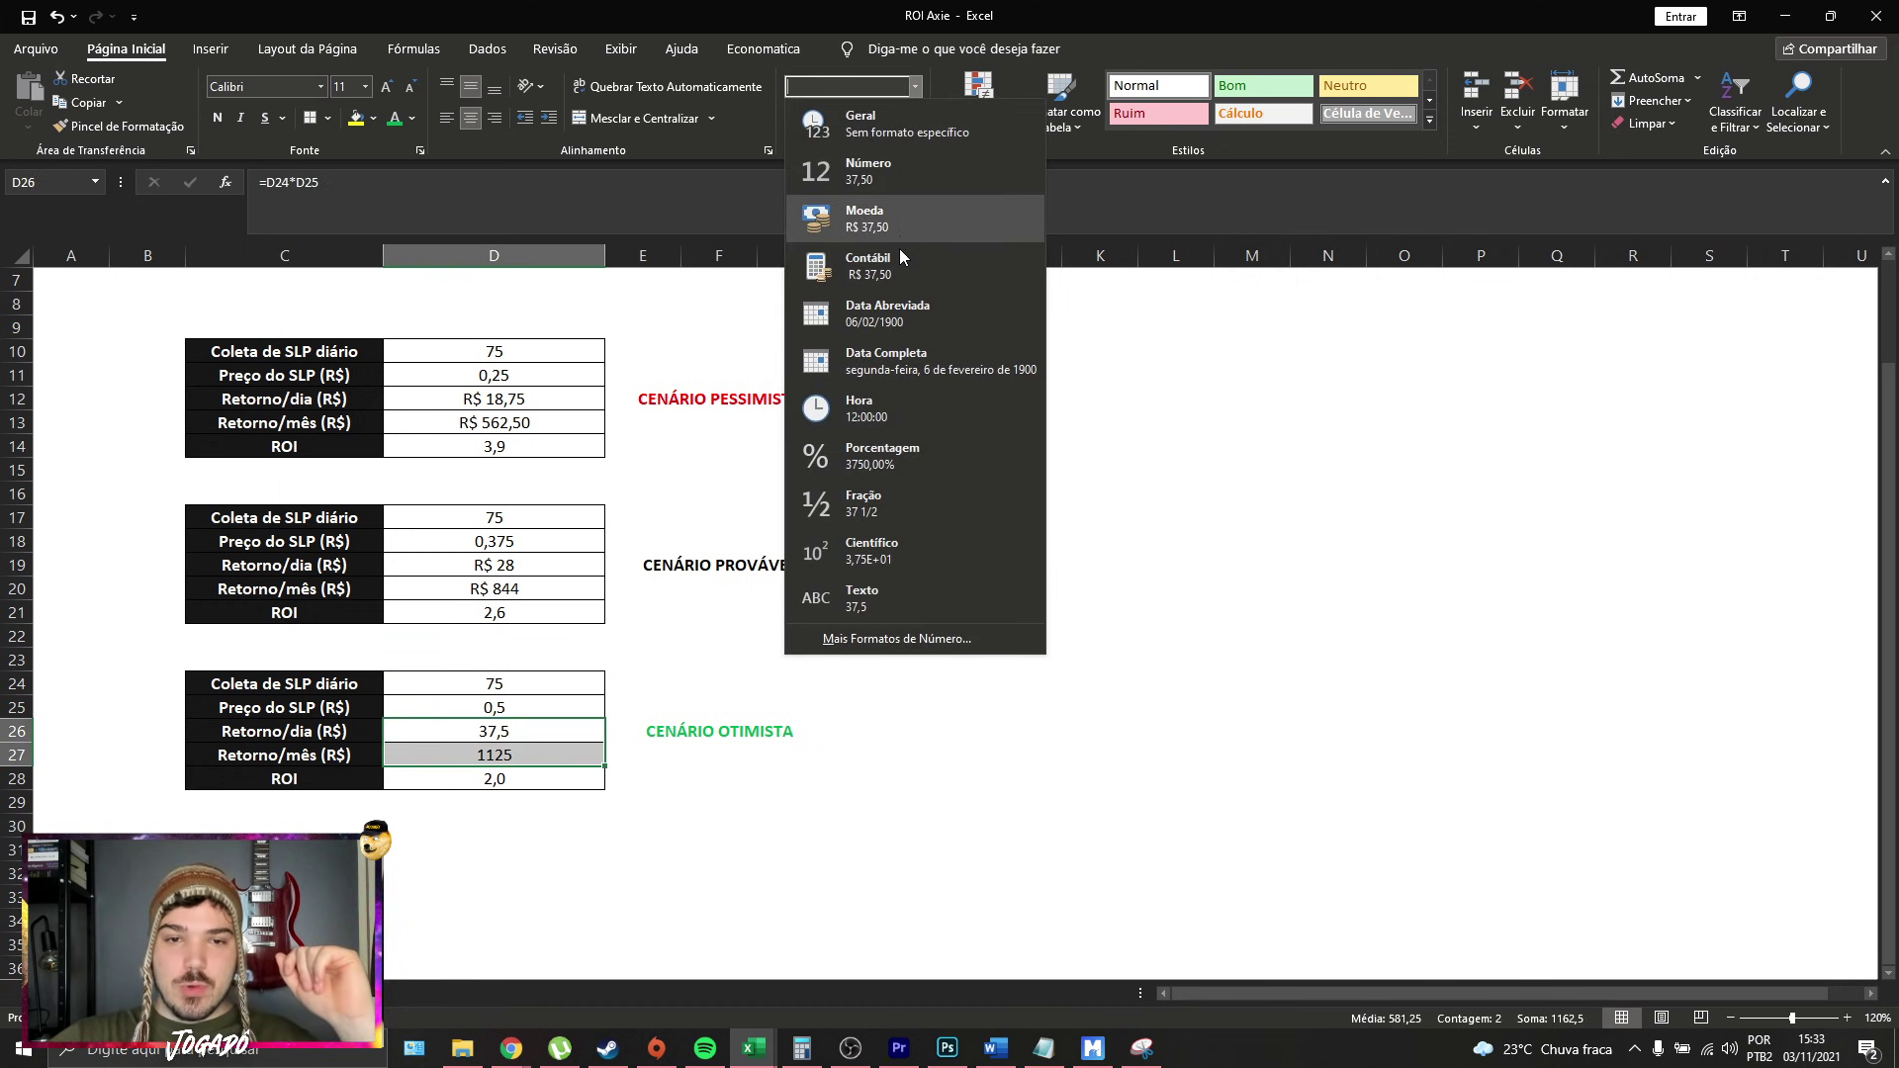
left_click(888, 218)
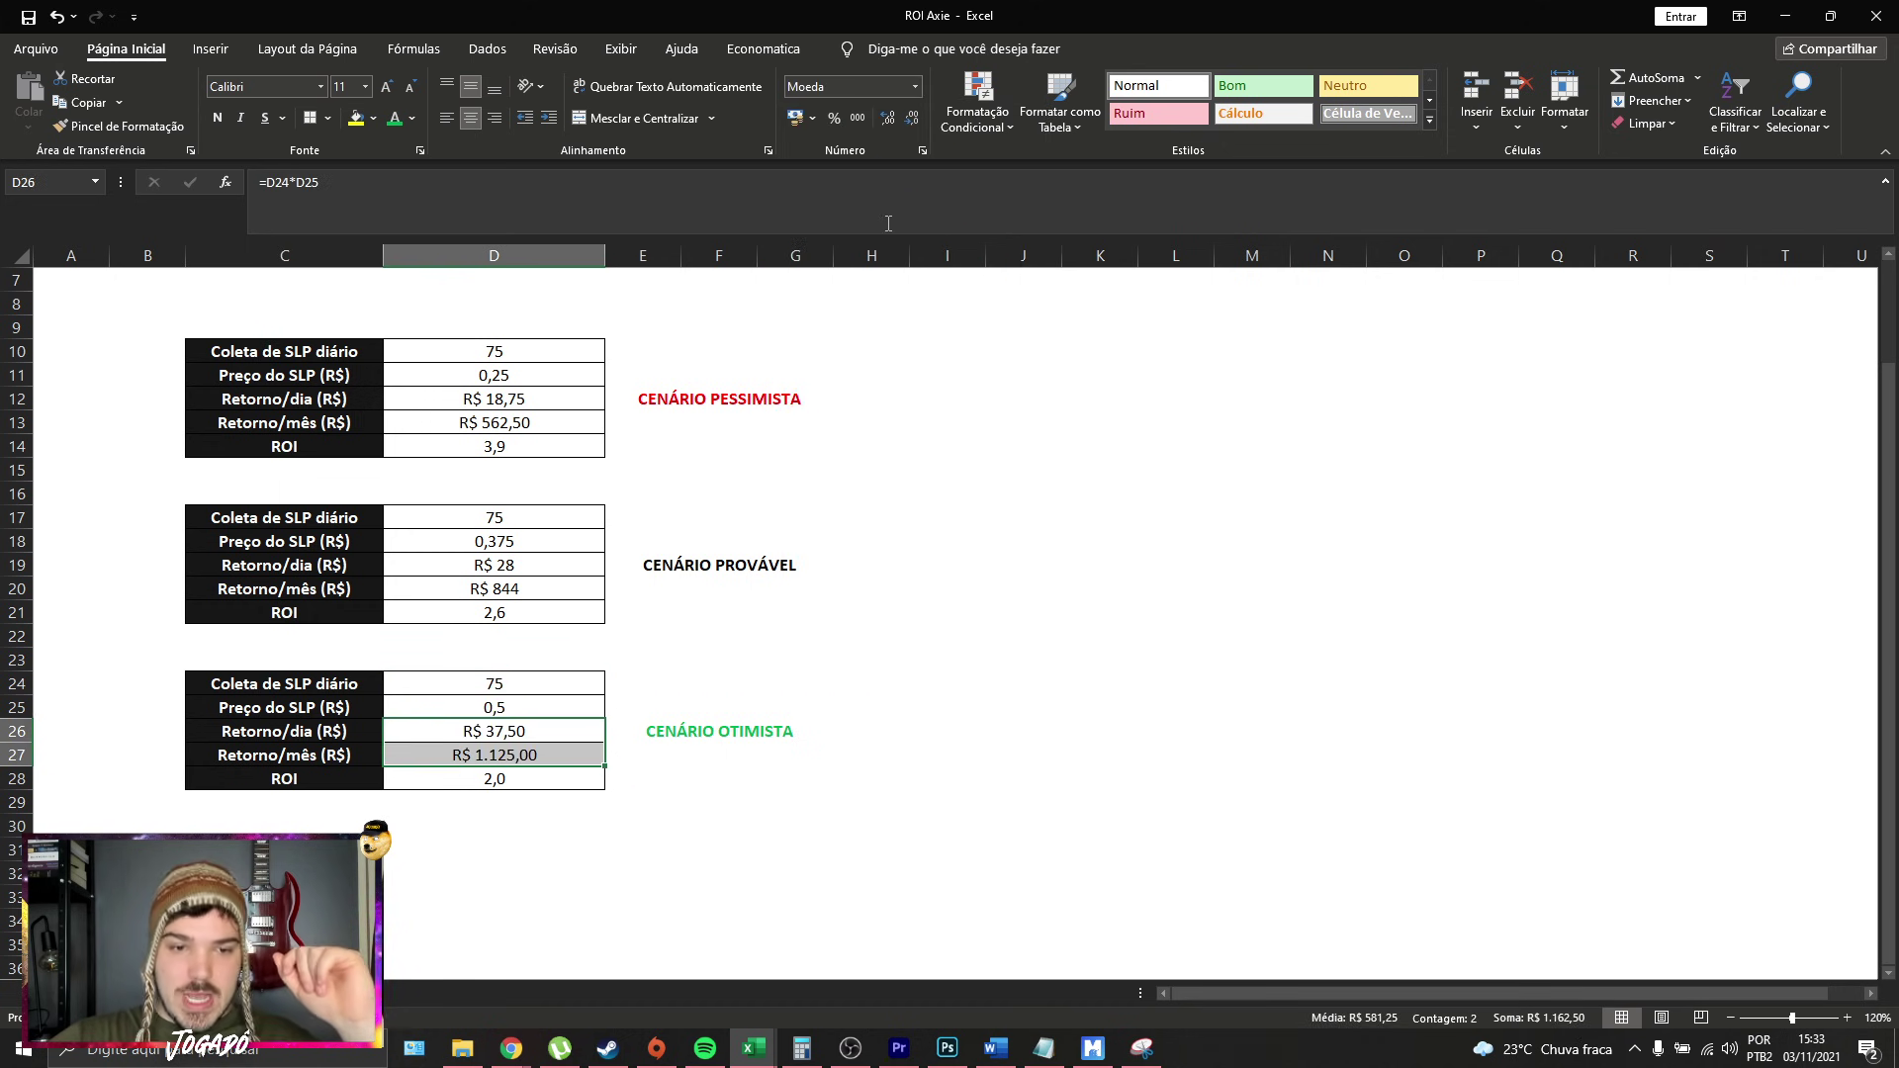
double_click(917, 120)
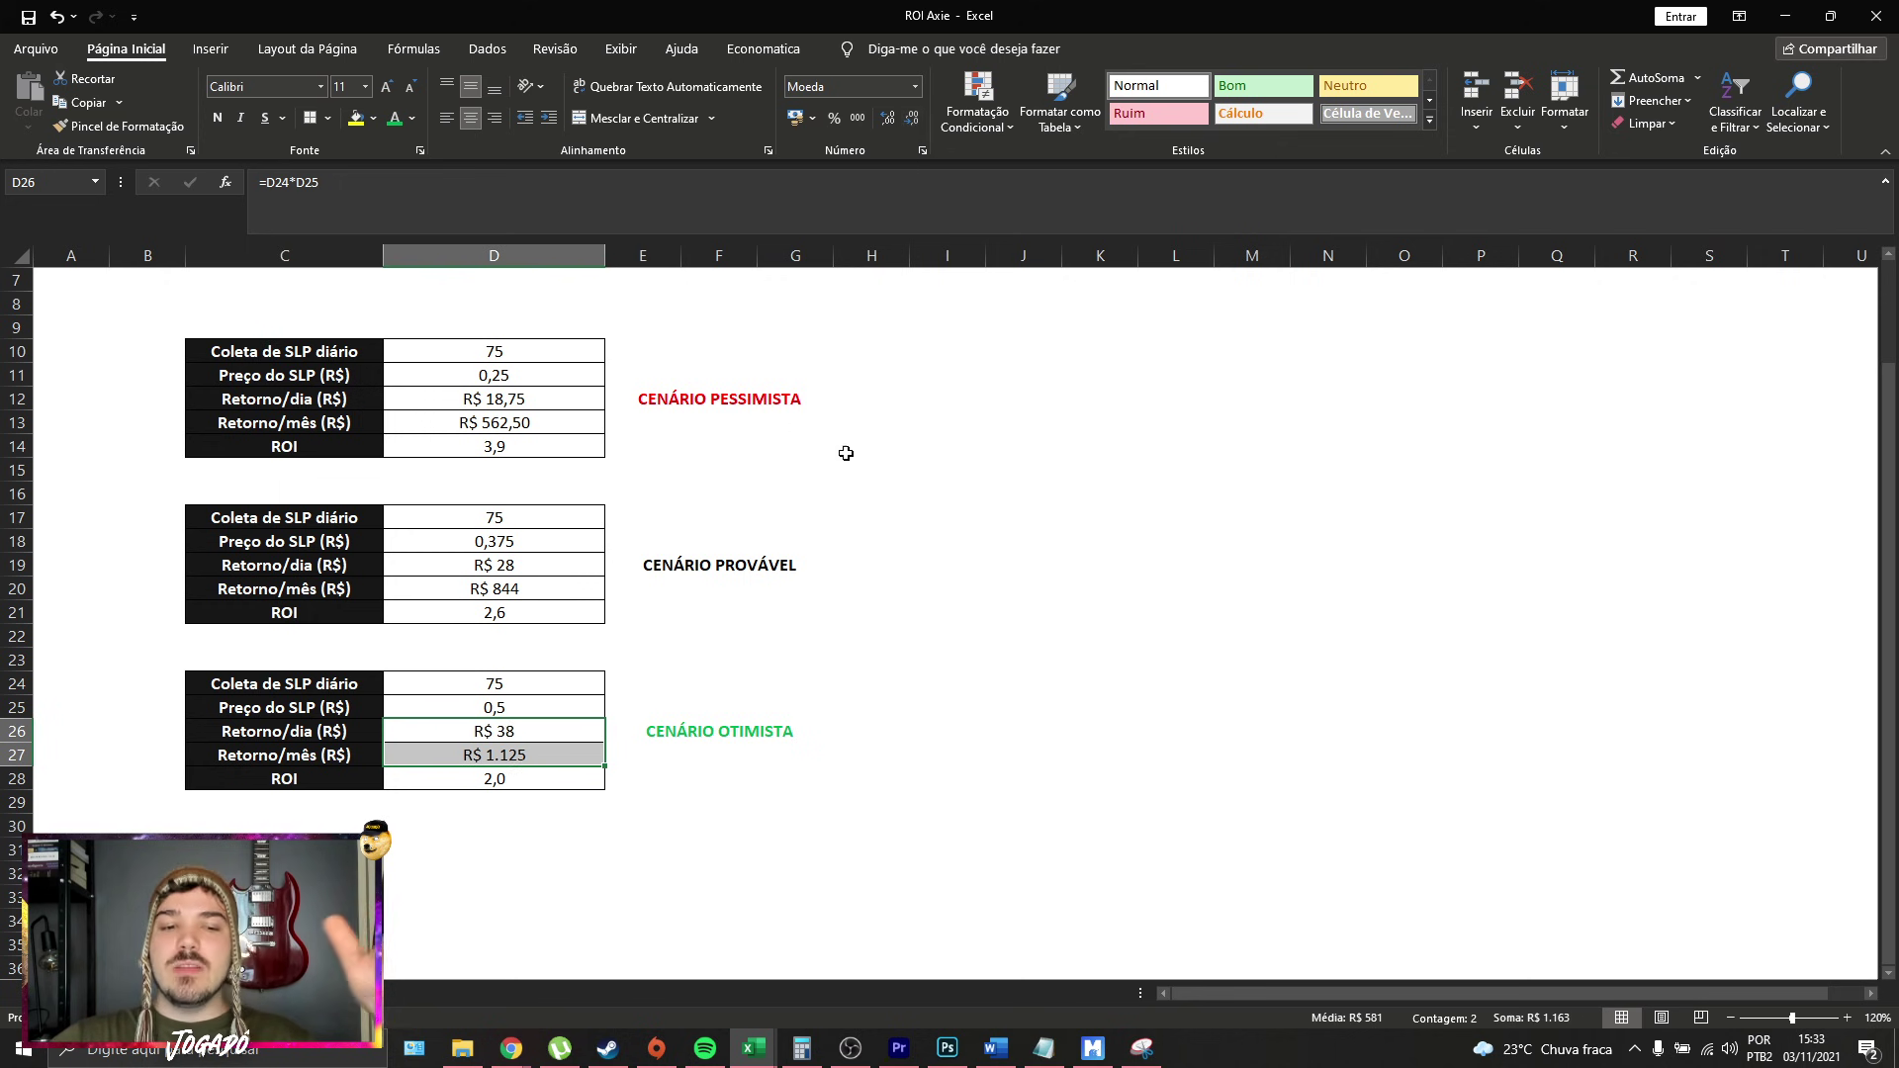
Review the optimistic scenario's ROI formula in D28 and highlight the pessimistic and probable tables.
left_click(494, 781)
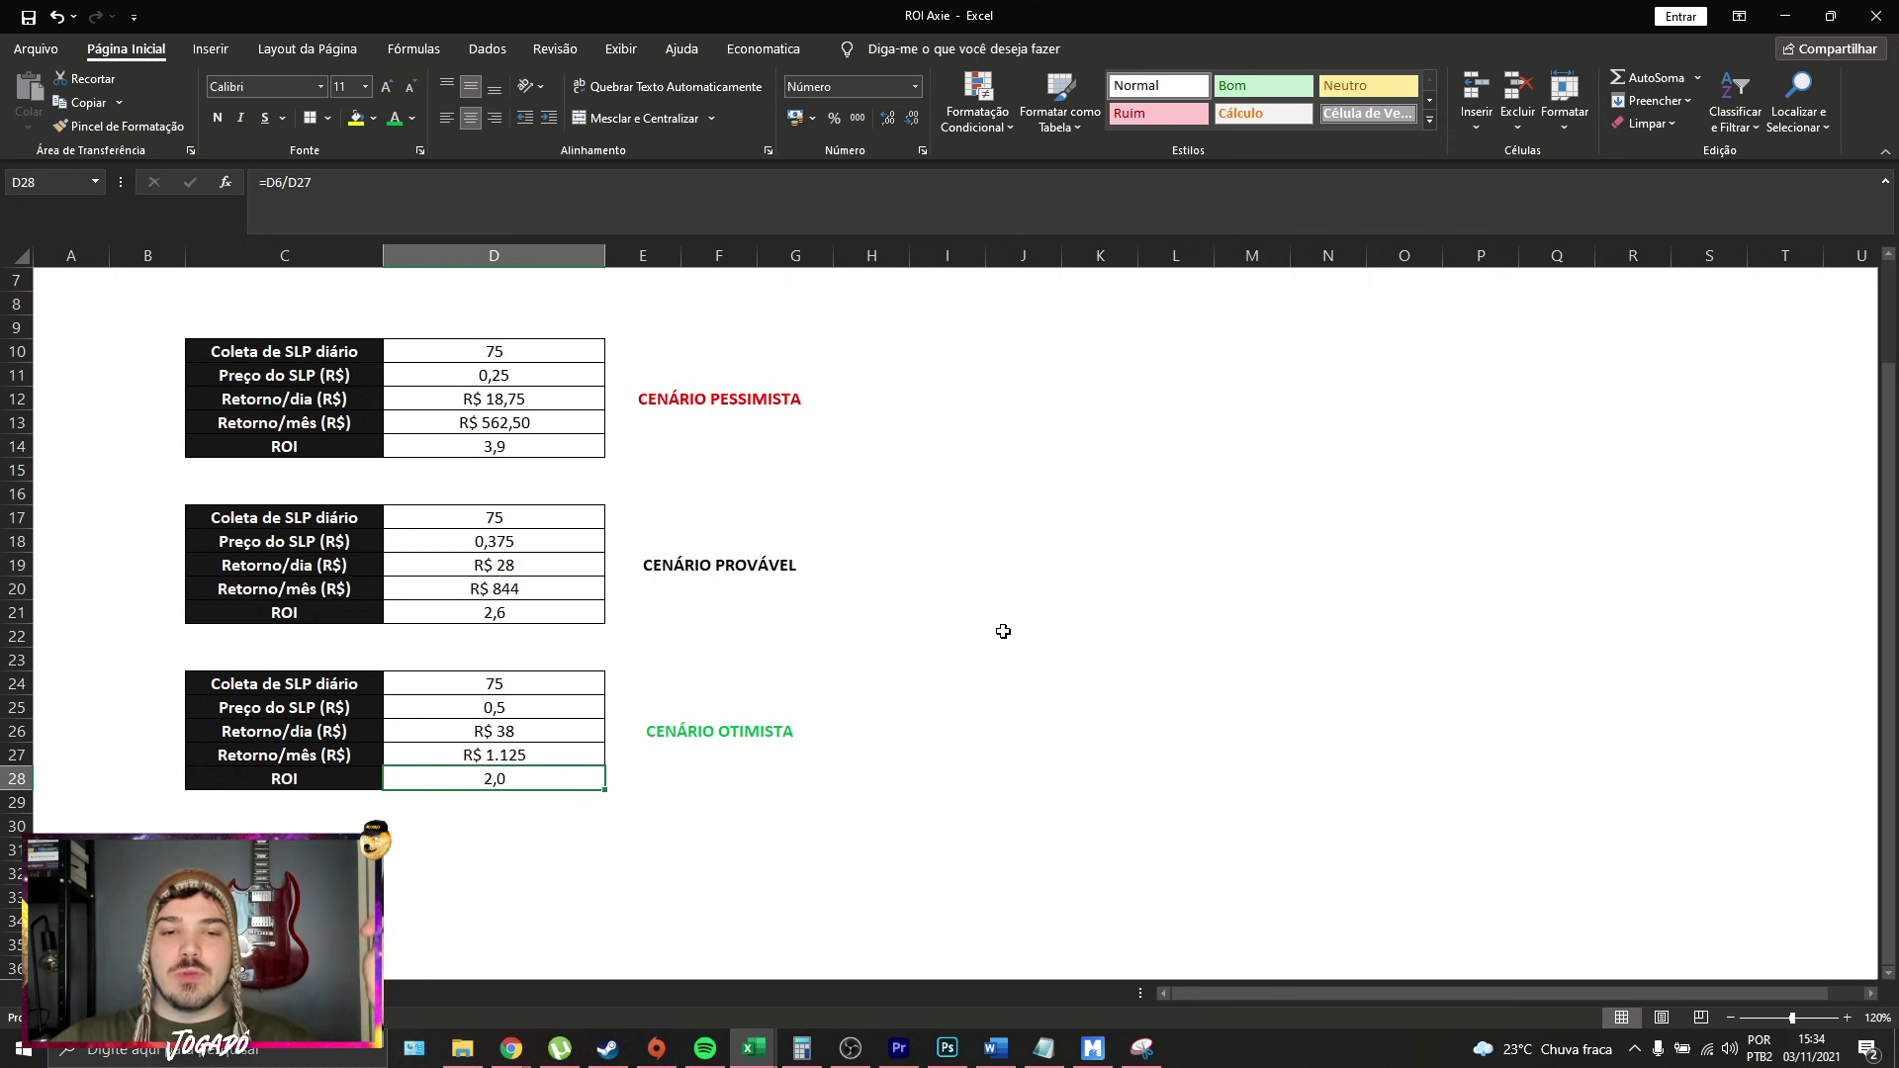
left_click_drag(868, 636, 161, 321)
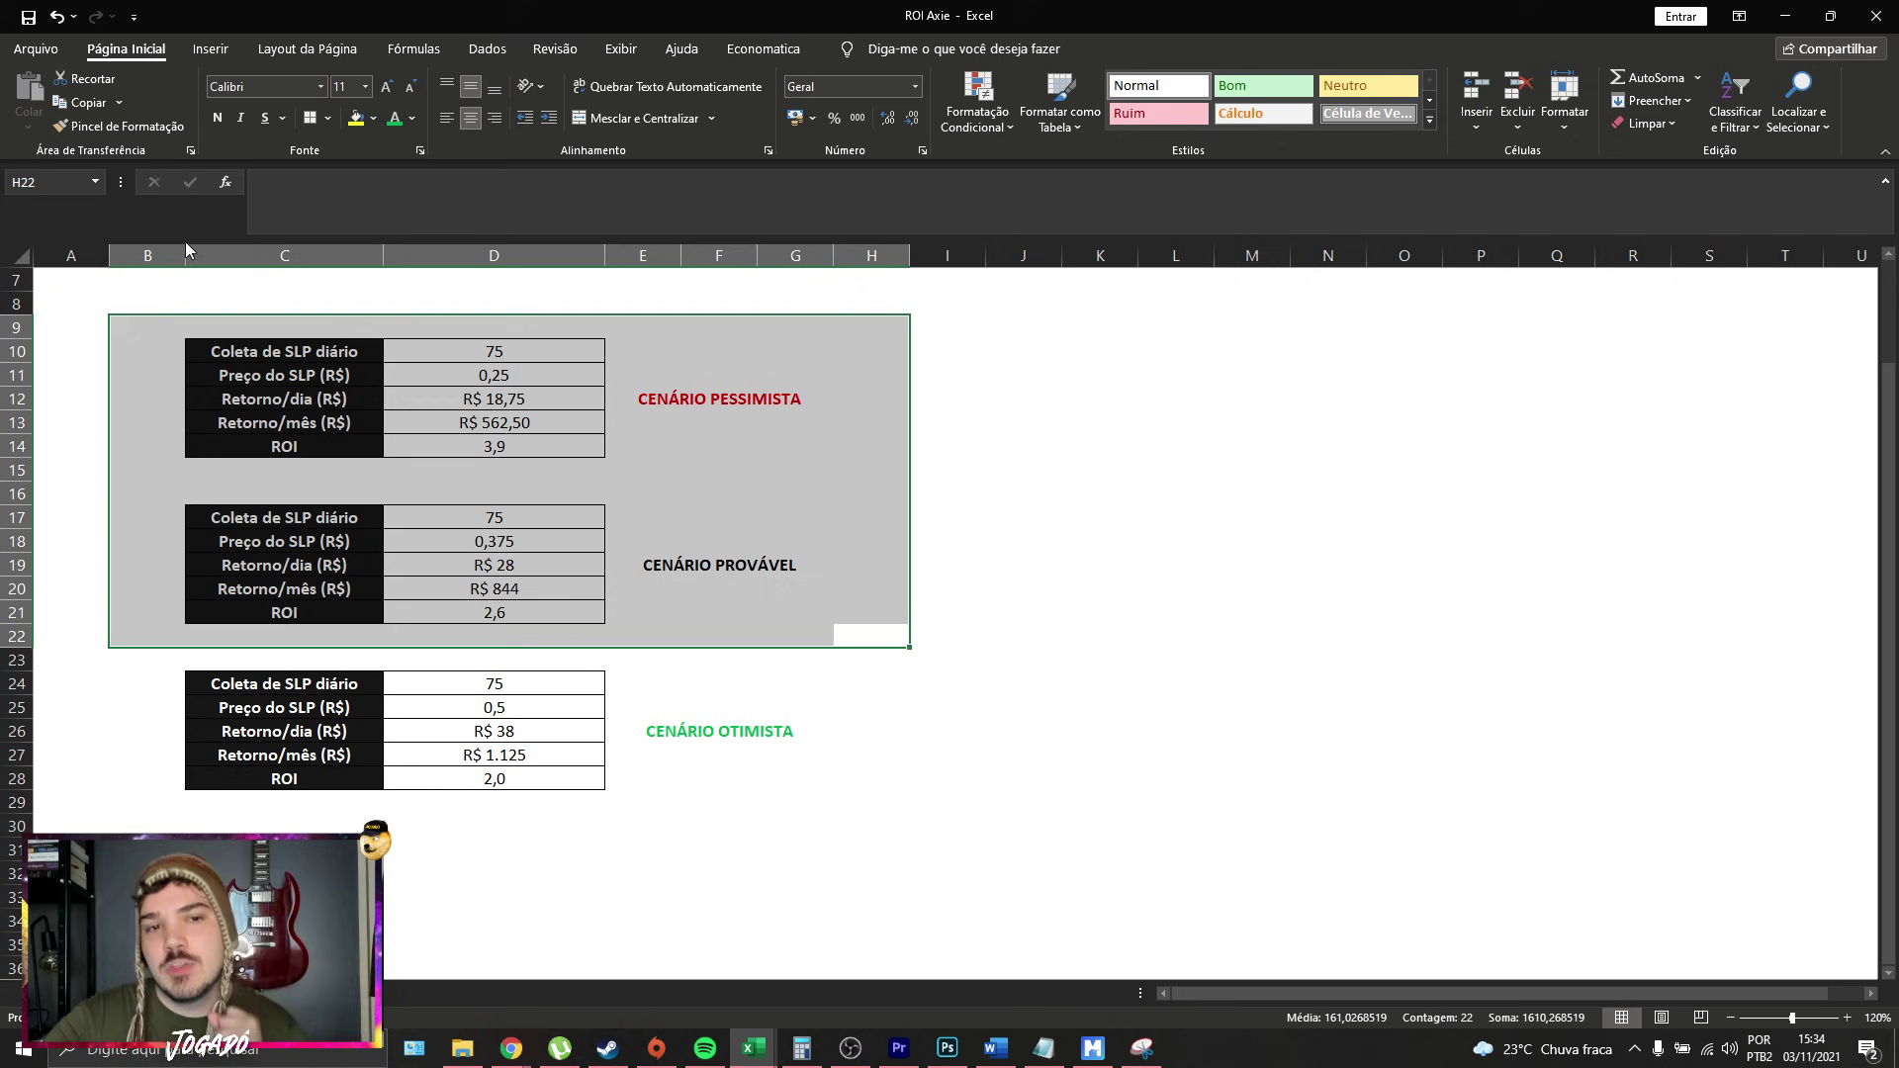
scroll(216, 274, "up", 2)
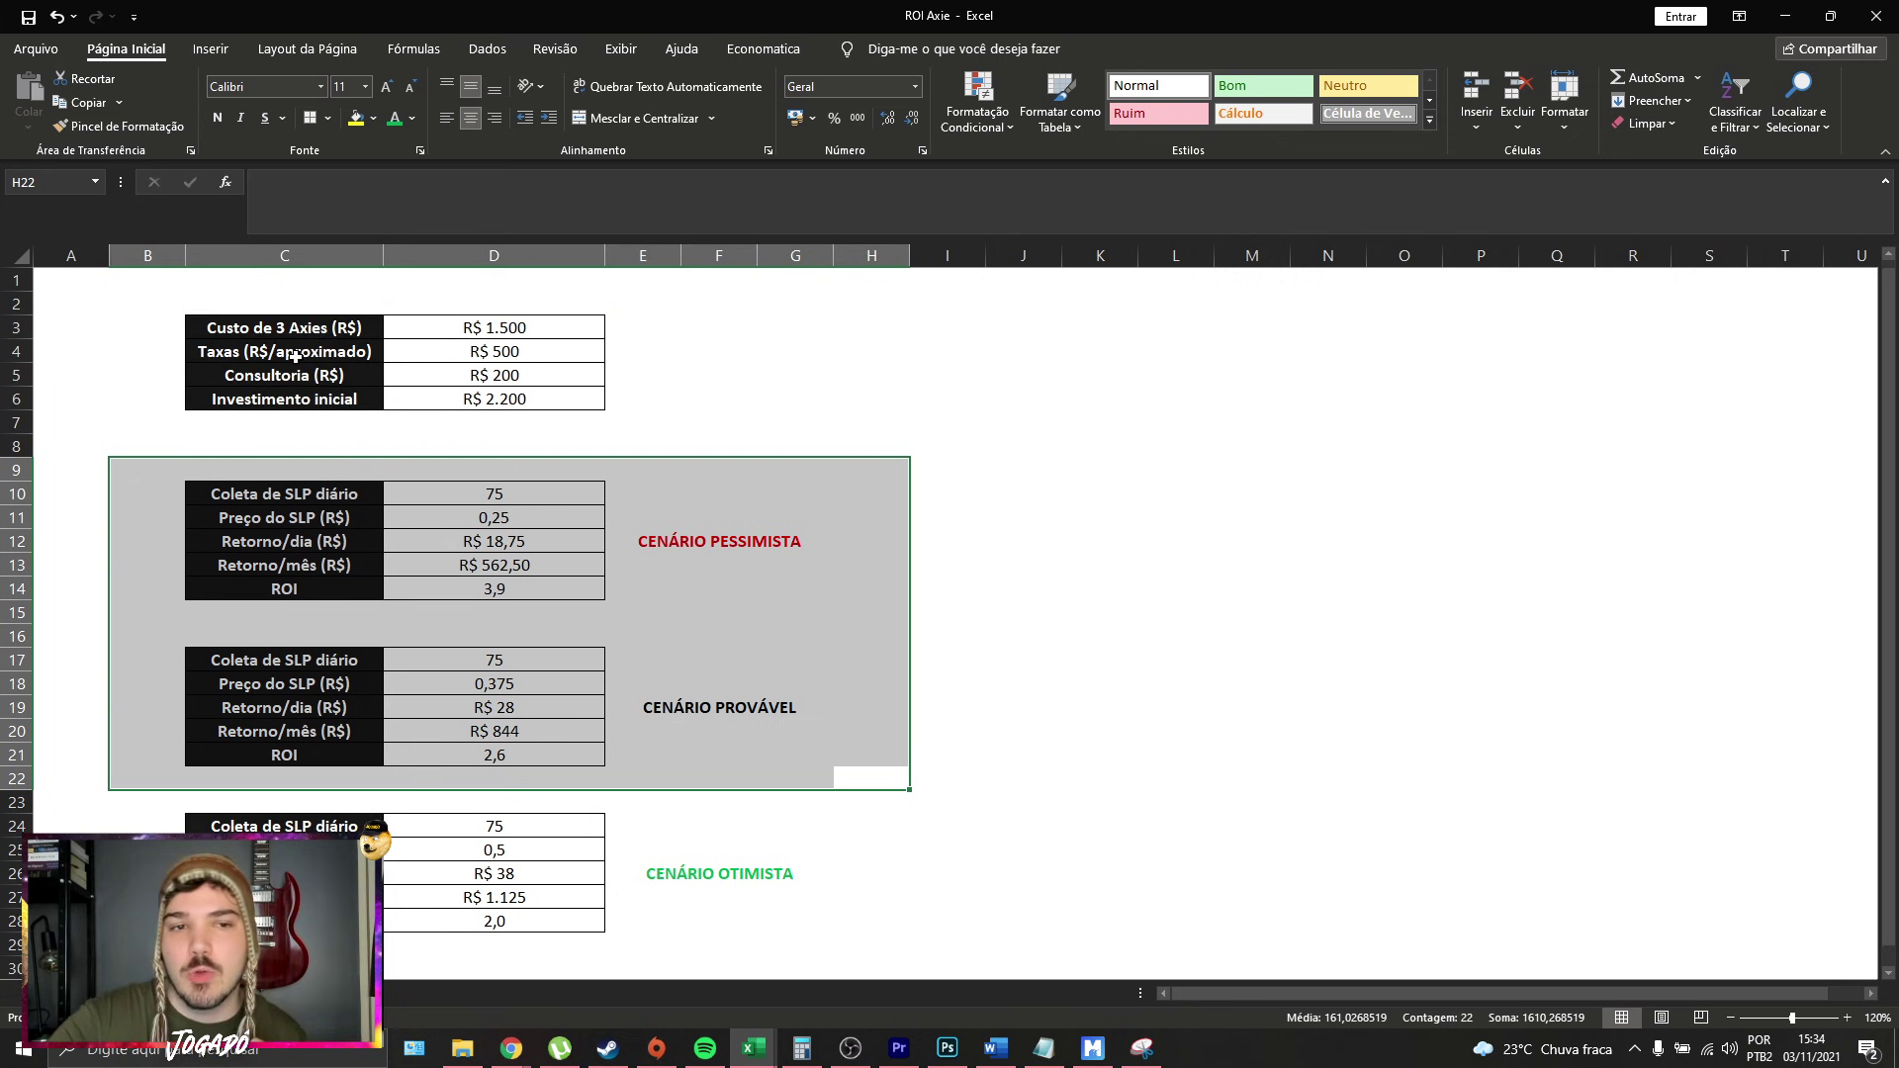
Review the initial investment formula in D6 and the pessimistic scenario's daily SLP collection in row 10.
left_click(494, 396)
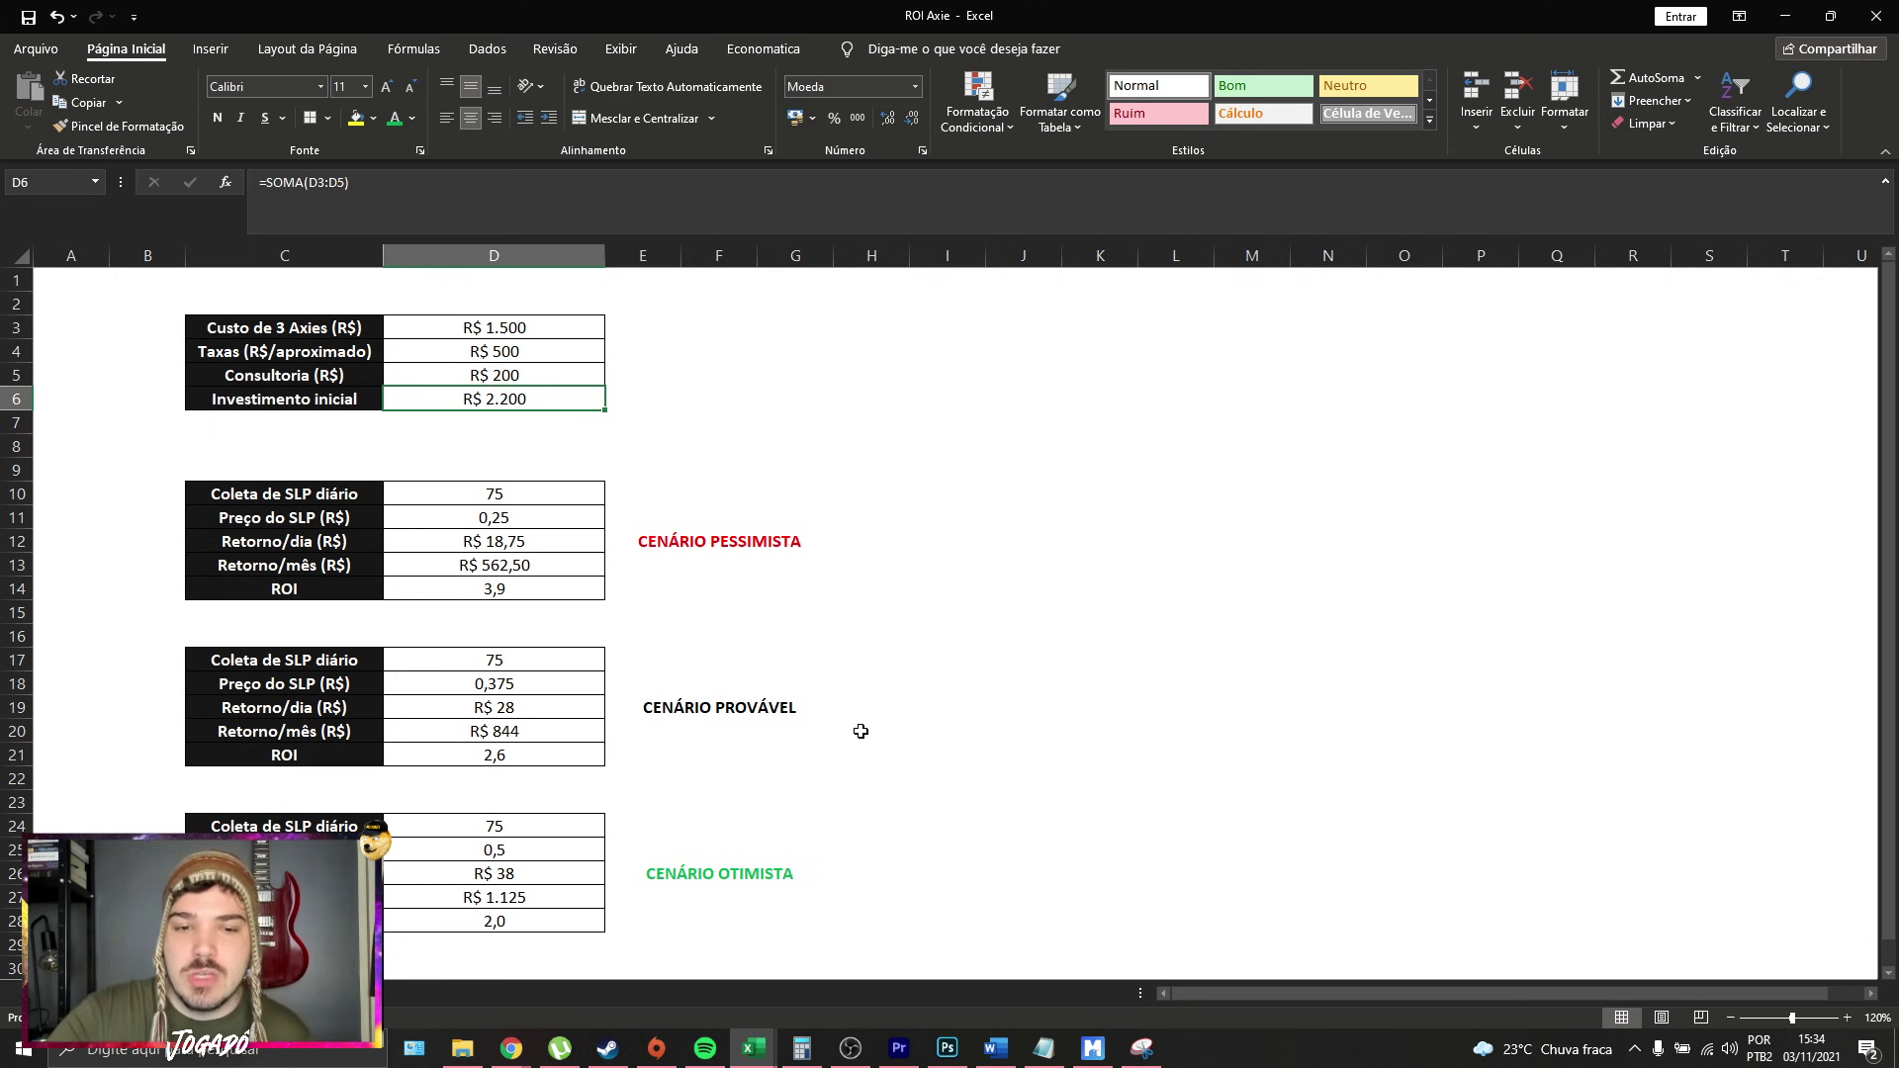
left_click_drag(863, 733, 213, 468)
left_click(213, 469)
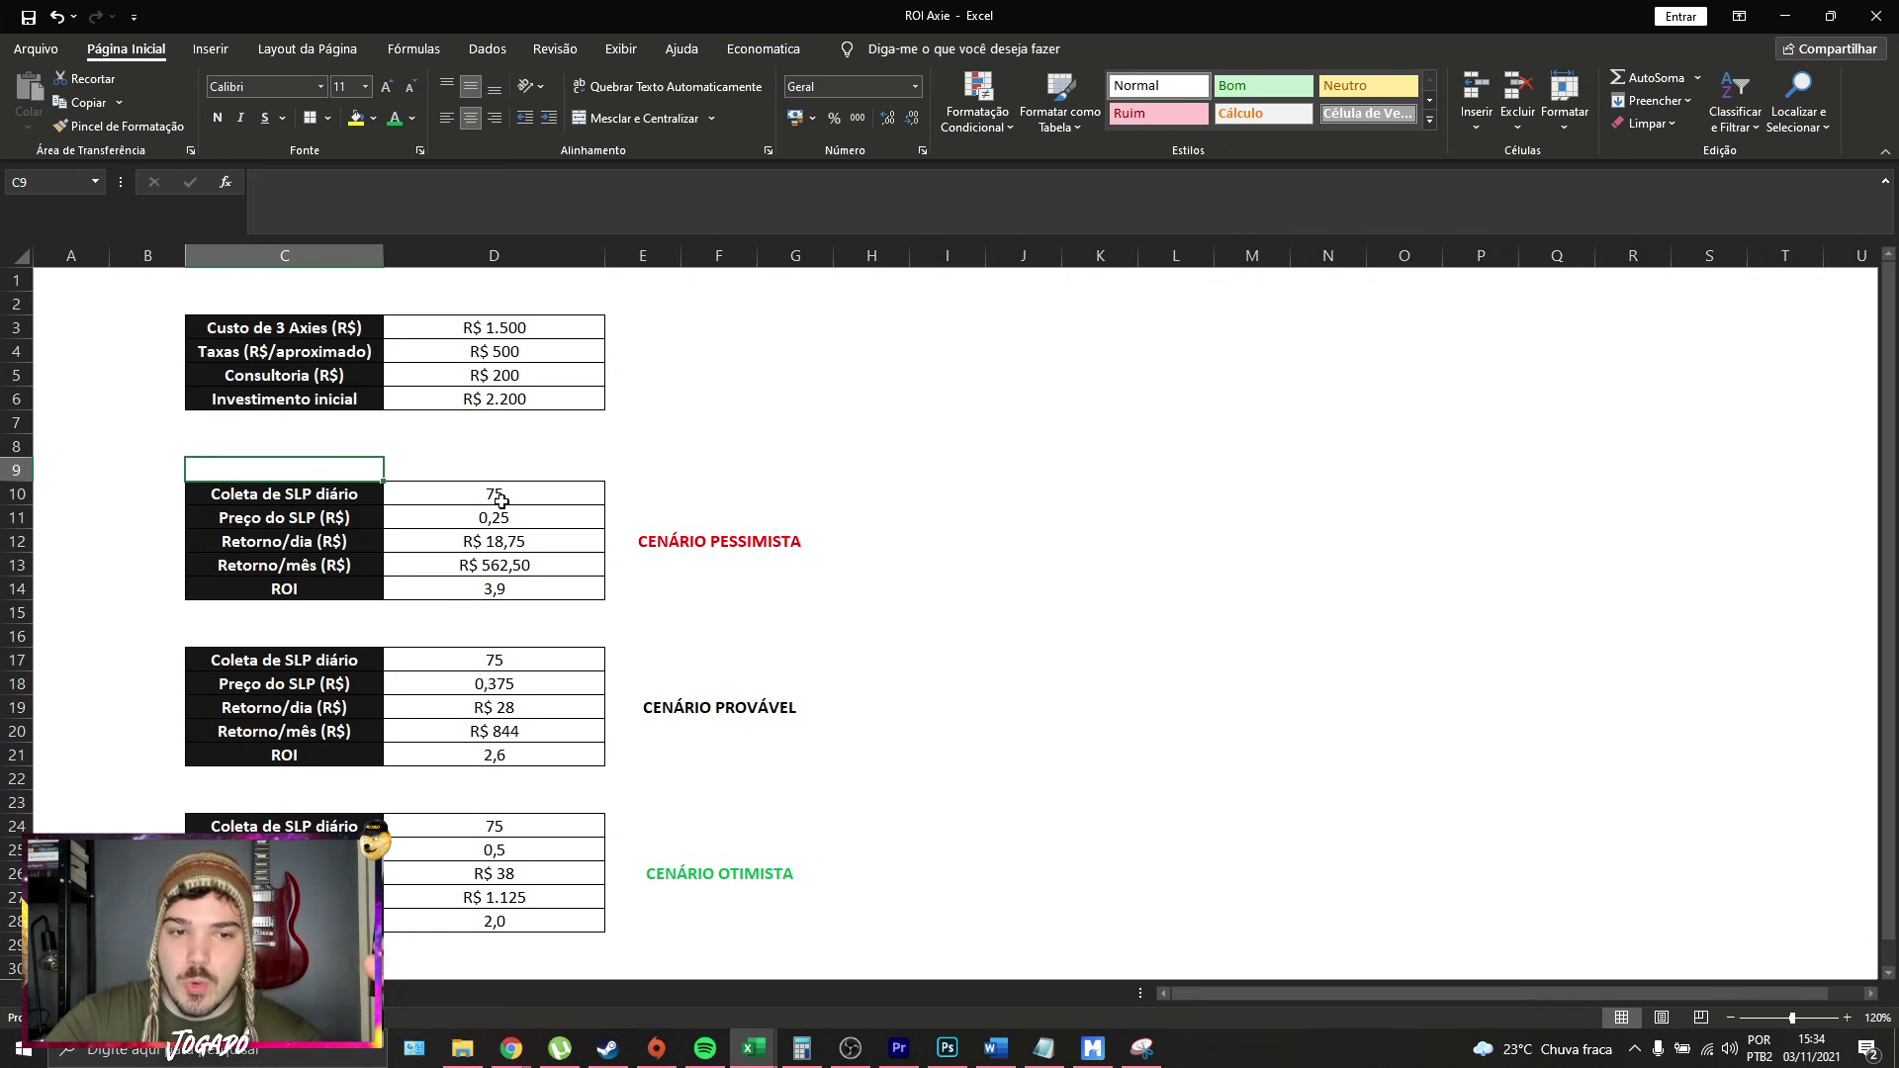
left_click_drag(506, 498, 348, 507)
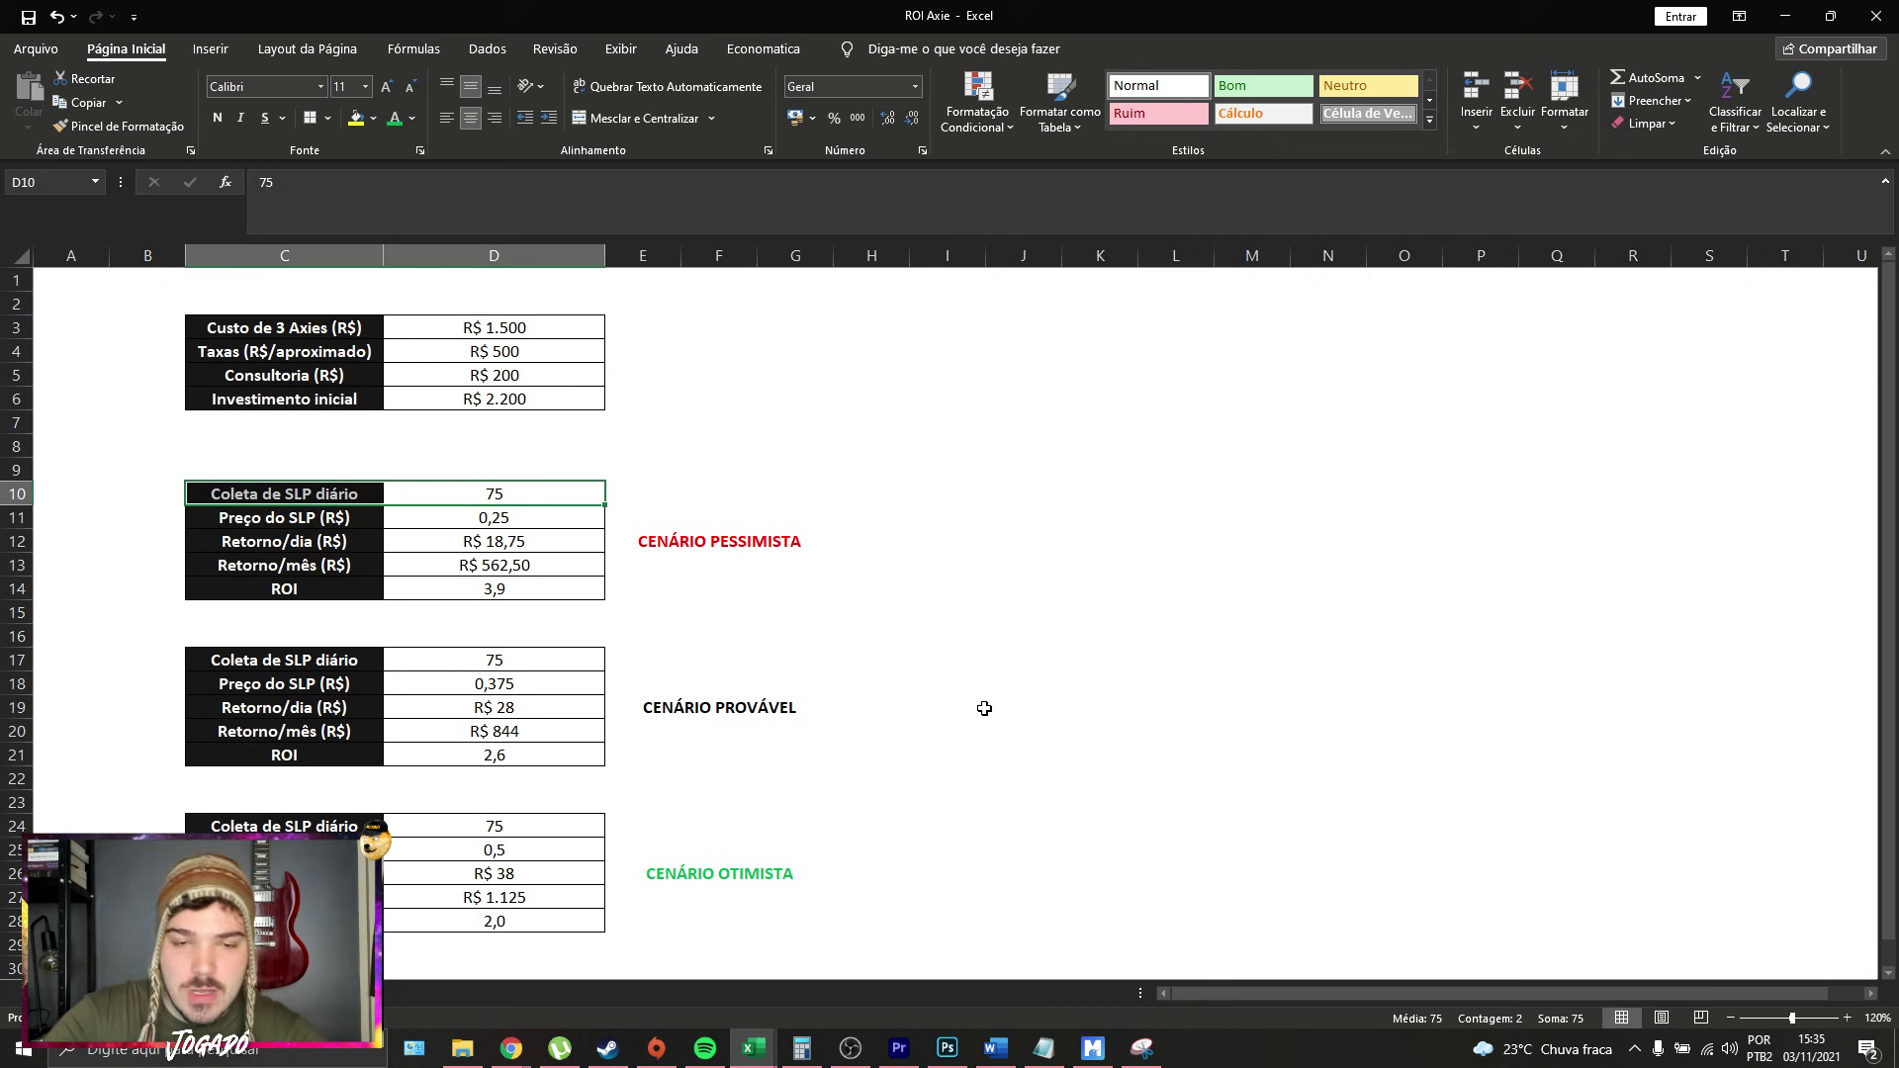
scroll(947, 683, "down", 1)
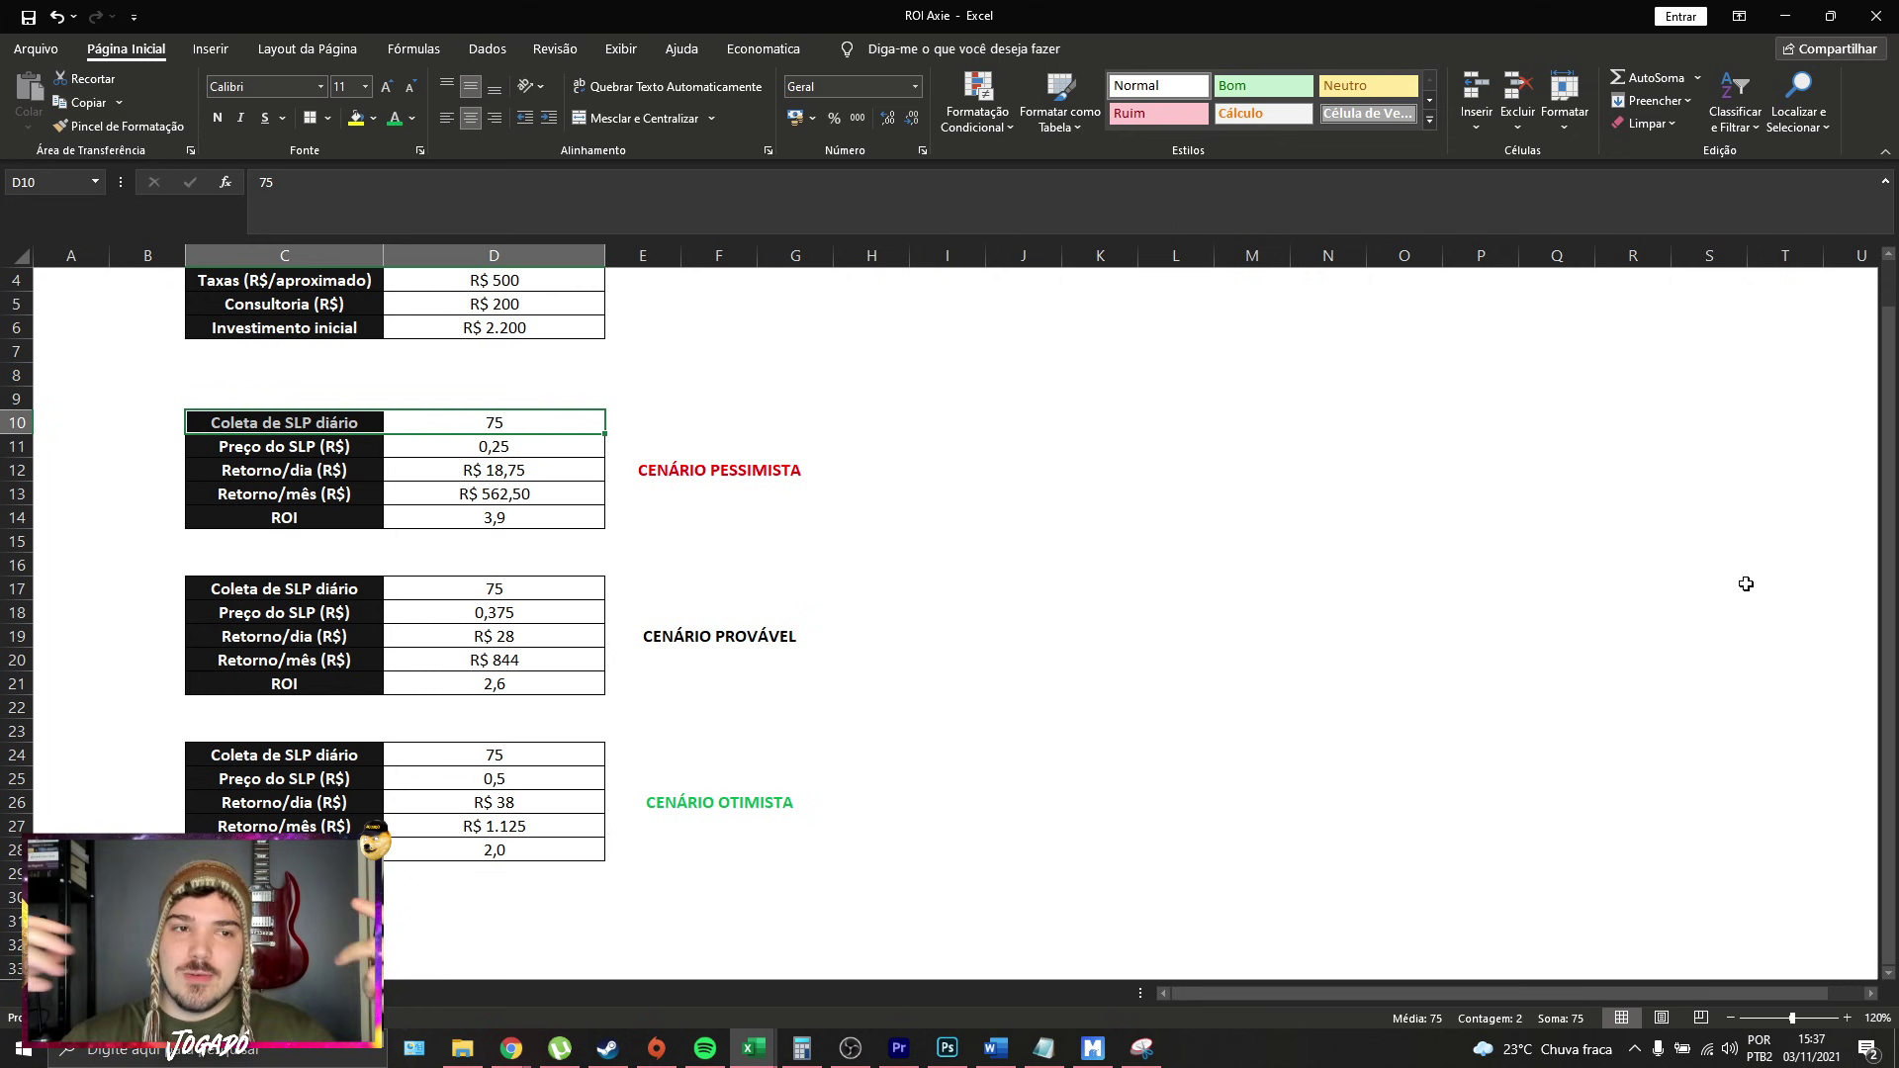
Switch to Chrome and examine the Axie Infinity (AXS) price and its 180-day chart on CoinGecko.
key("alt+Tab")
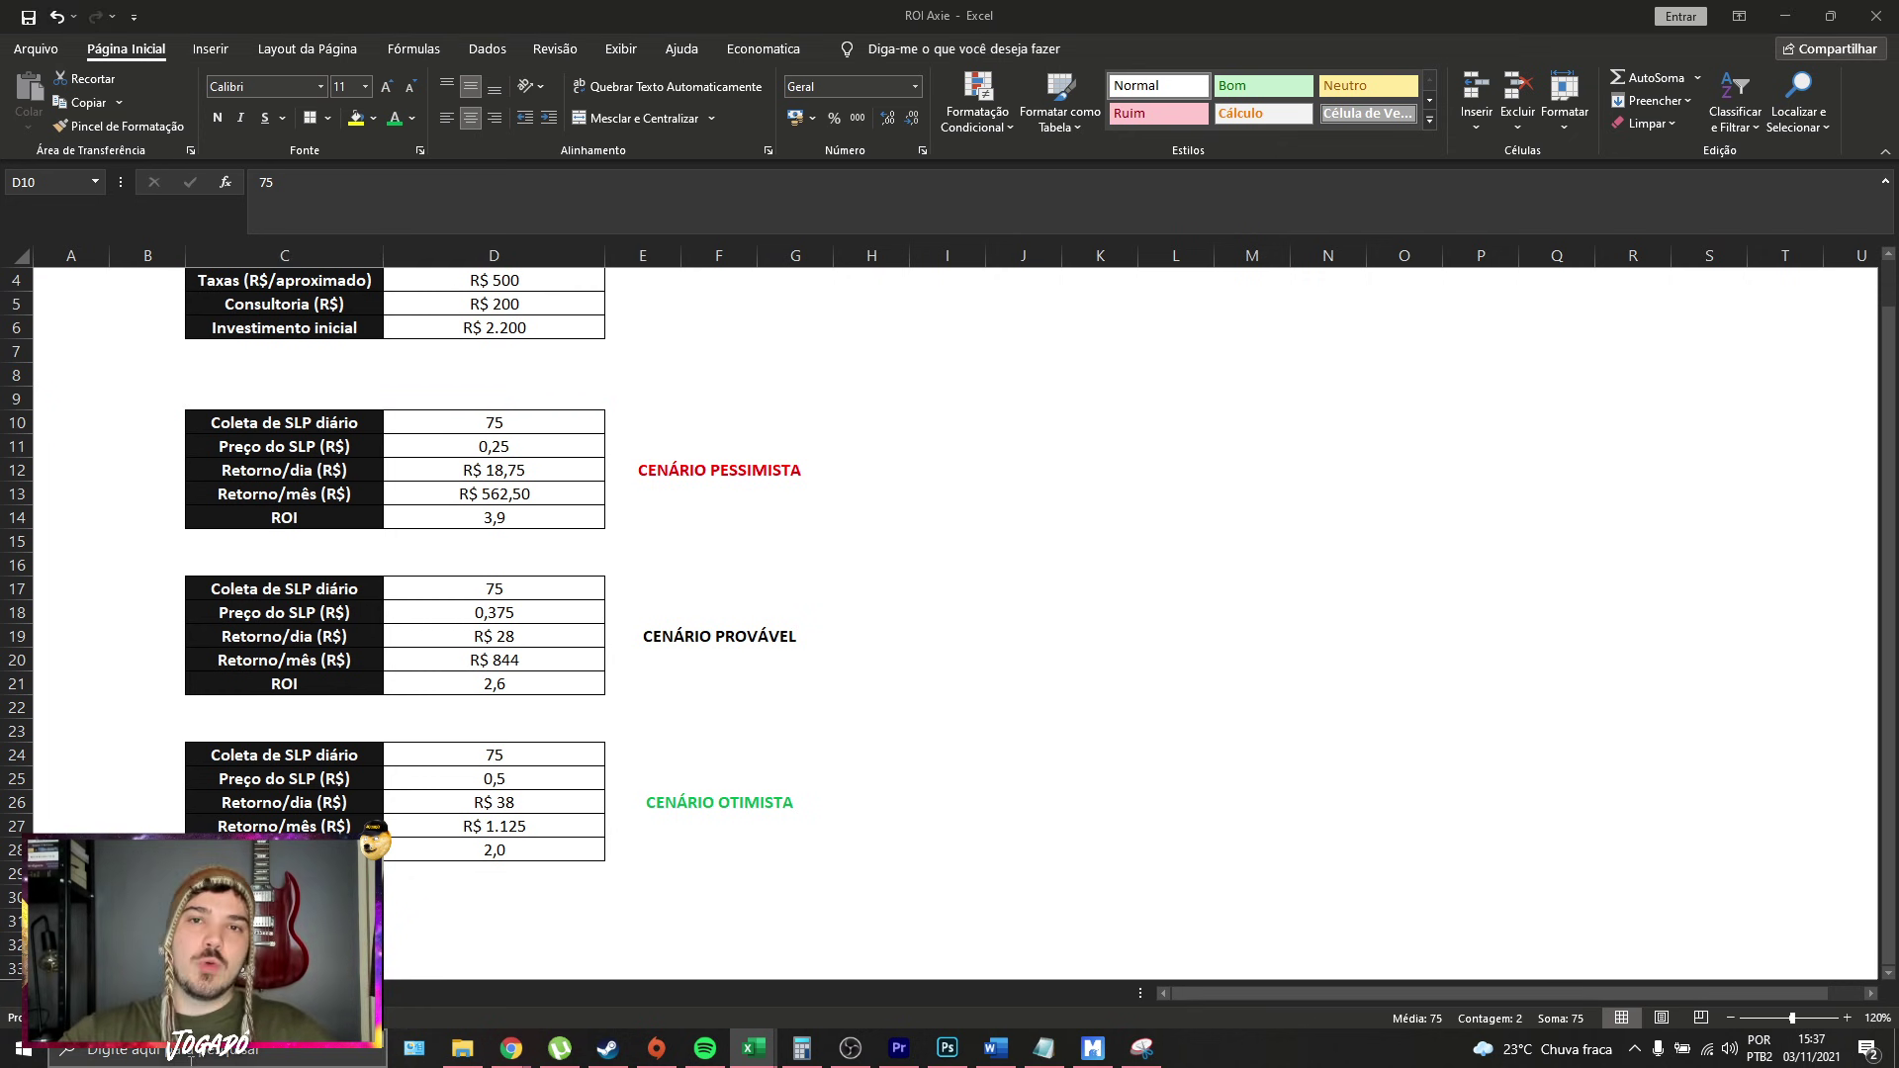
left_click(714, 17)
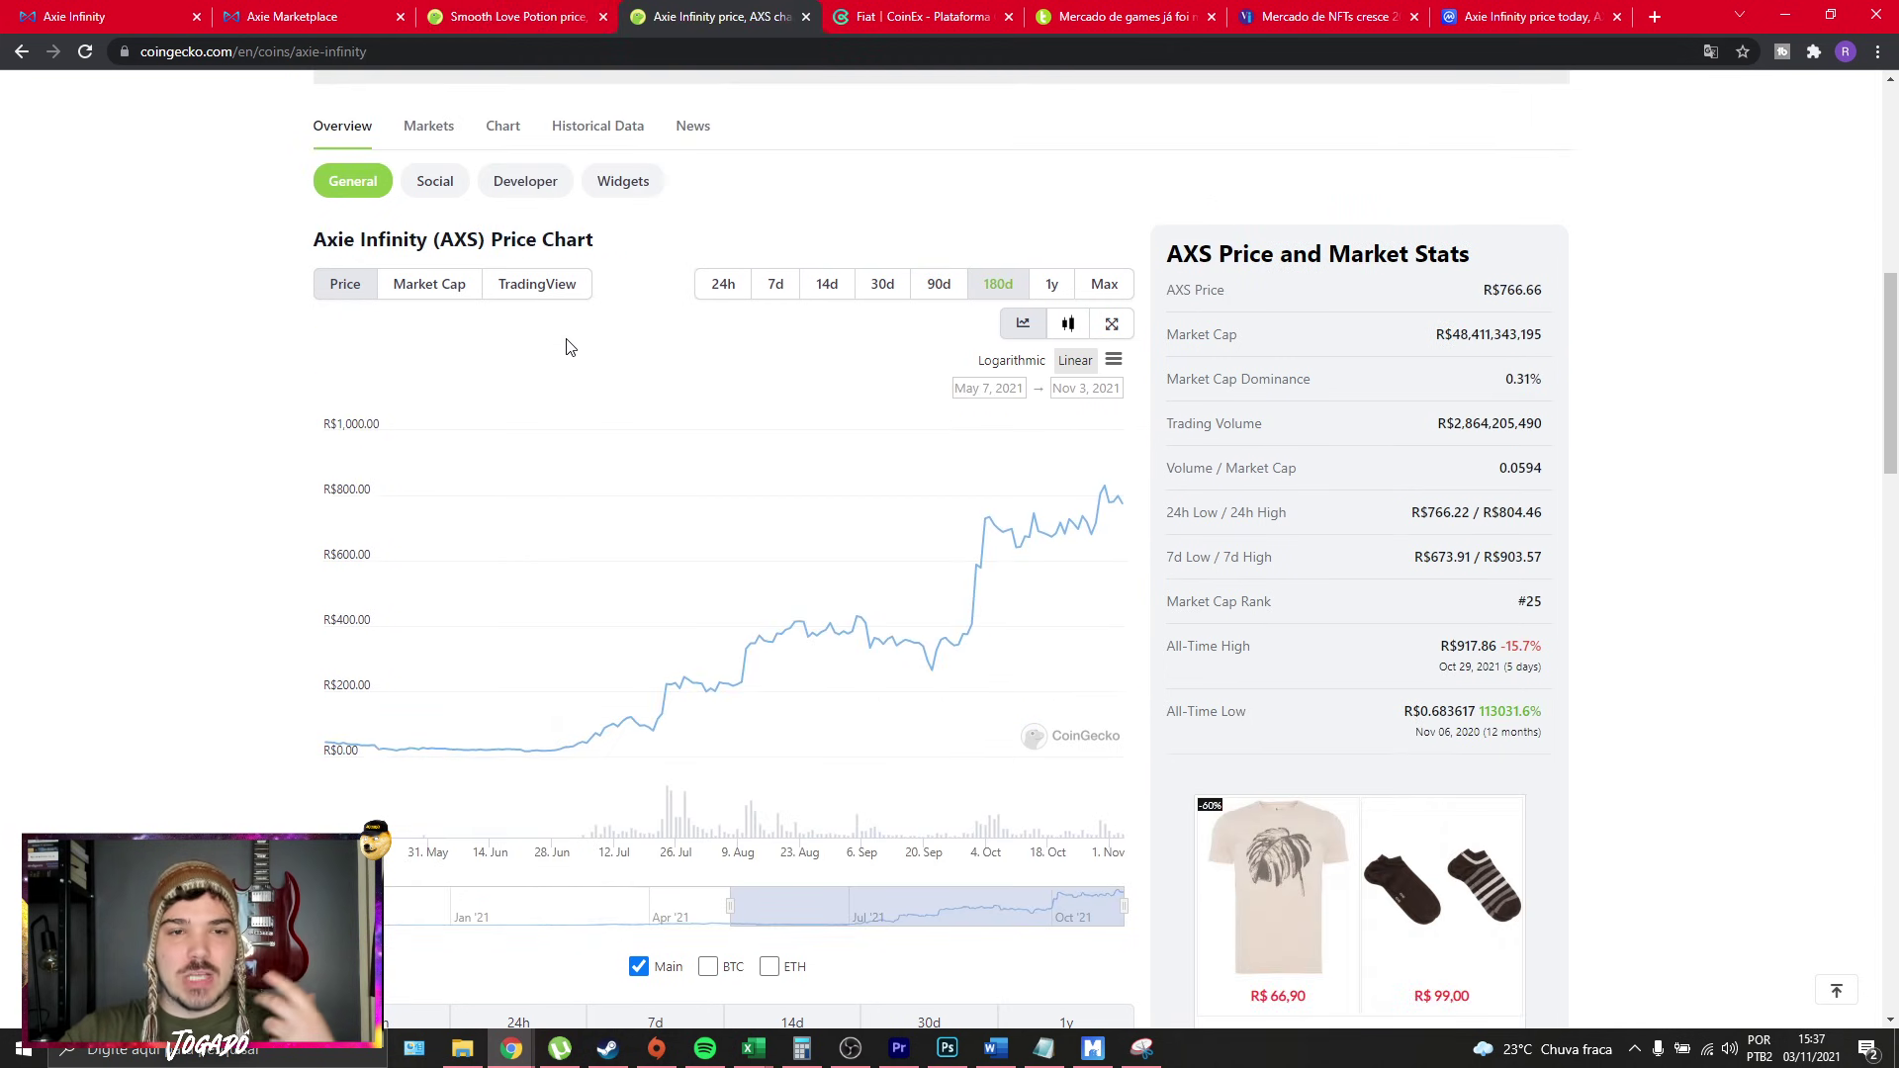
scroll(472, 397, "up", 10)
scroll(458, 420, "down", 2)
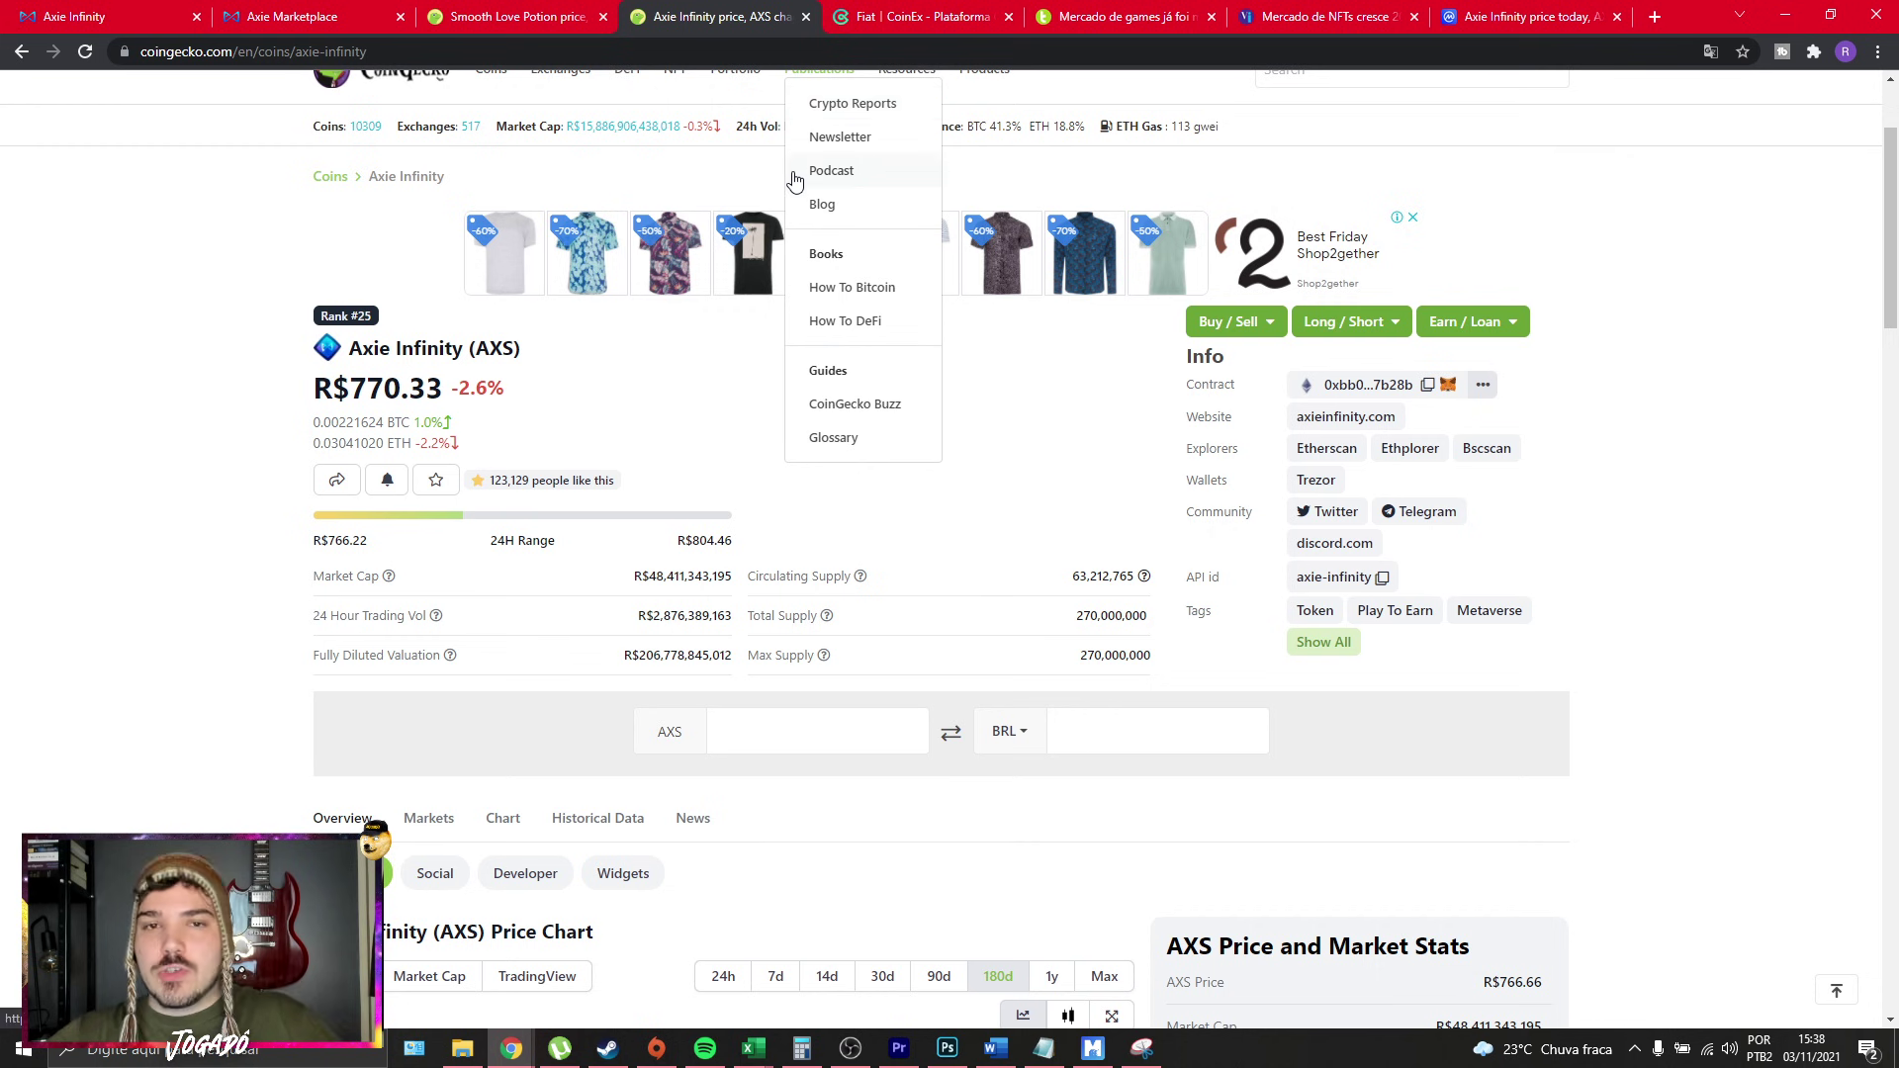
scroll(148, 364, "down", 7)
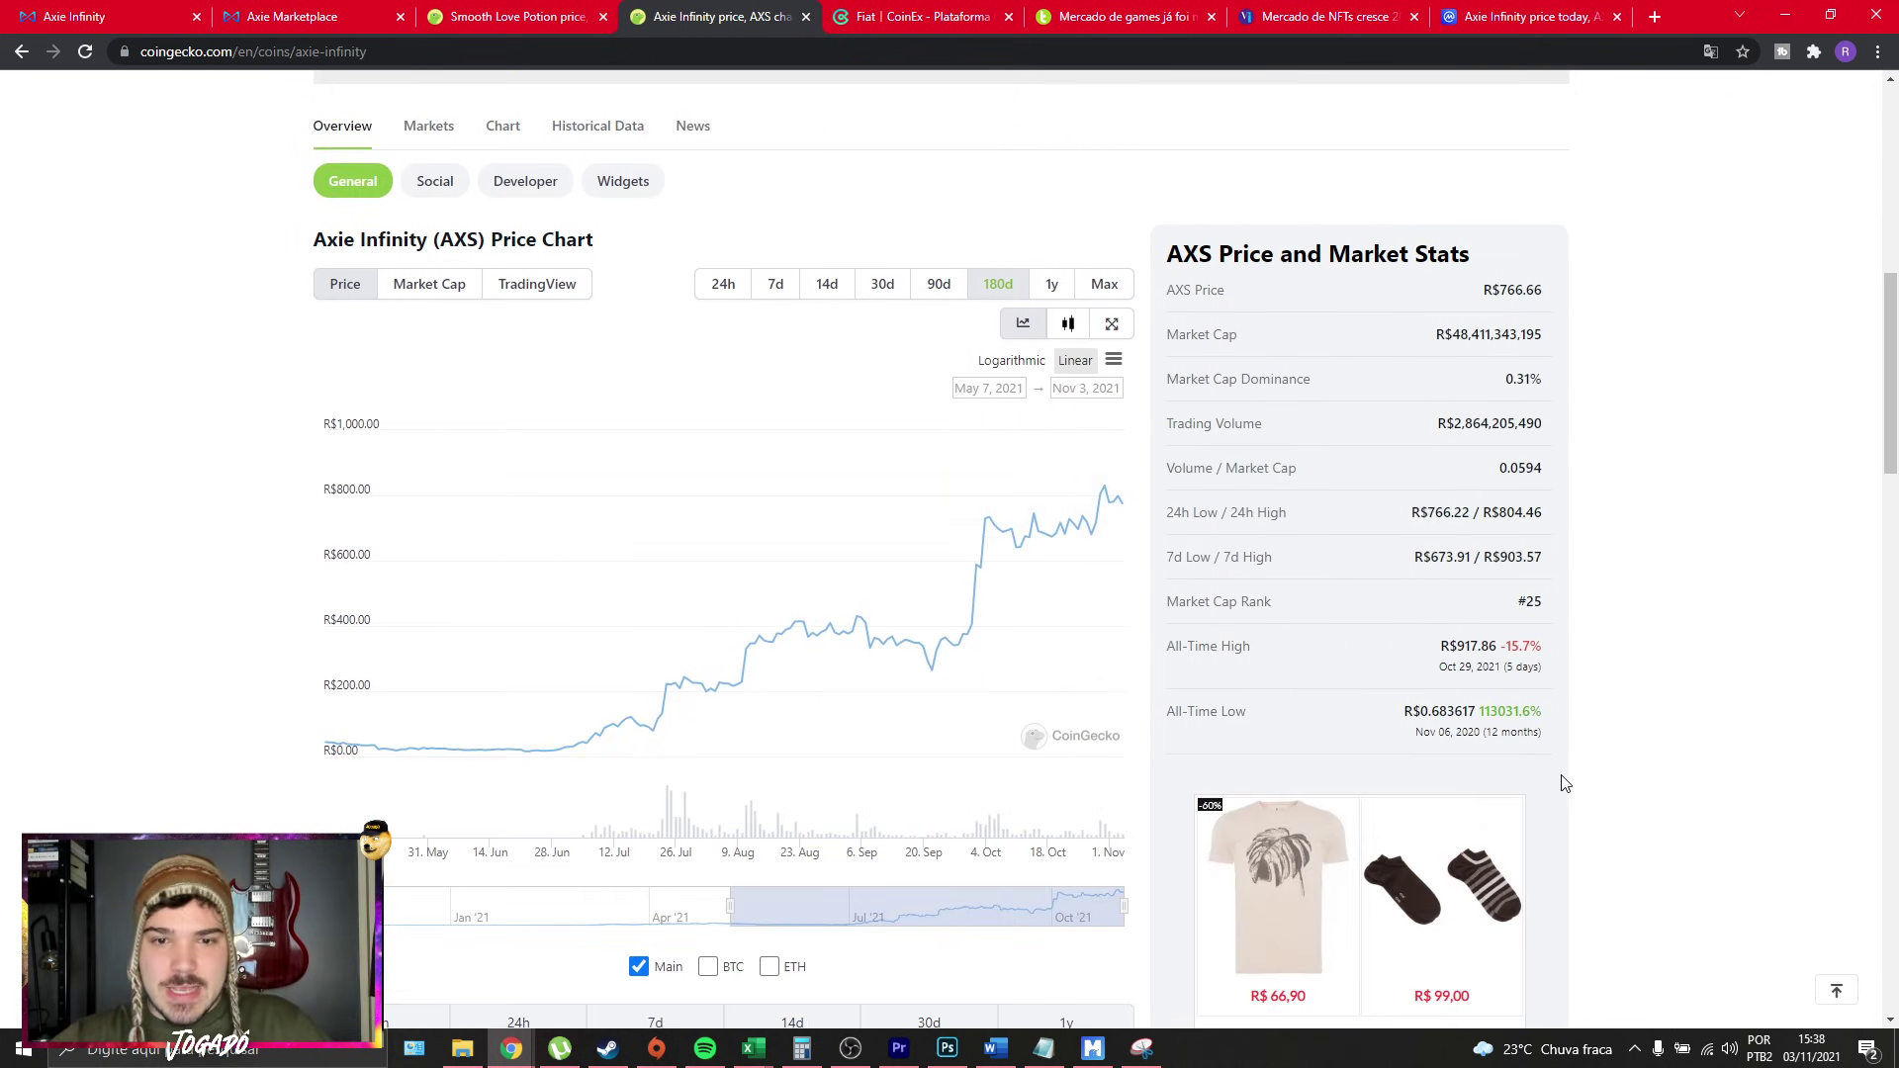
View the AXS price chart over the 30-day and 90-day ranges and return to the coin's price summary.
left_click_drag(506, 732, 1153, 538)
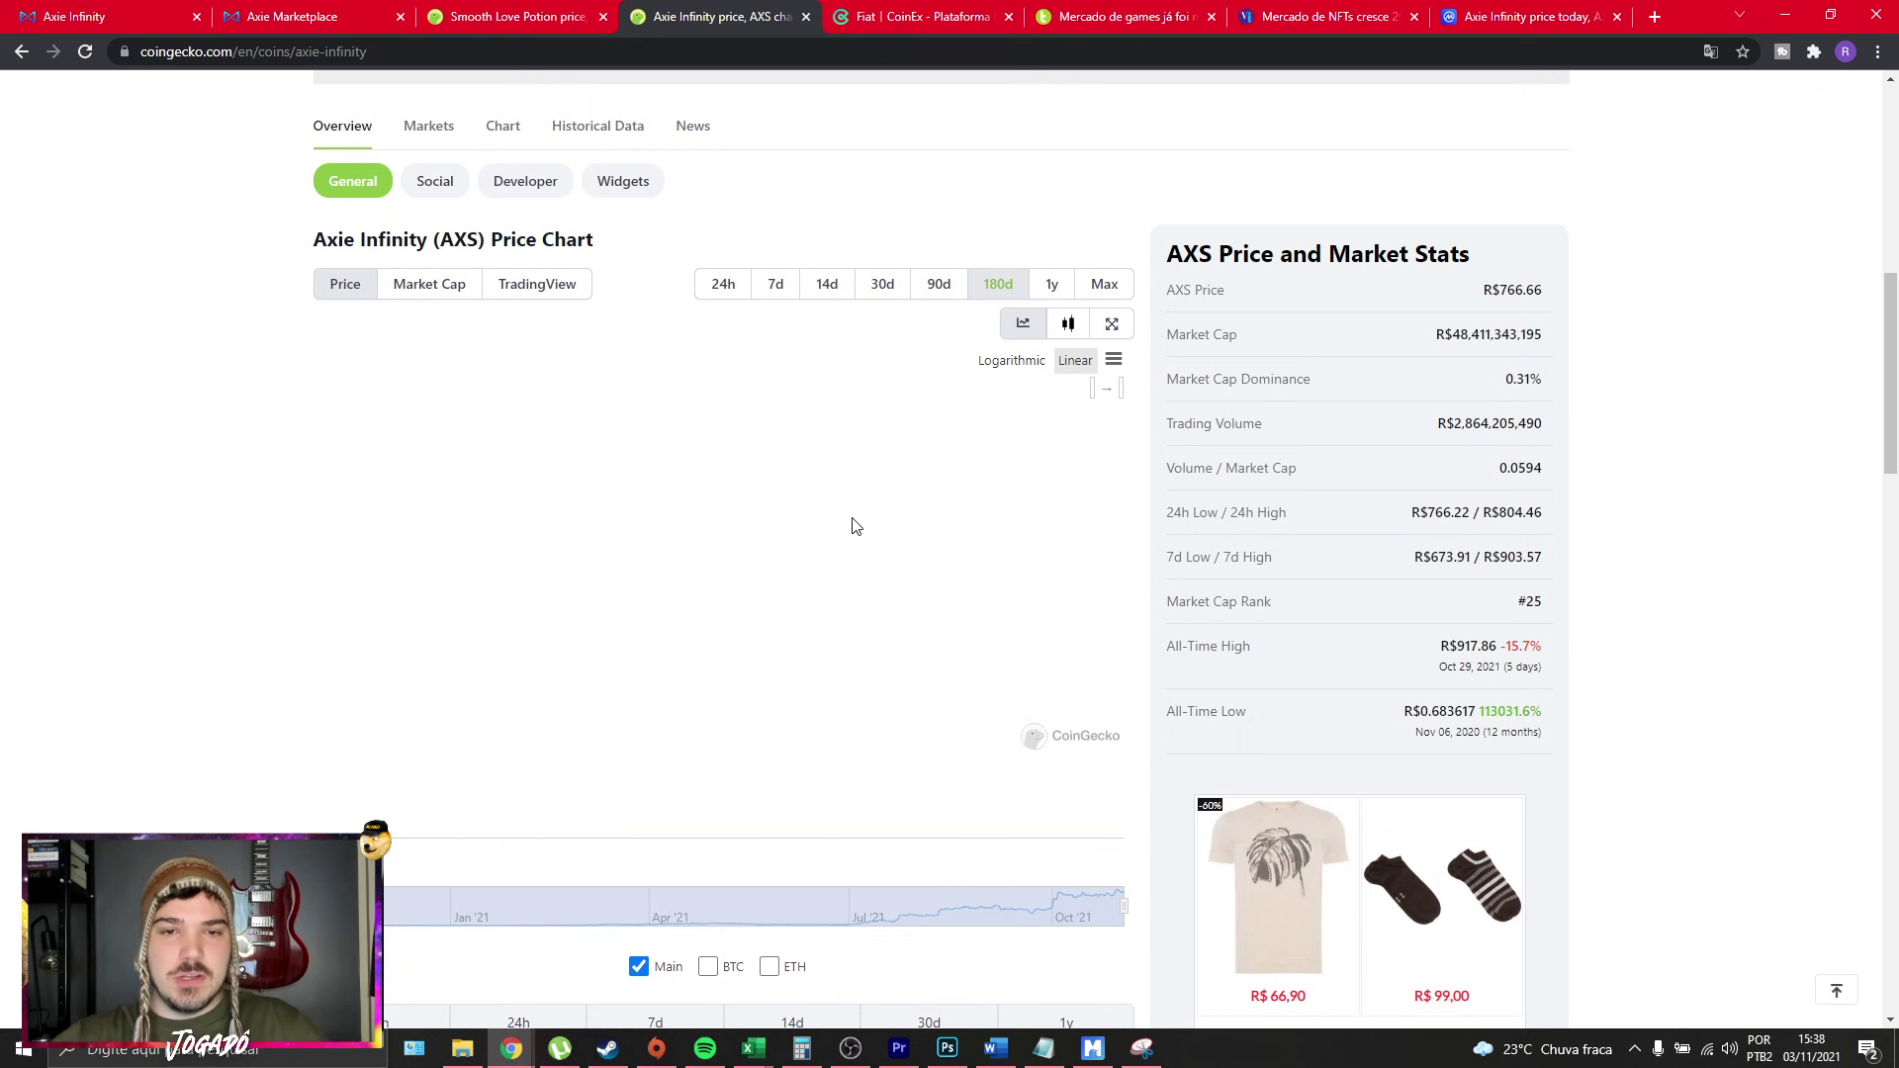
left_click(895, 289)
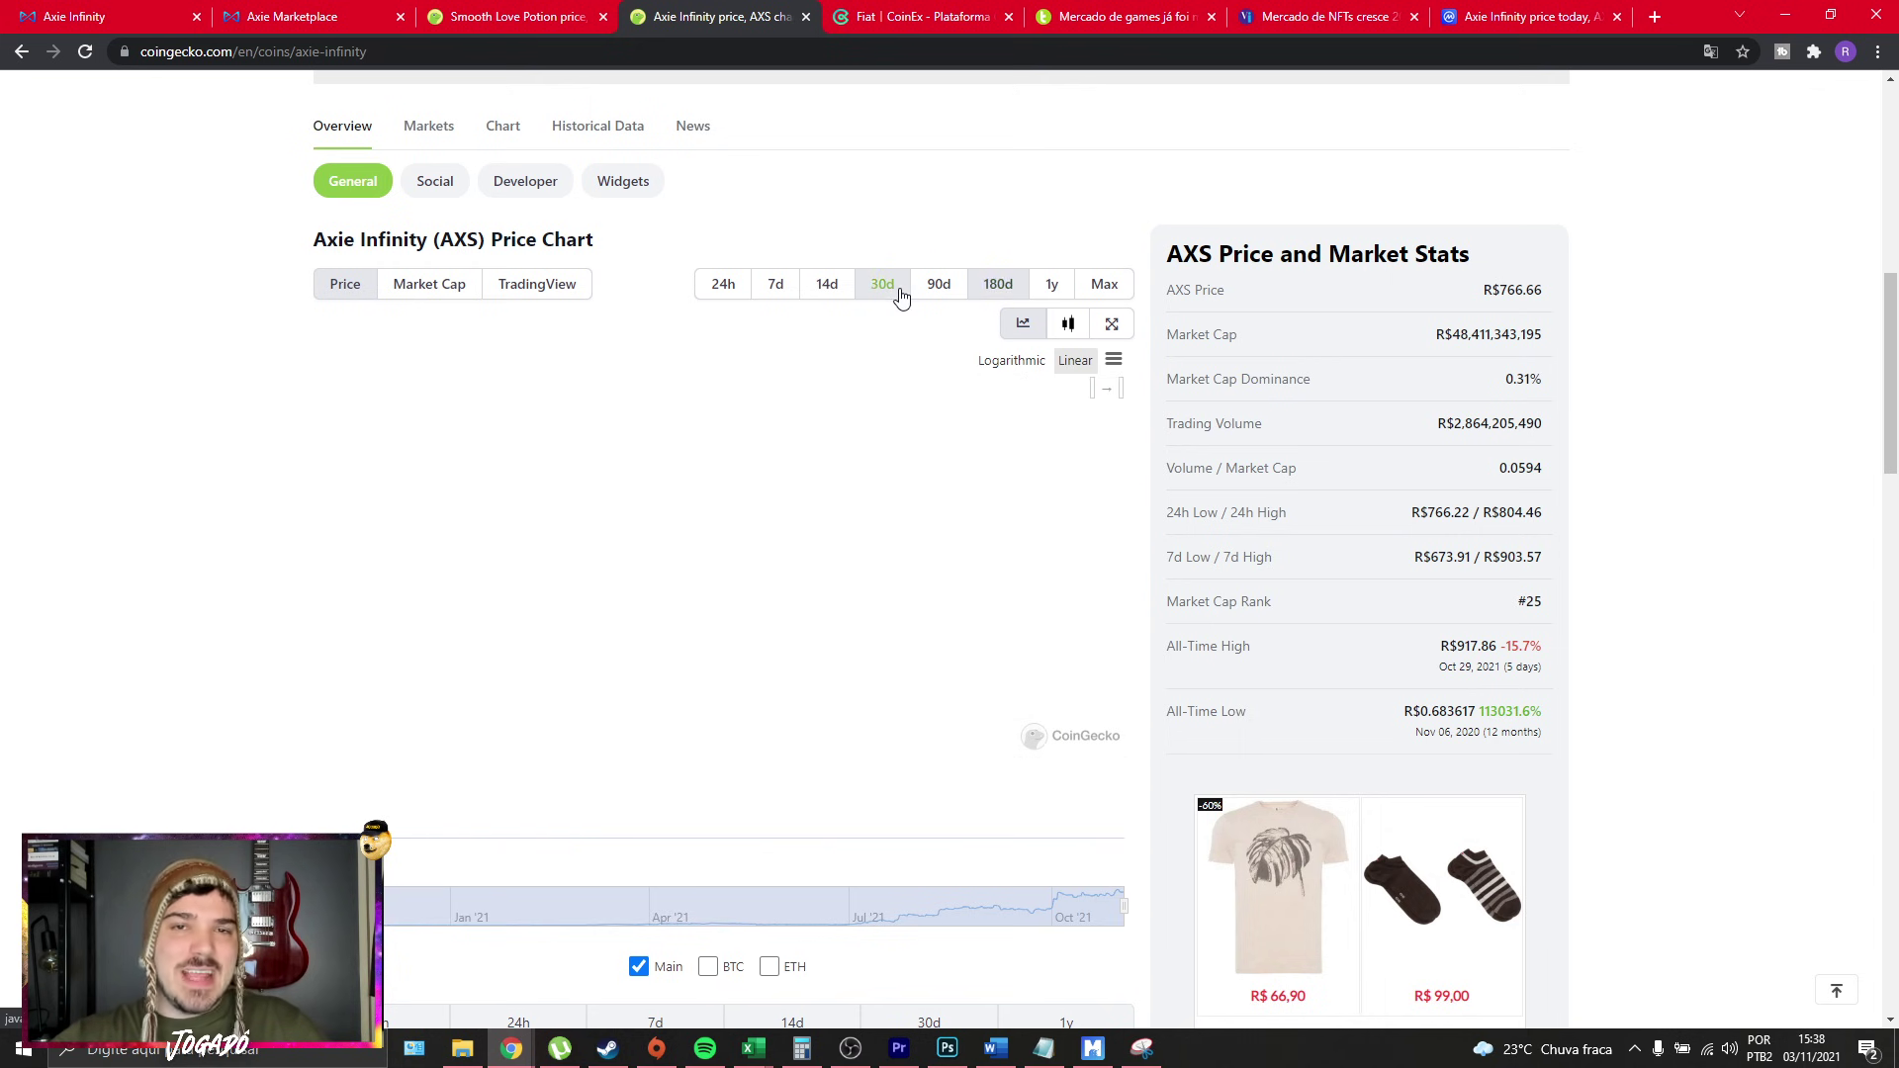
left_click(935, 297)
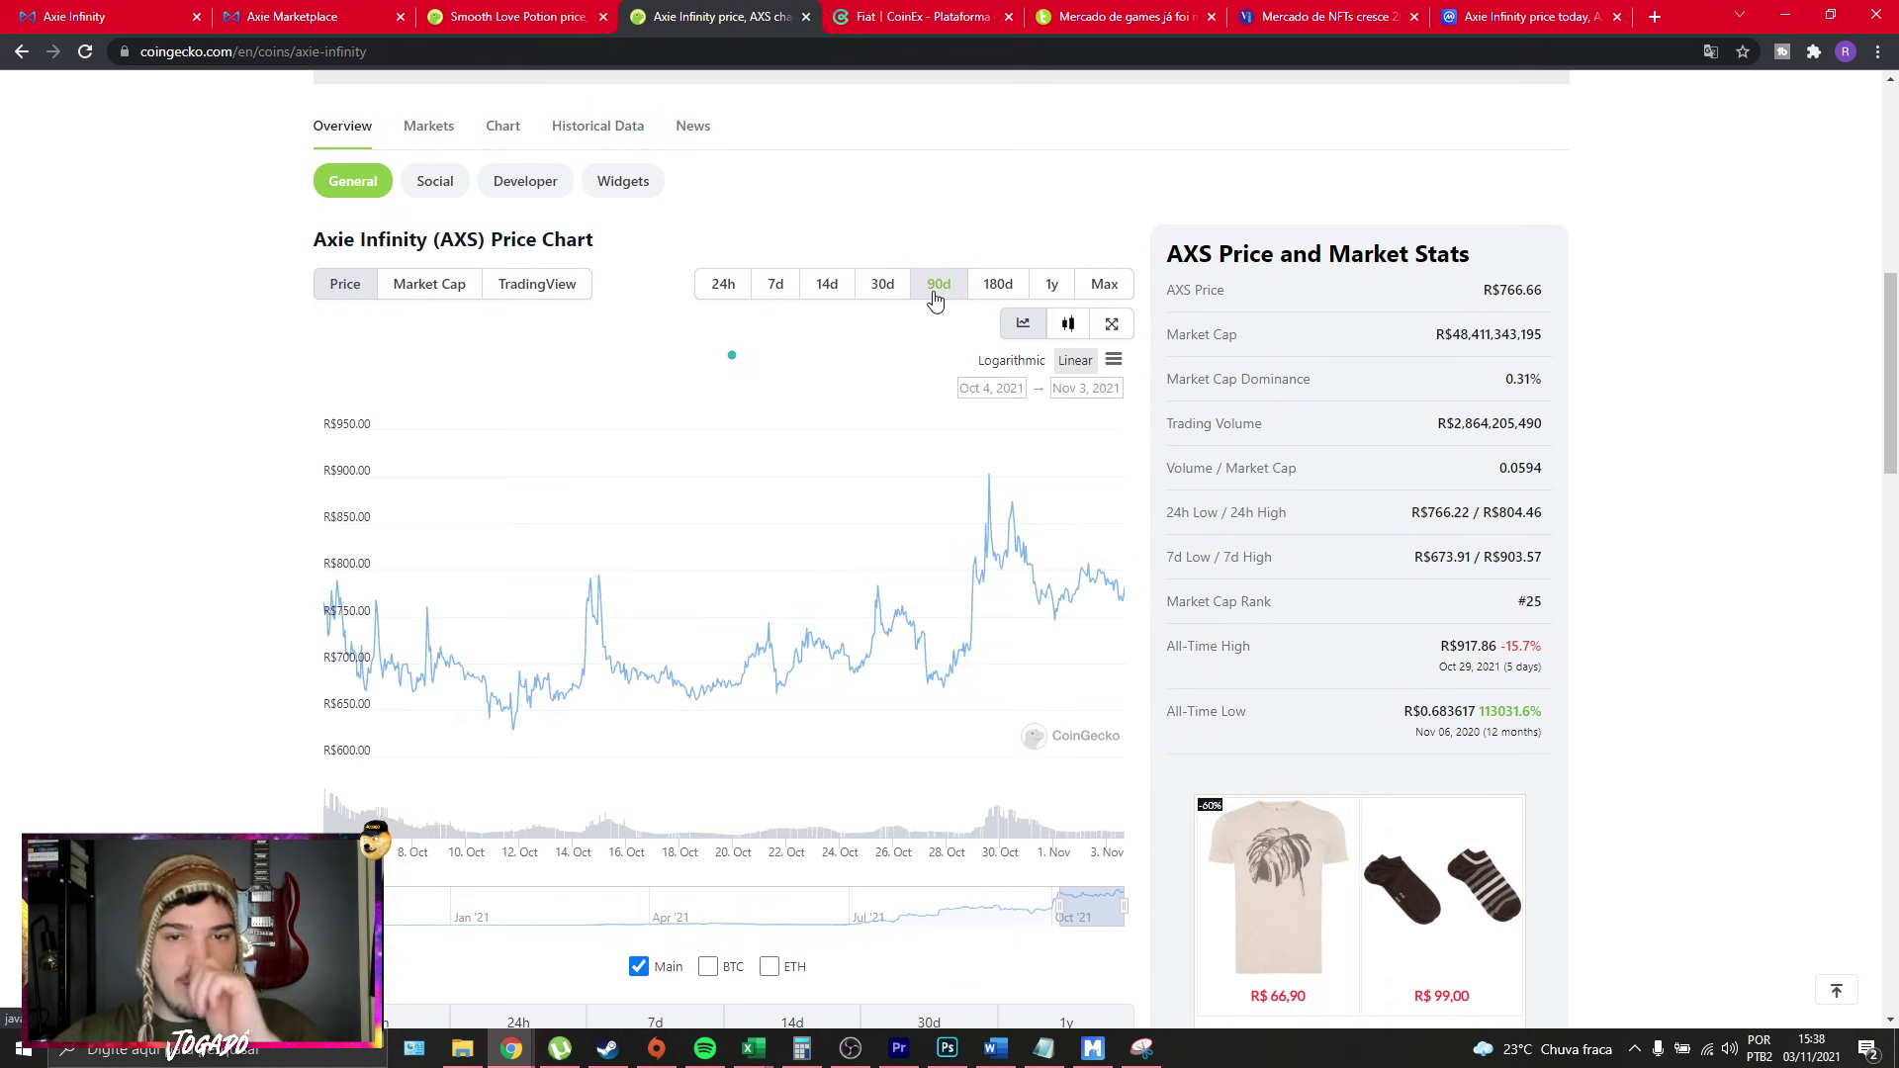
scroll(439, 619, "up", 2)
scroll(322, 535, "up", 5)
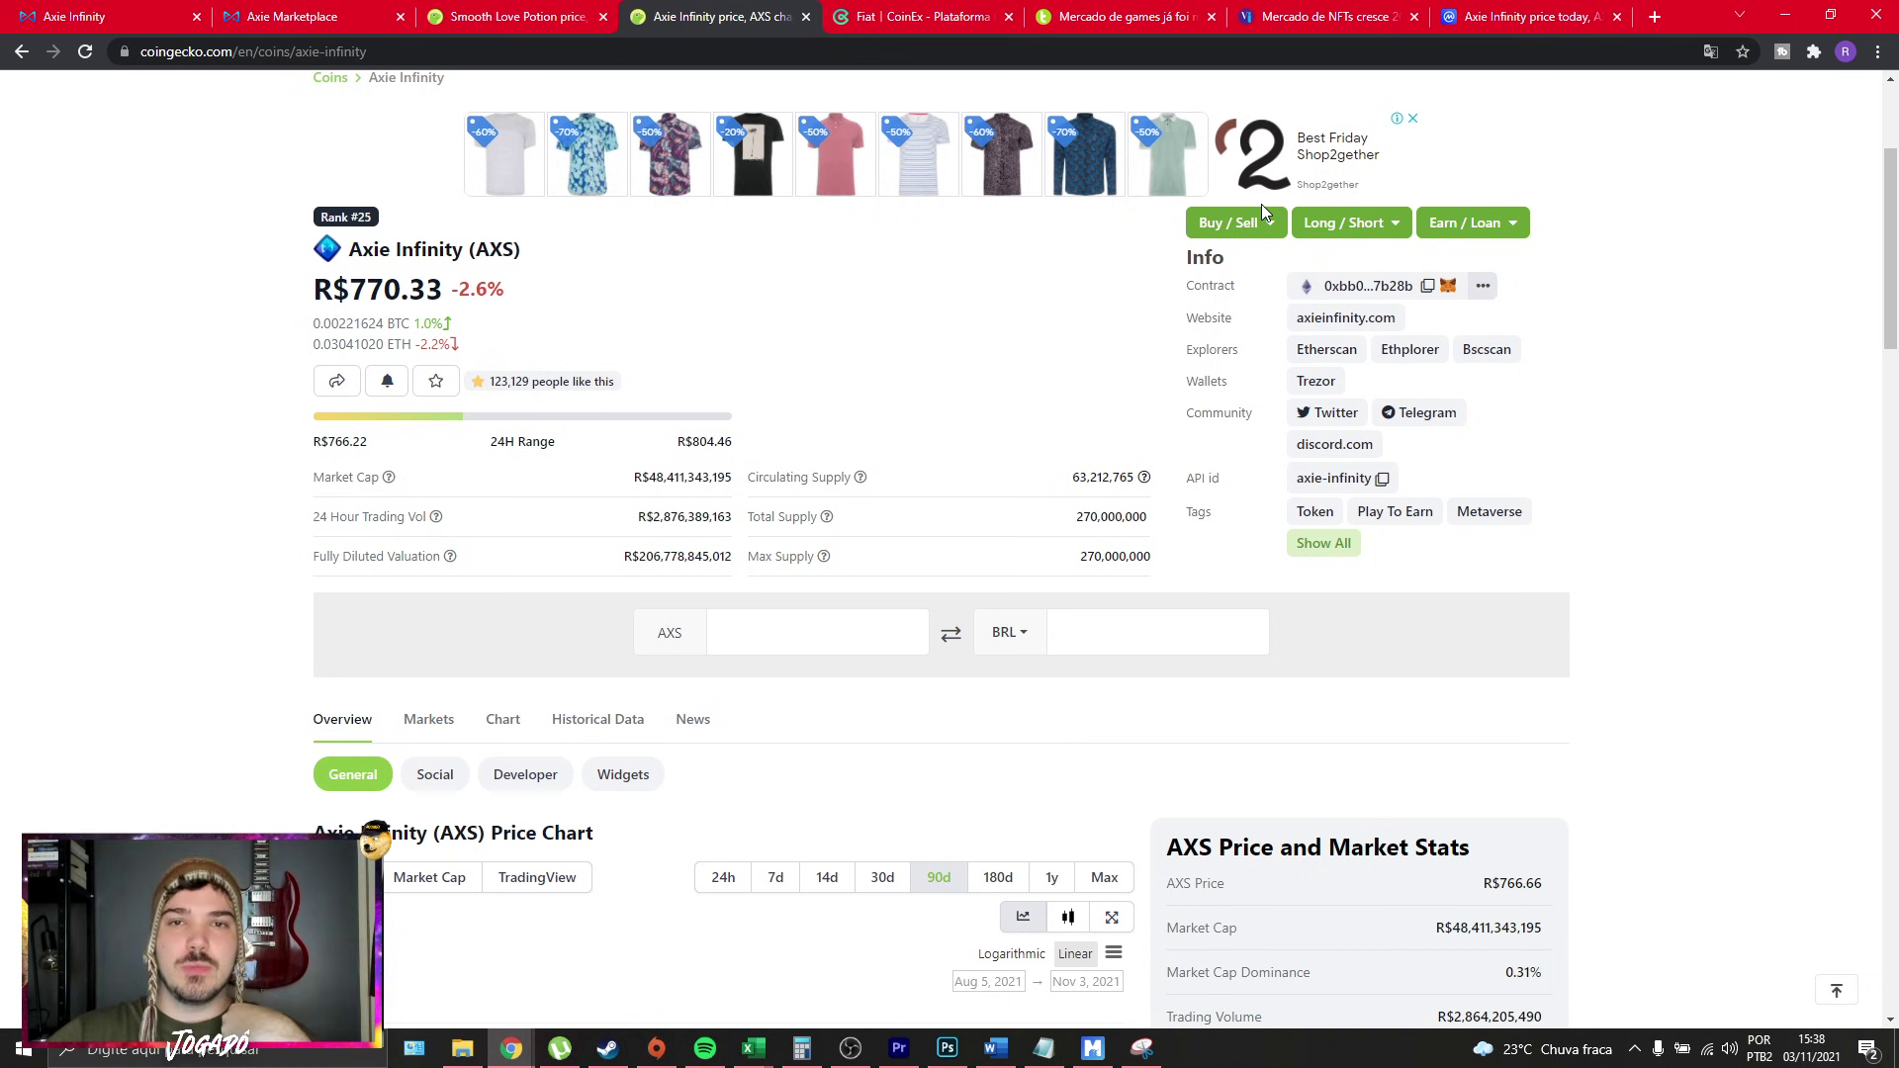
Review the NFT growth and games market articles alongside Axie Infinity's market cap on CoinMarketCap.
left_click(1304, 18)
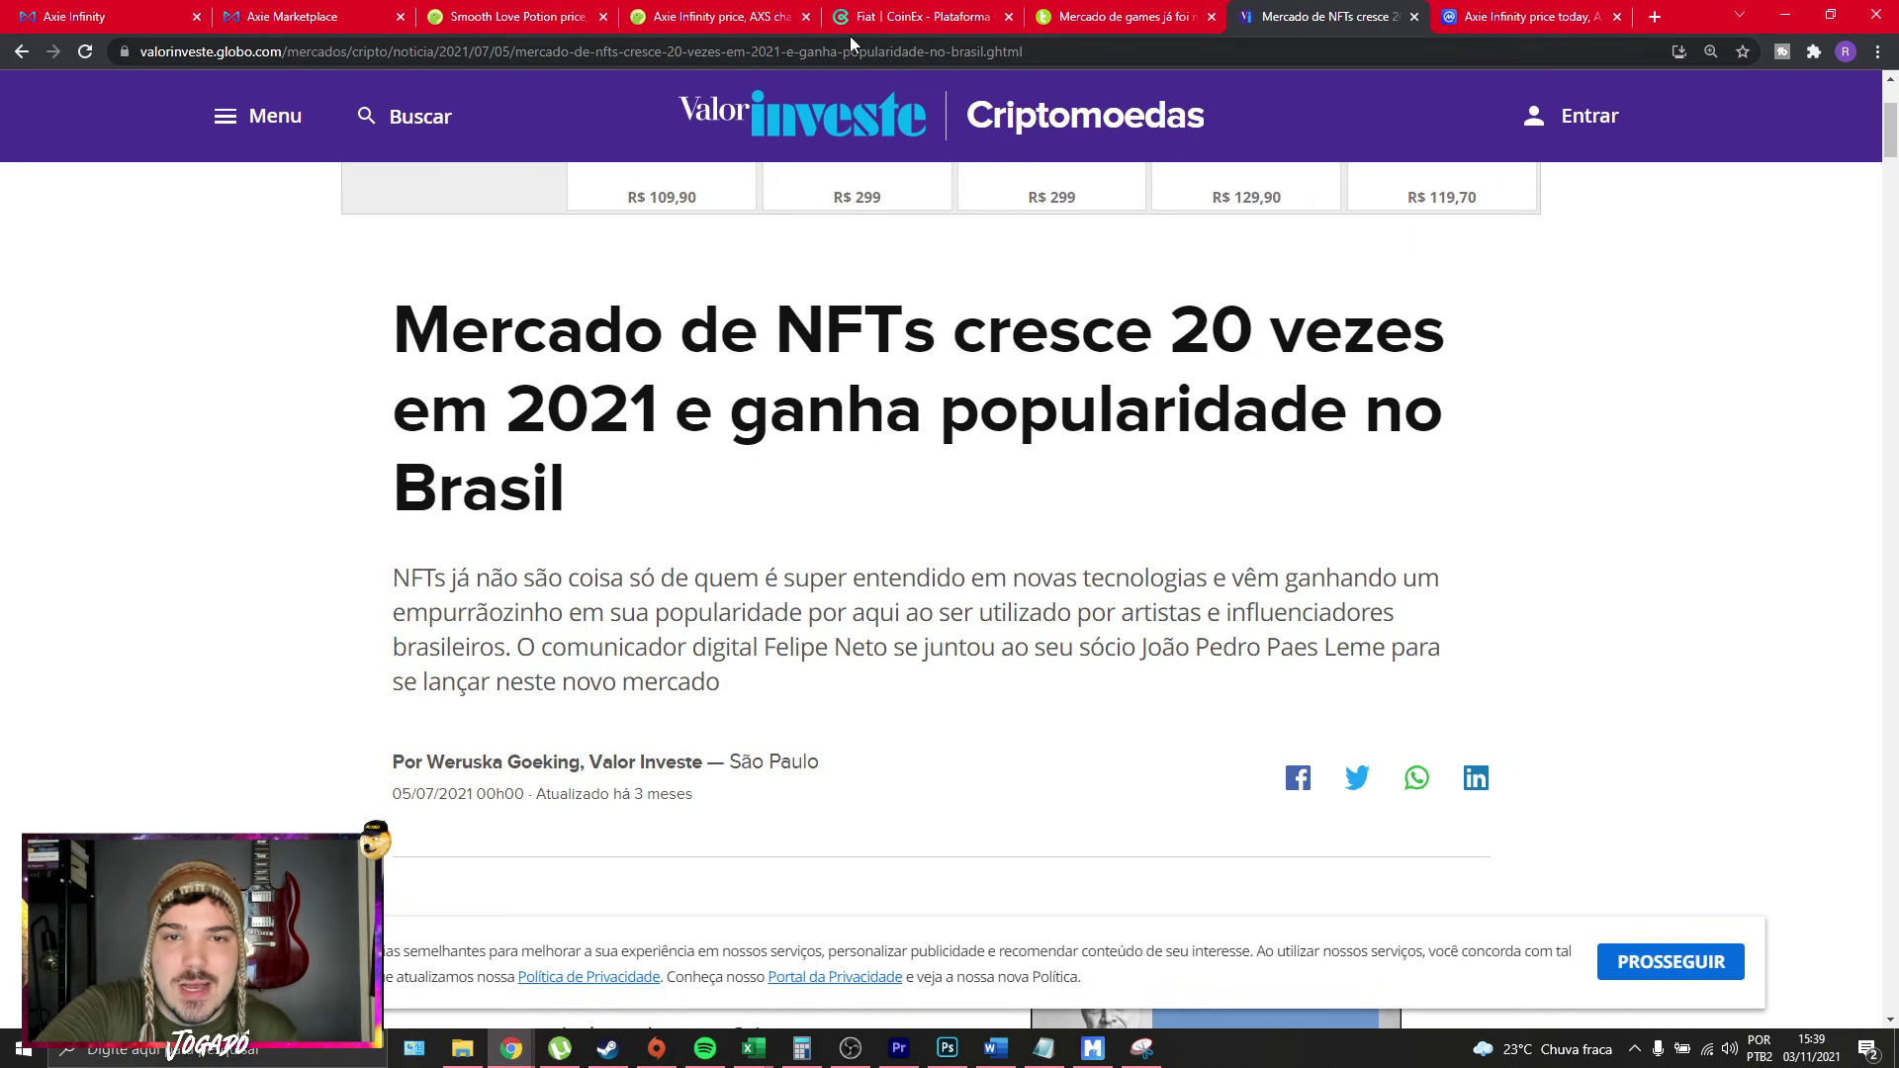
left_click(1122, 12)
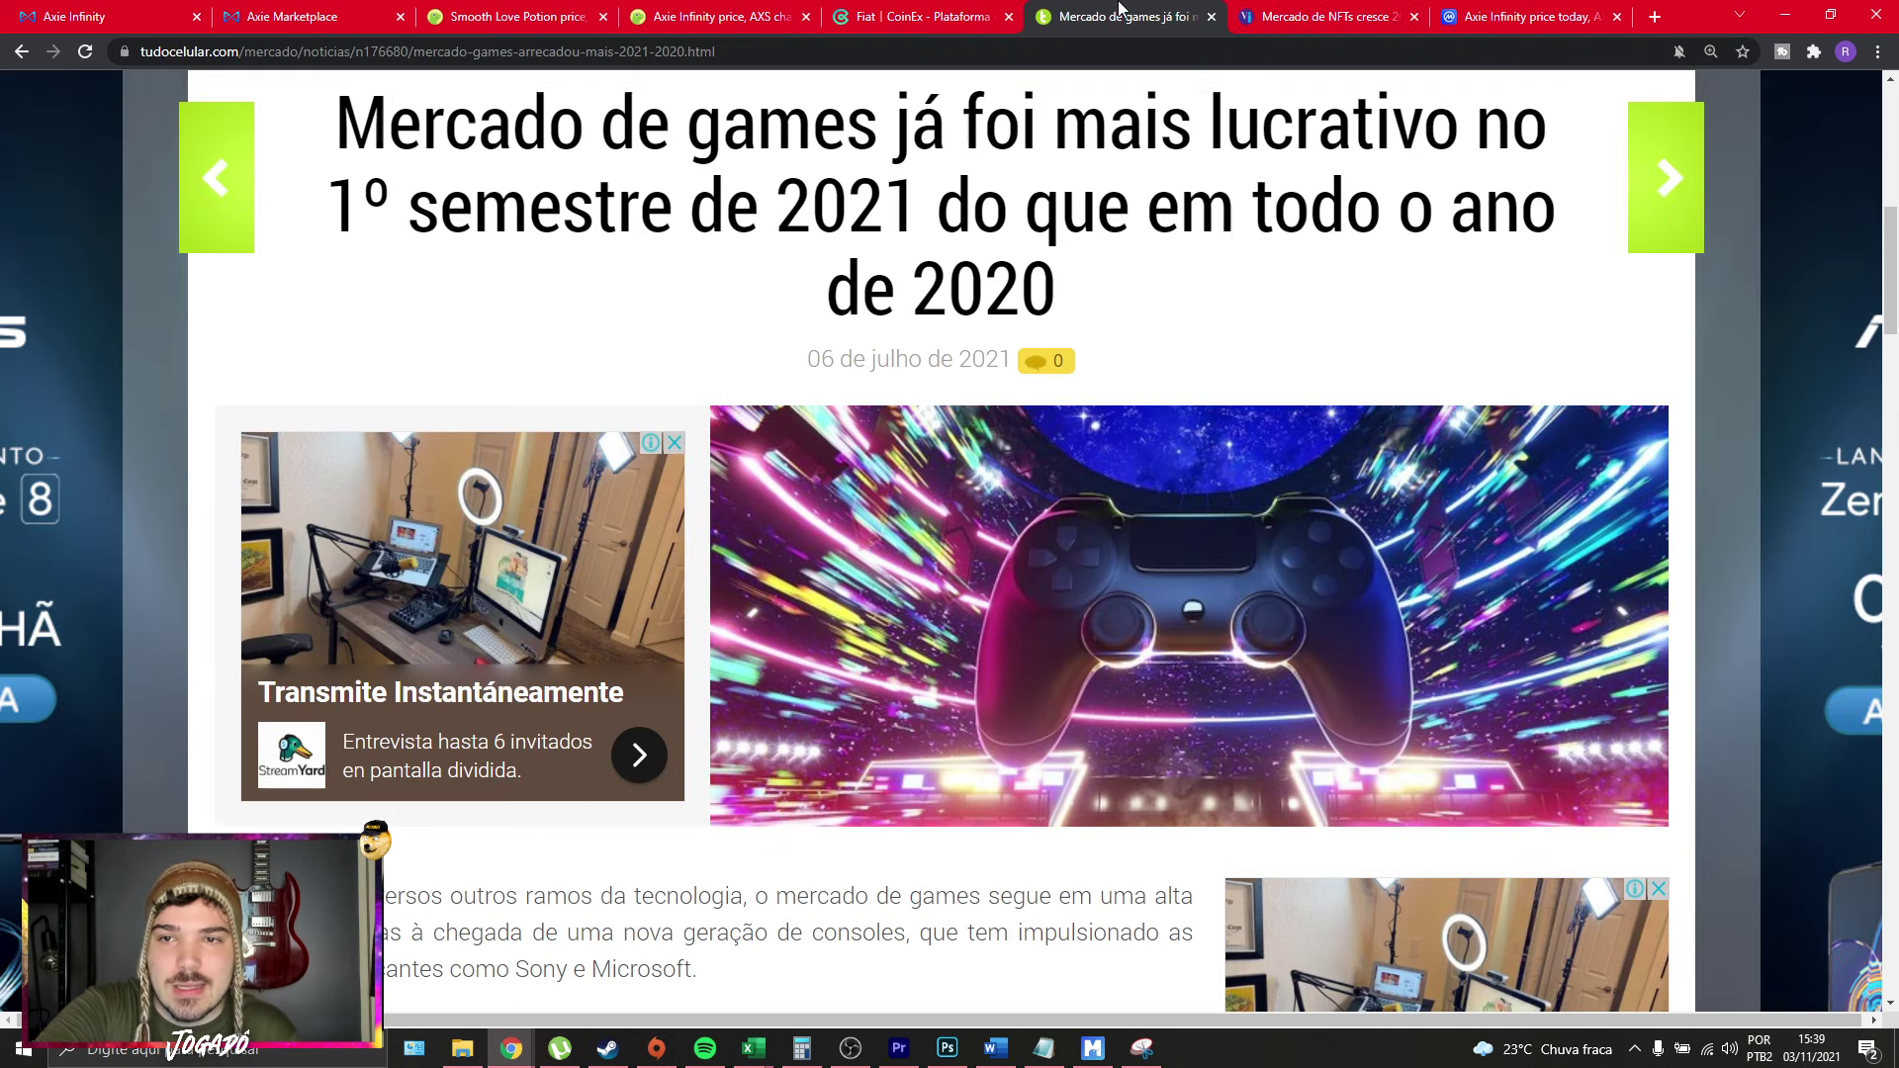
left_click(1488, 11)
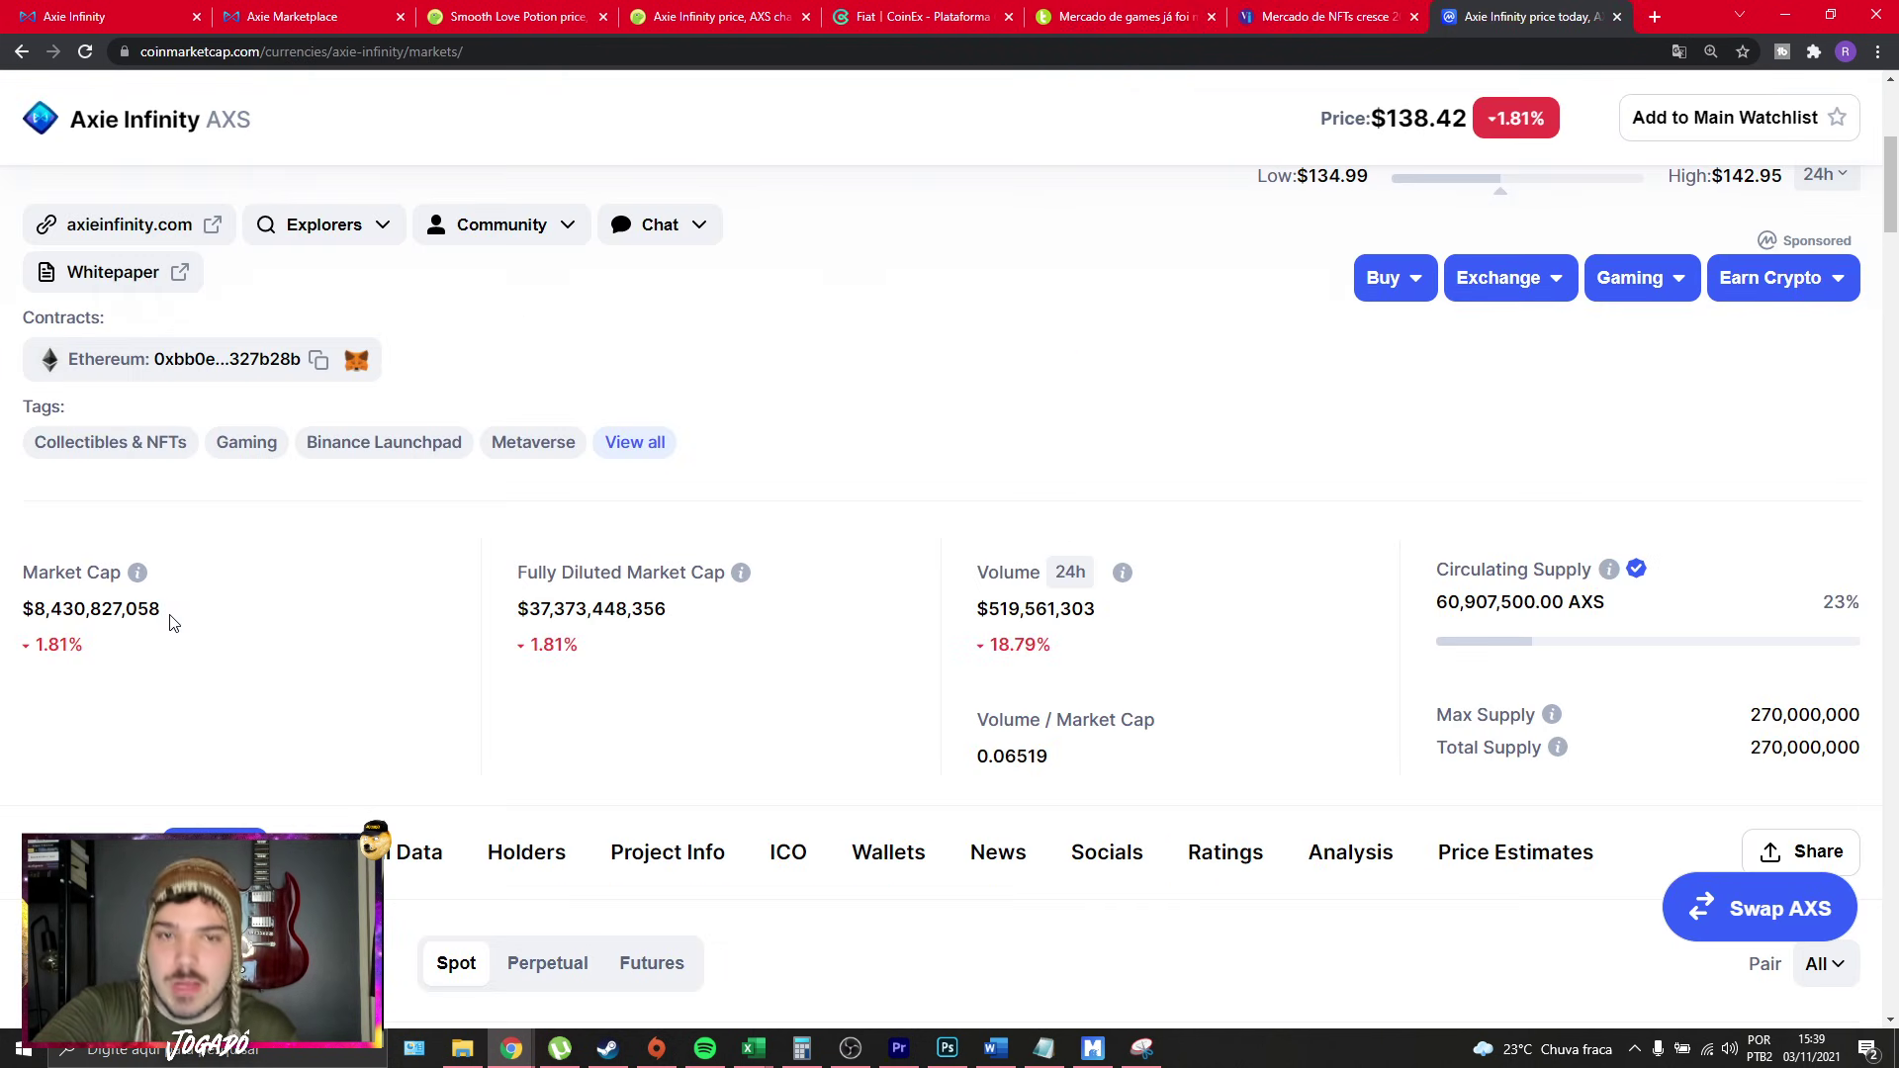
left_click_drag(169, 621, 44, 615)
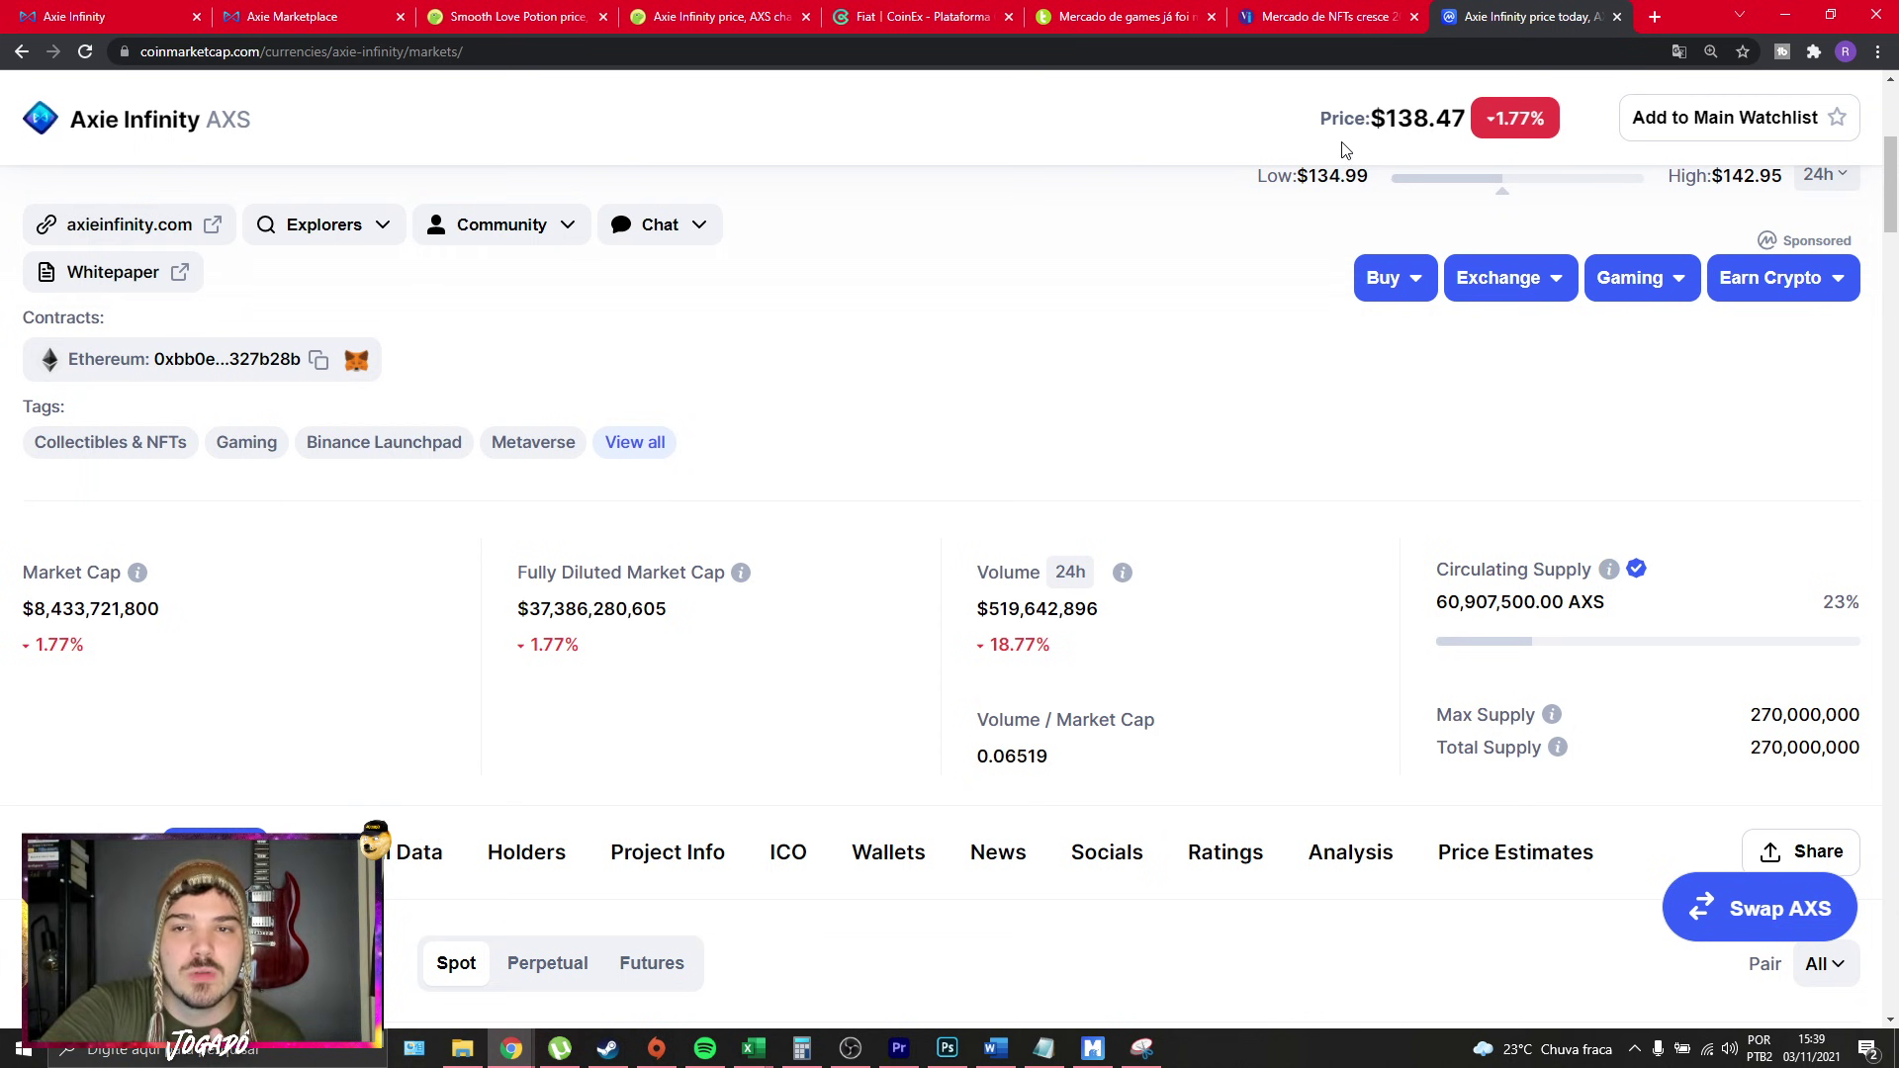
left_click(1341, 20)
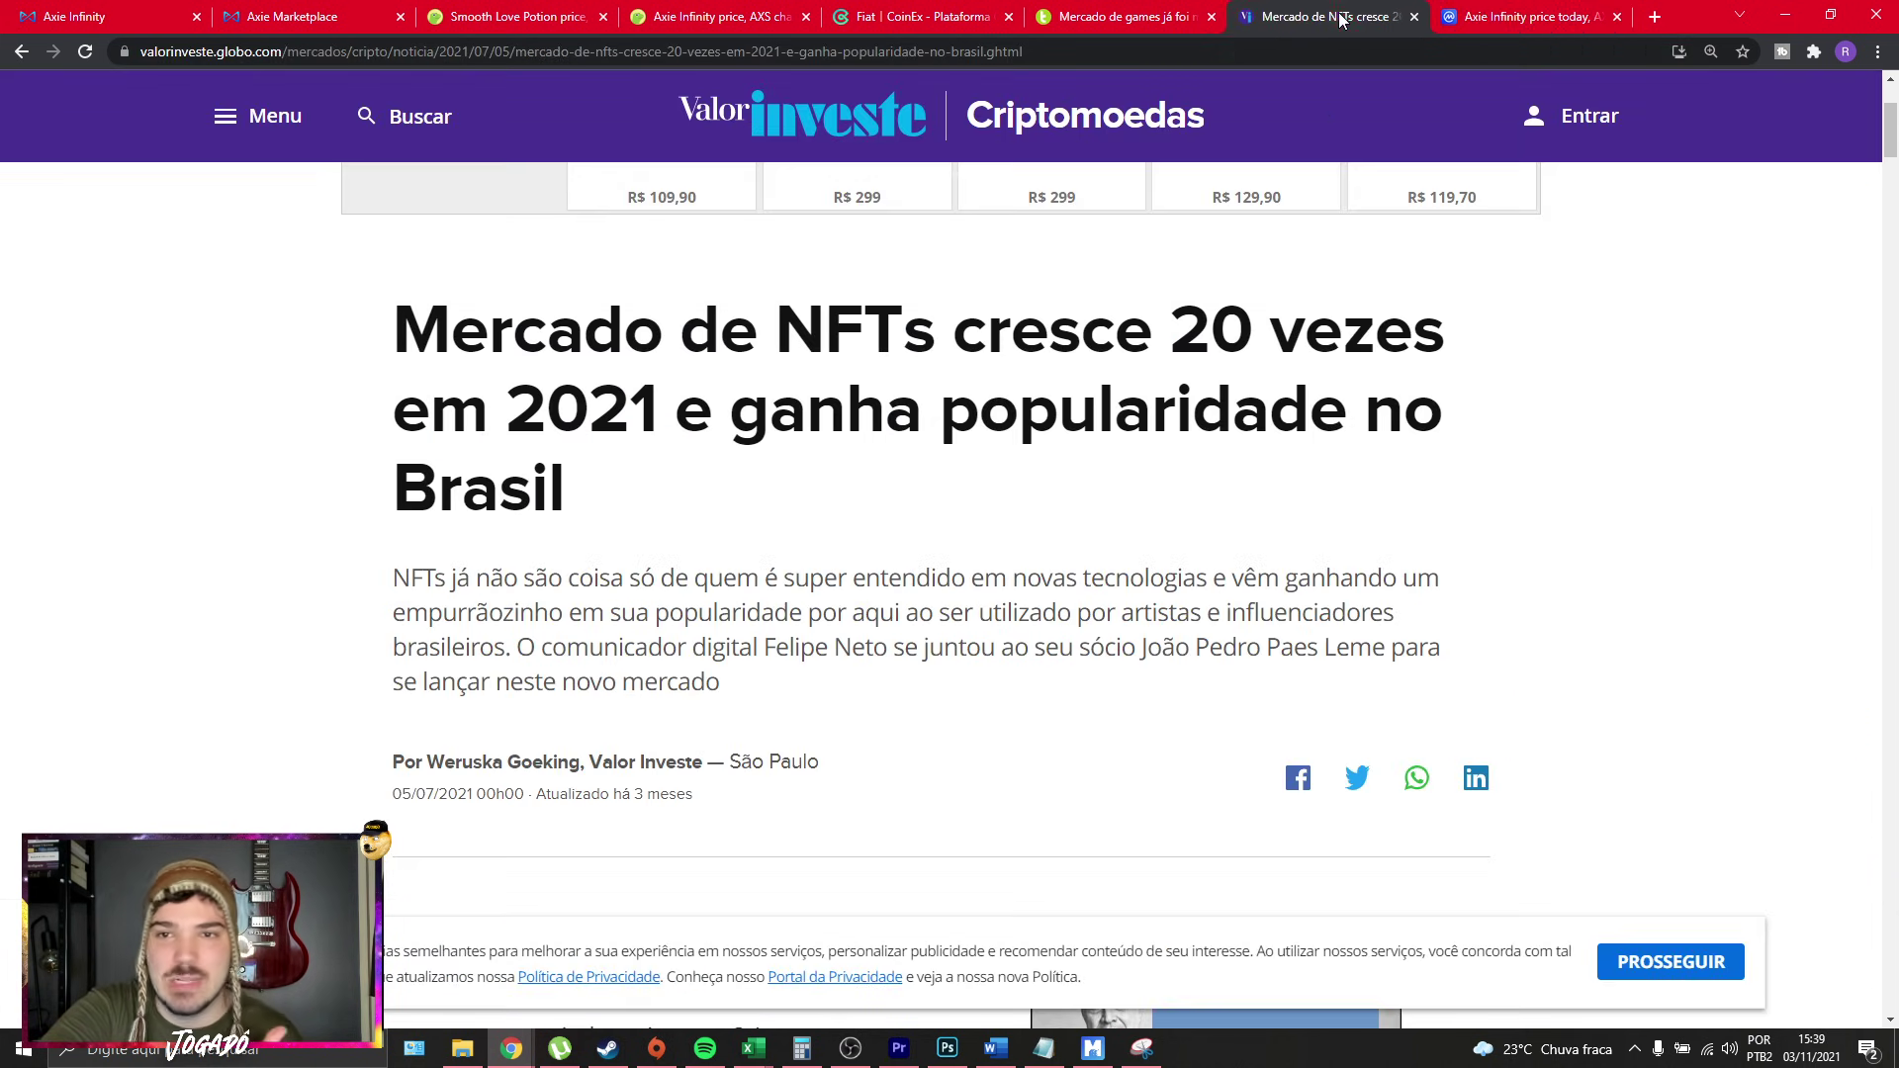
left_click(1134, 19)
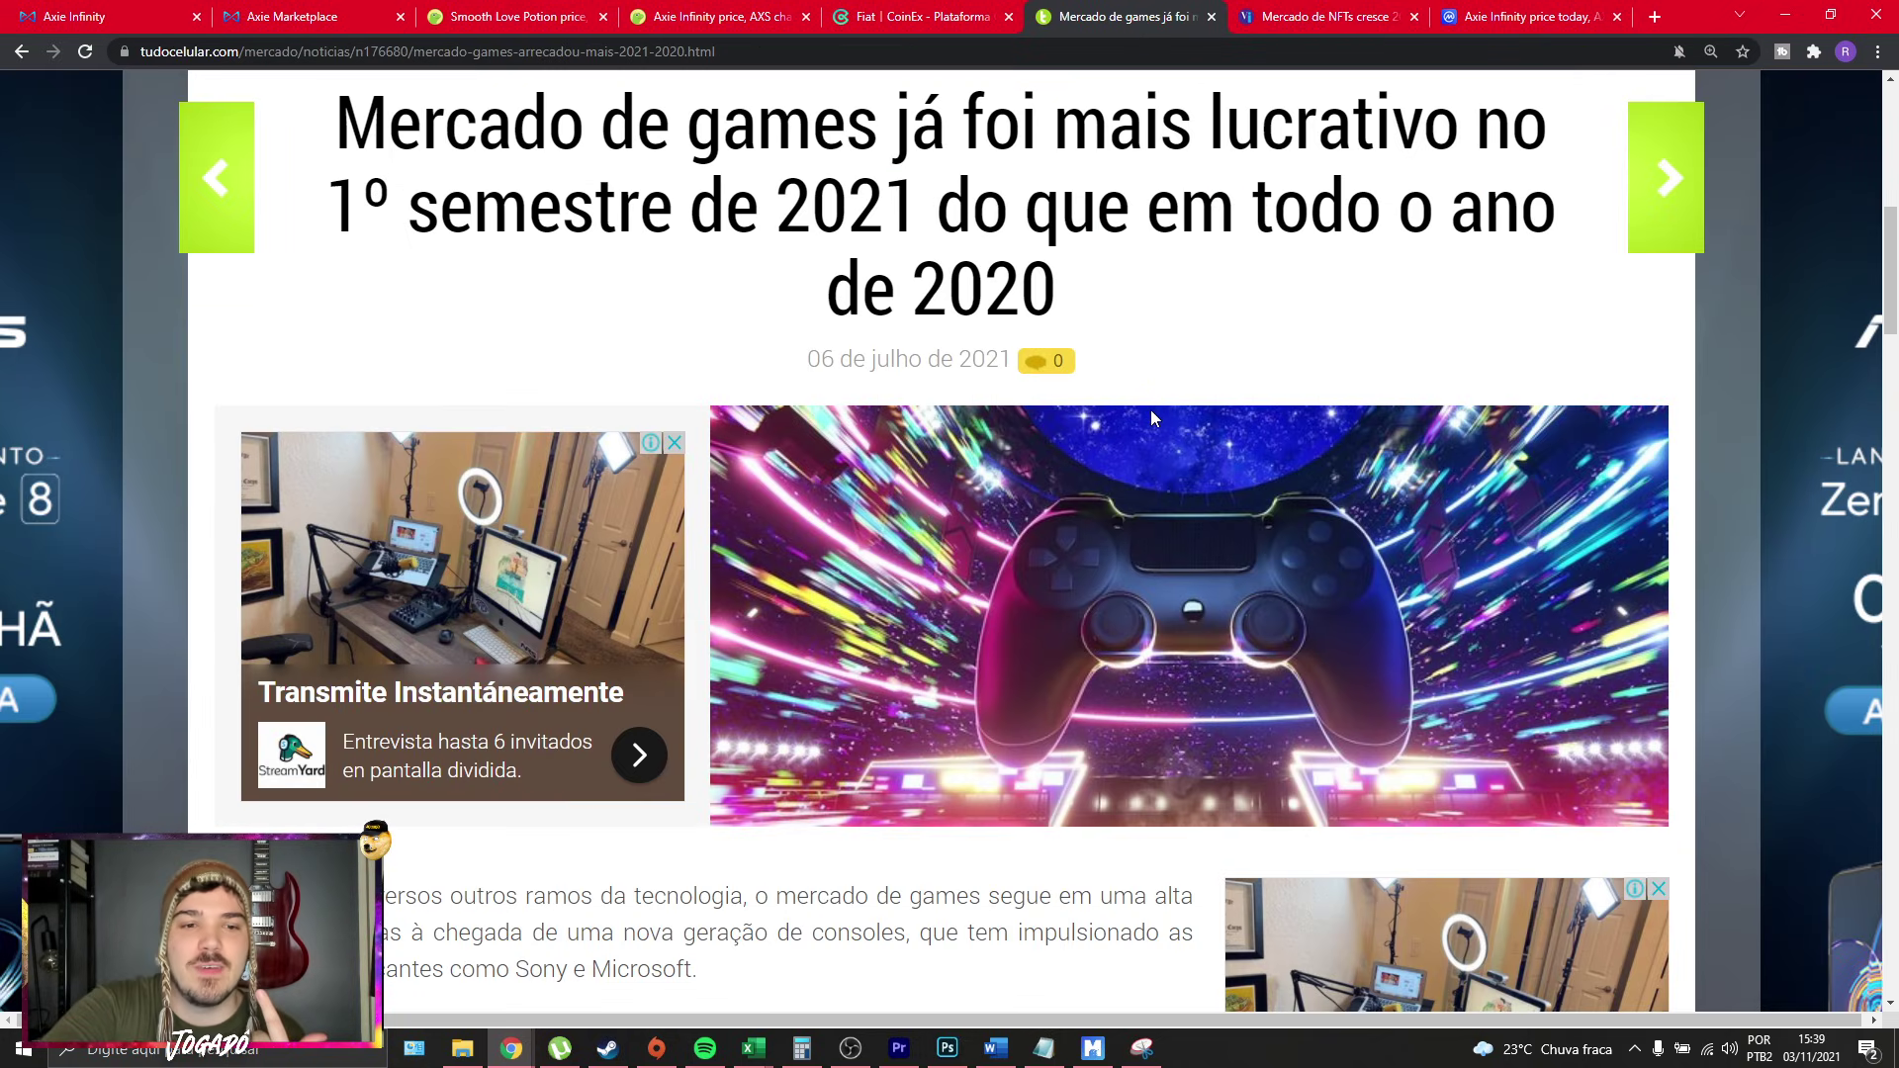
scroll(1138, 430, "up", 1)
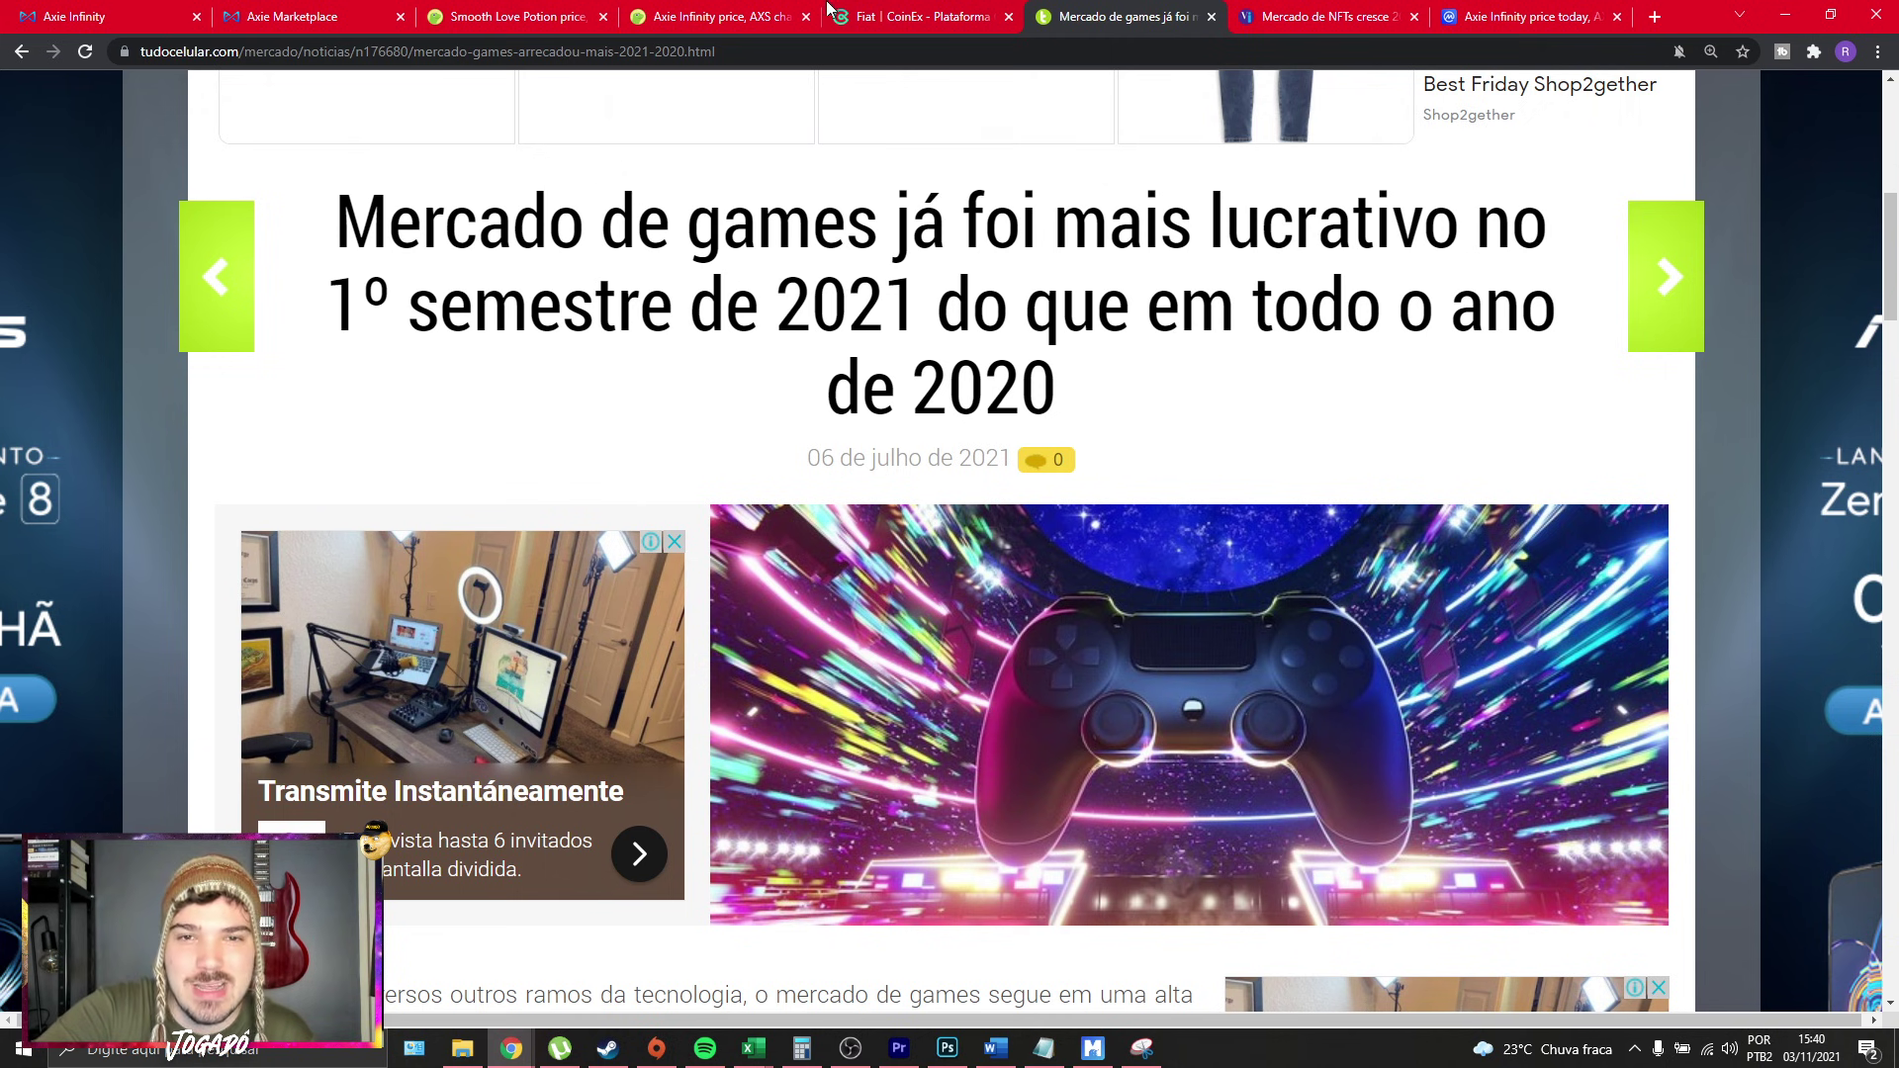
Go to the CoinEx exchange and open its list of crypto markets.
left_click(851, 15)
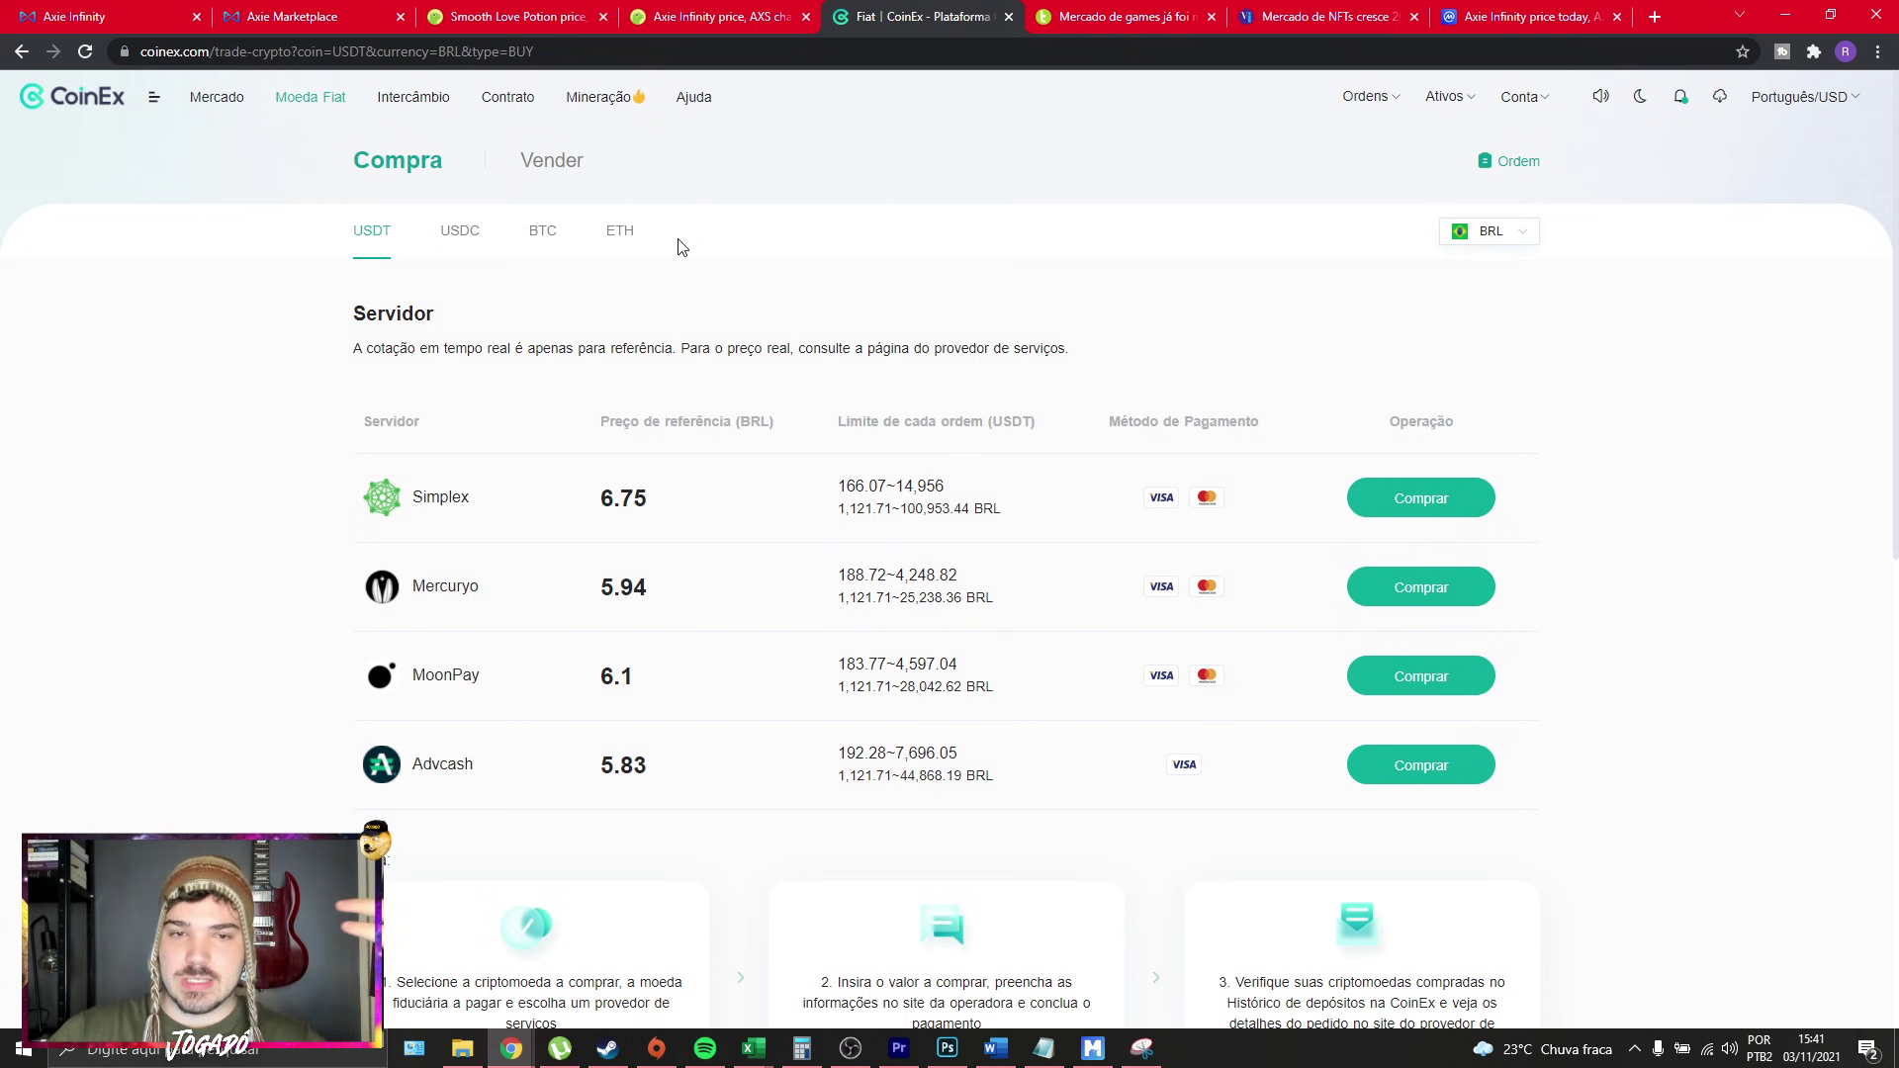
left_click(218, 97)
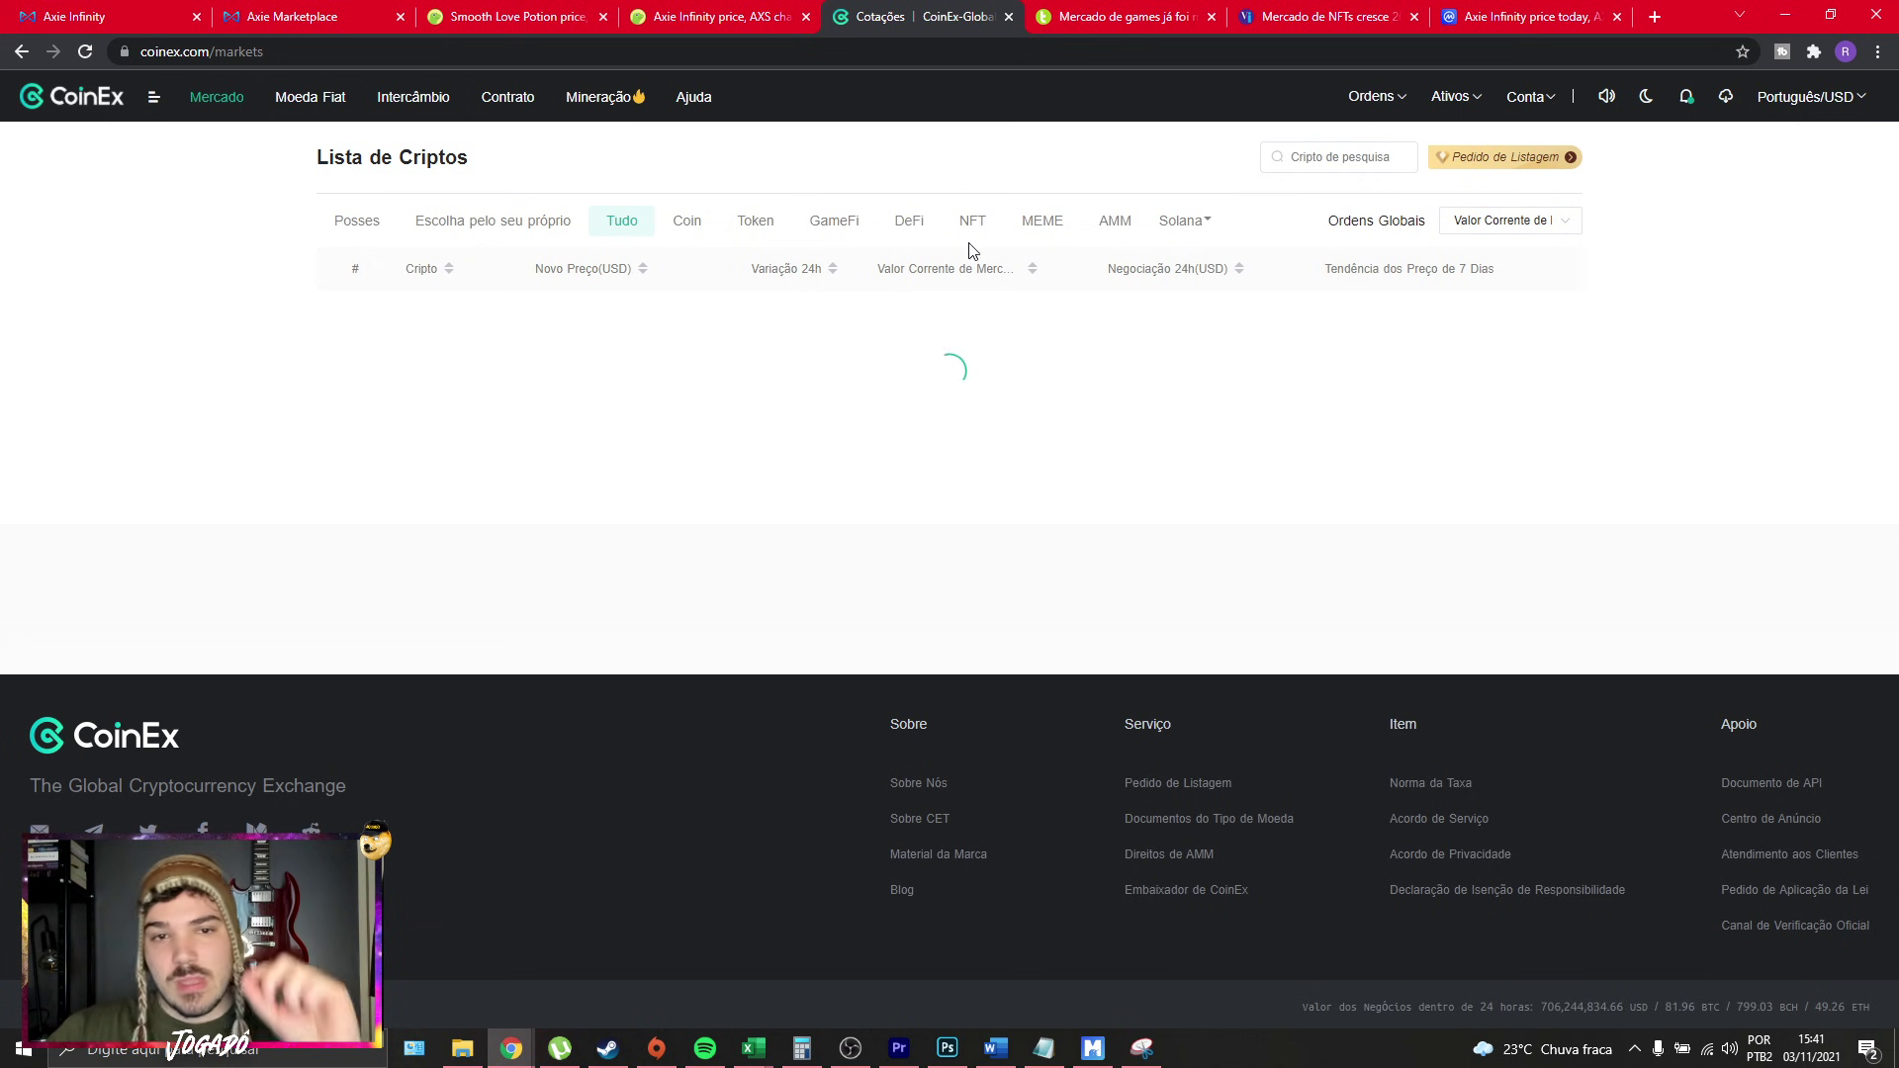
Filter the crypto list to the GameFi category and look through the listed game tokens.
type("a")
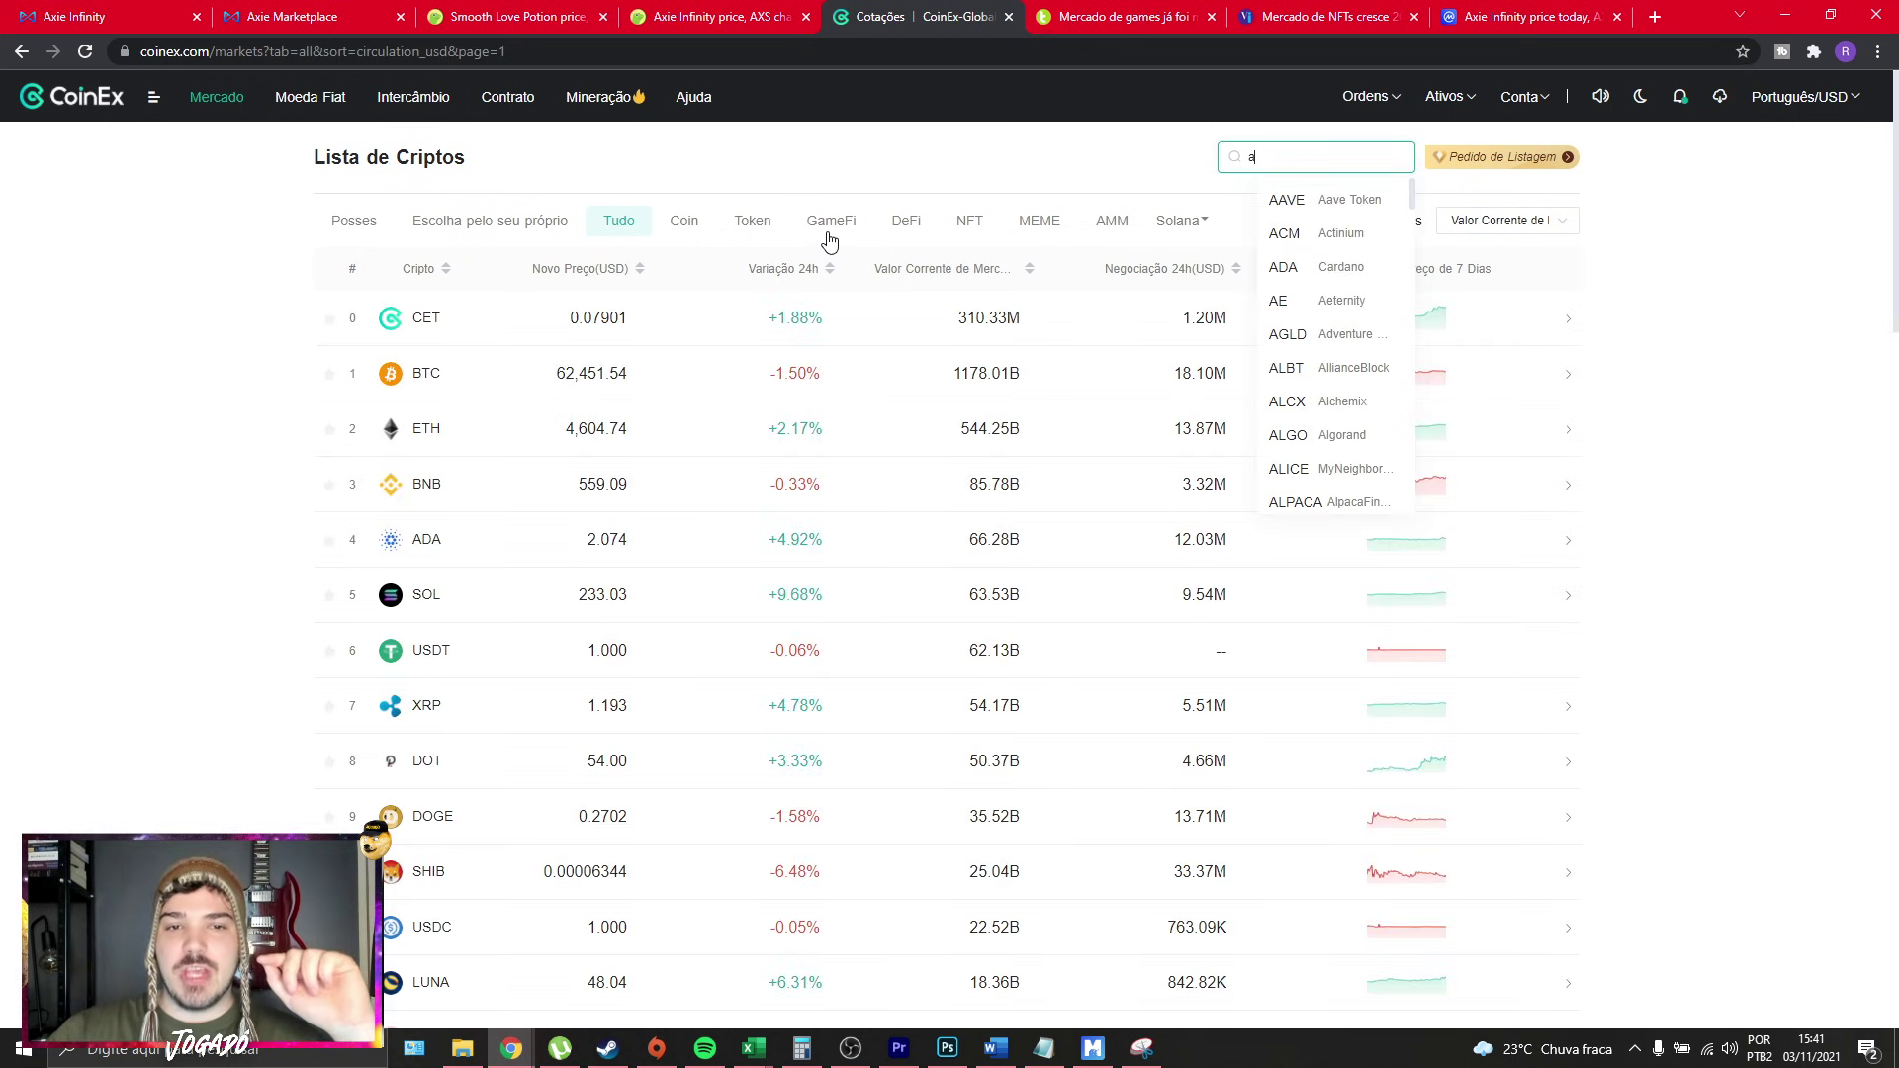
left_click(831, 219)
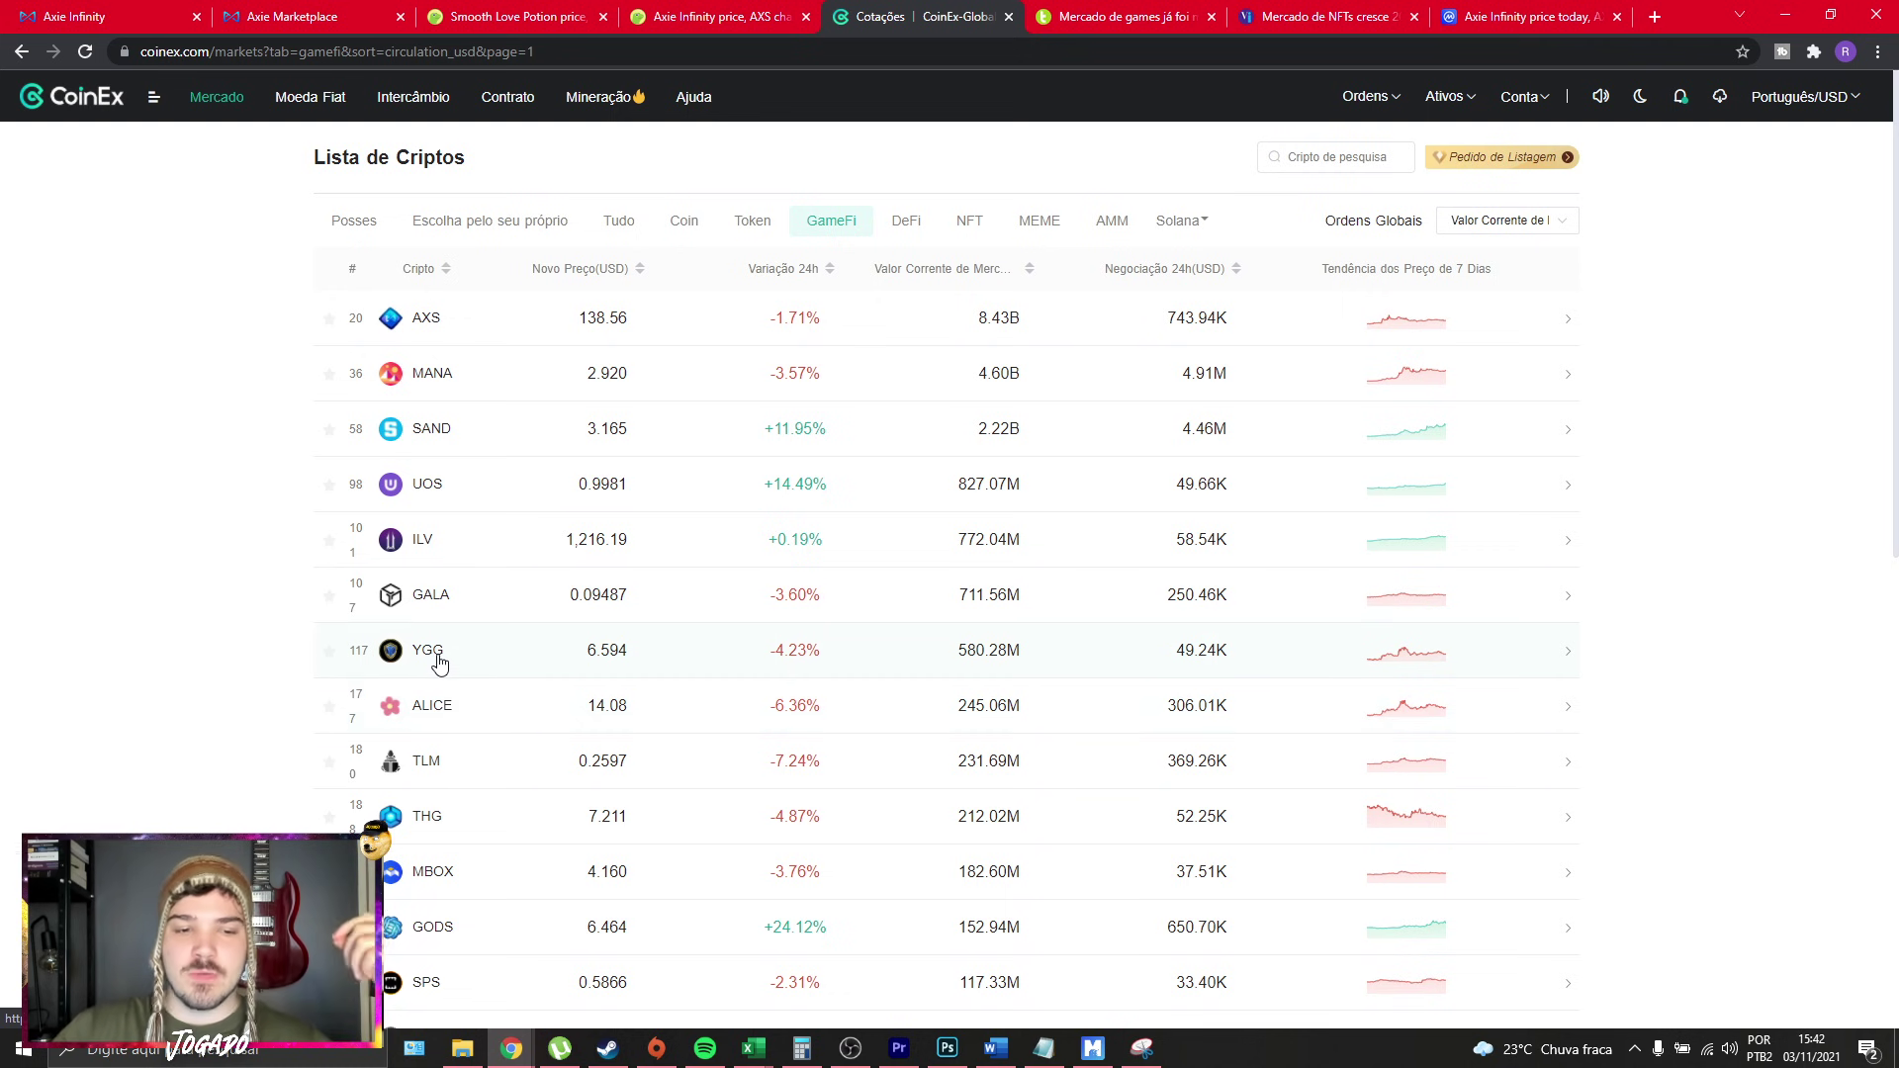
scroll(359, 590, "down", 2)
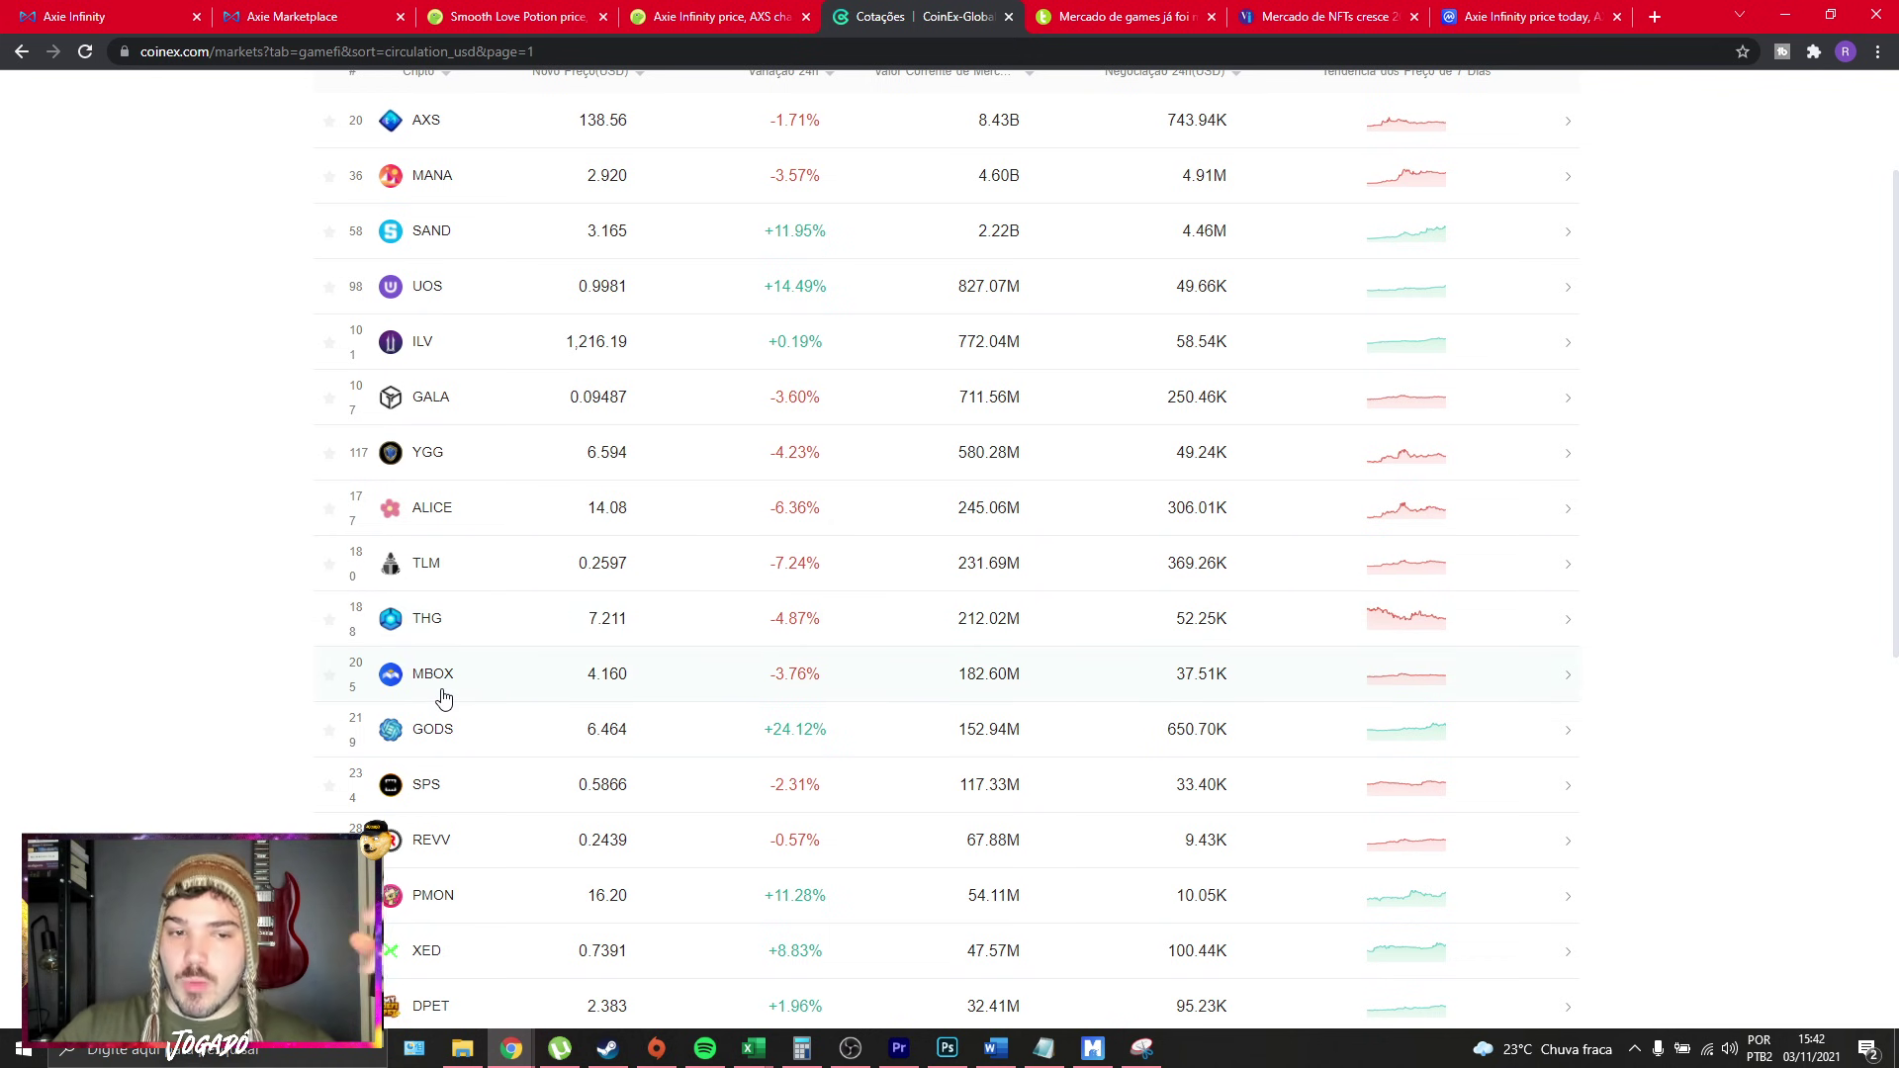
scroll(479, 649, "down", 3)
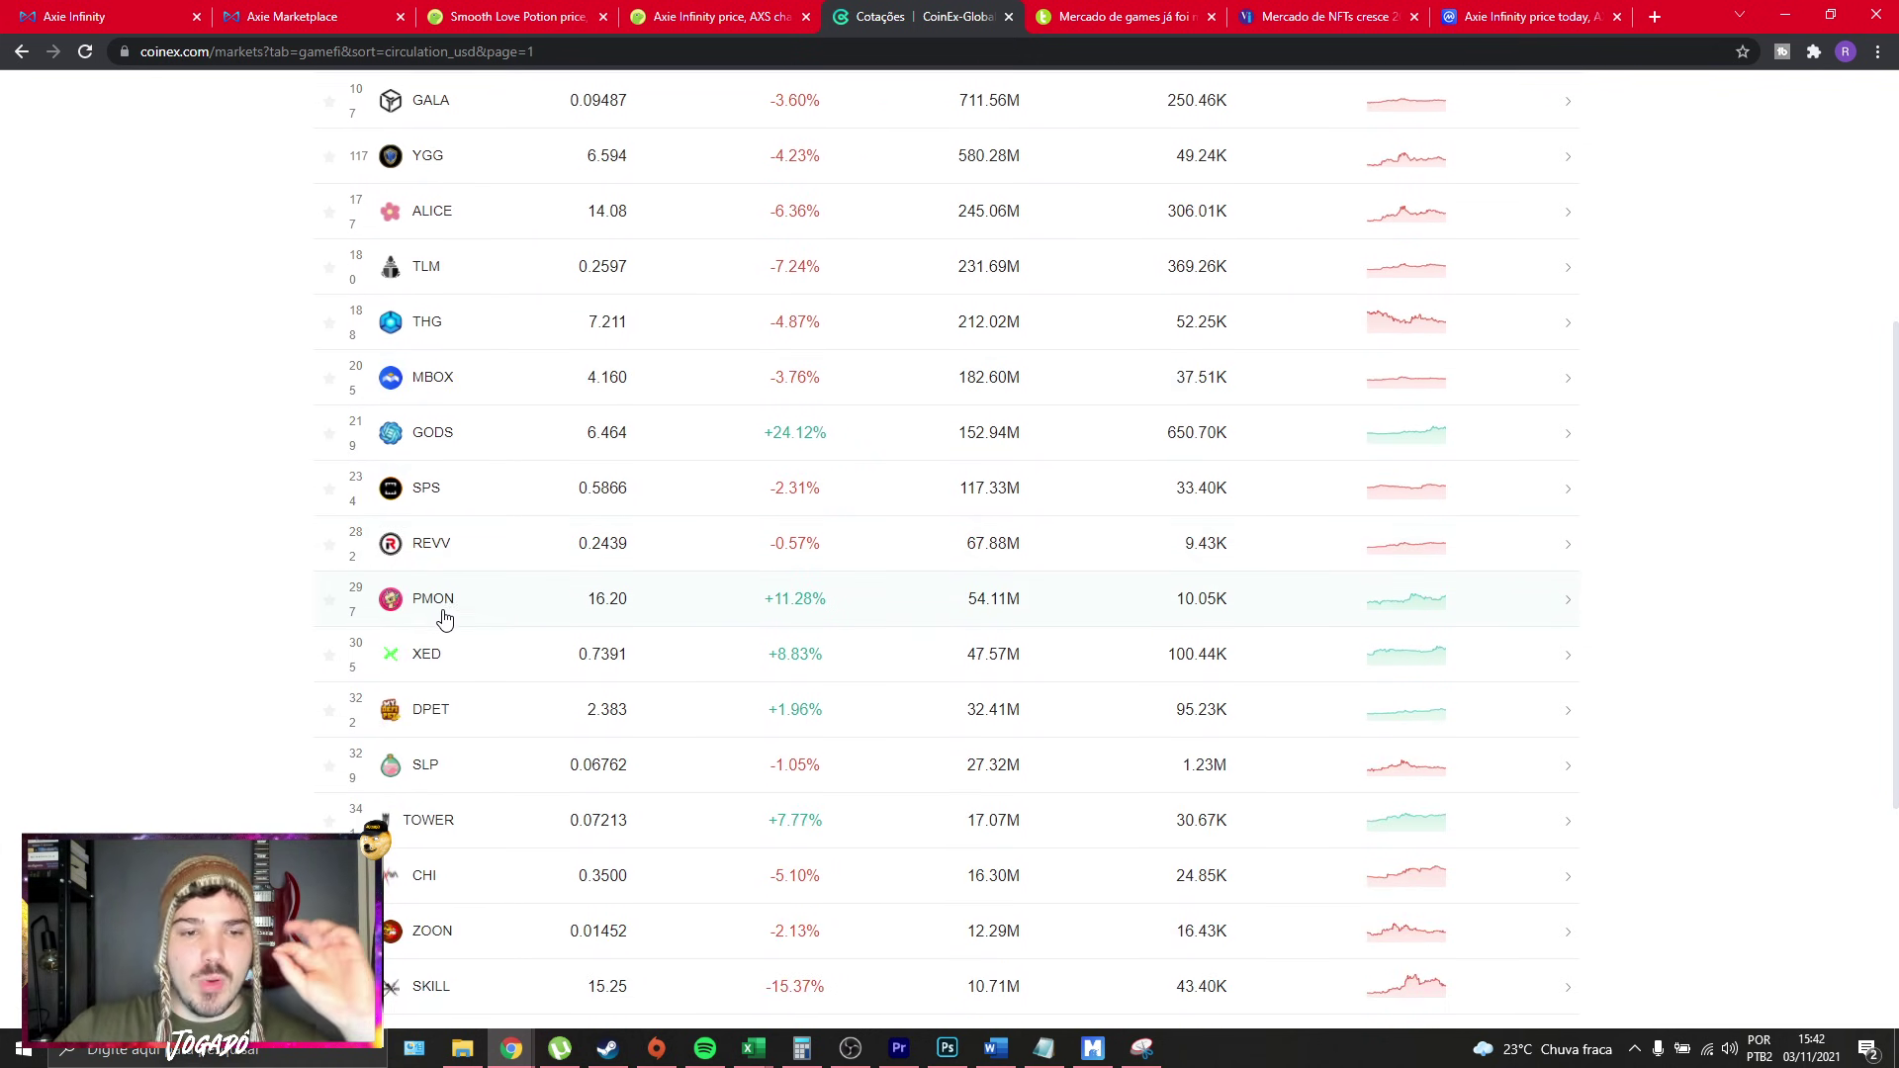
scroll(453, 672, "down", 1)
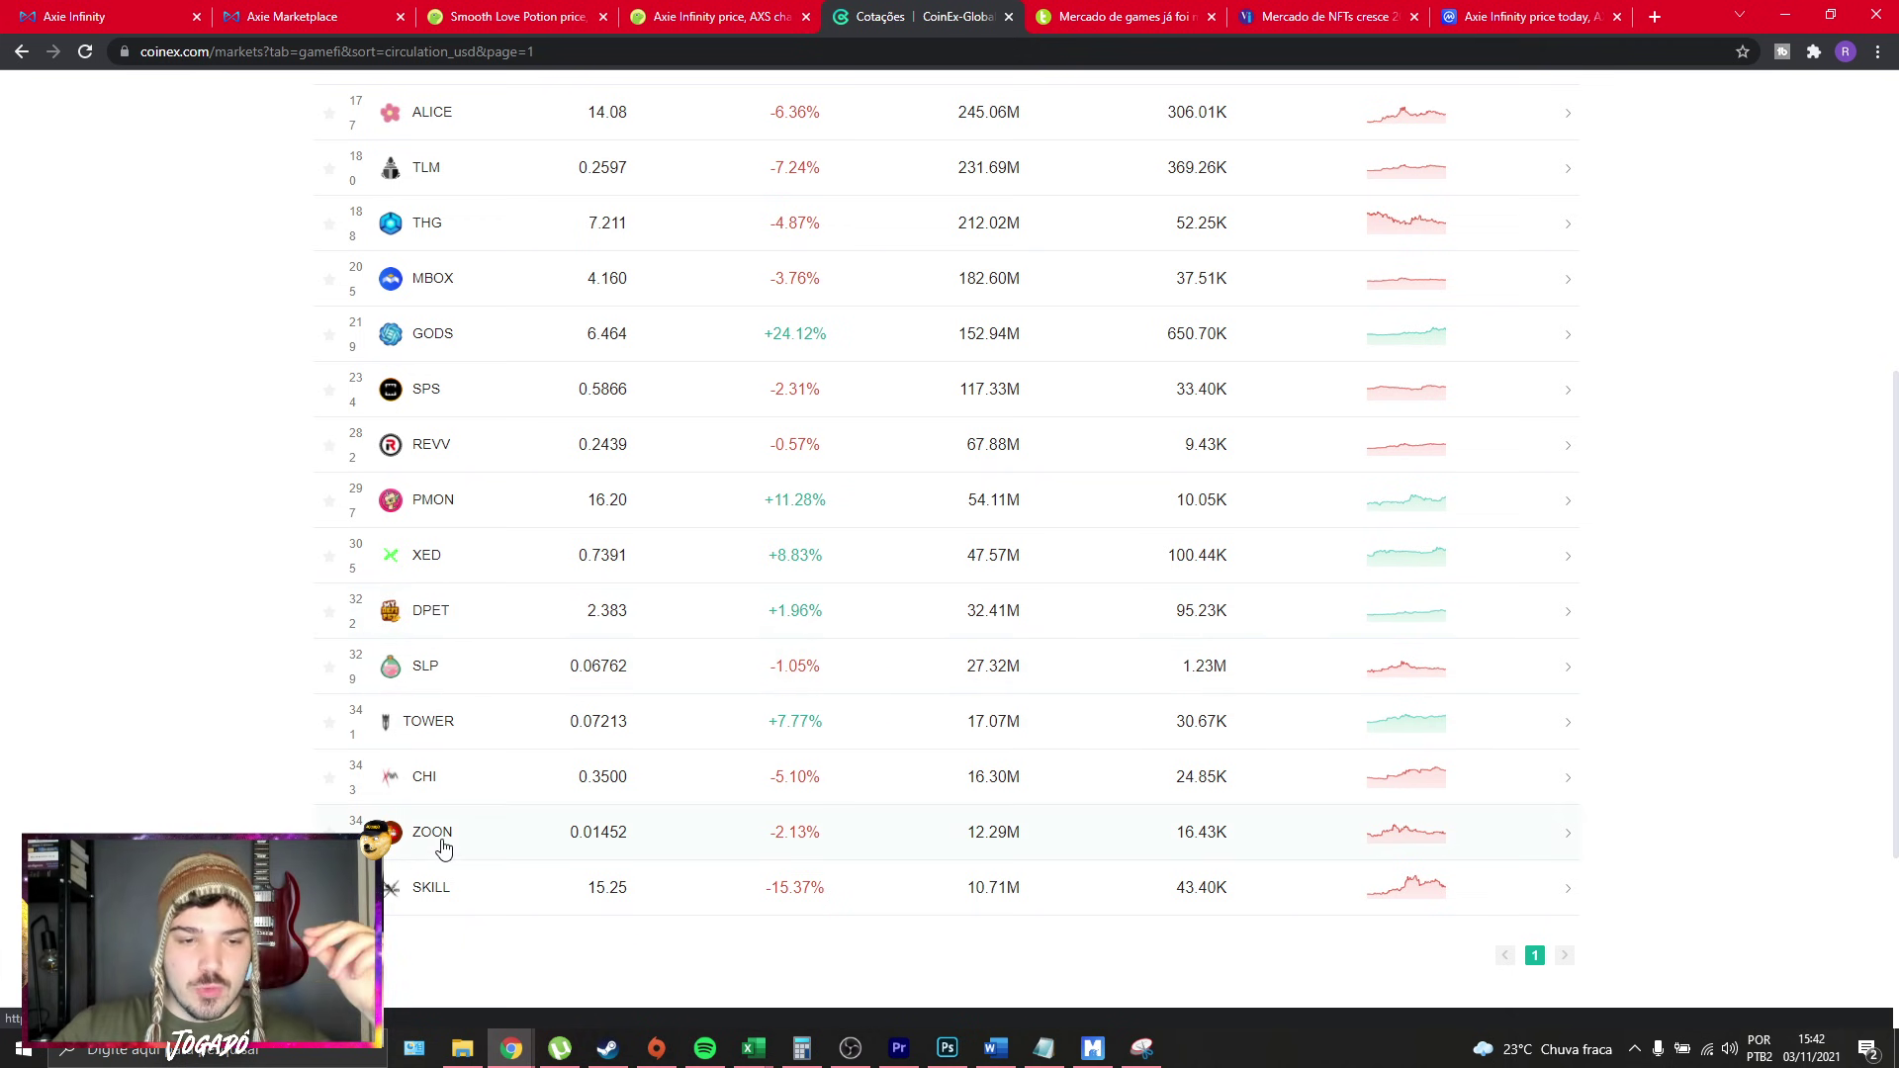
scroll(443, 849, "up", 6)
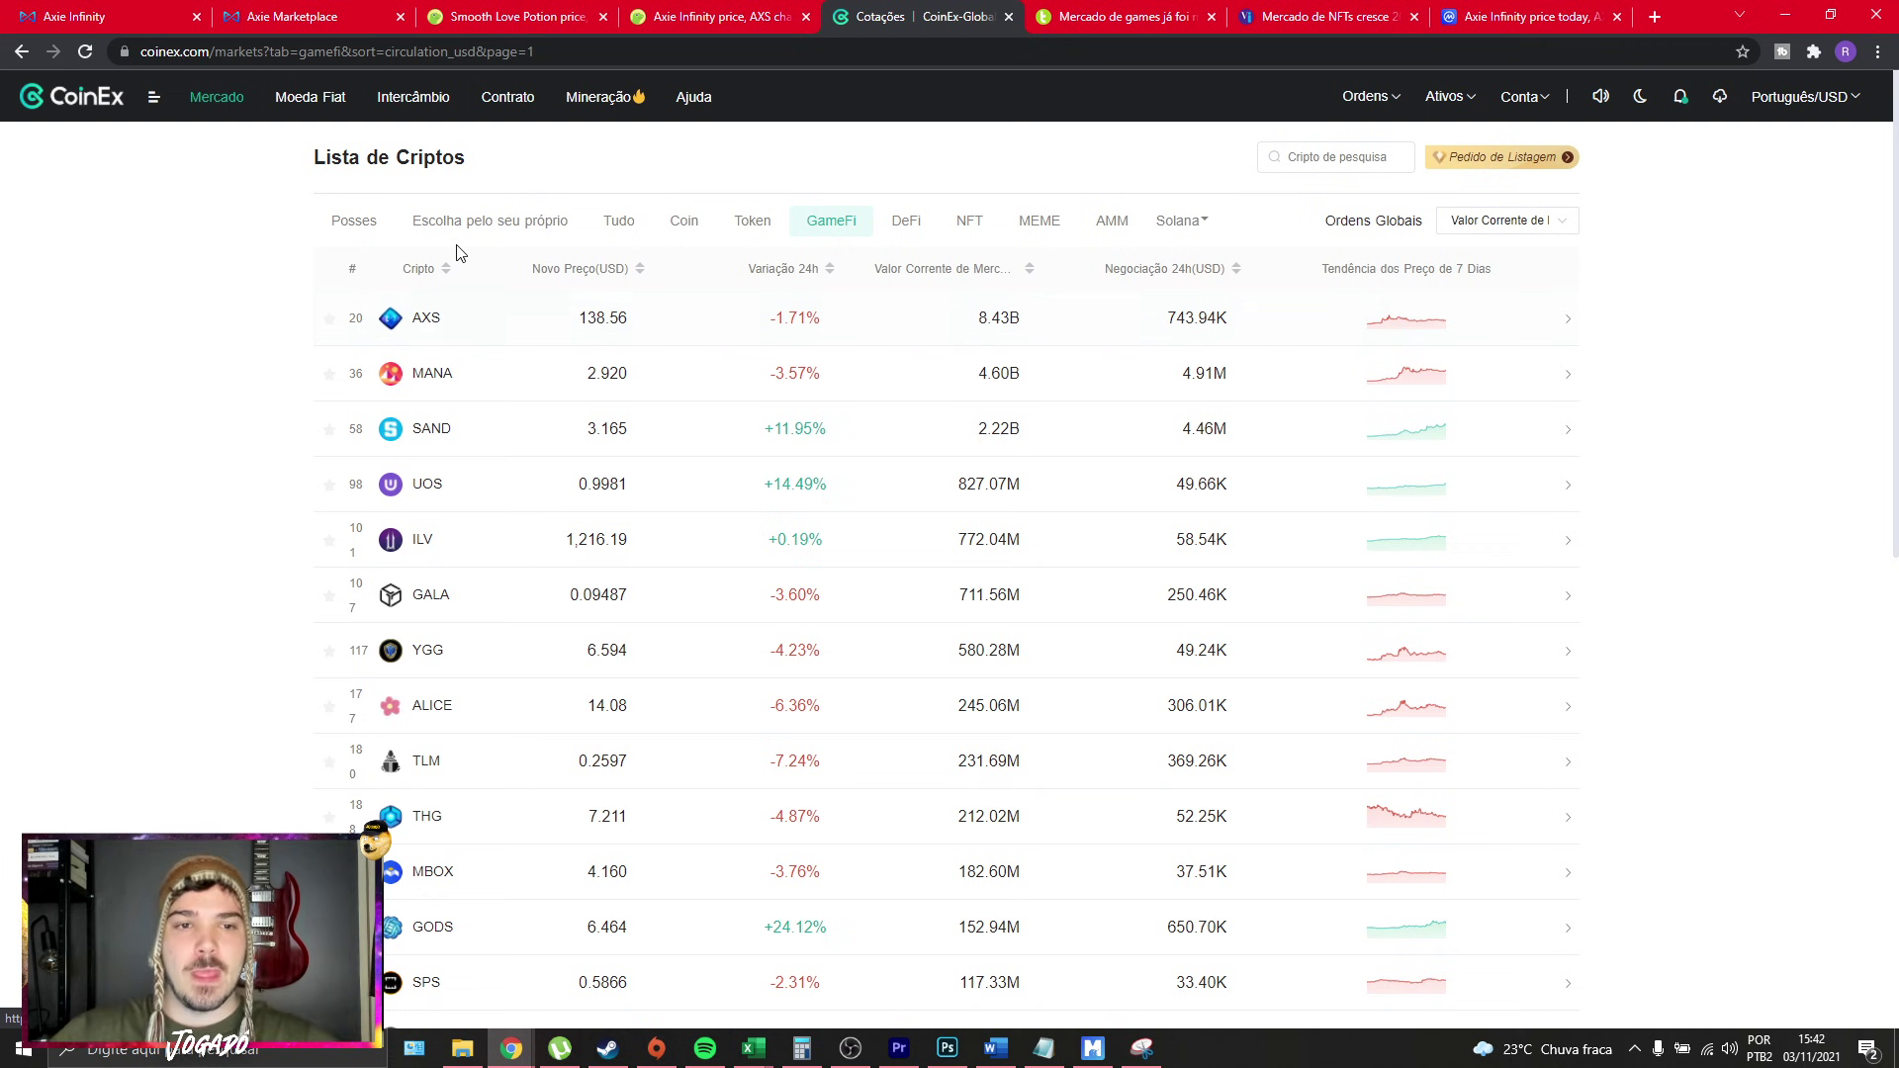
Open the AXS details and review its one-month market trend, period changes, trading pair and project description.
left_click(436, 318)
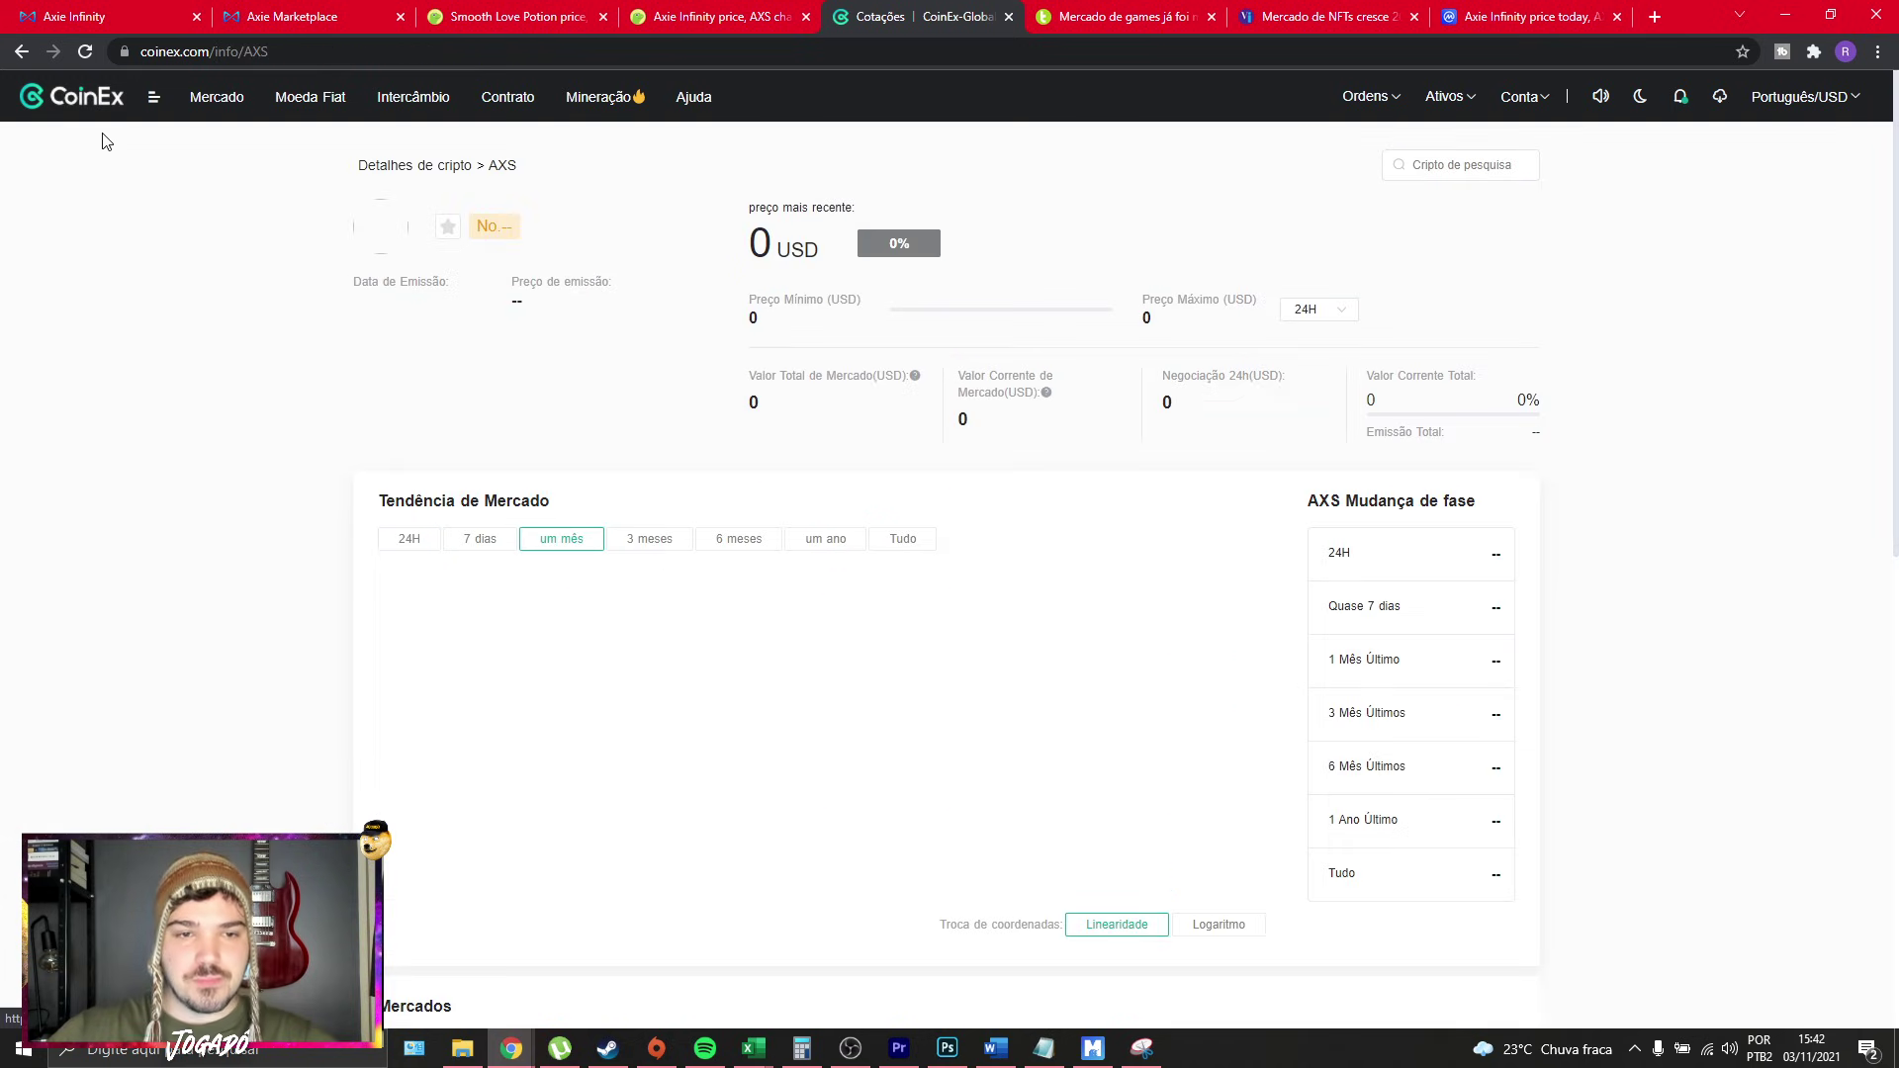
scroll(1566, 367, "down", 2)
scroll(1563, 370, "down", 2)
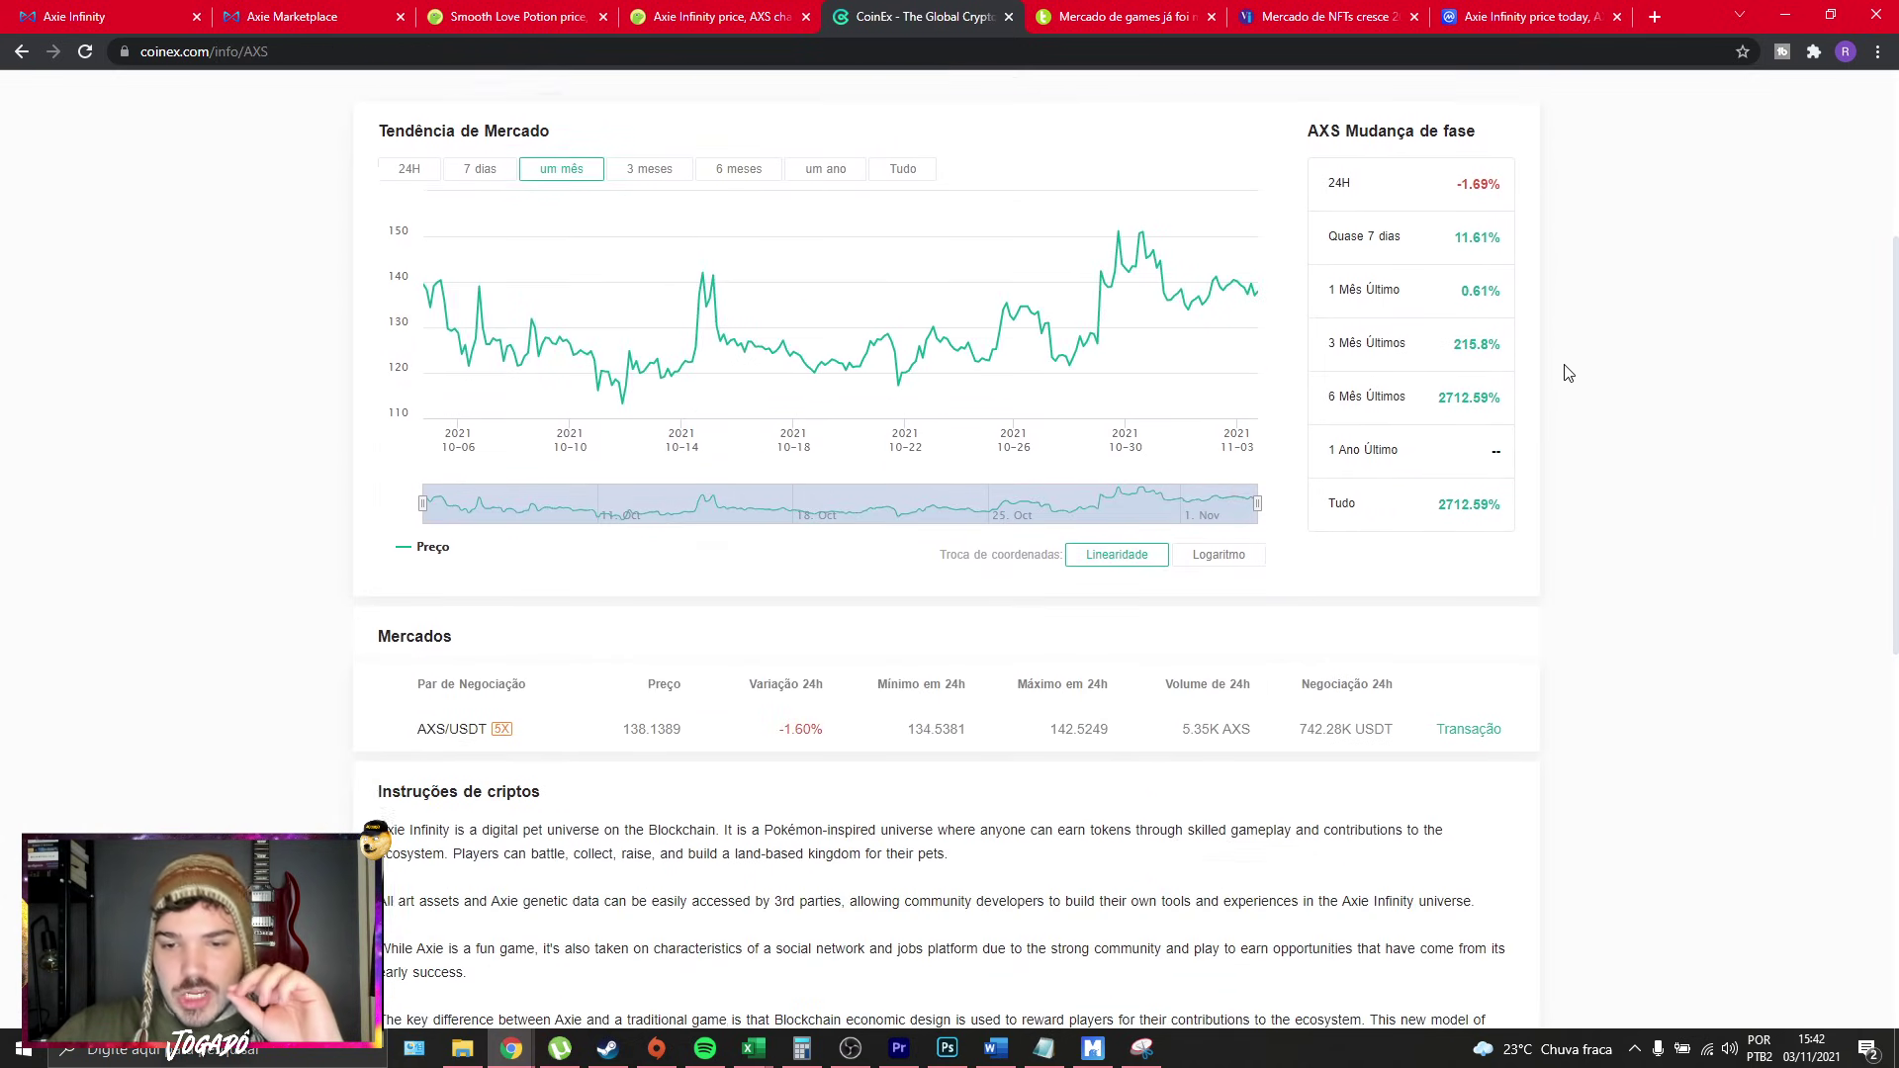
scroll(1545, 383, "up", 4)
scroll(1528, 376, "down", 6)
scroll(1522, 375, "down", 7)
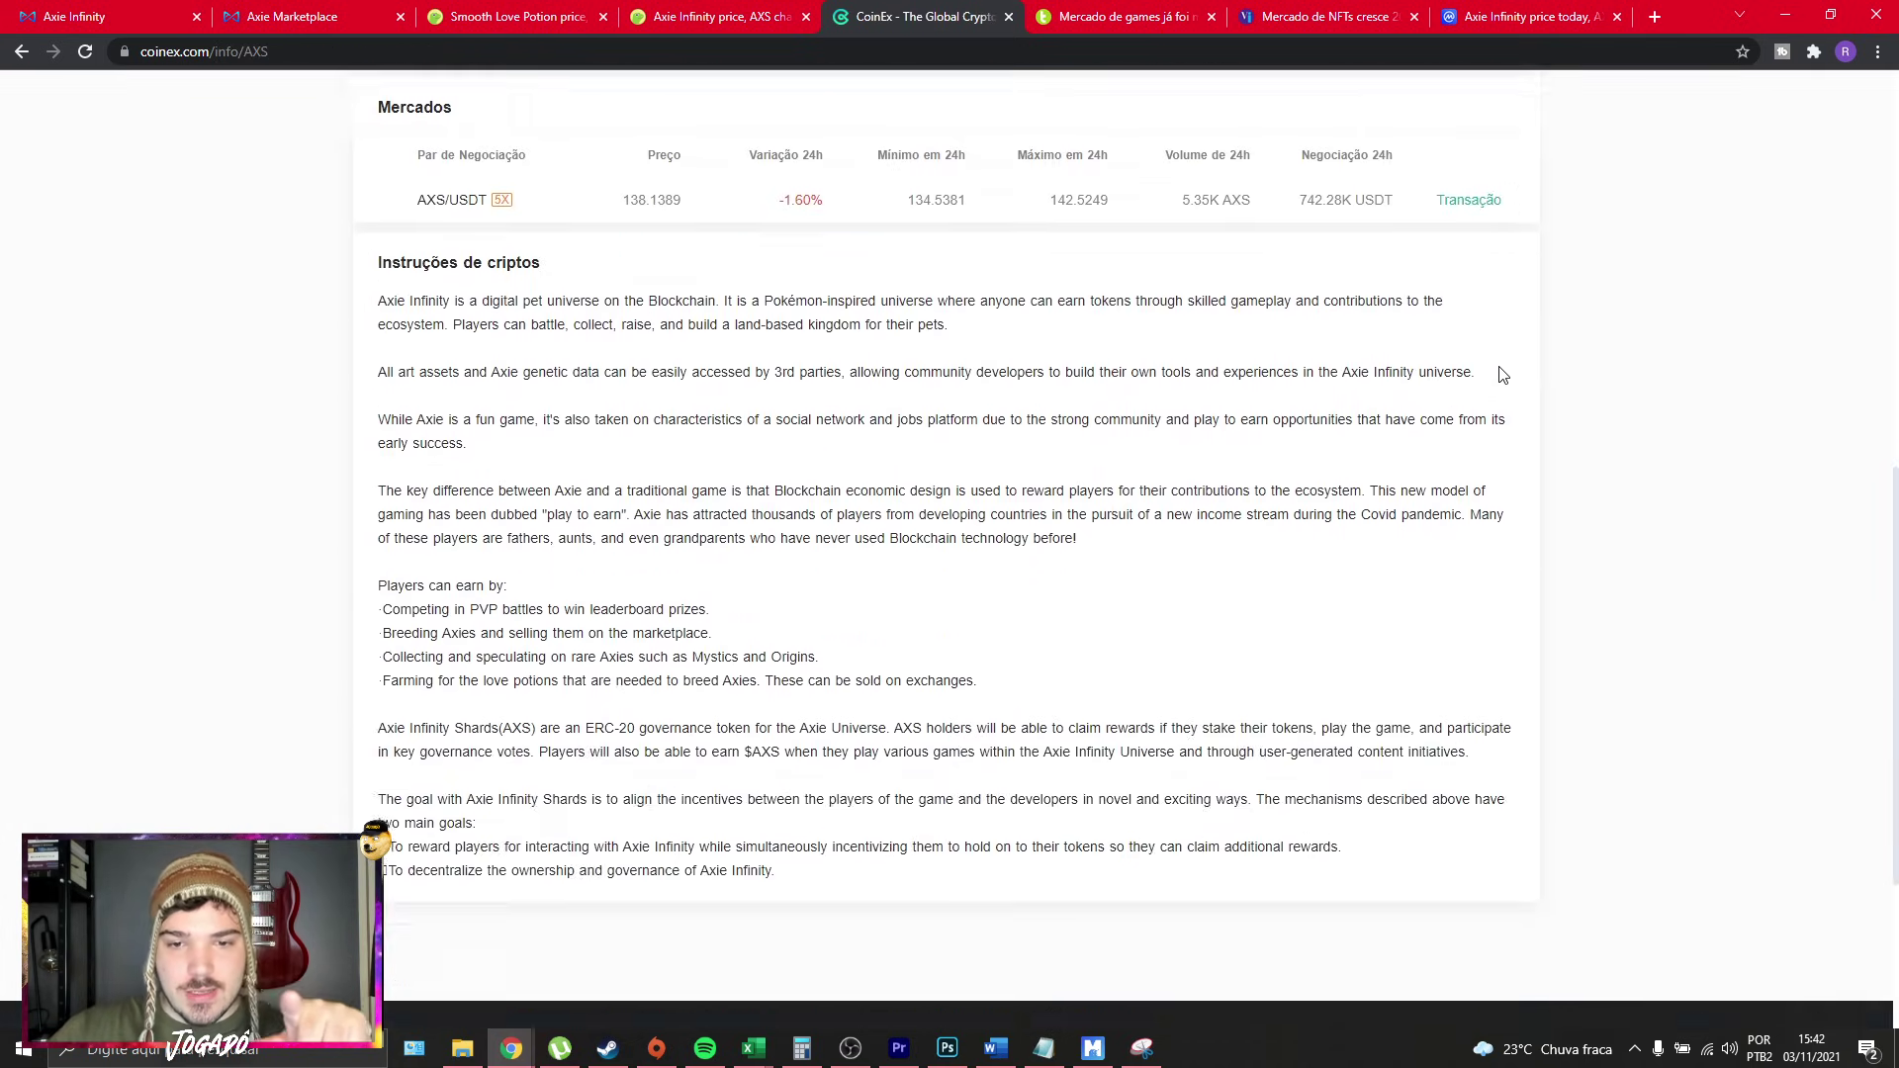
scroll(1088, 514, "up", 9)
scroll(719, 575, "up", 3)
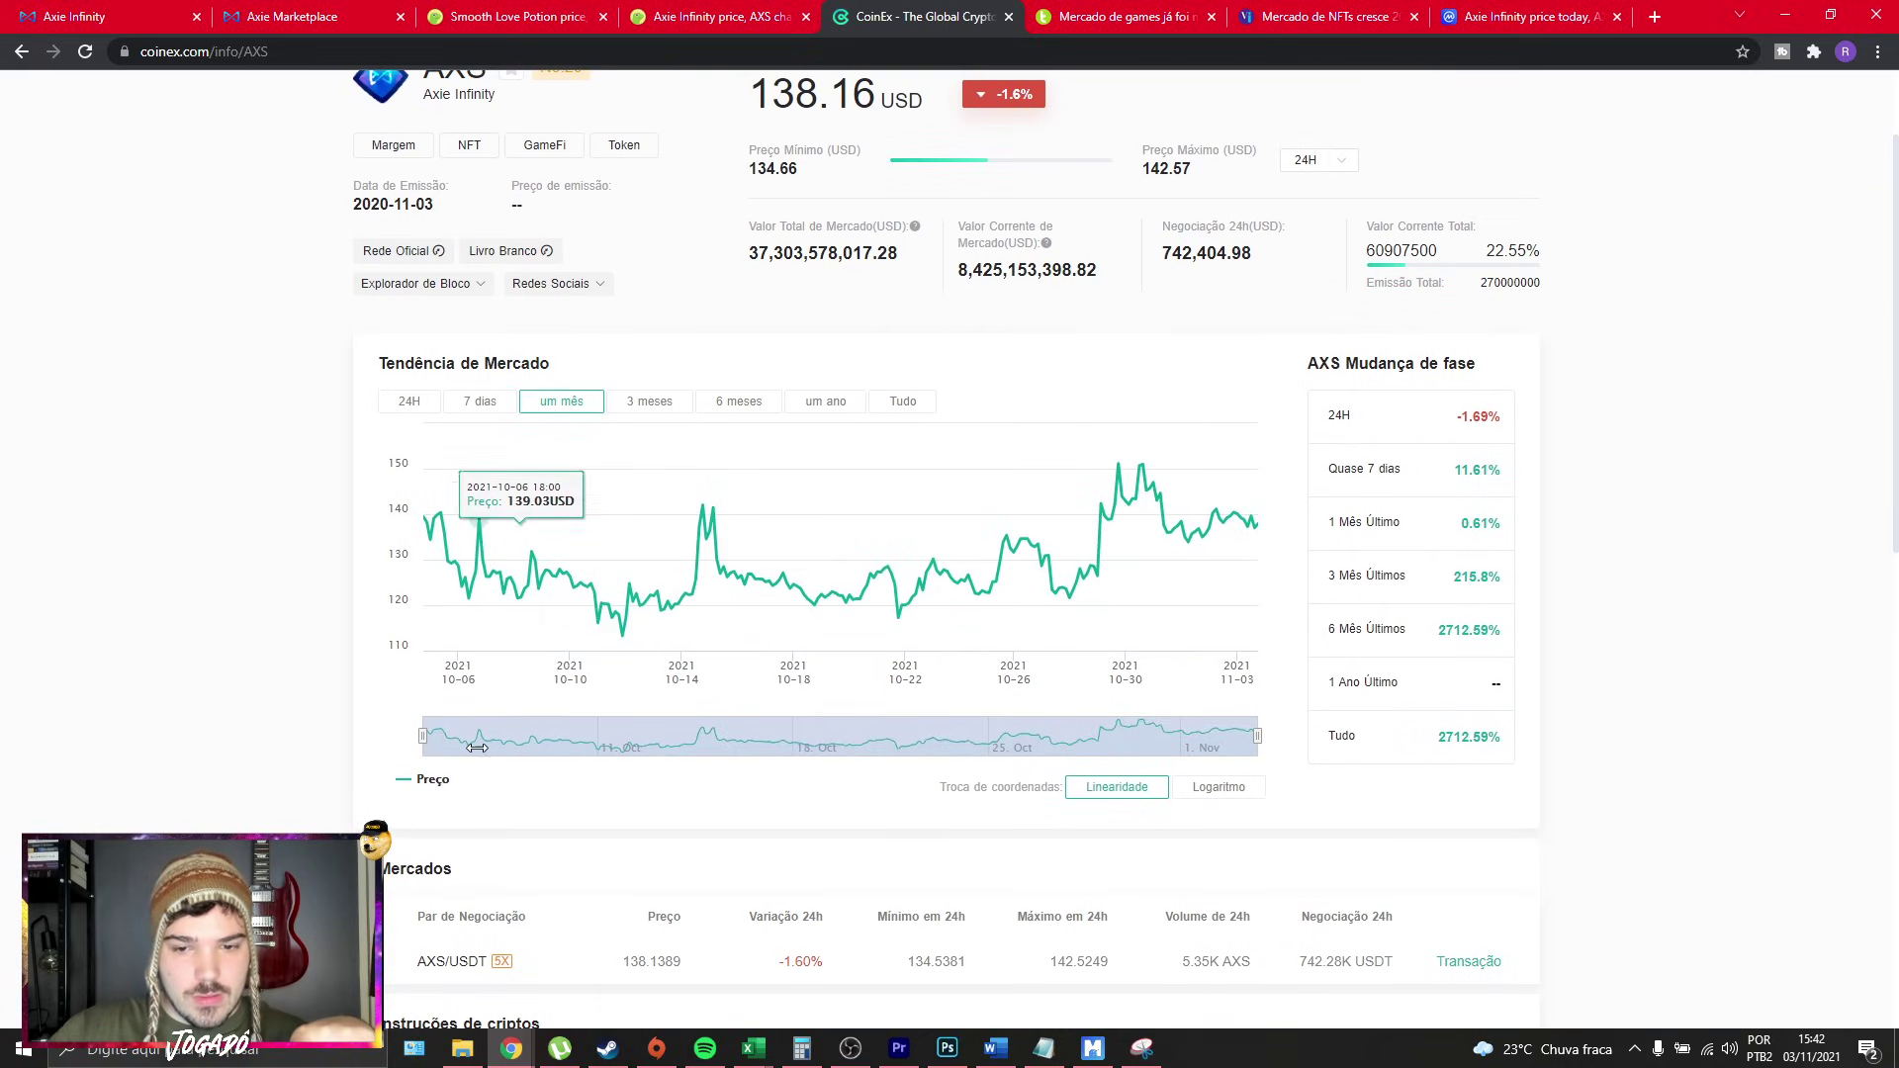
scroll(1424, 841, "down", 2)
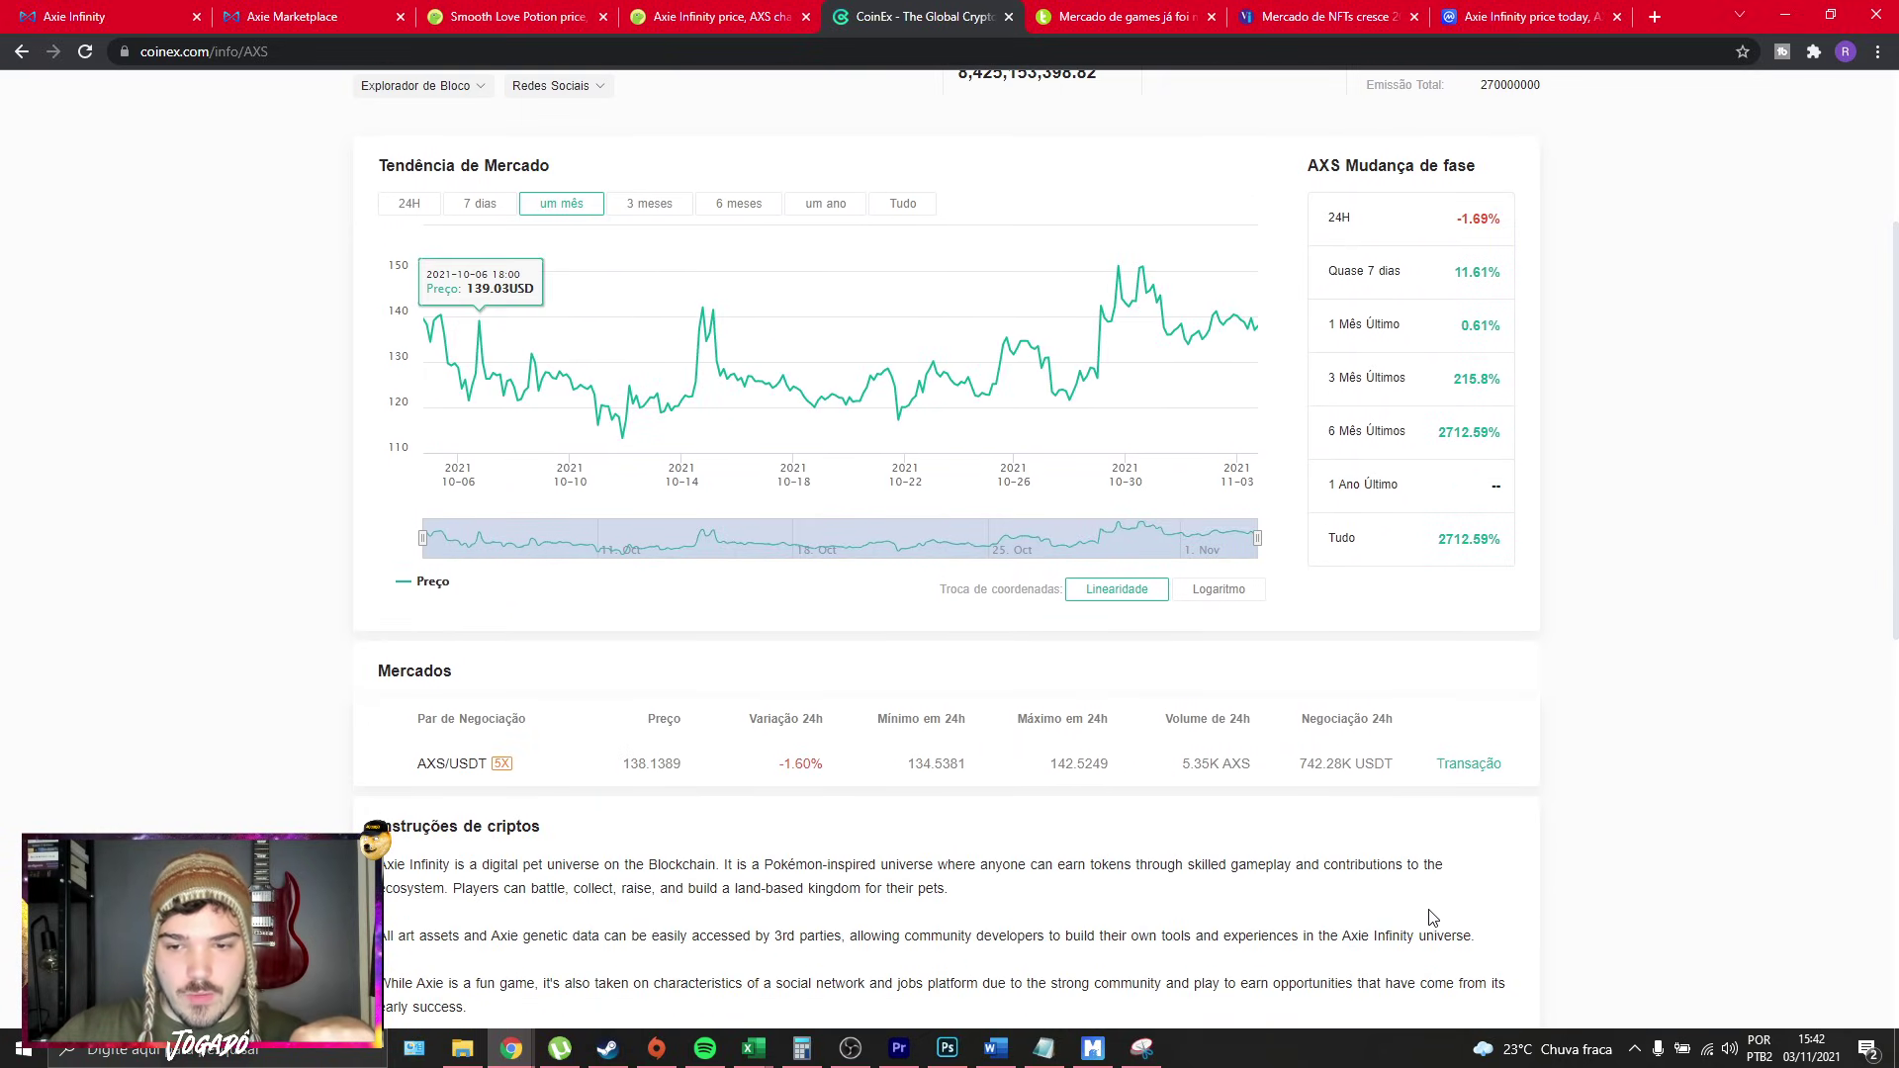
Open spot trading for the AXS/USDT pair and bring the limit order form into view.
left_click(1464, 764)
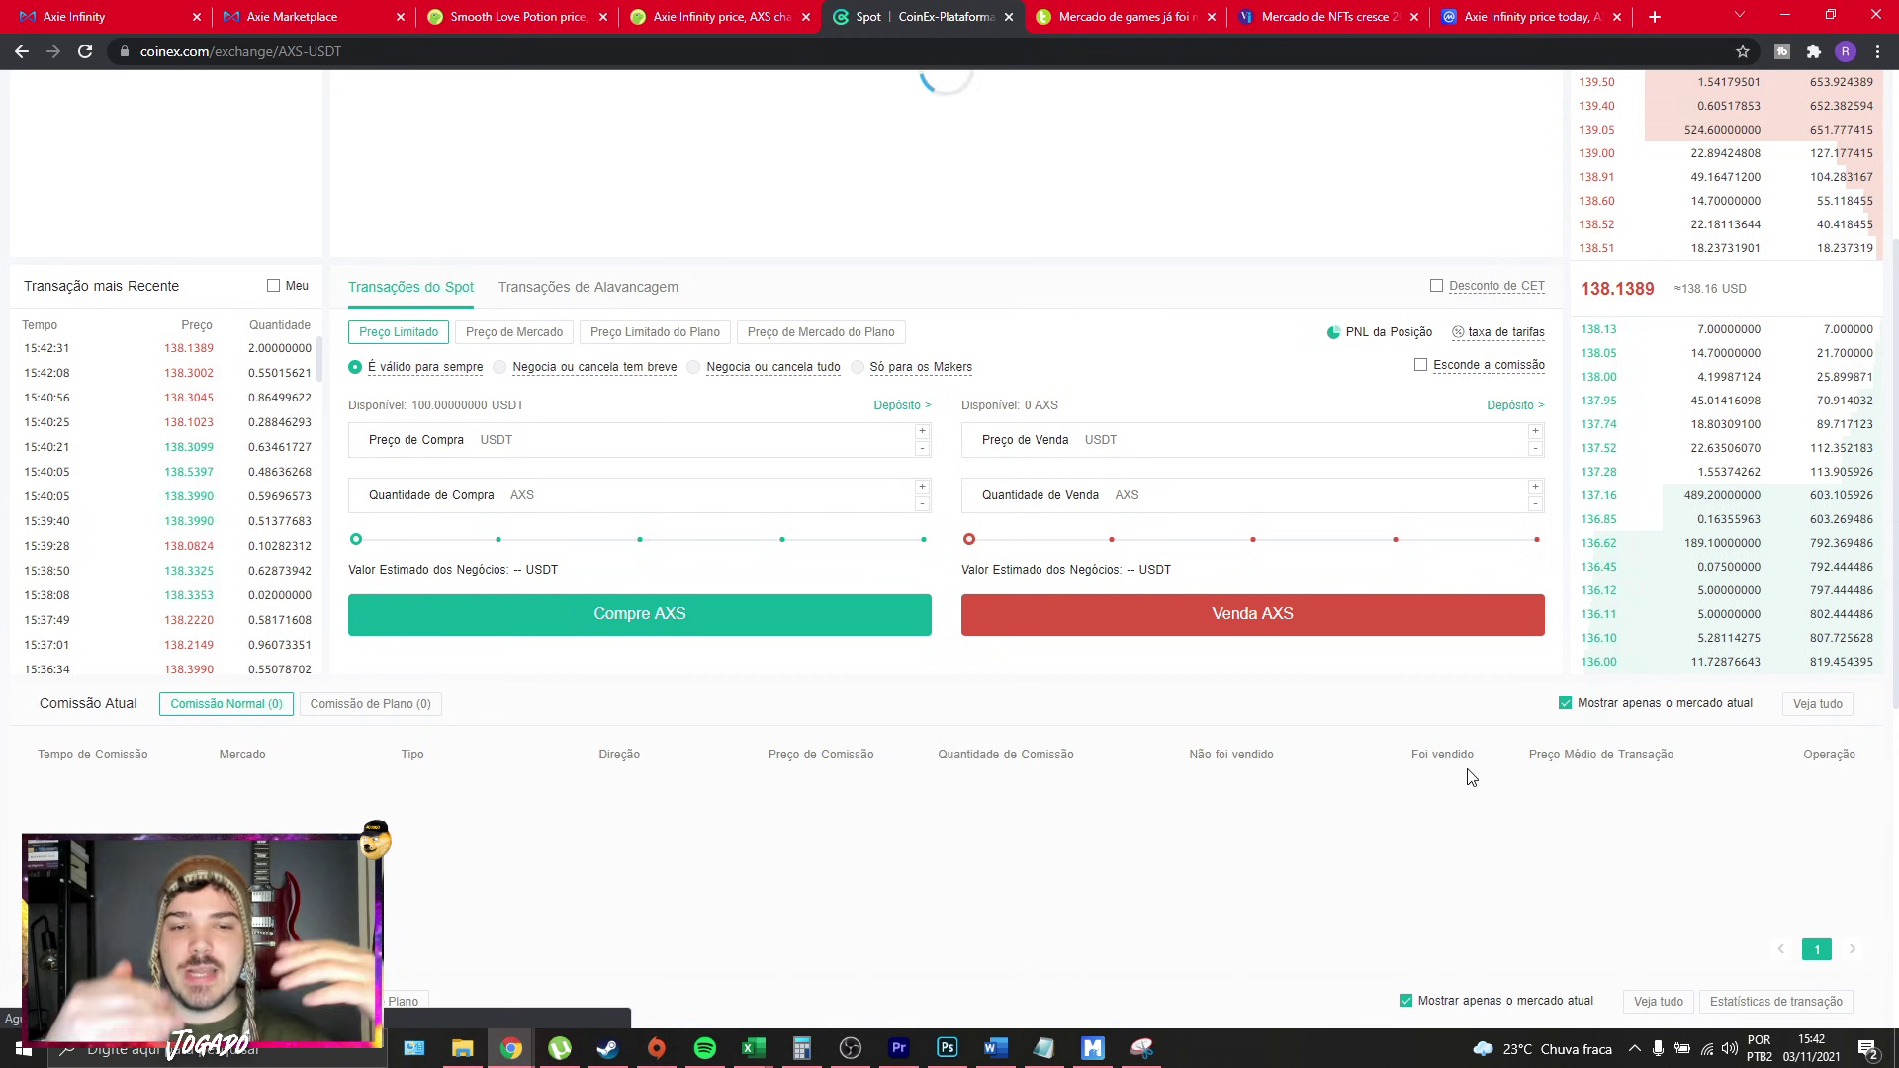
scroll(1005, 534, "up", 4)
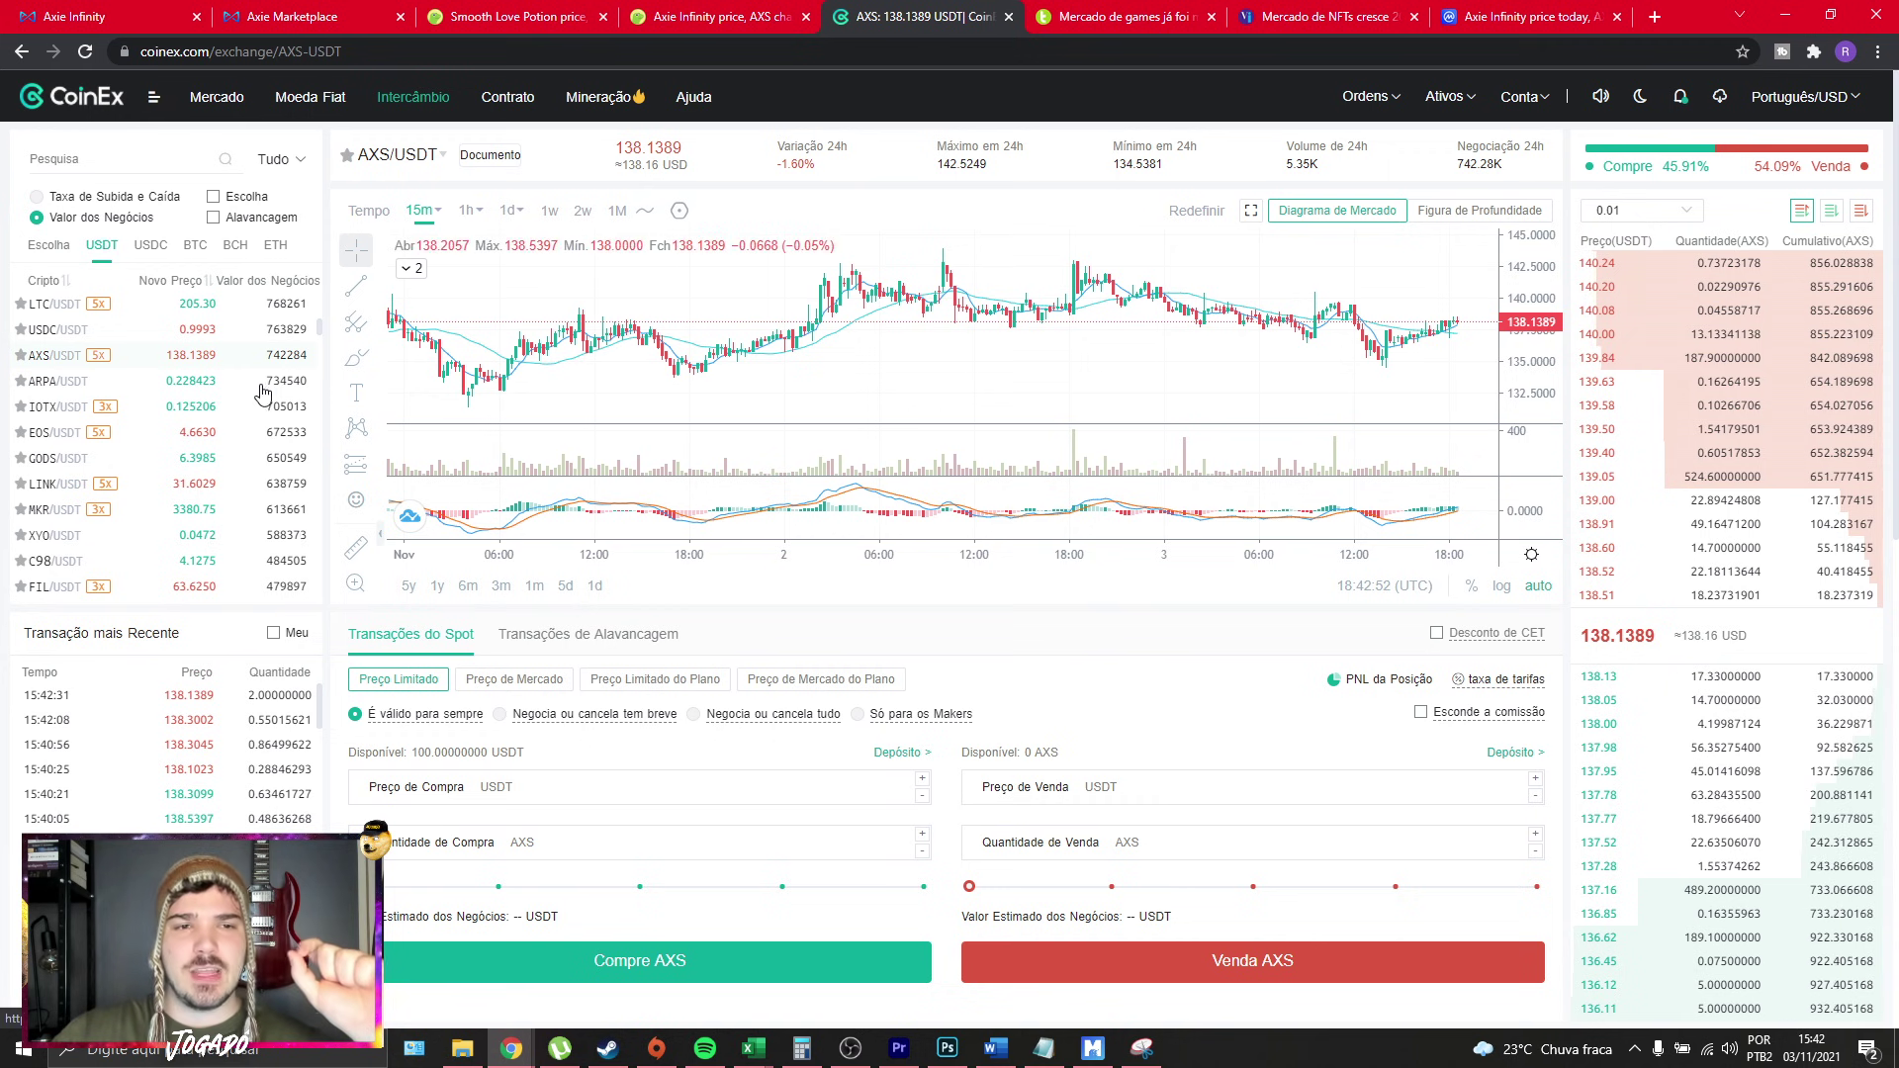
scroll(751, 801, "down", 1)
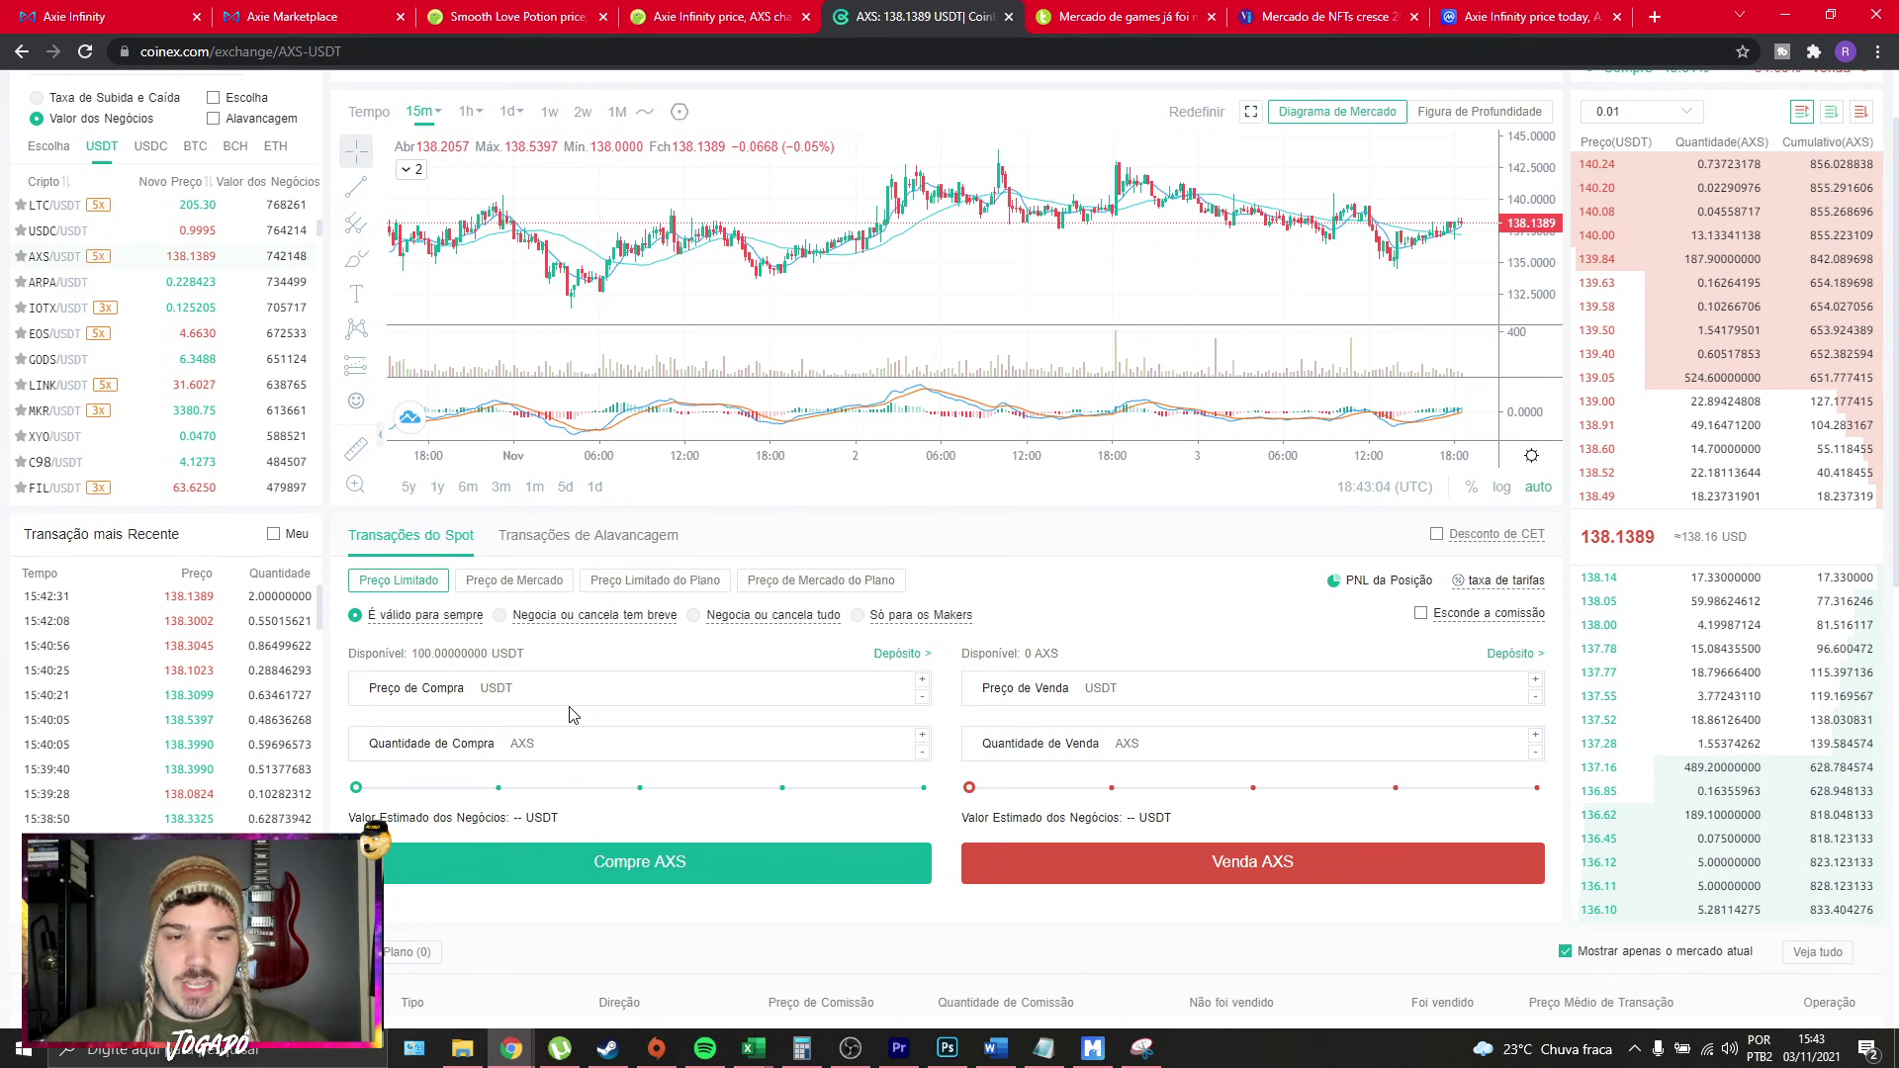
scroll(577, 697, "down", 1)
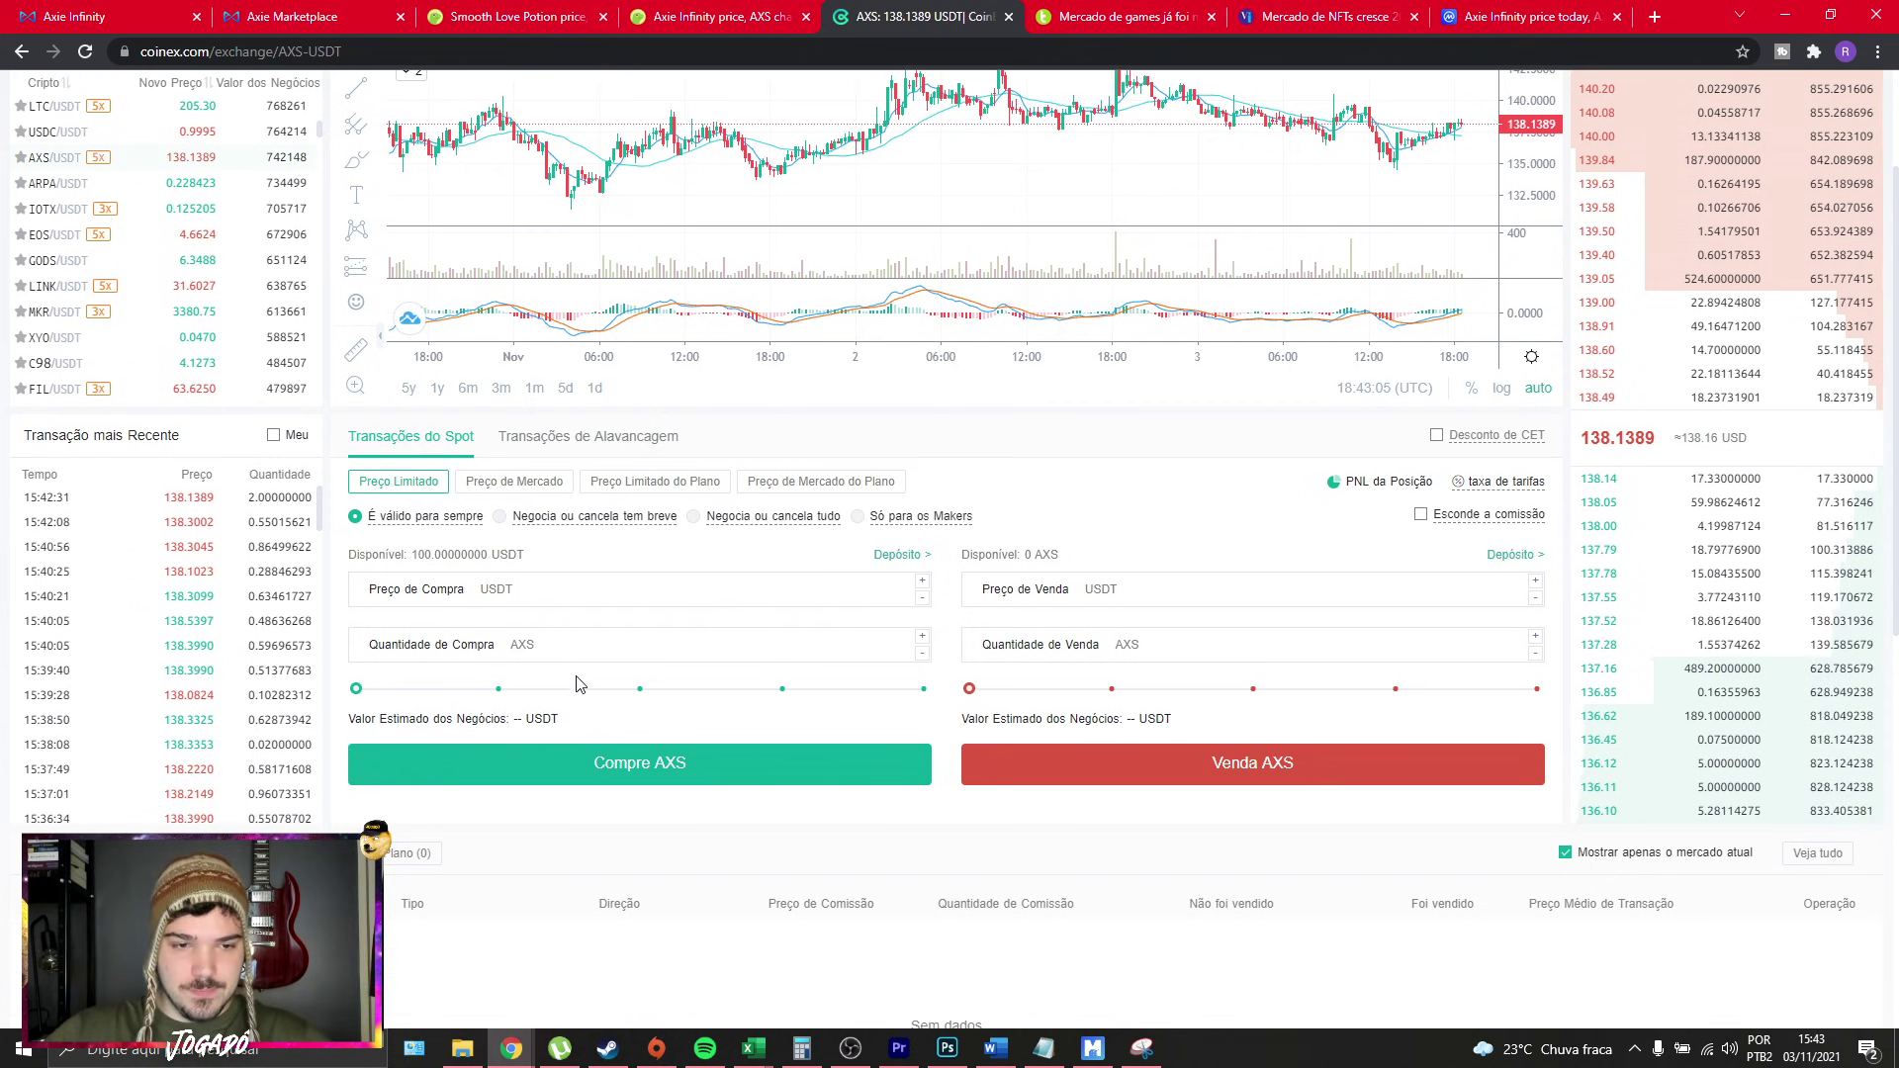
Try to set the AXS purchase amount to 50% of the available USDT balance.
left_click(593, 644)
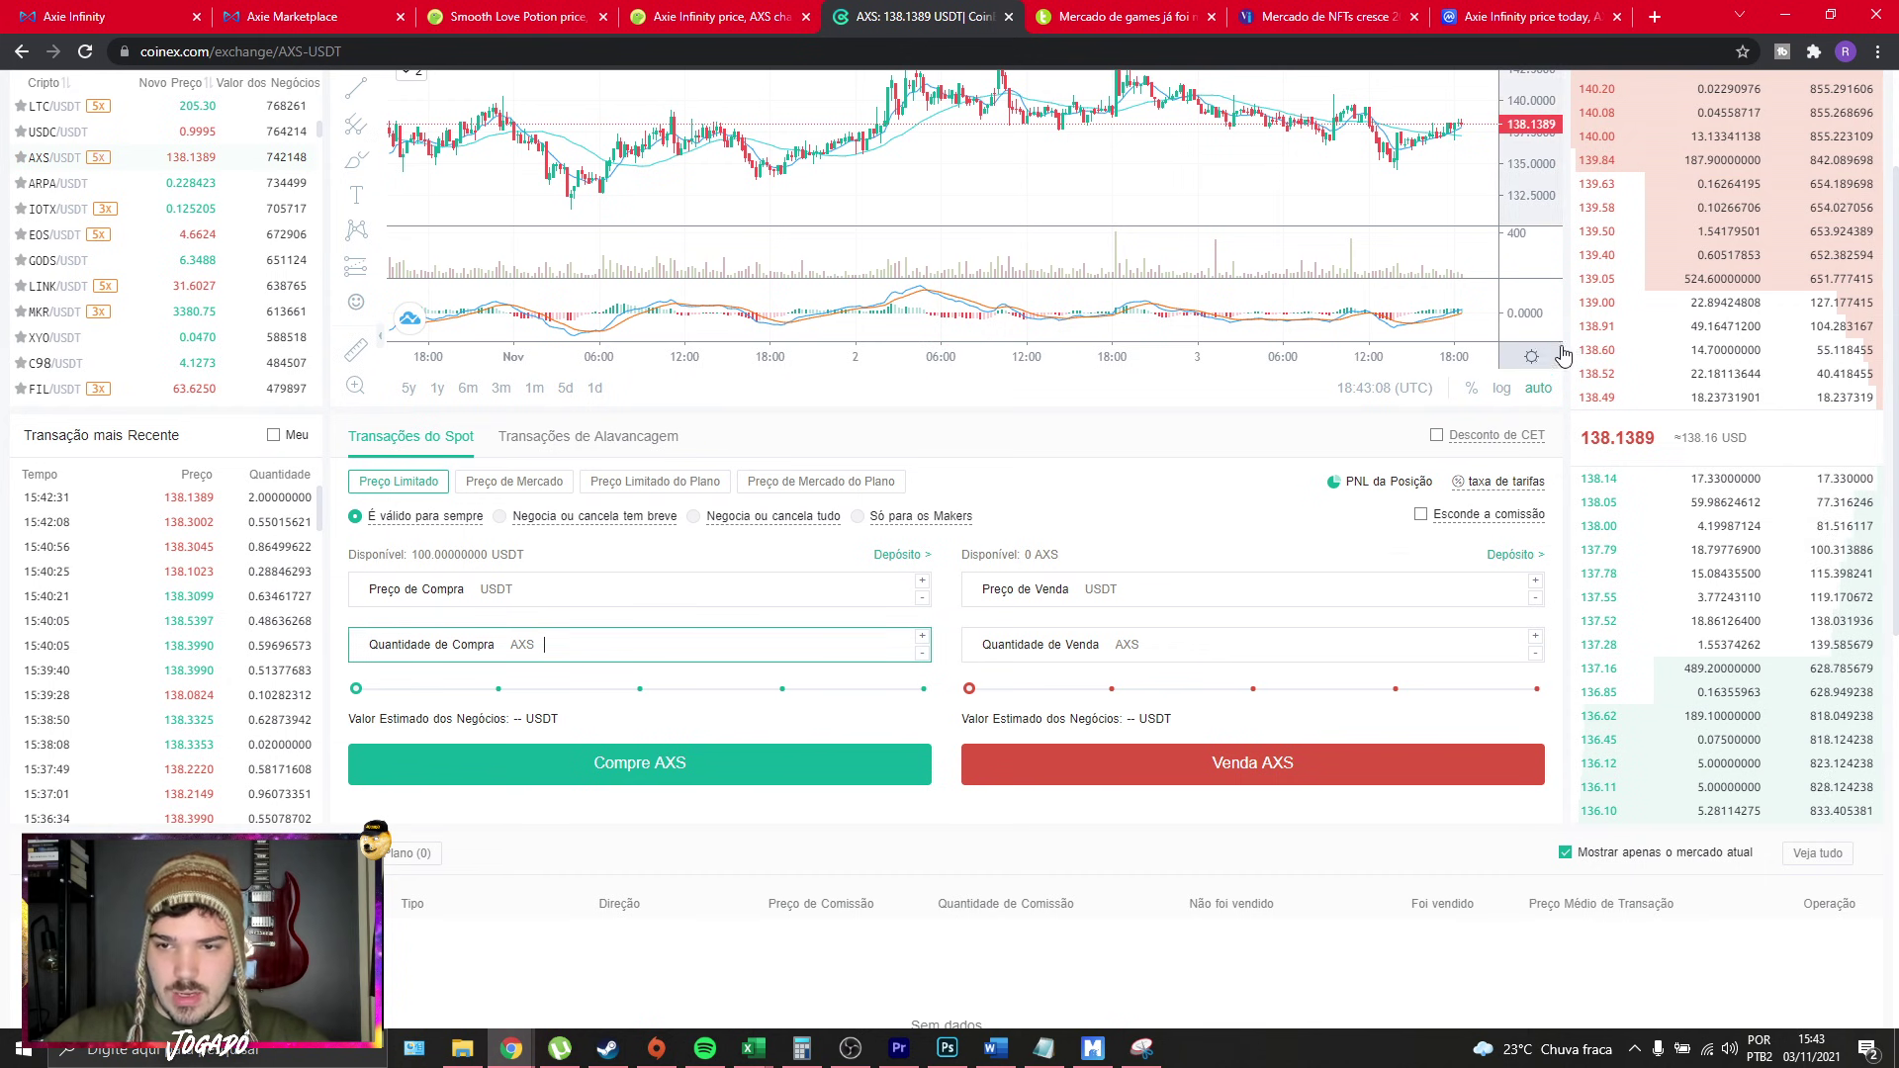
scroll(844, 623, "down", 1)
scroll(608, 682, "up", 1)
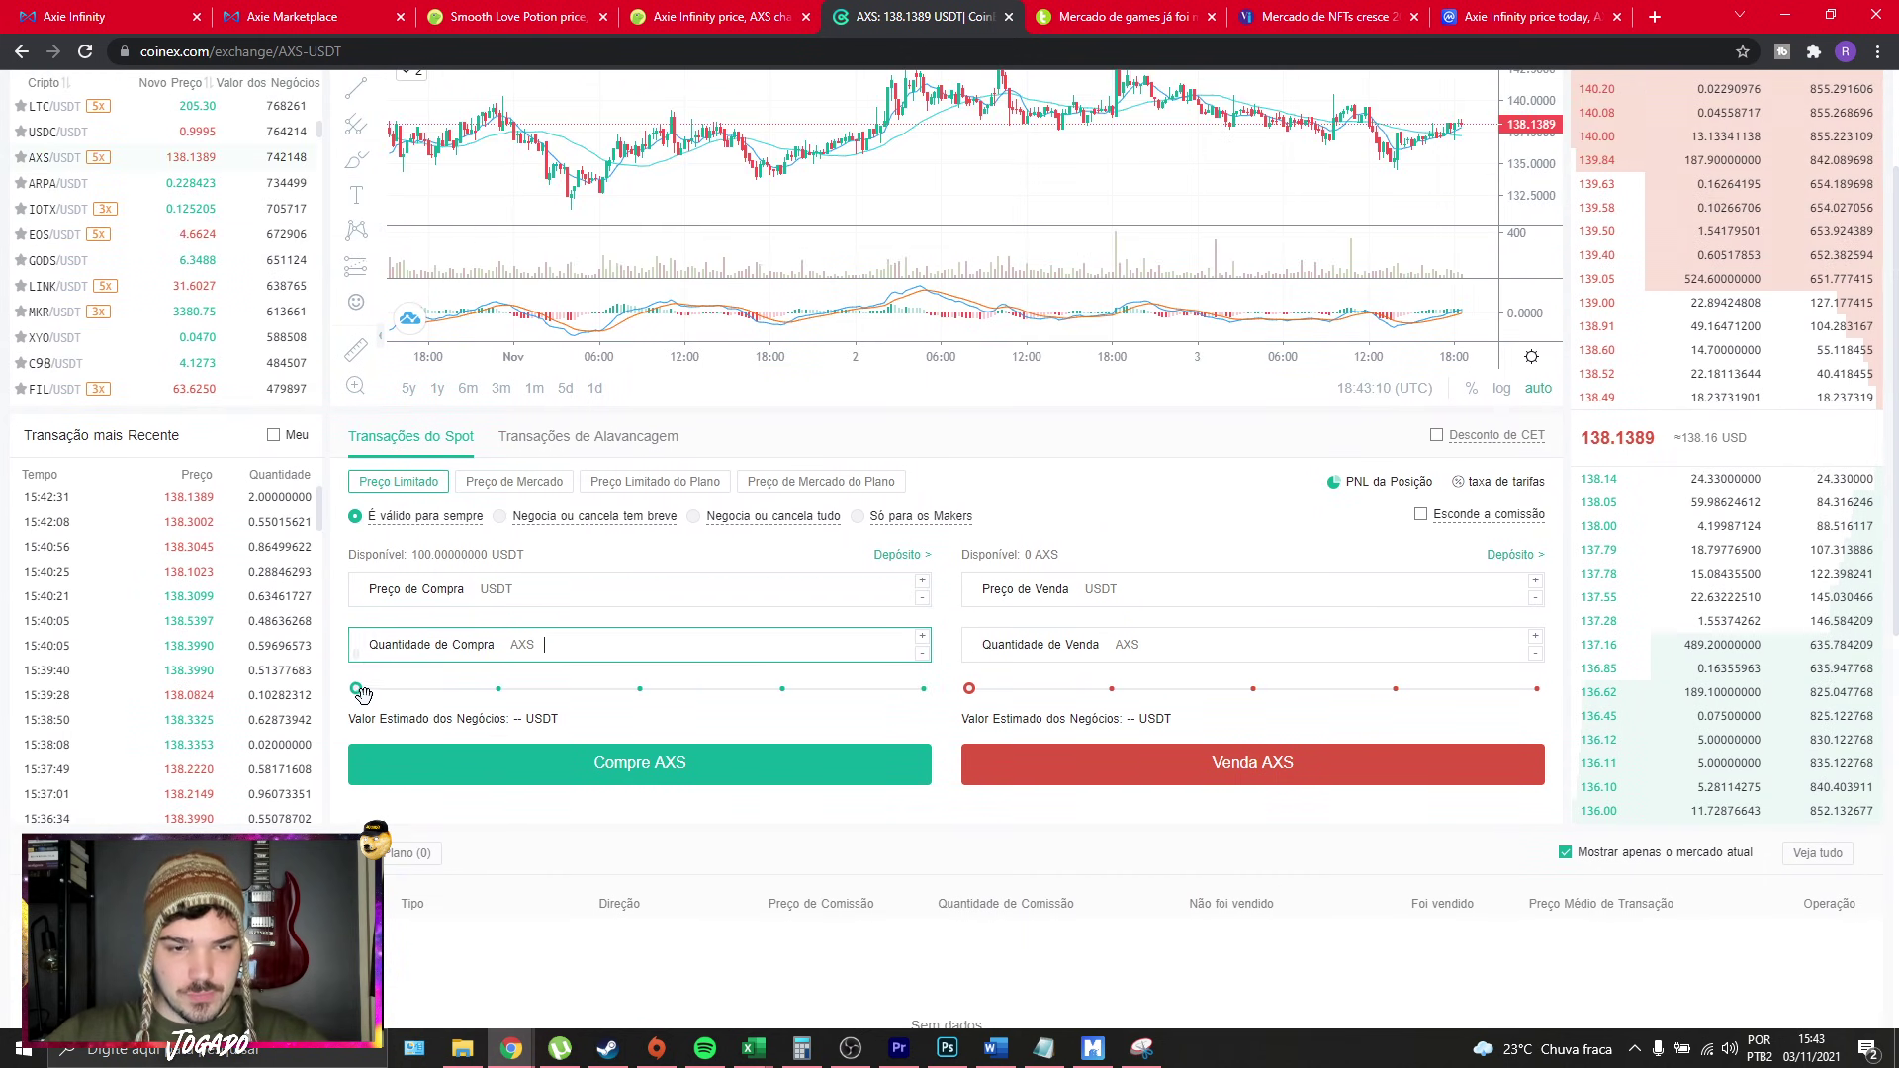
left_click_drag(355, 689, 639, 702)
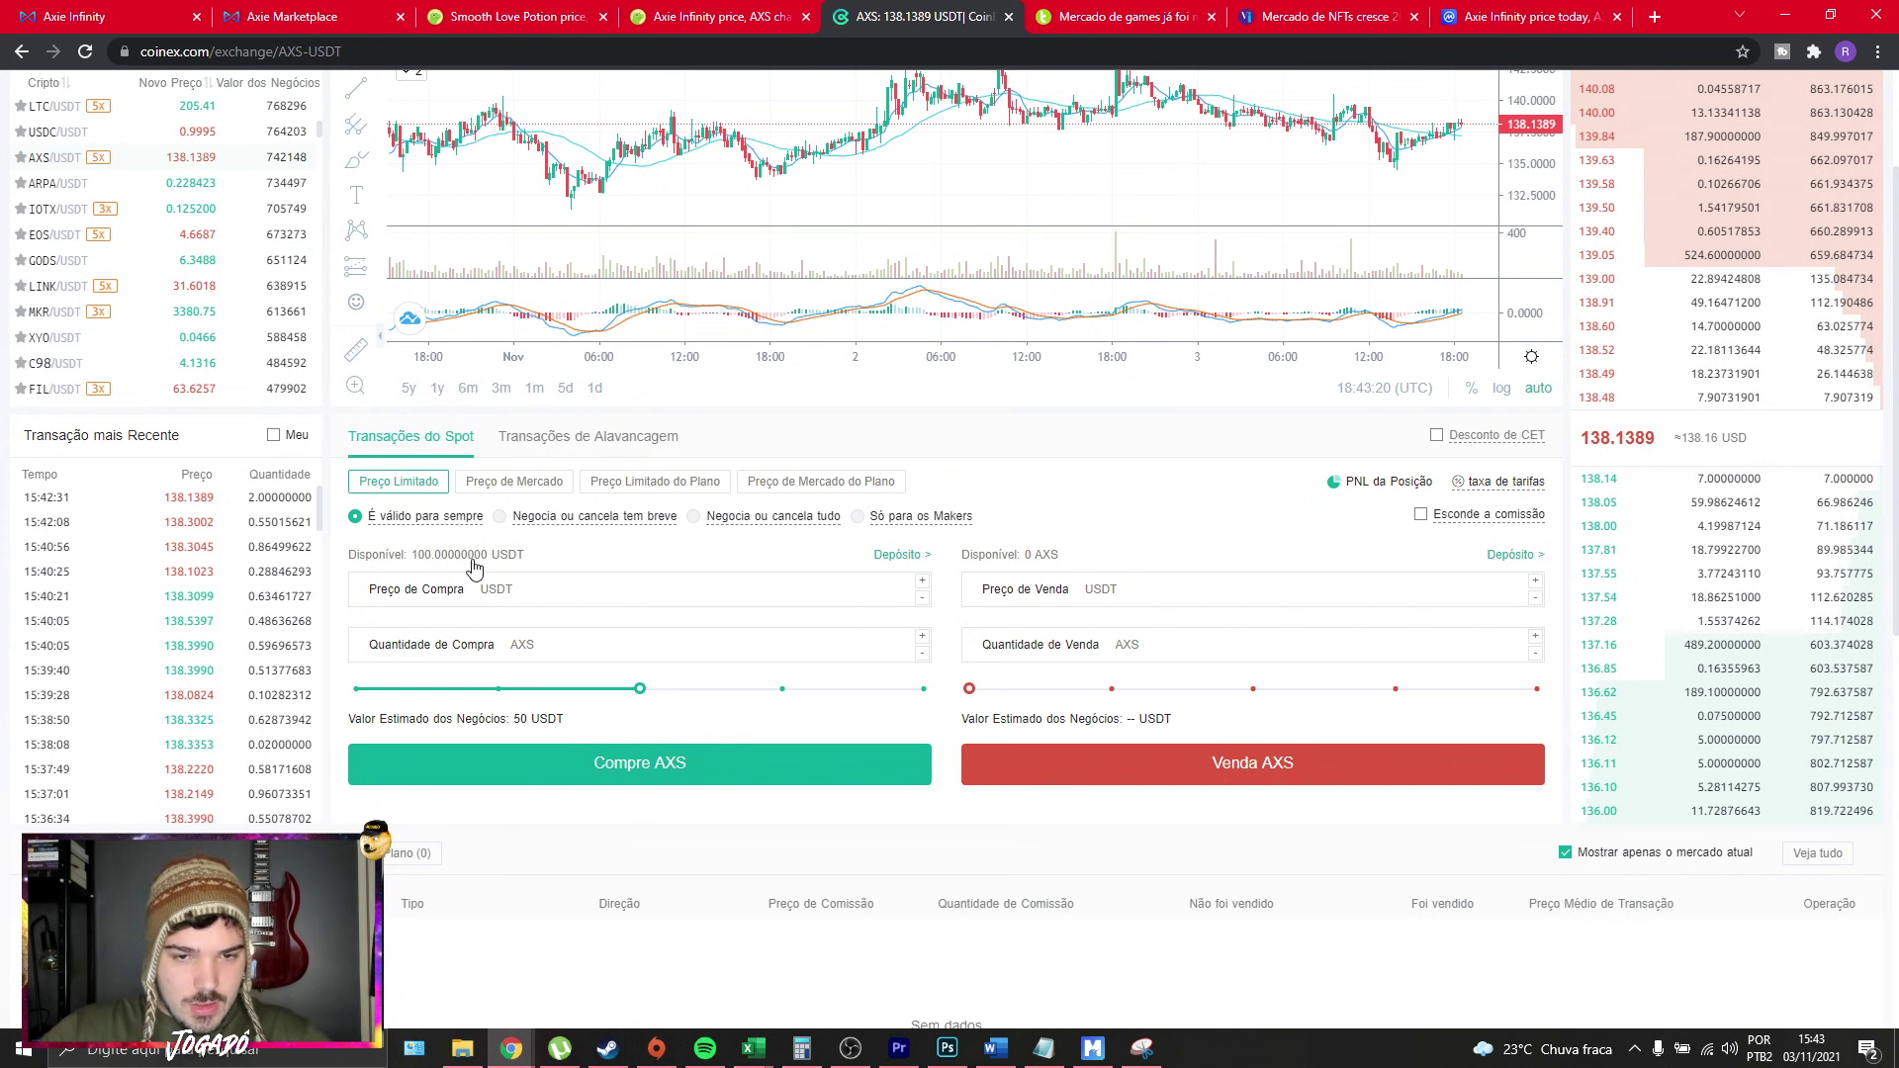
left_click(552, 646)
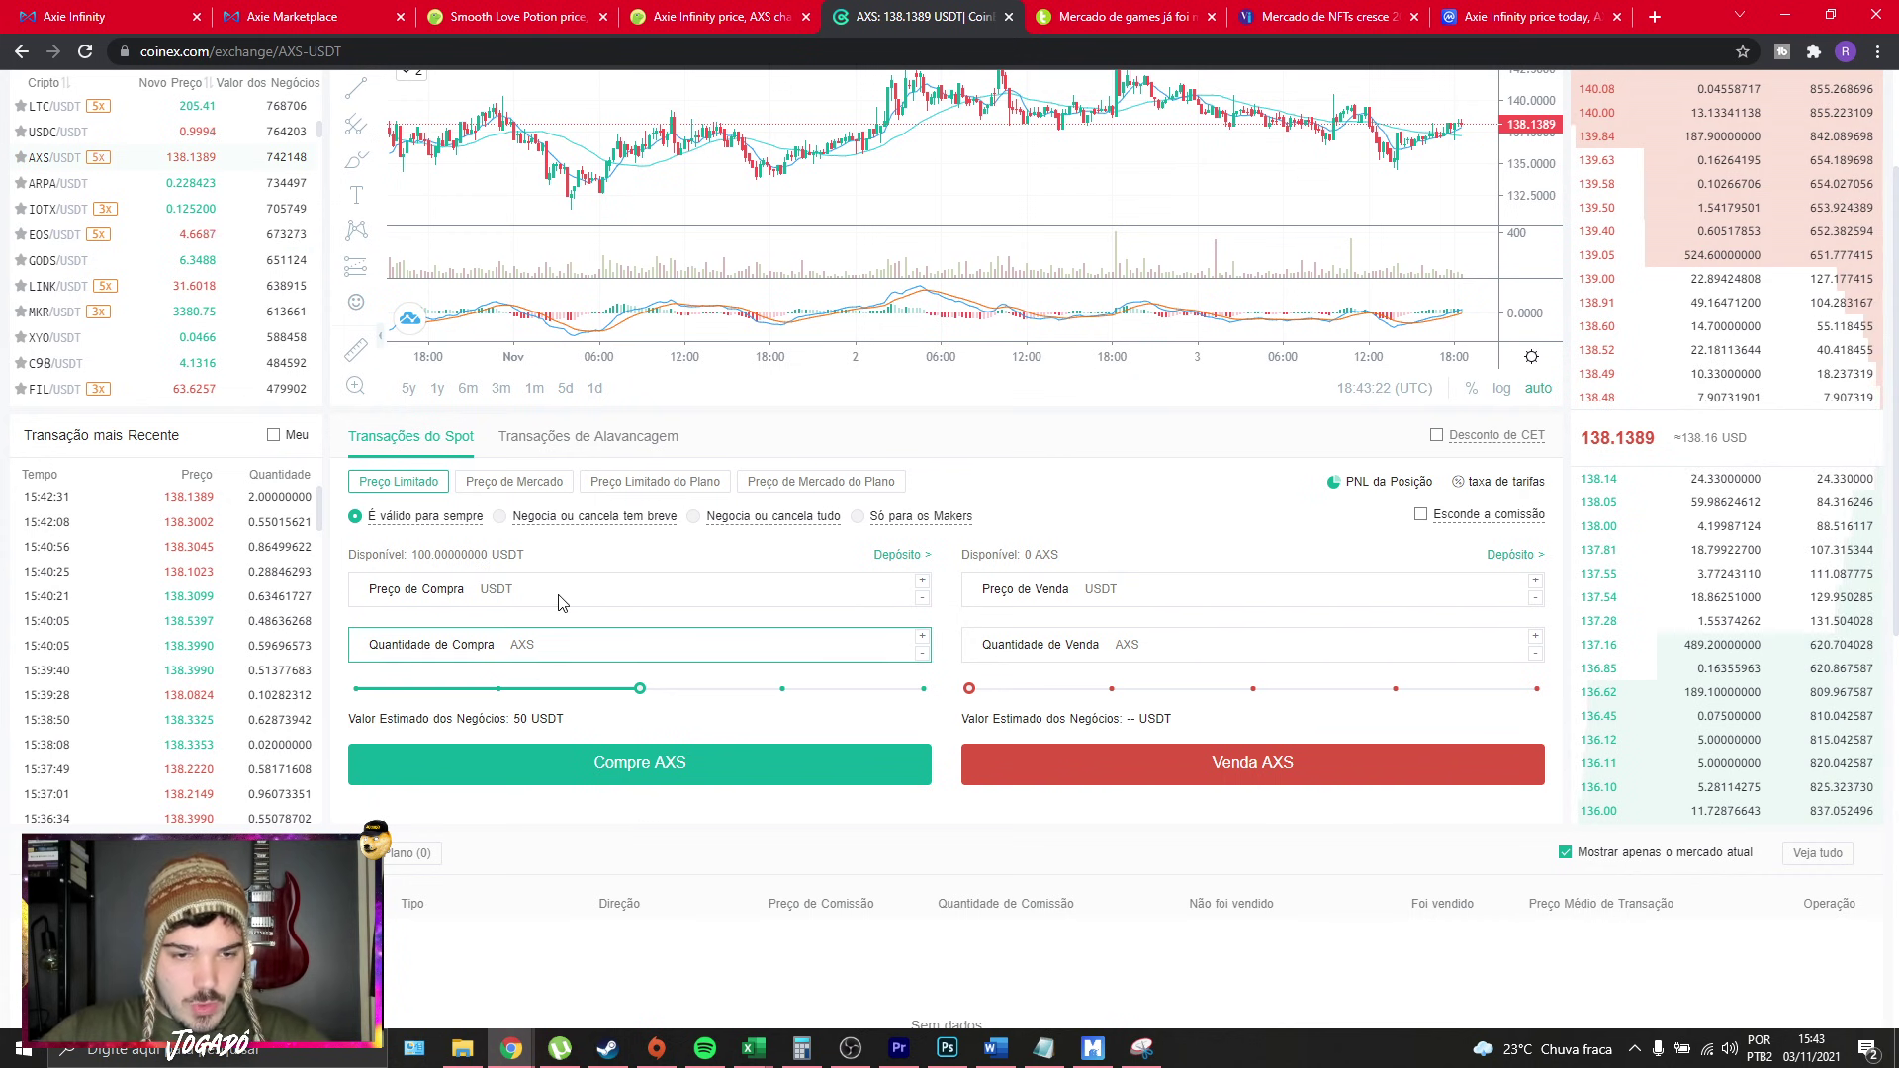
Set the purchase price of the AXS limit order to 139 USDT.
left_click(493, 596)
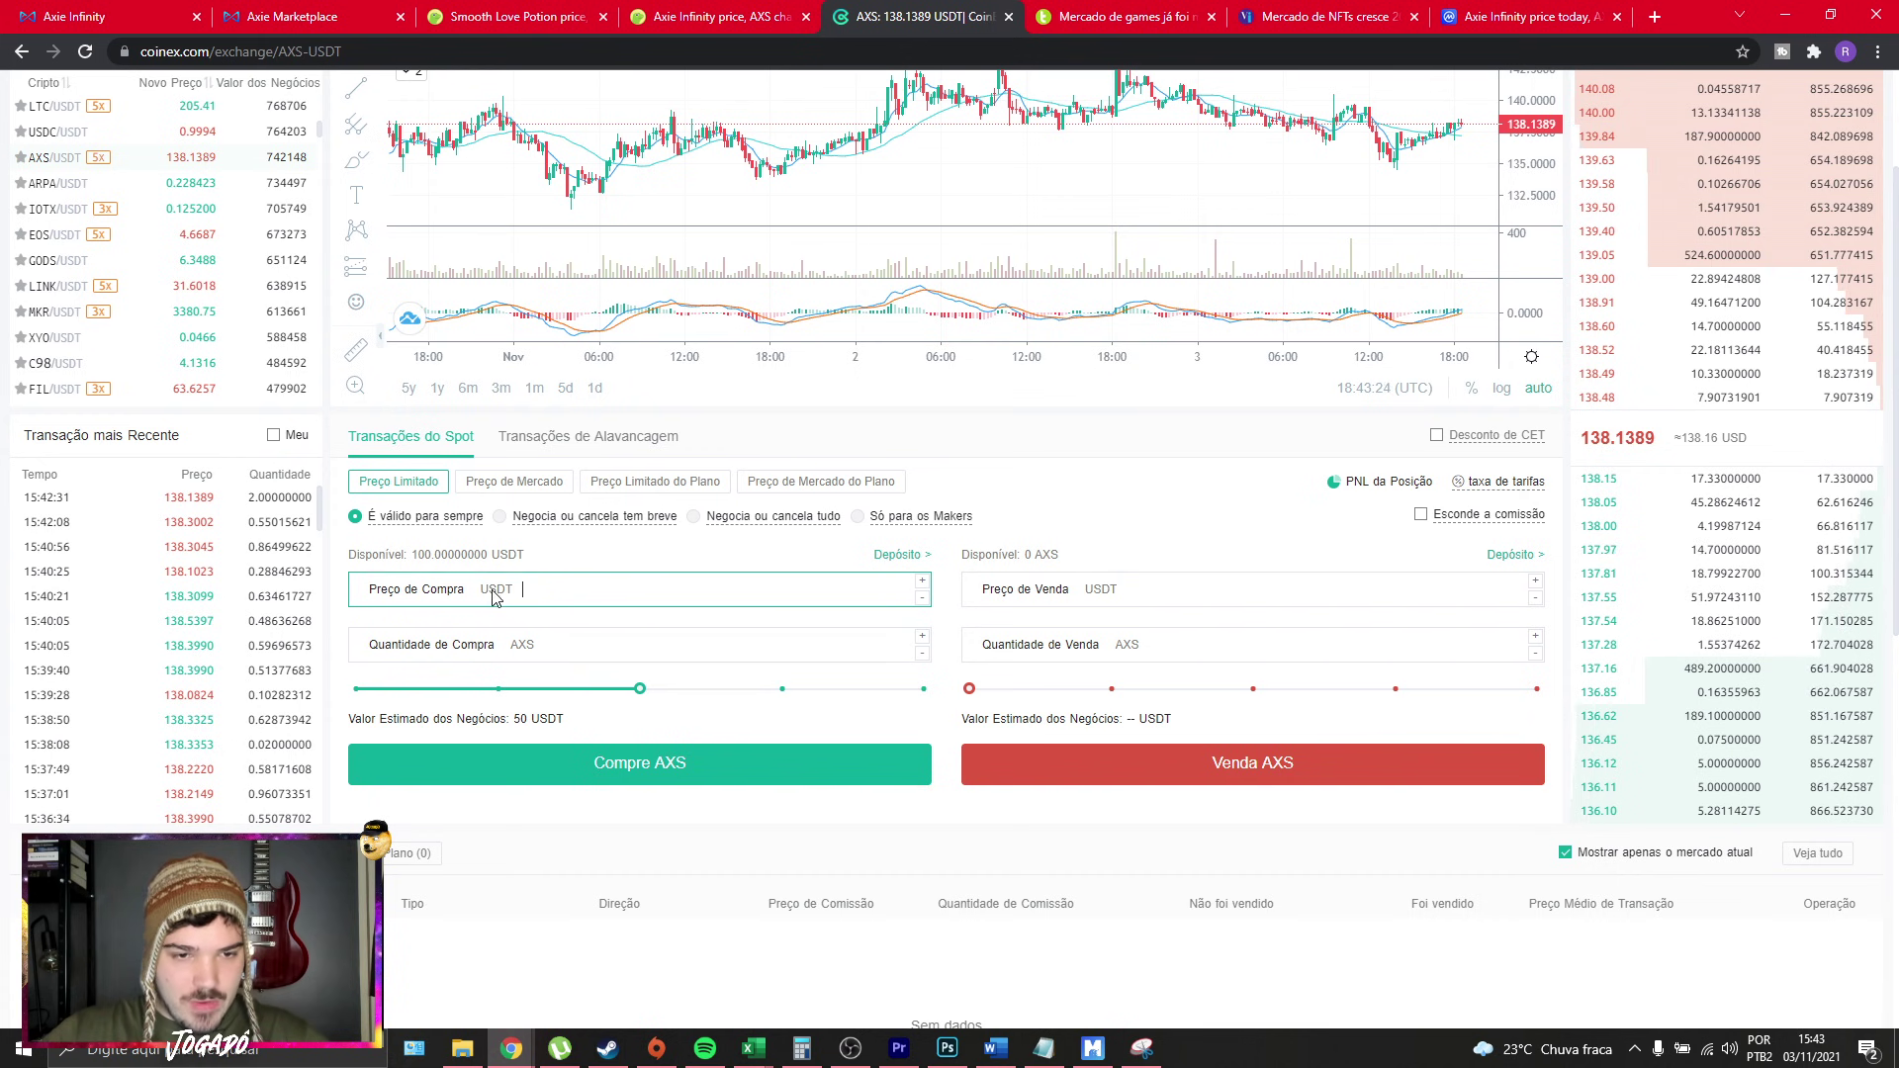
scroll(140, 591, "up", 3)
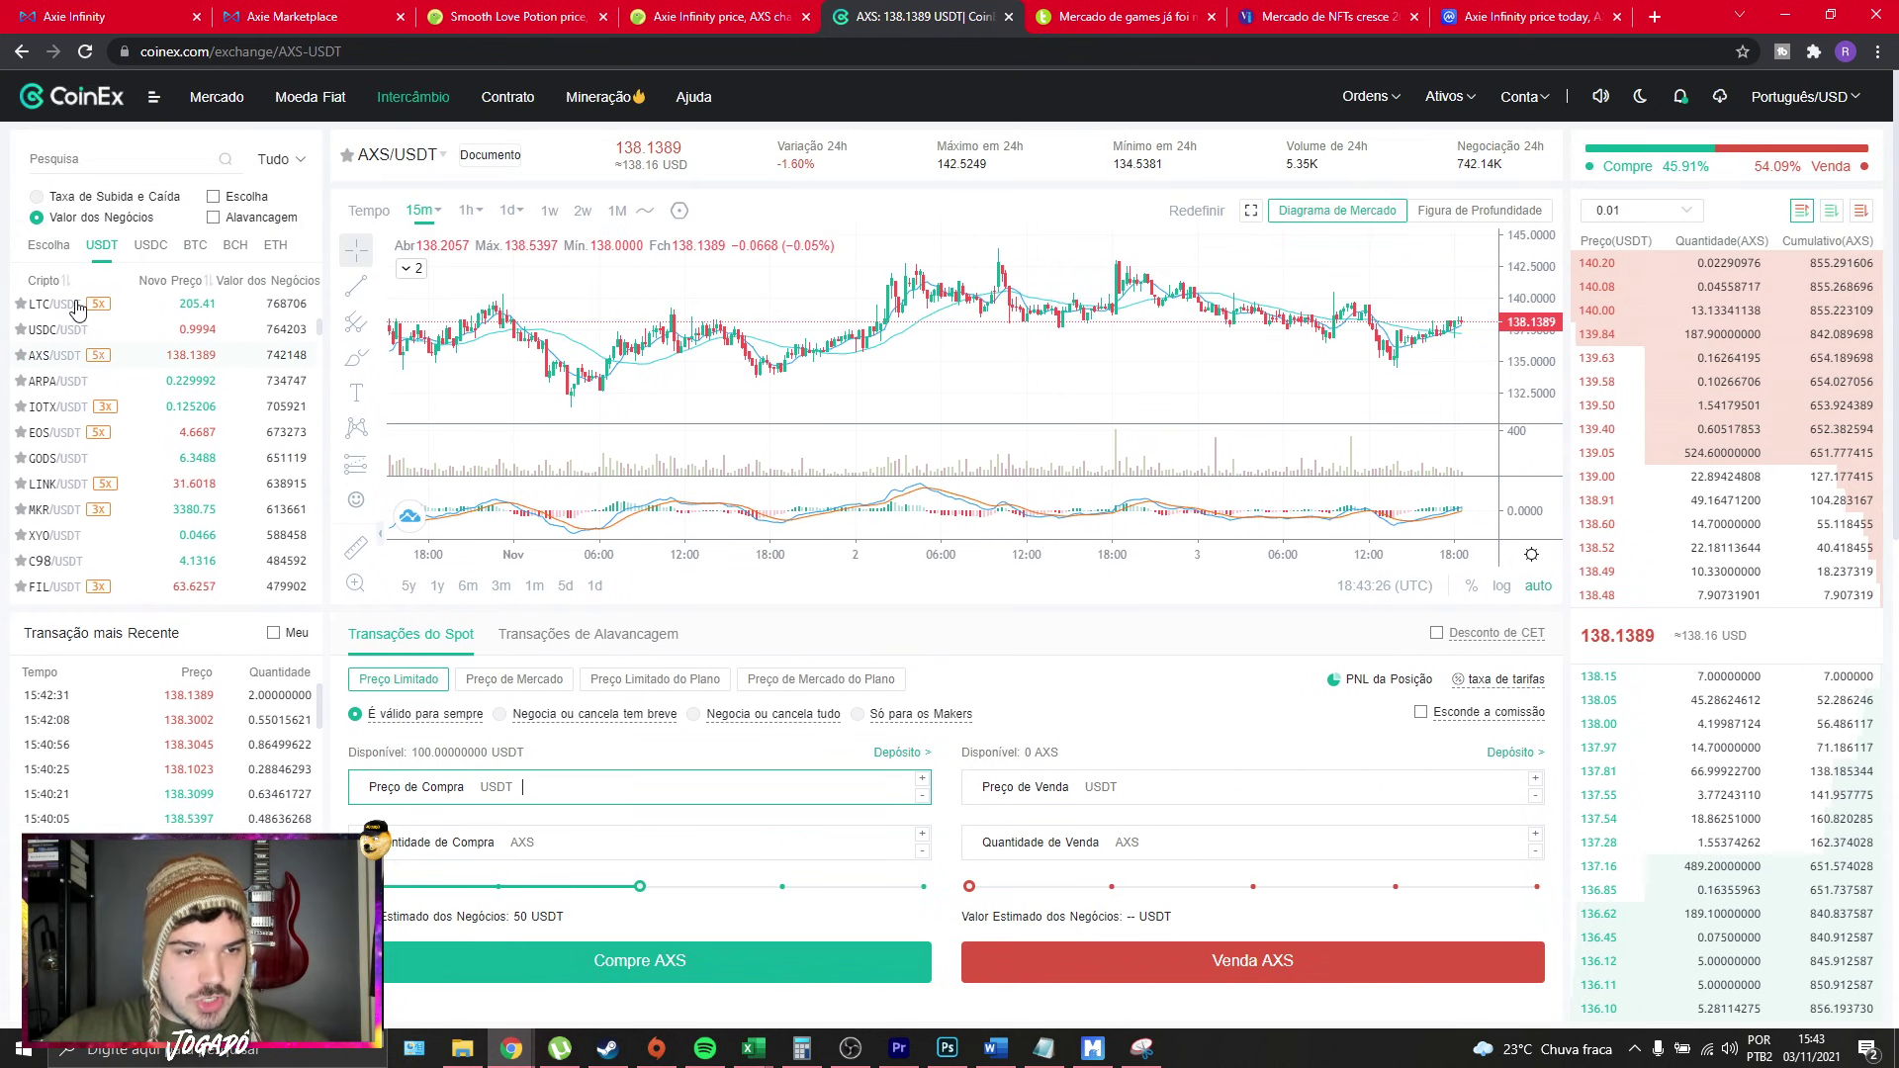
scroll(70, 479, "down", 1)
scroll(67, 478, "down", 1)
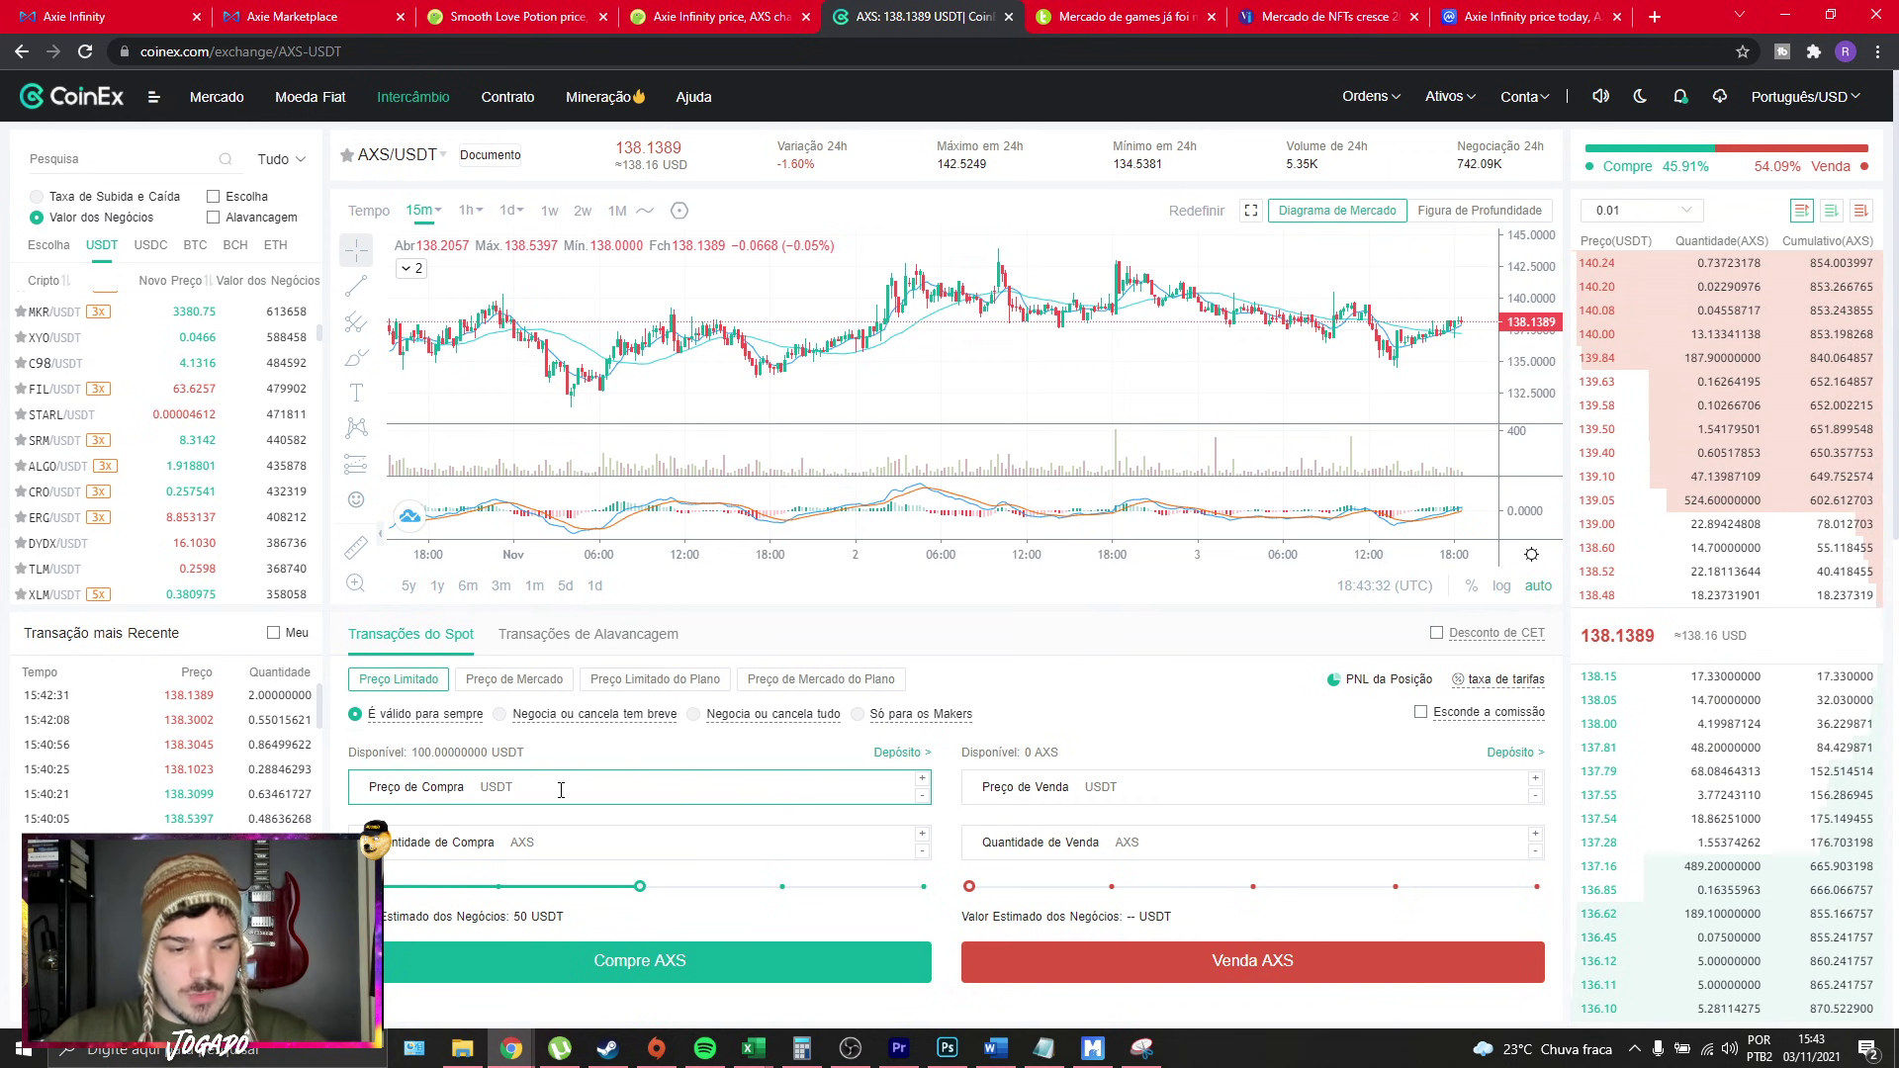
type("13")
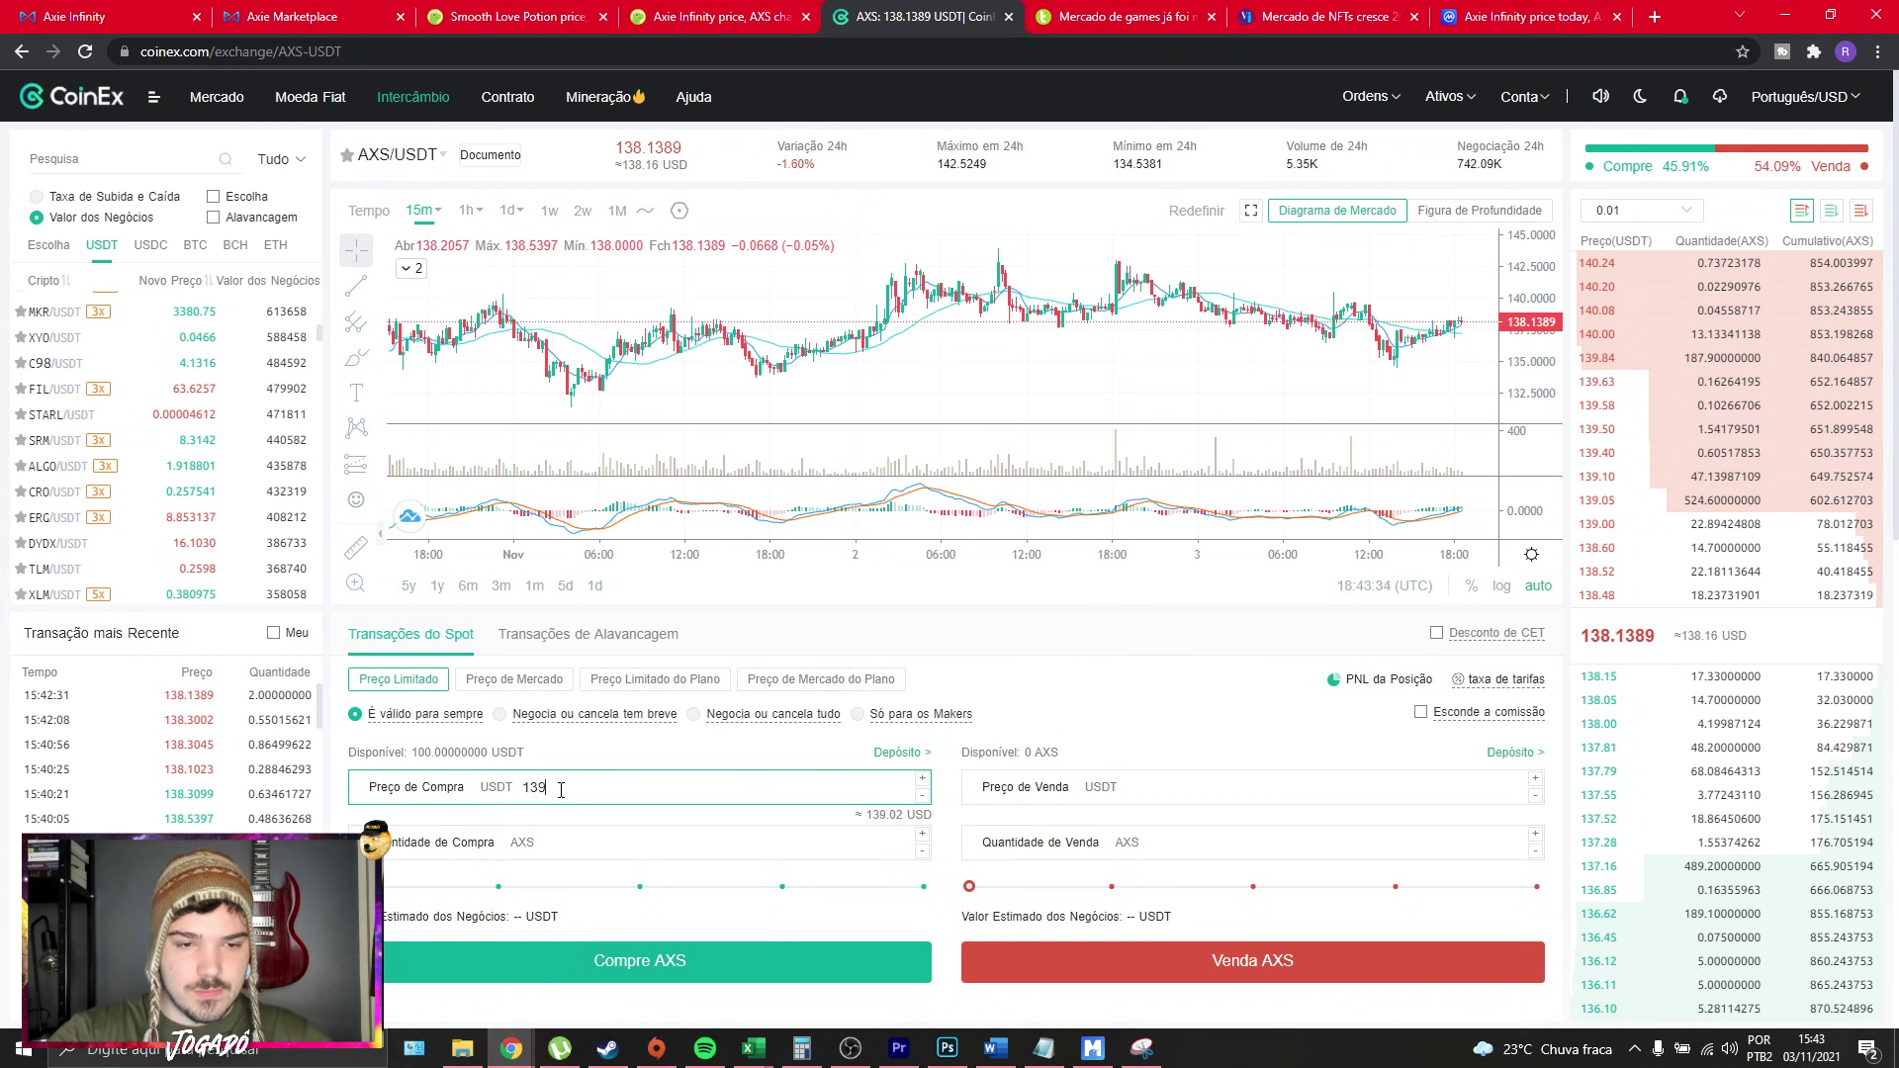
type("9")
Try several purchase quantities, including 1, 0.7 and 0.5 AXS, and settle on 0.37 AXS.
left_click(685, 844)
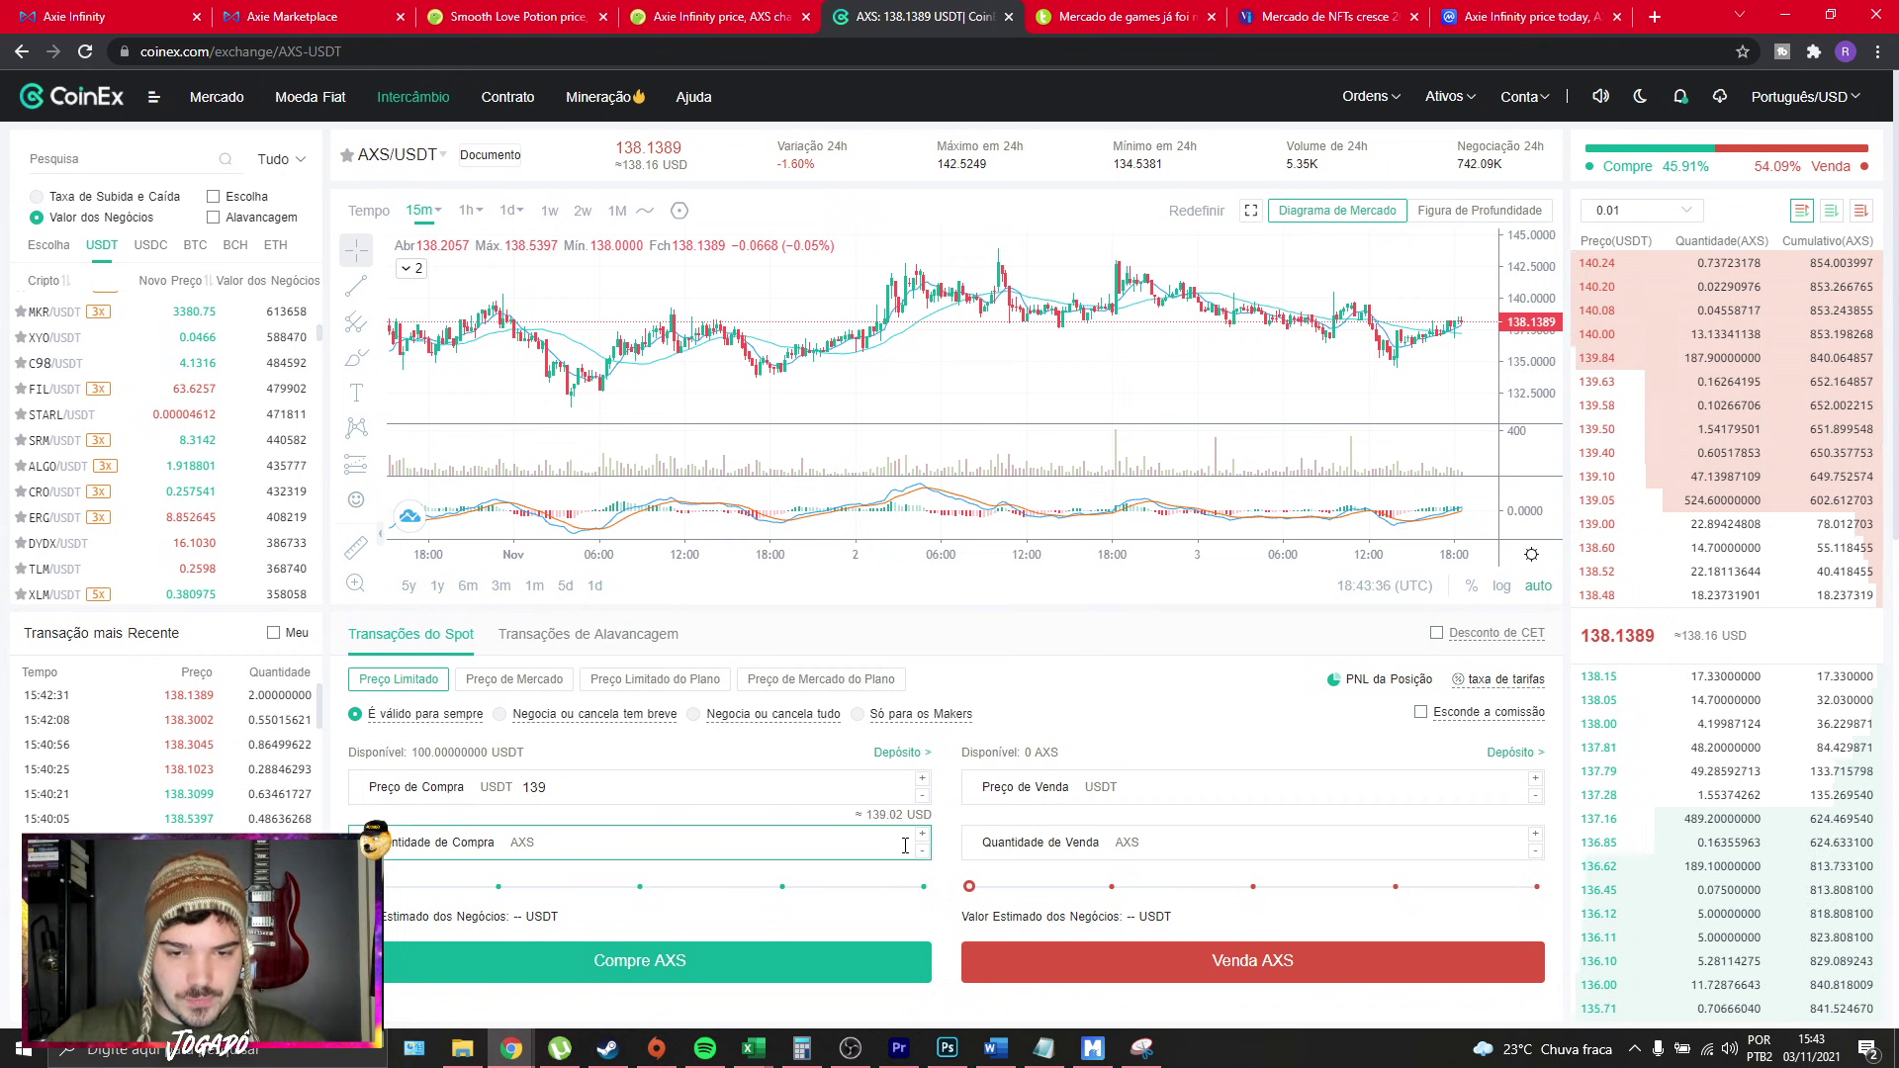
type("1")
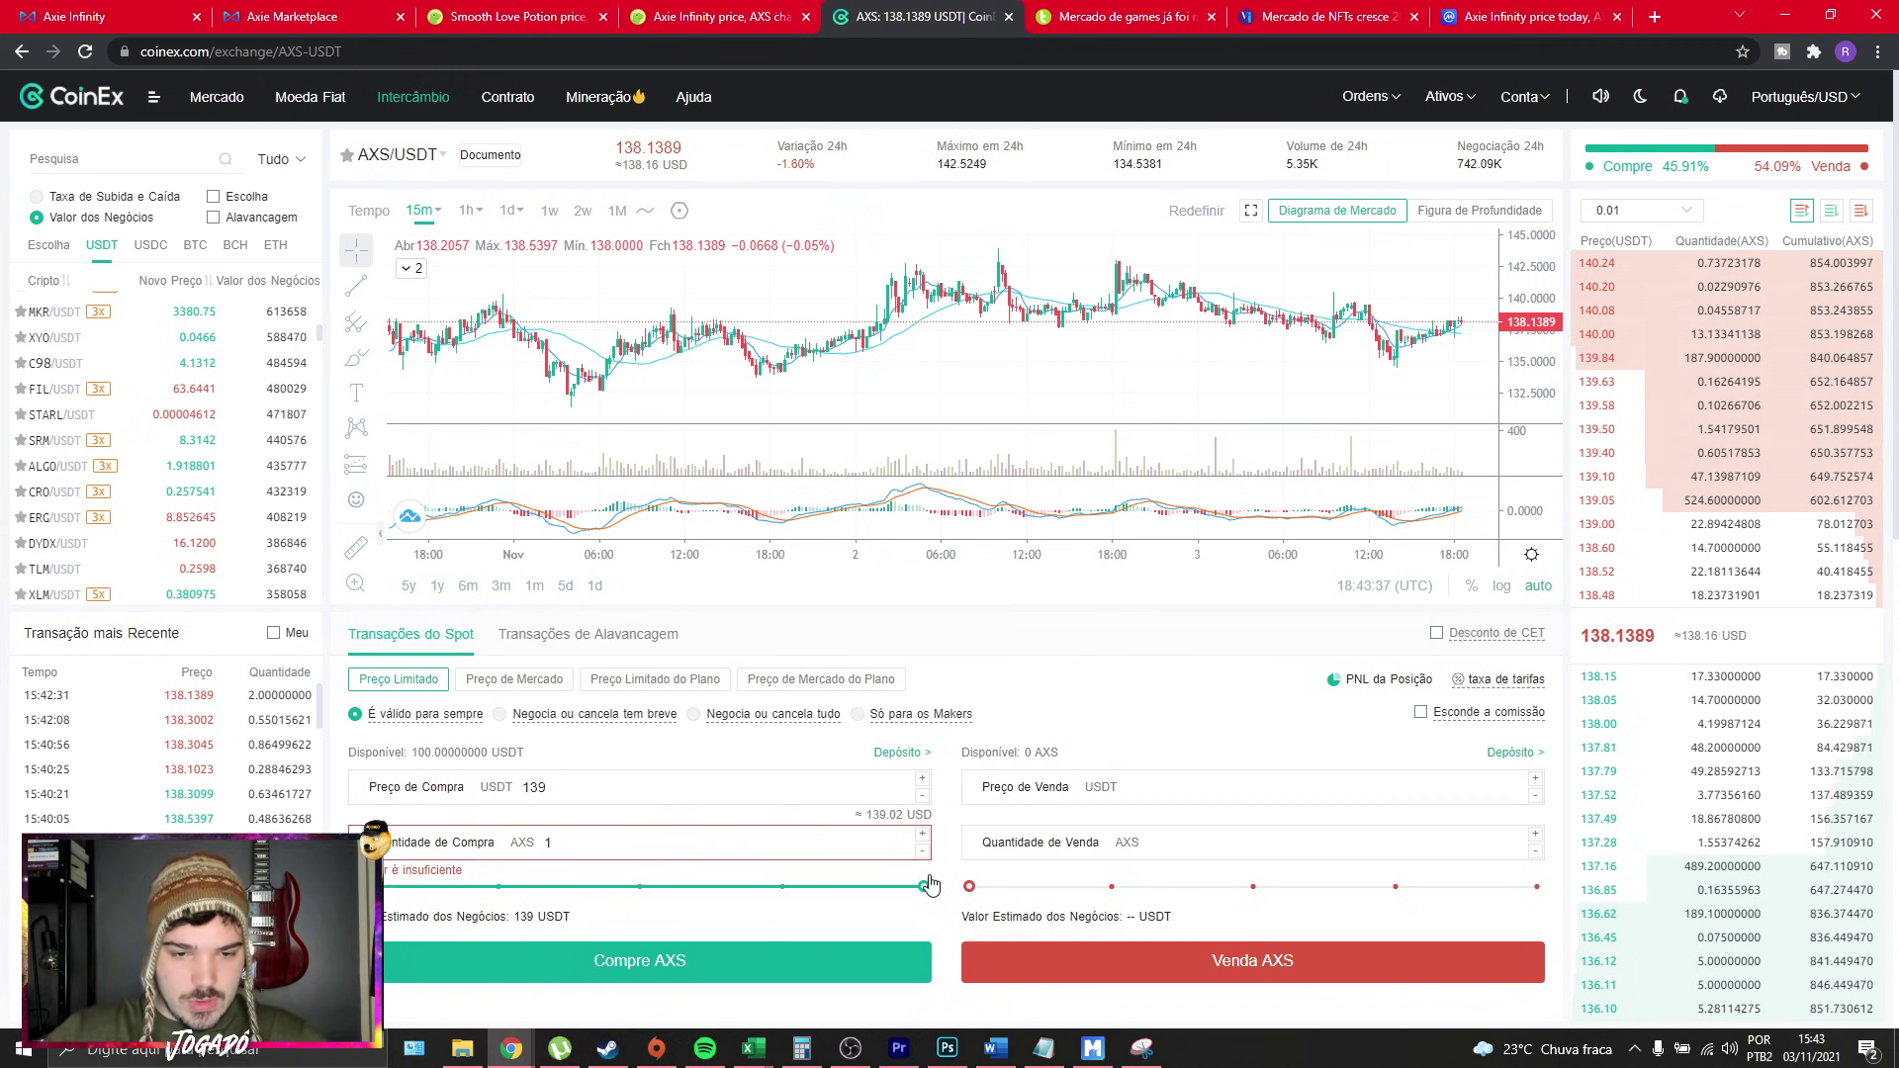
left_click(921, 853)
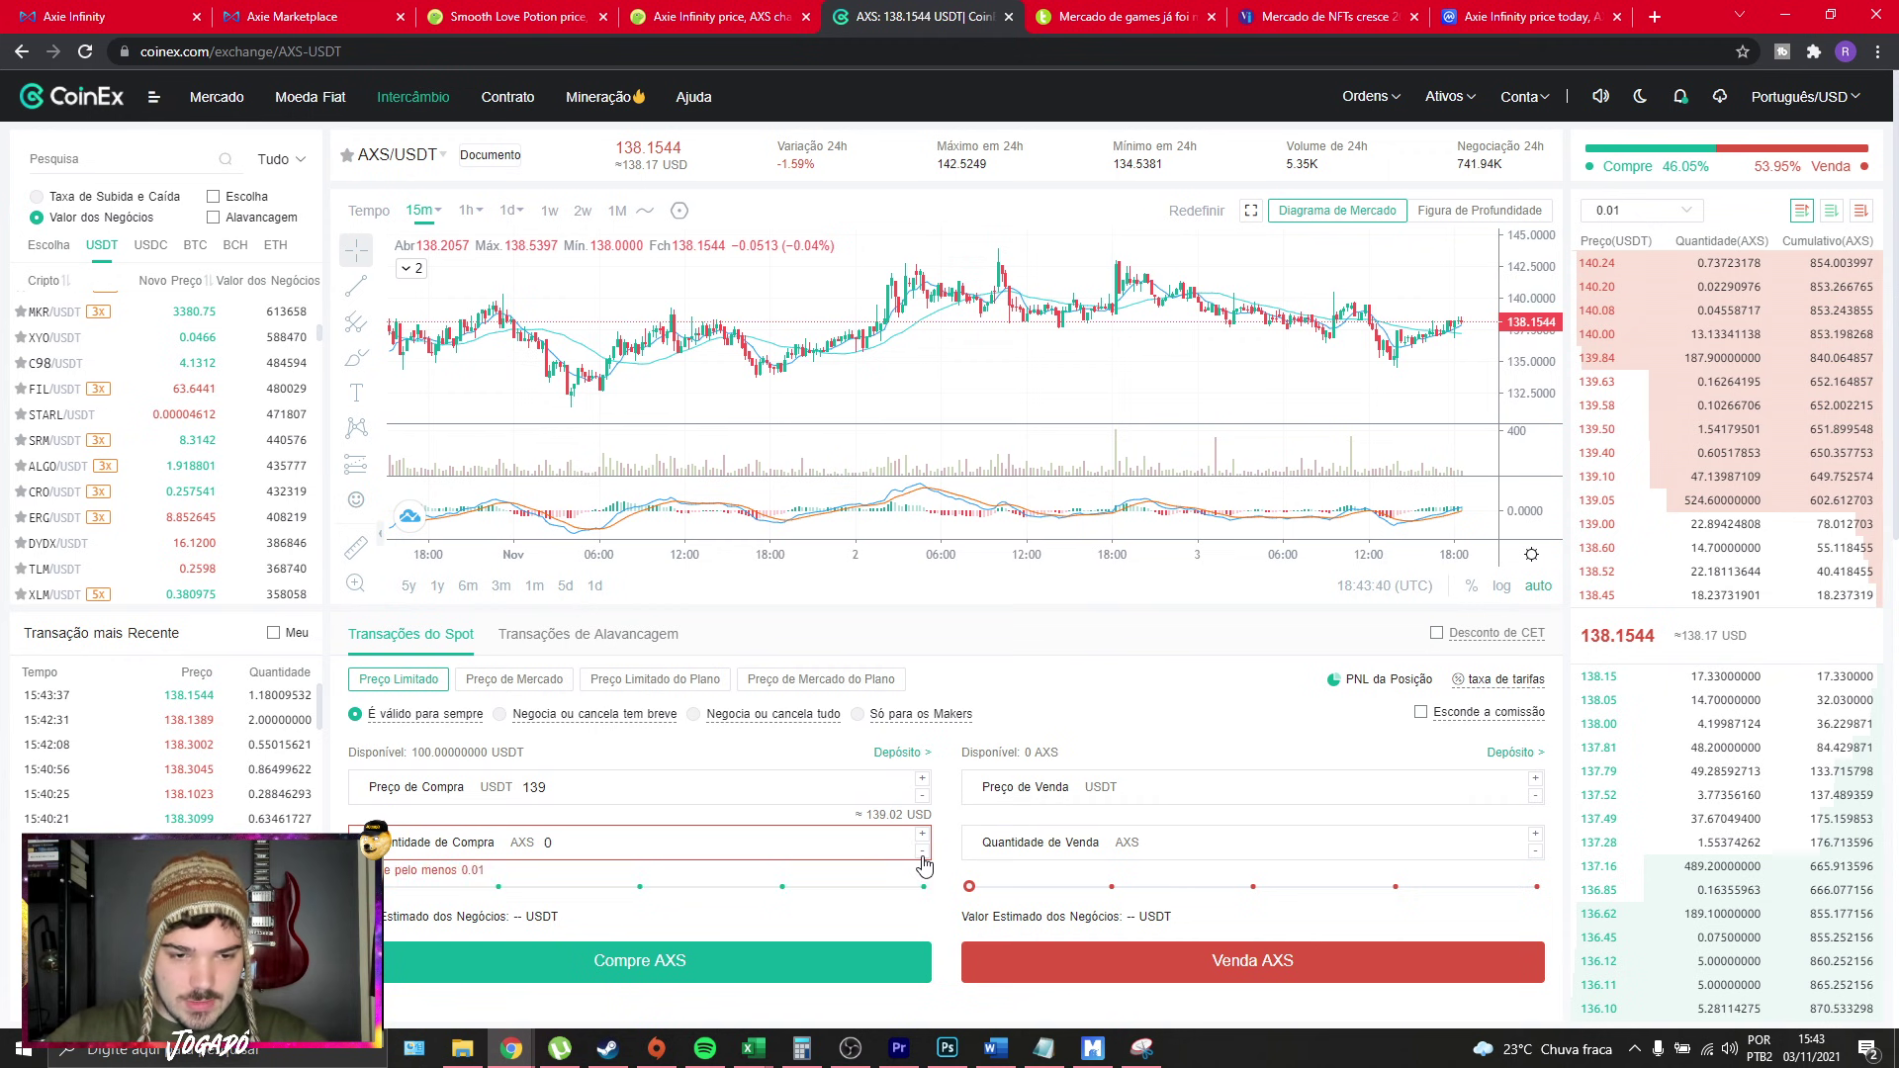
scroll(879, 812, "down", 1)
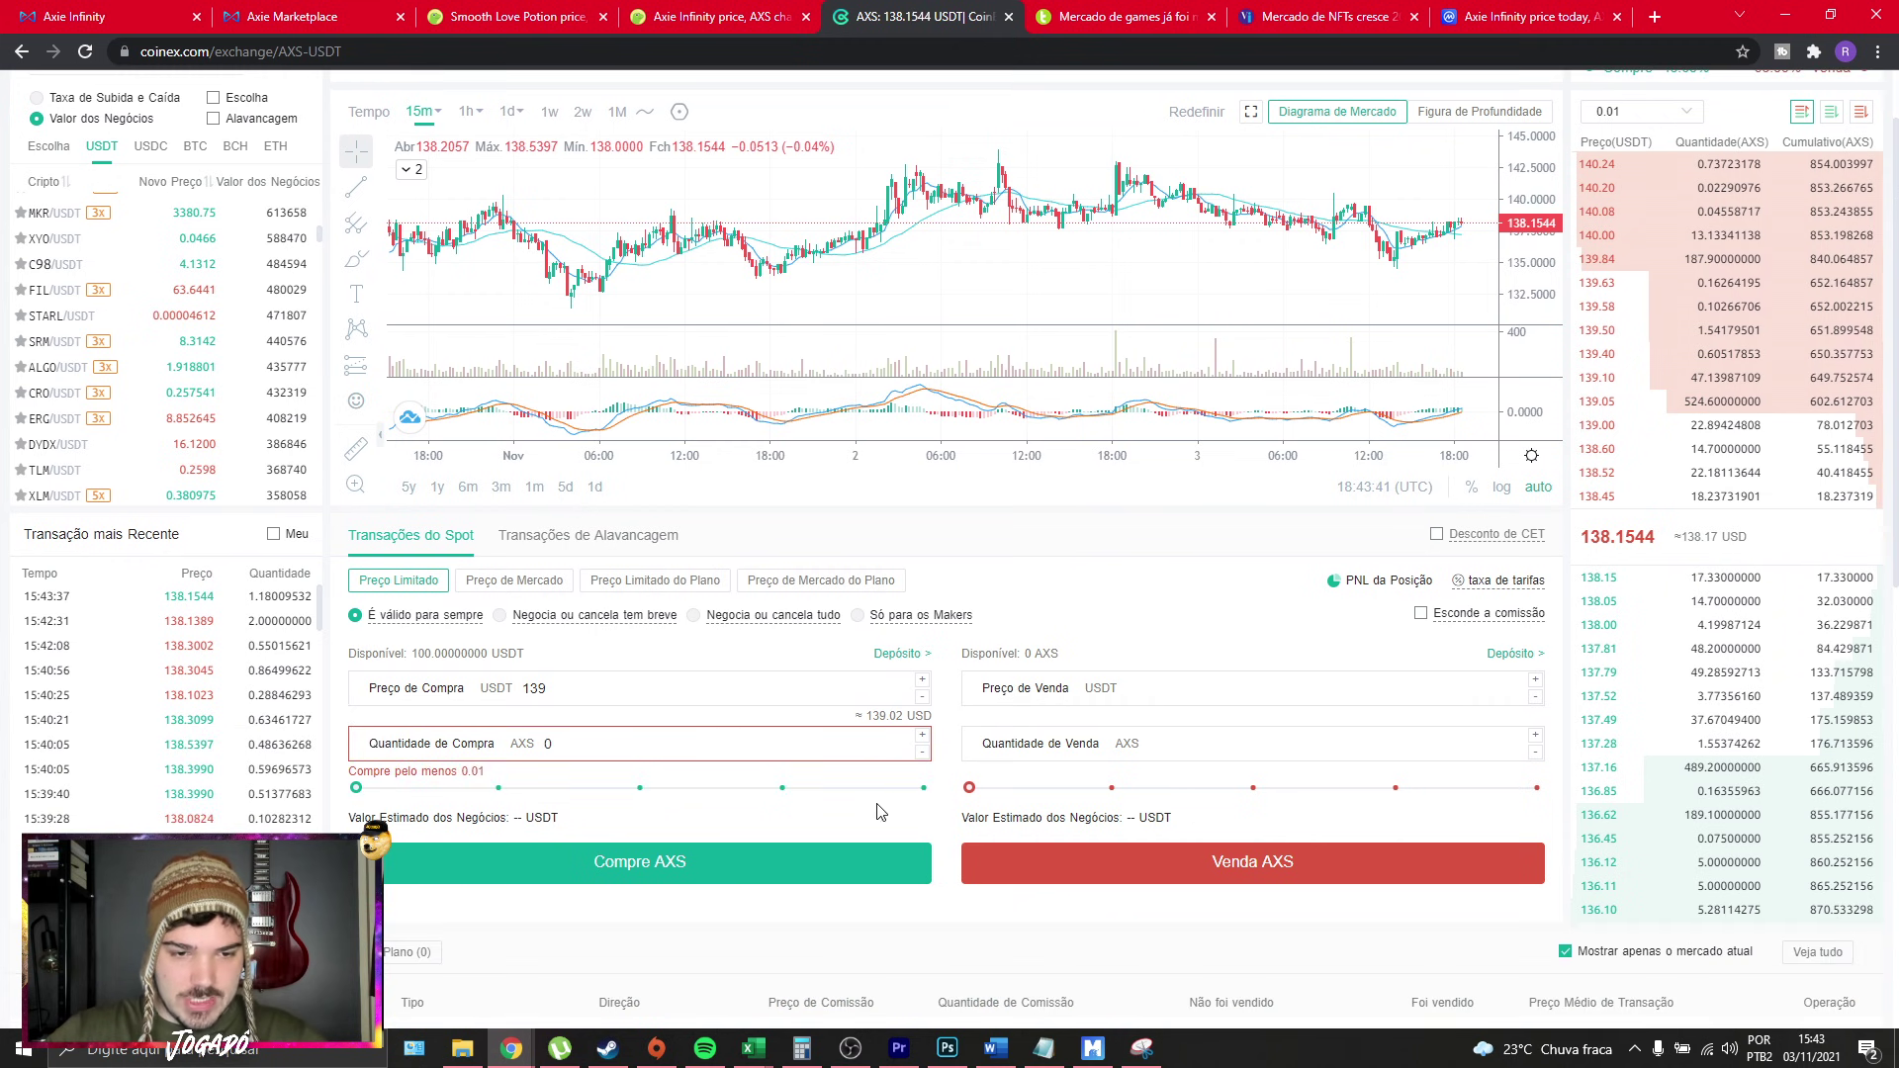
left_click(625, 745)
type(".")
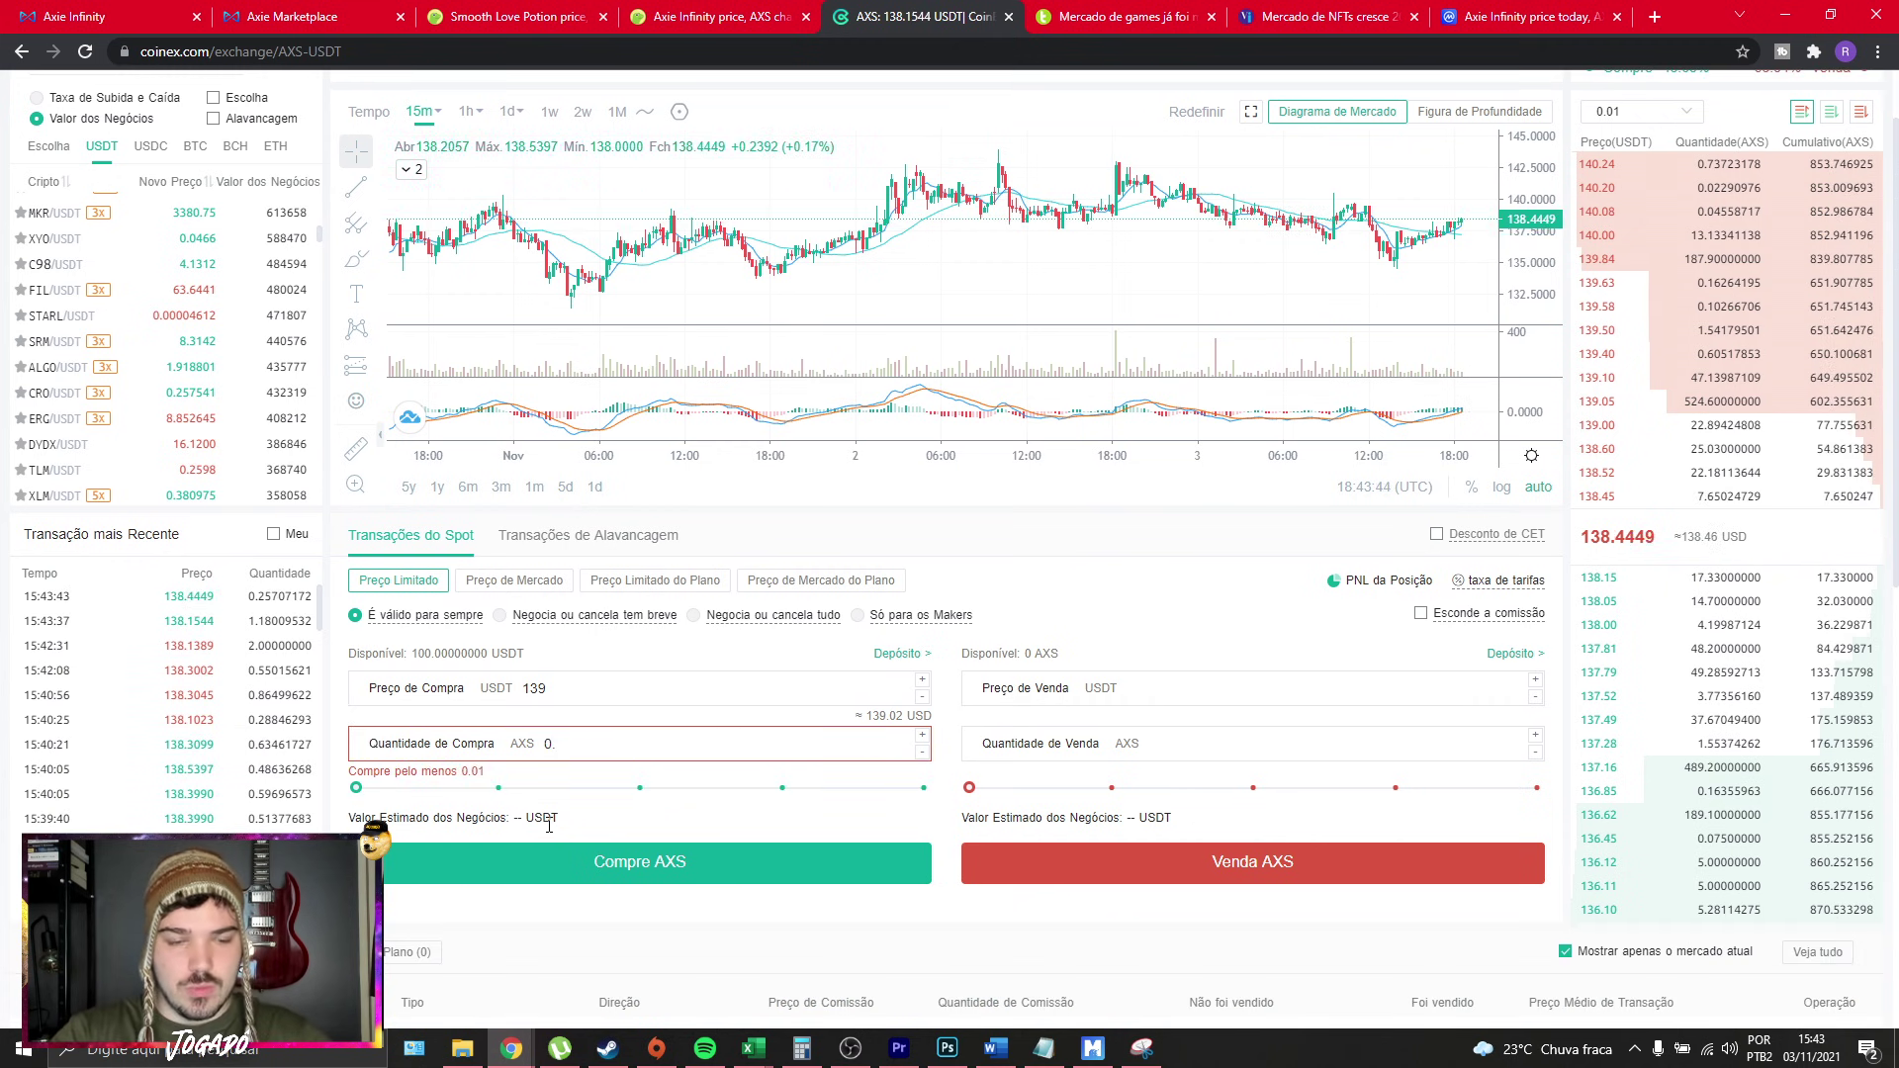
type("7")
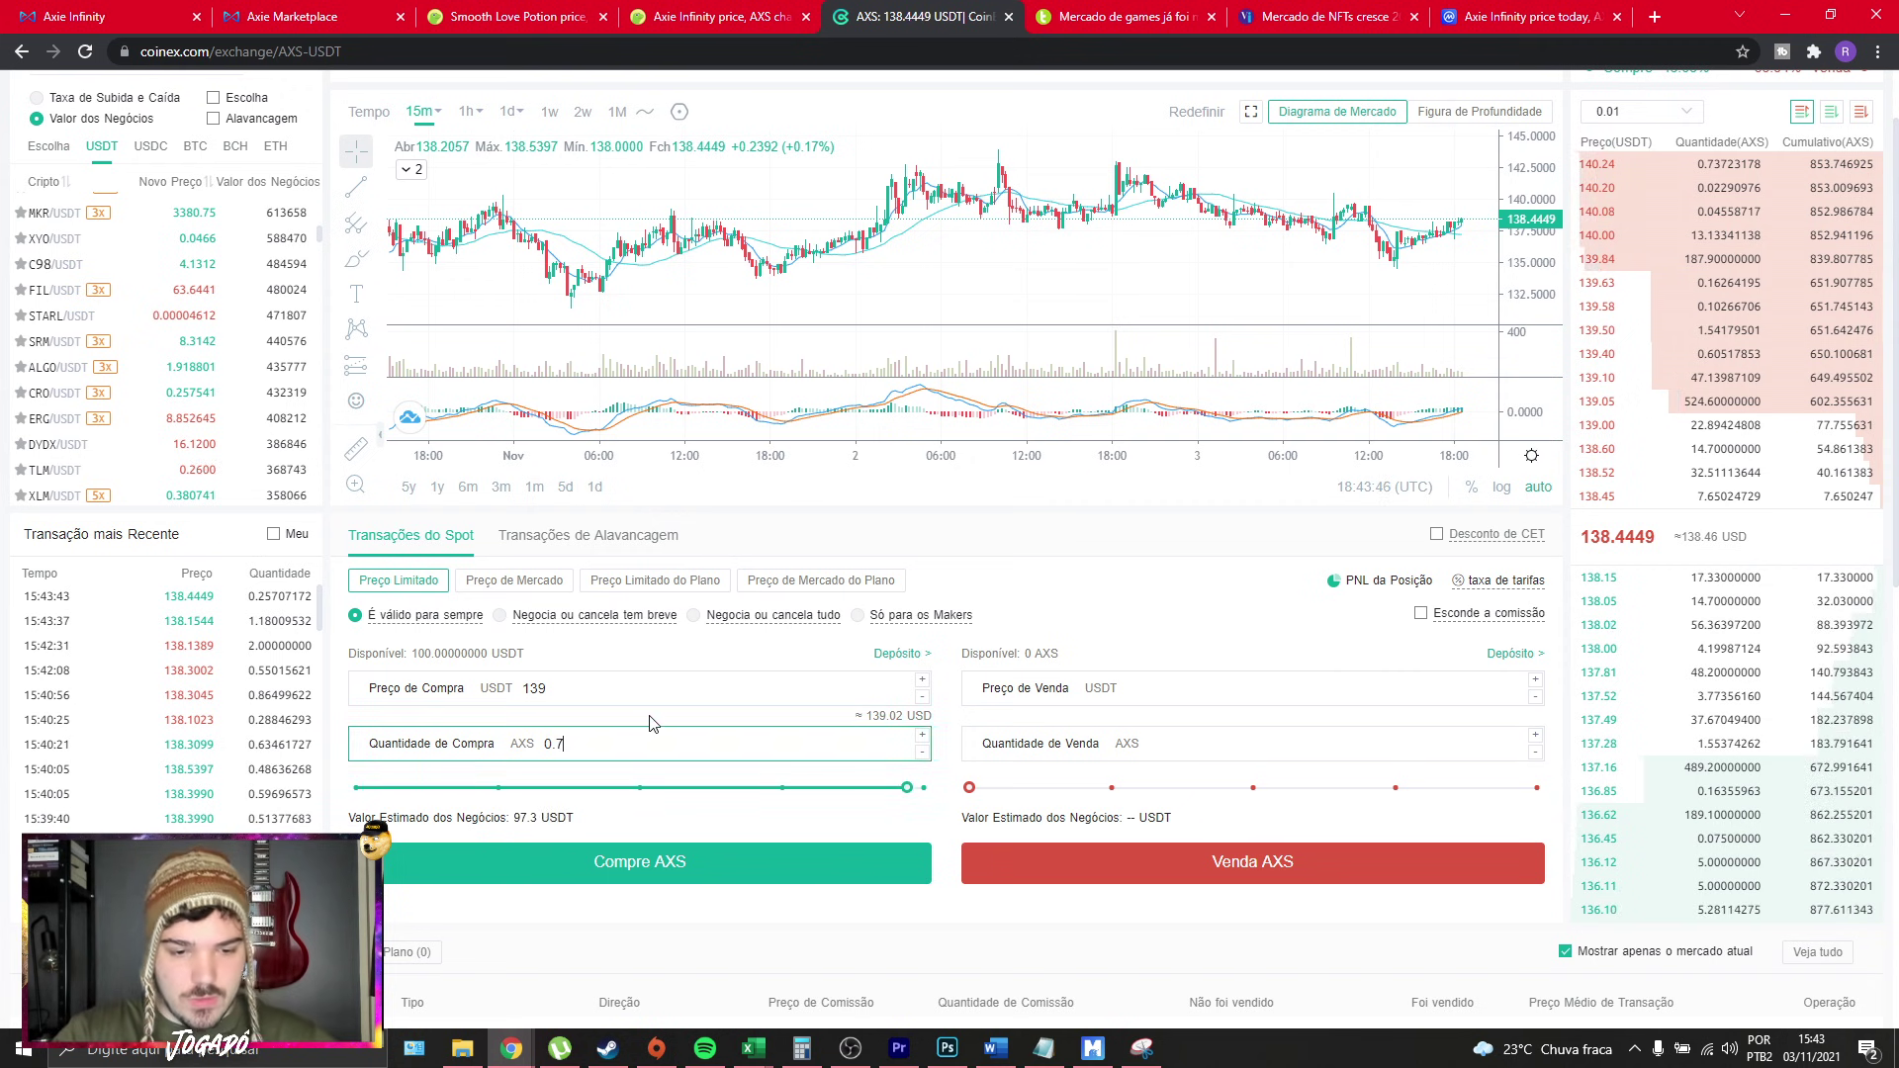
key("BackSpace")
type("5")
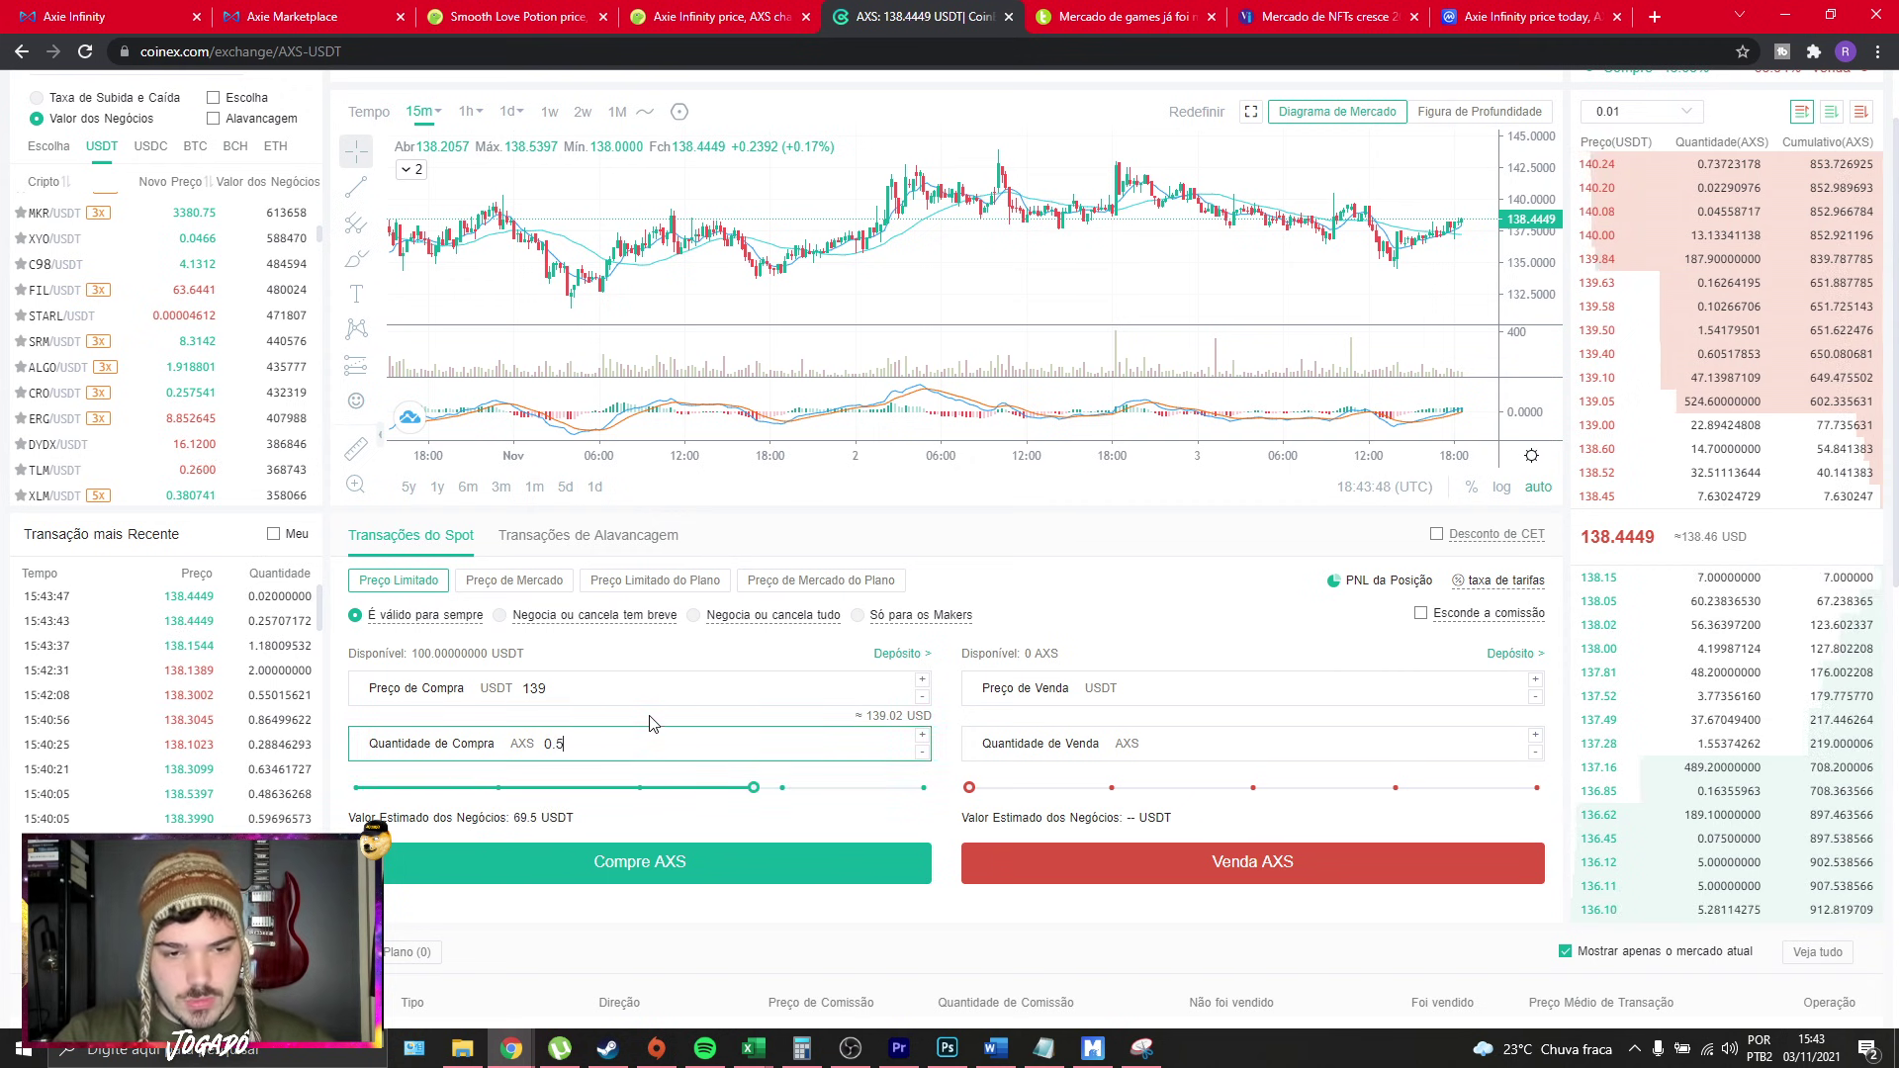
key("BackSpace")
type("4")
key("BackSpace")
type("3")
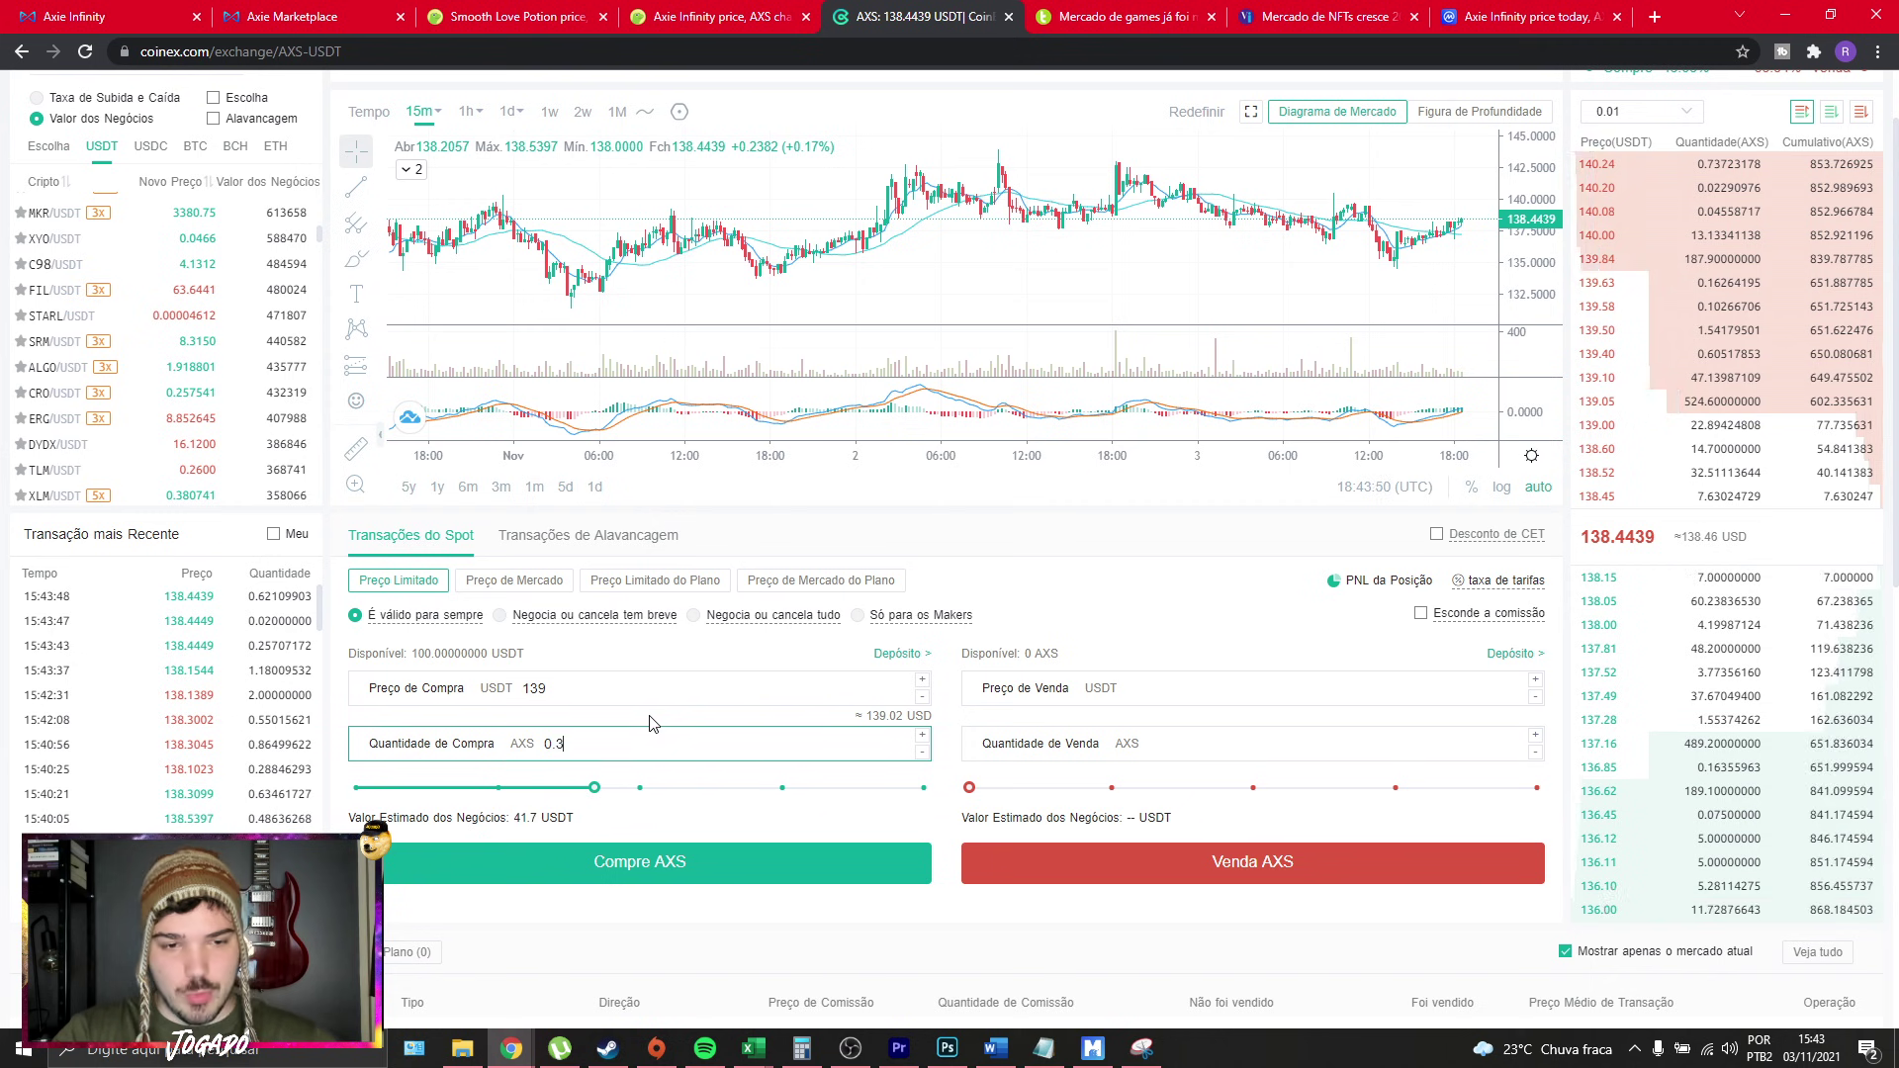
type("7")
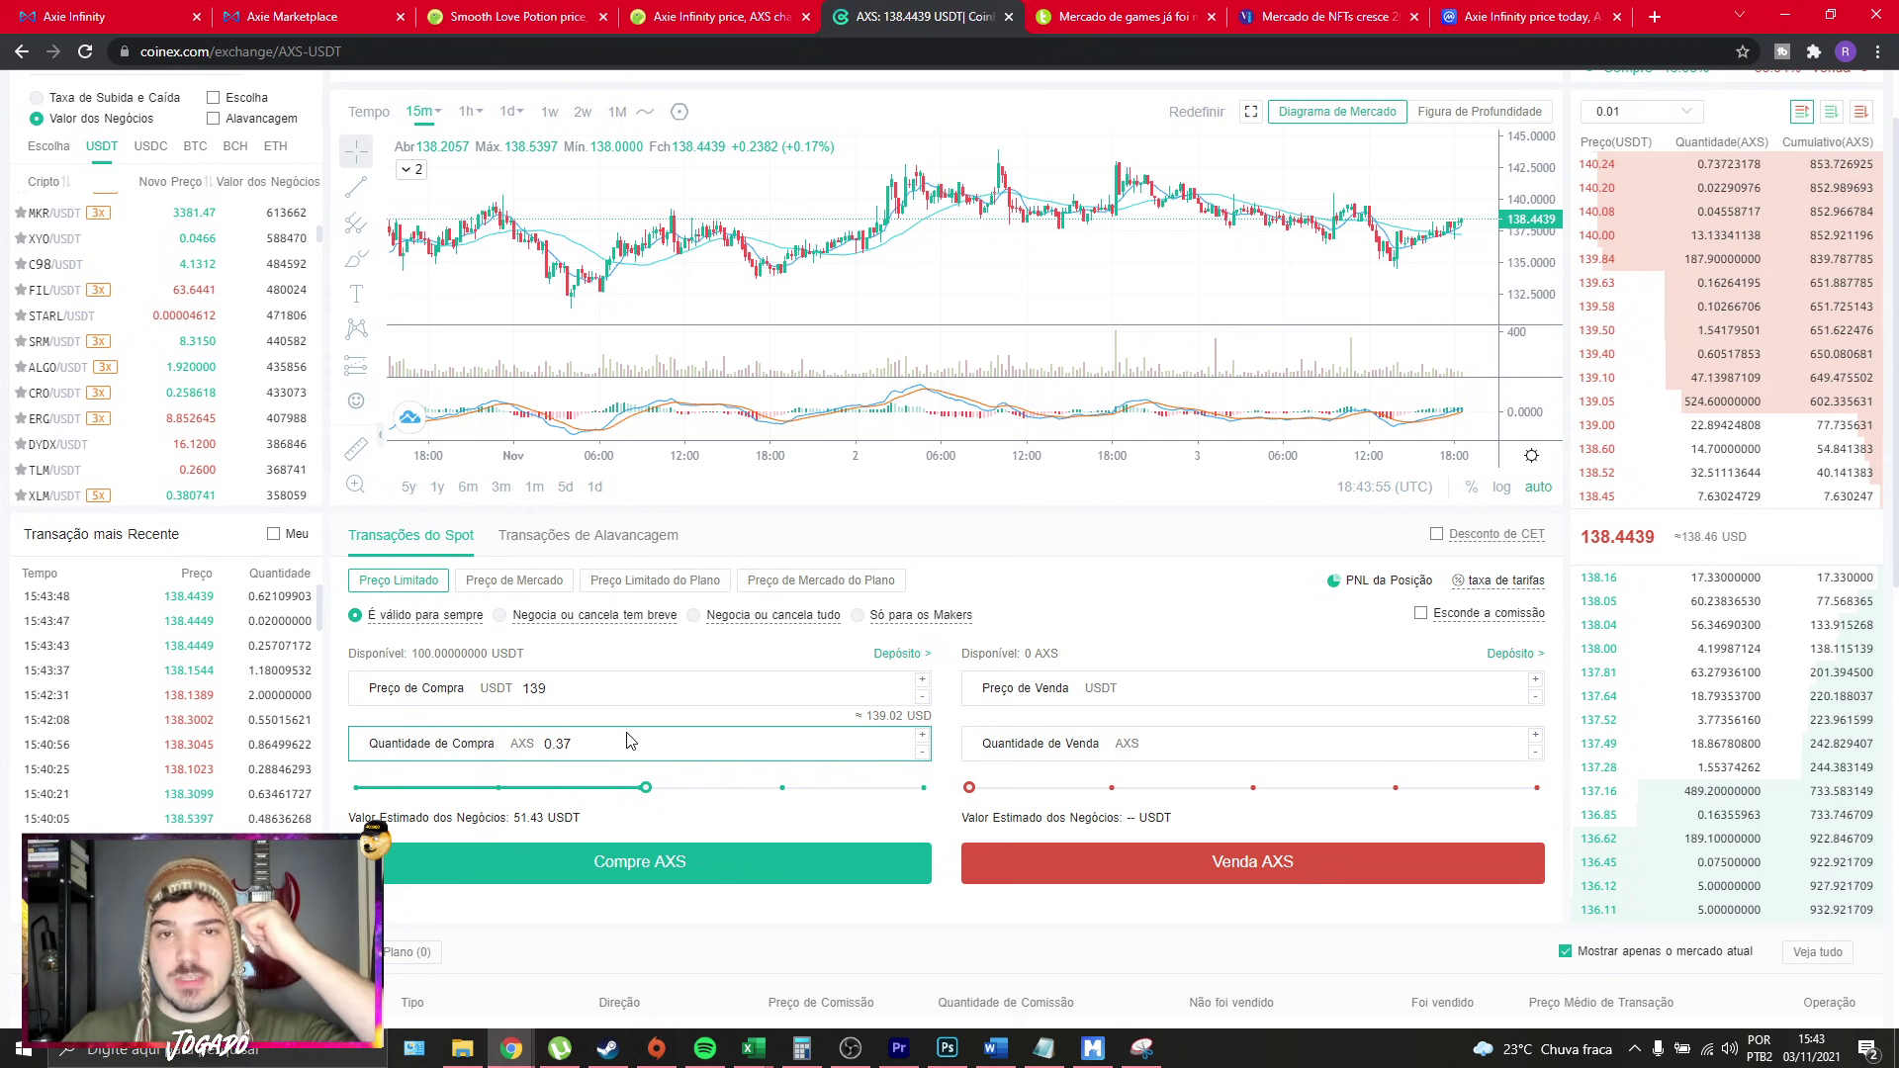
Submit and confirm the limit buy order for 0.37 AXS at 139 USDT, and check the current orders.
left_click(565, 688)
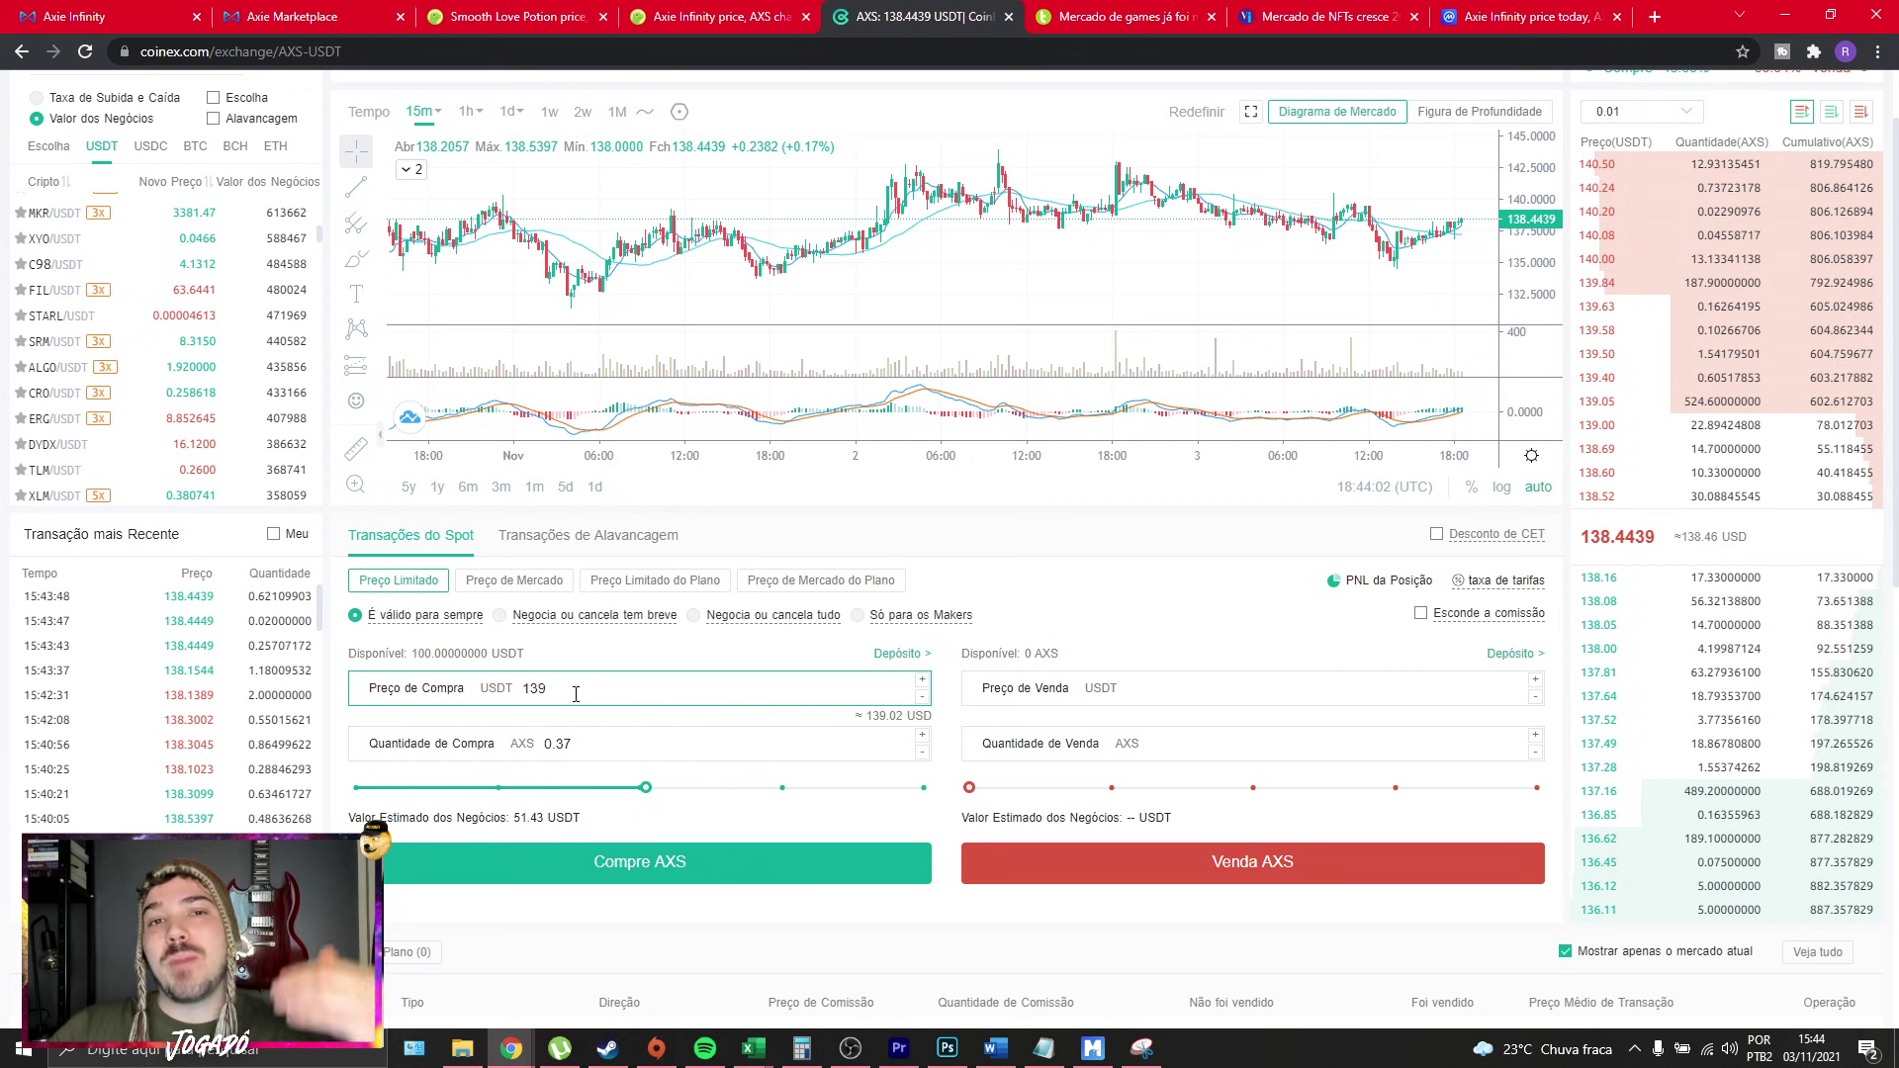
scroll(771, 920, "down", 1)
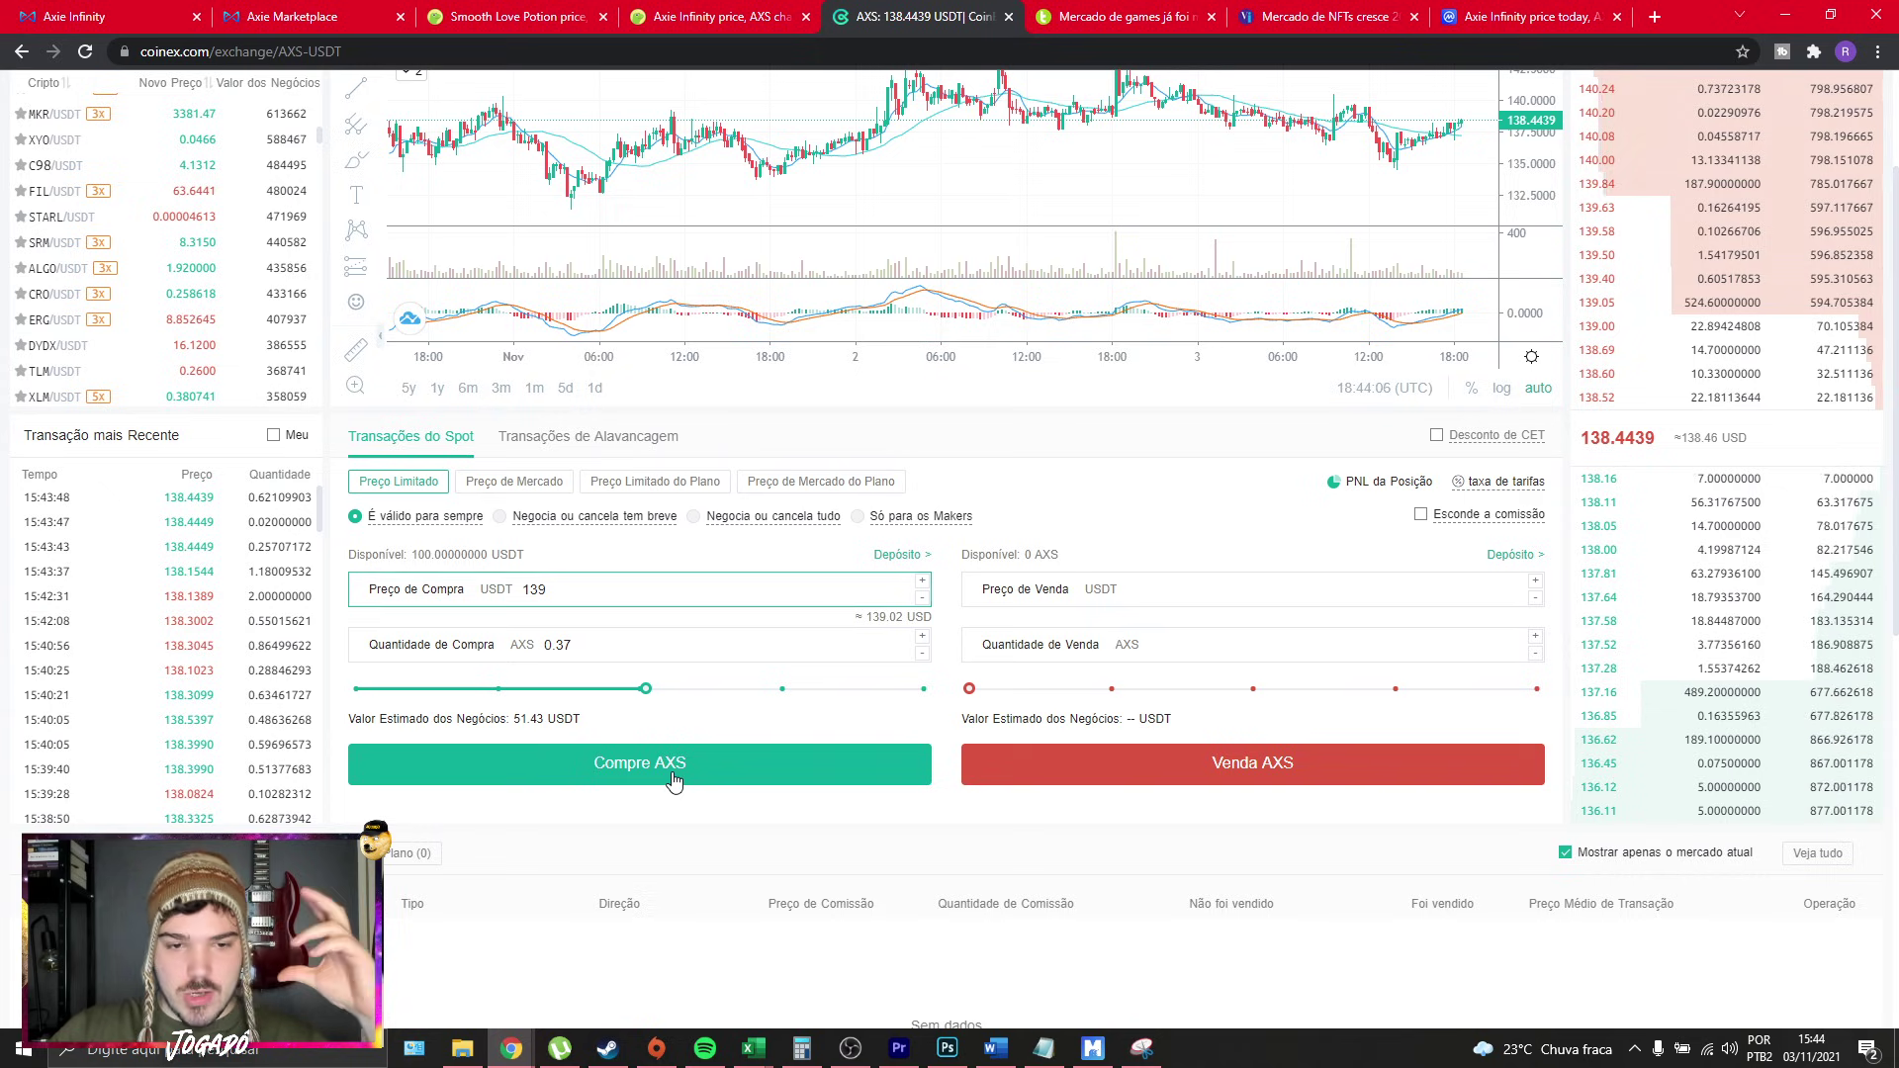
left_click(673, 776)
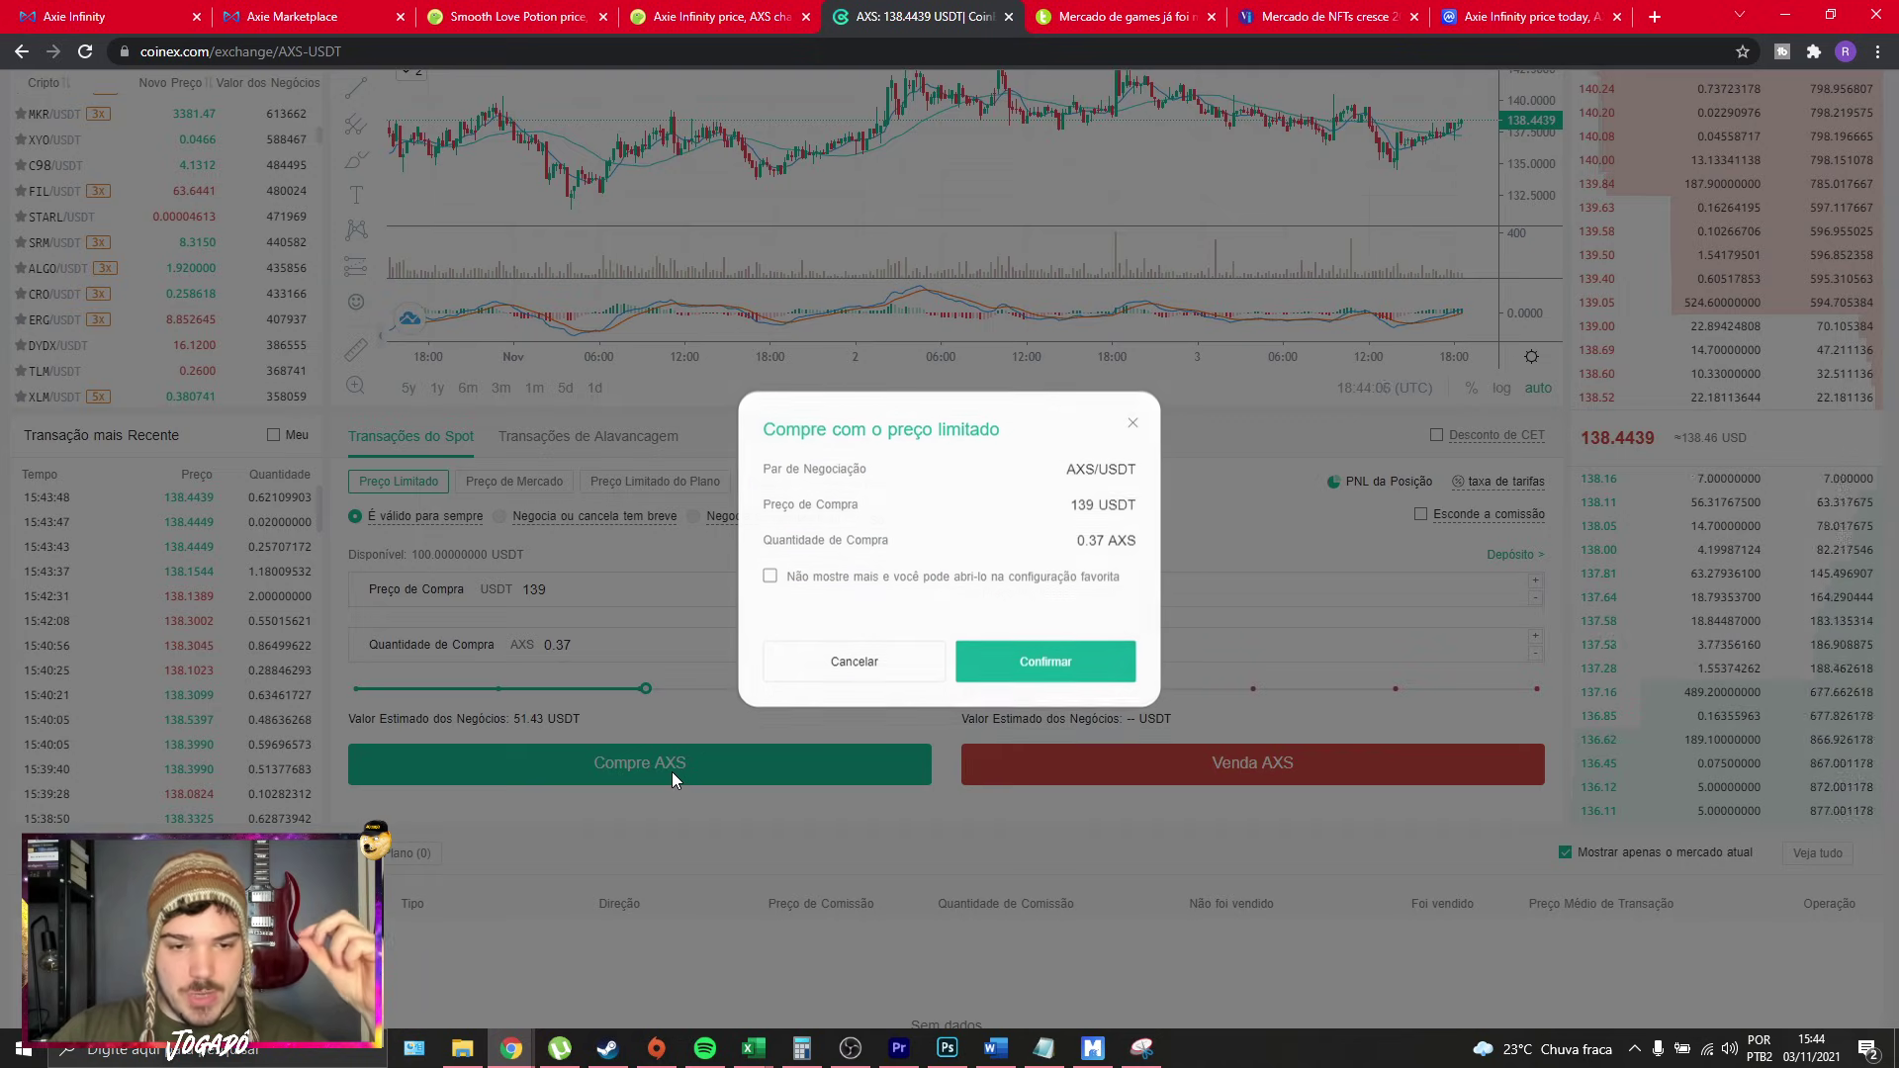
left_click(1032, 671)
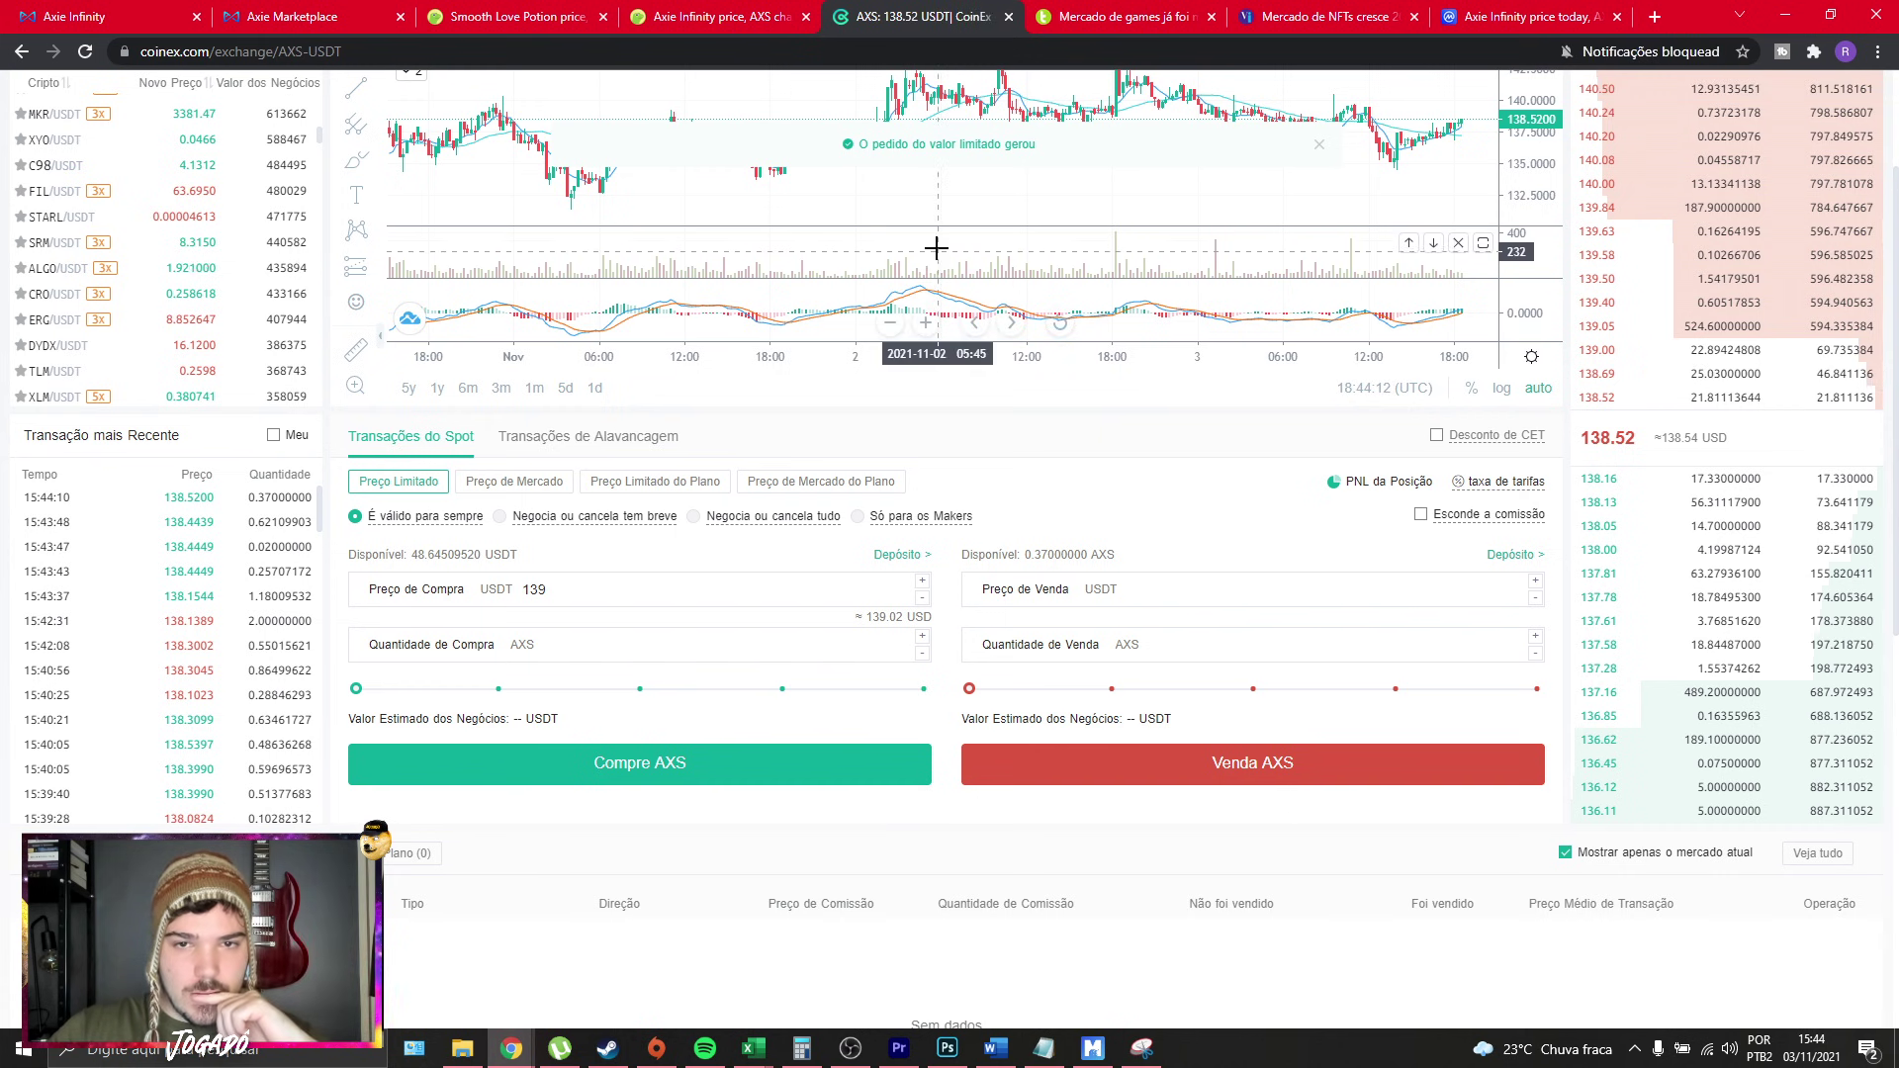
scroll(890, 495, "down", 2)
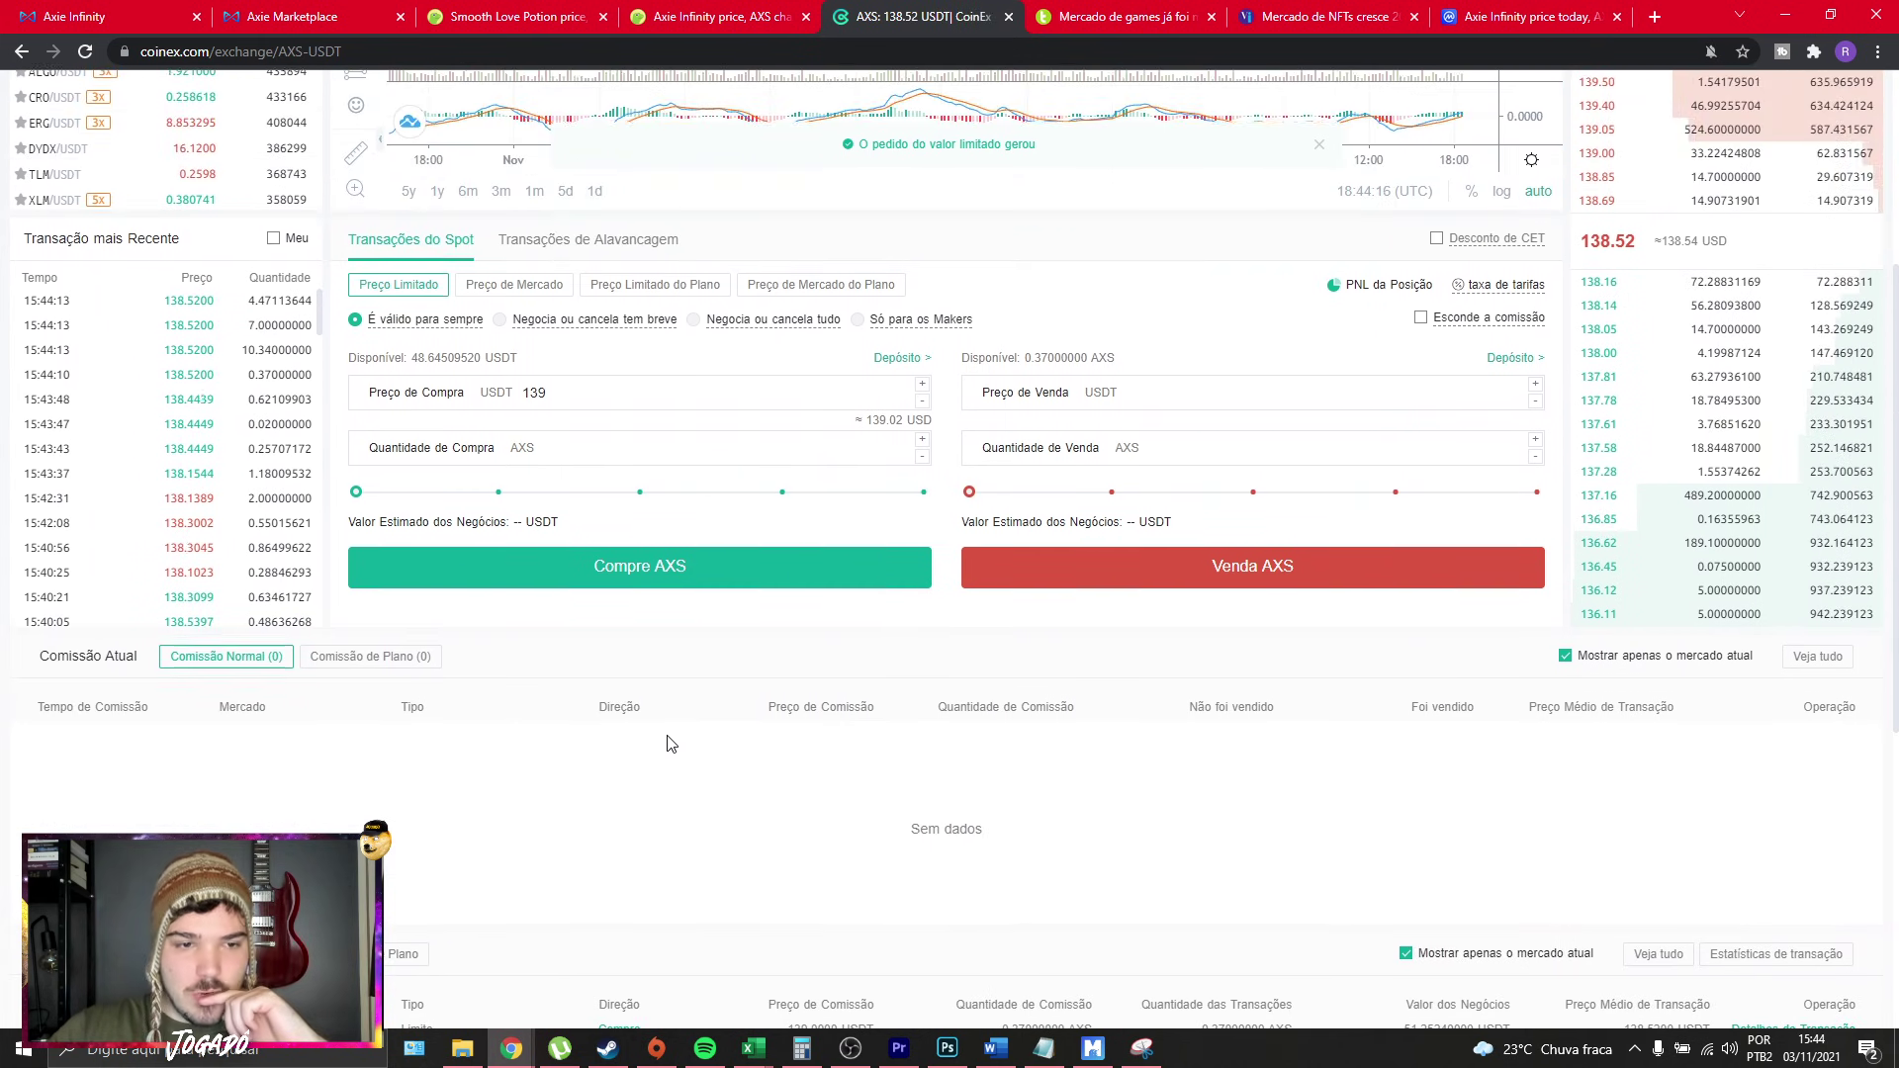
scroll(683, 734, "up", 4)
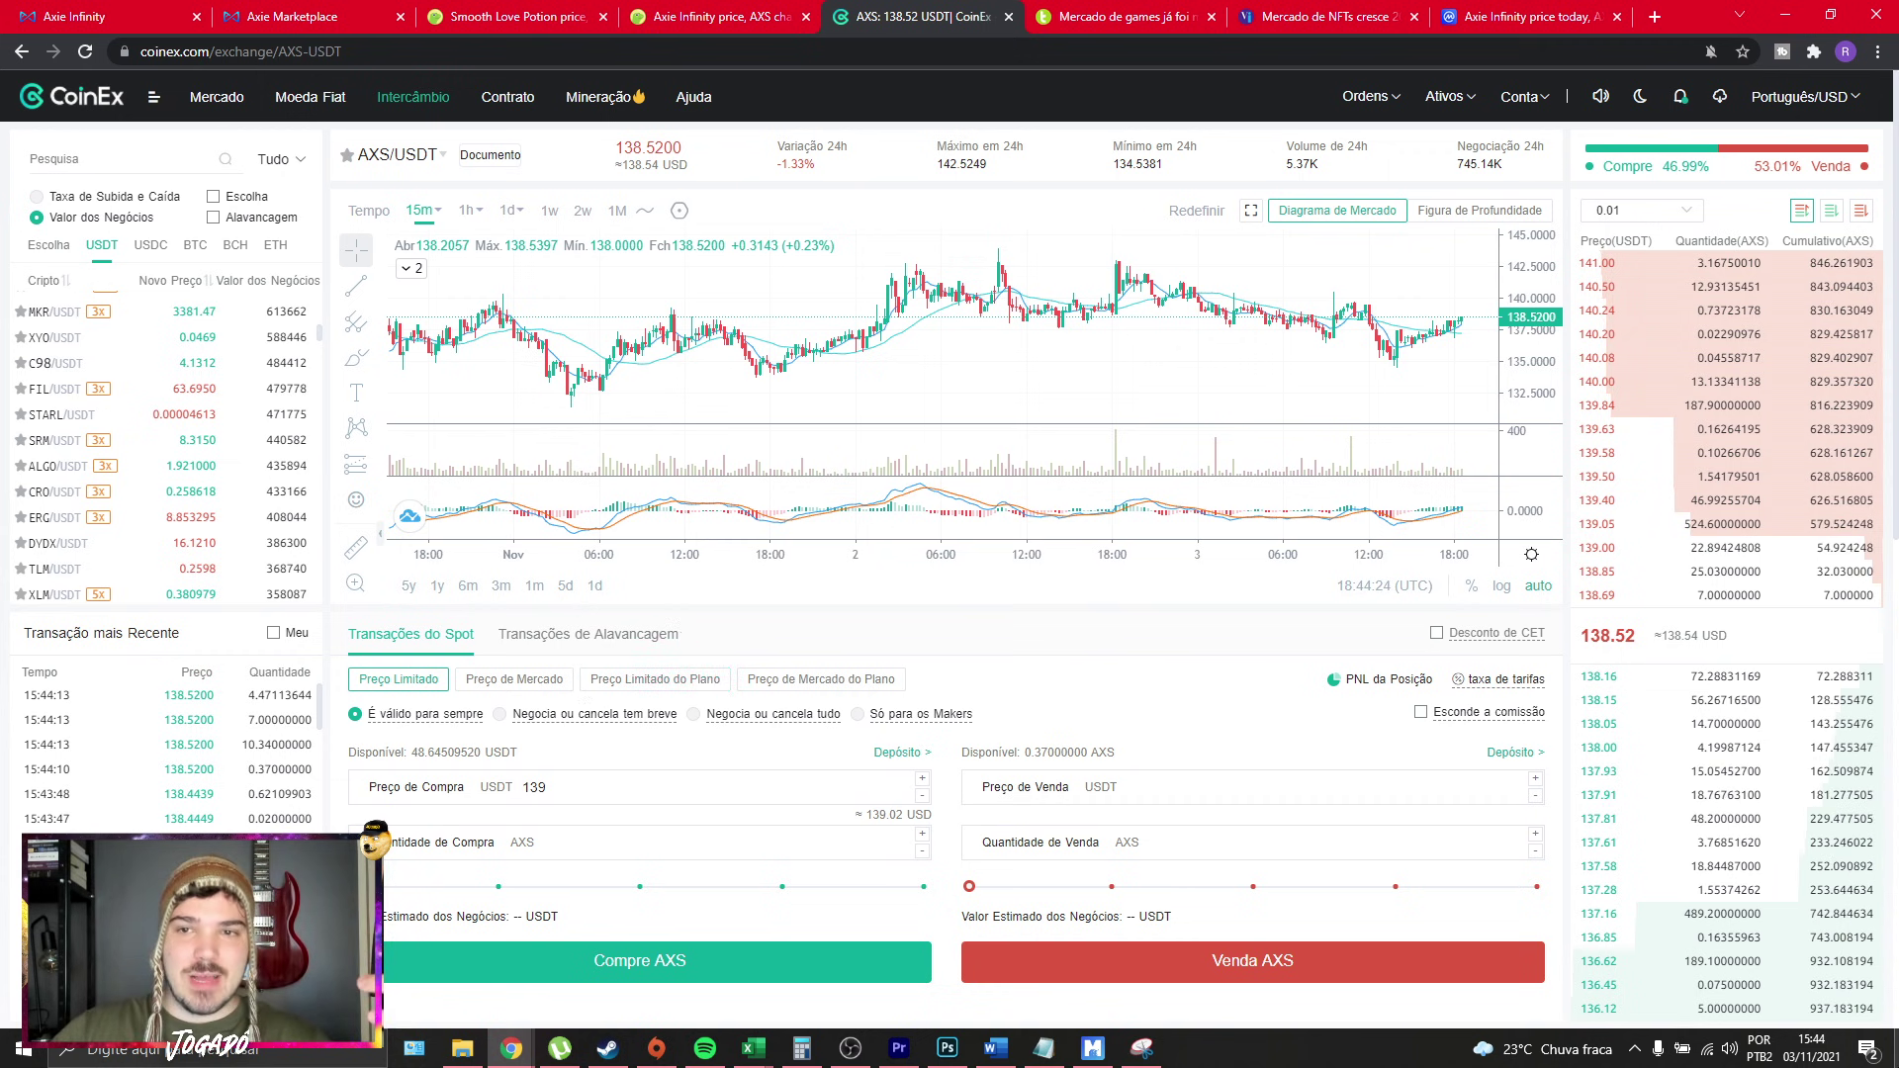
Filter the crypto market list to the GameFi category and open the SAND token's details down to its trading pairs.
left_click(217, 99)
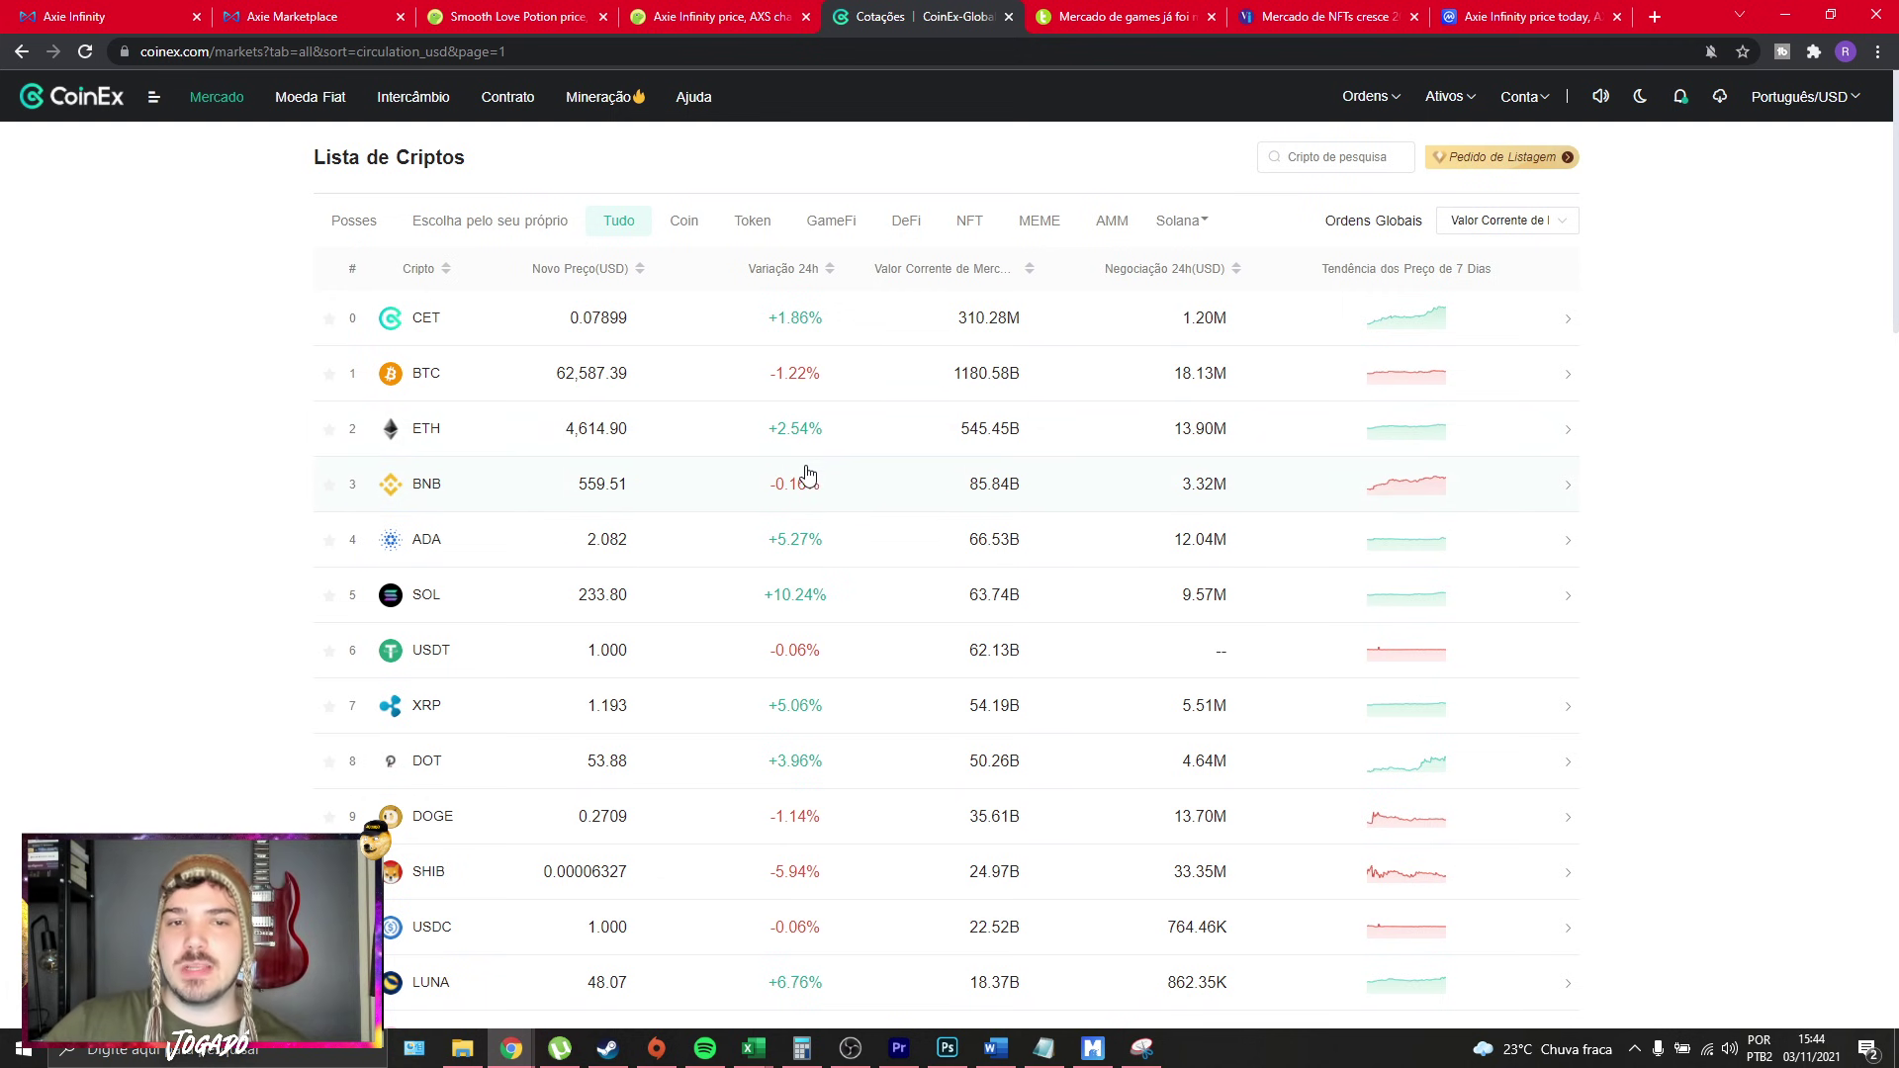
left_click(834, 222)
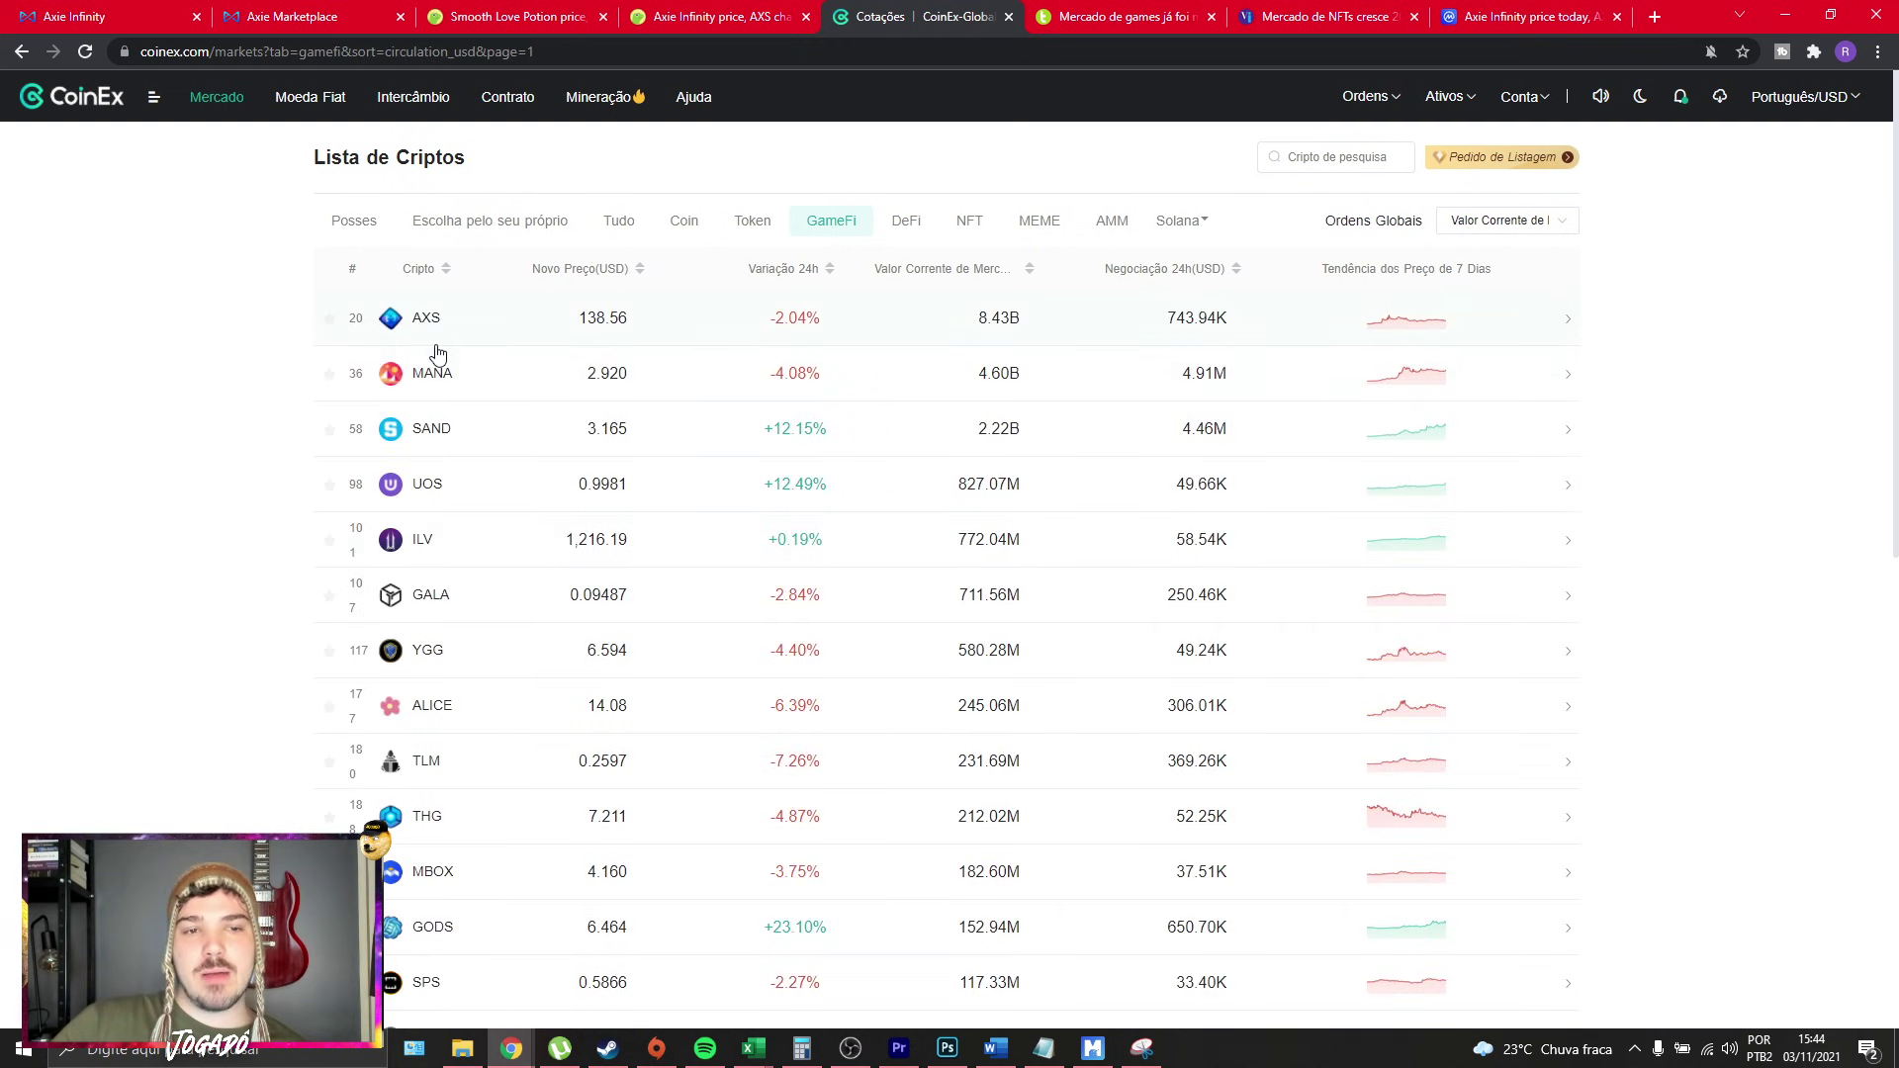
left_click(430, 437)
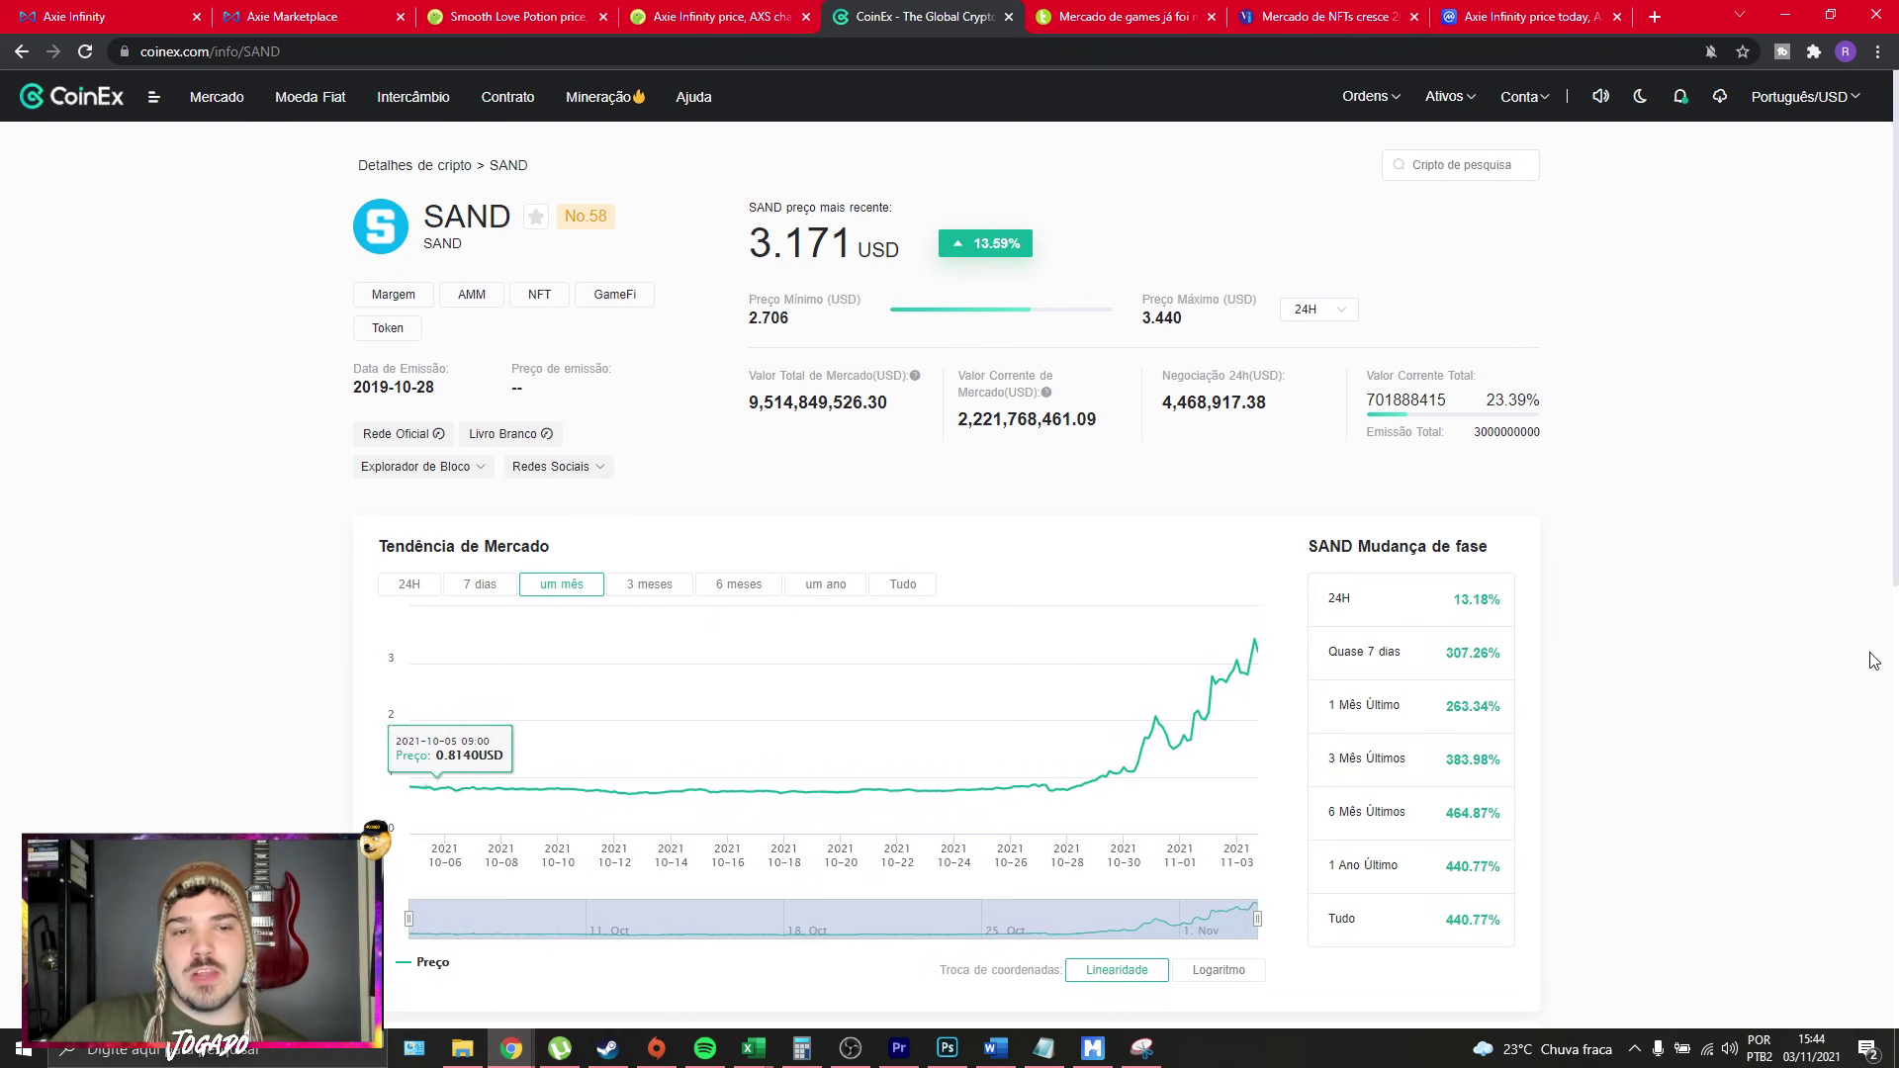
scroll(727, 233, "down", 4)
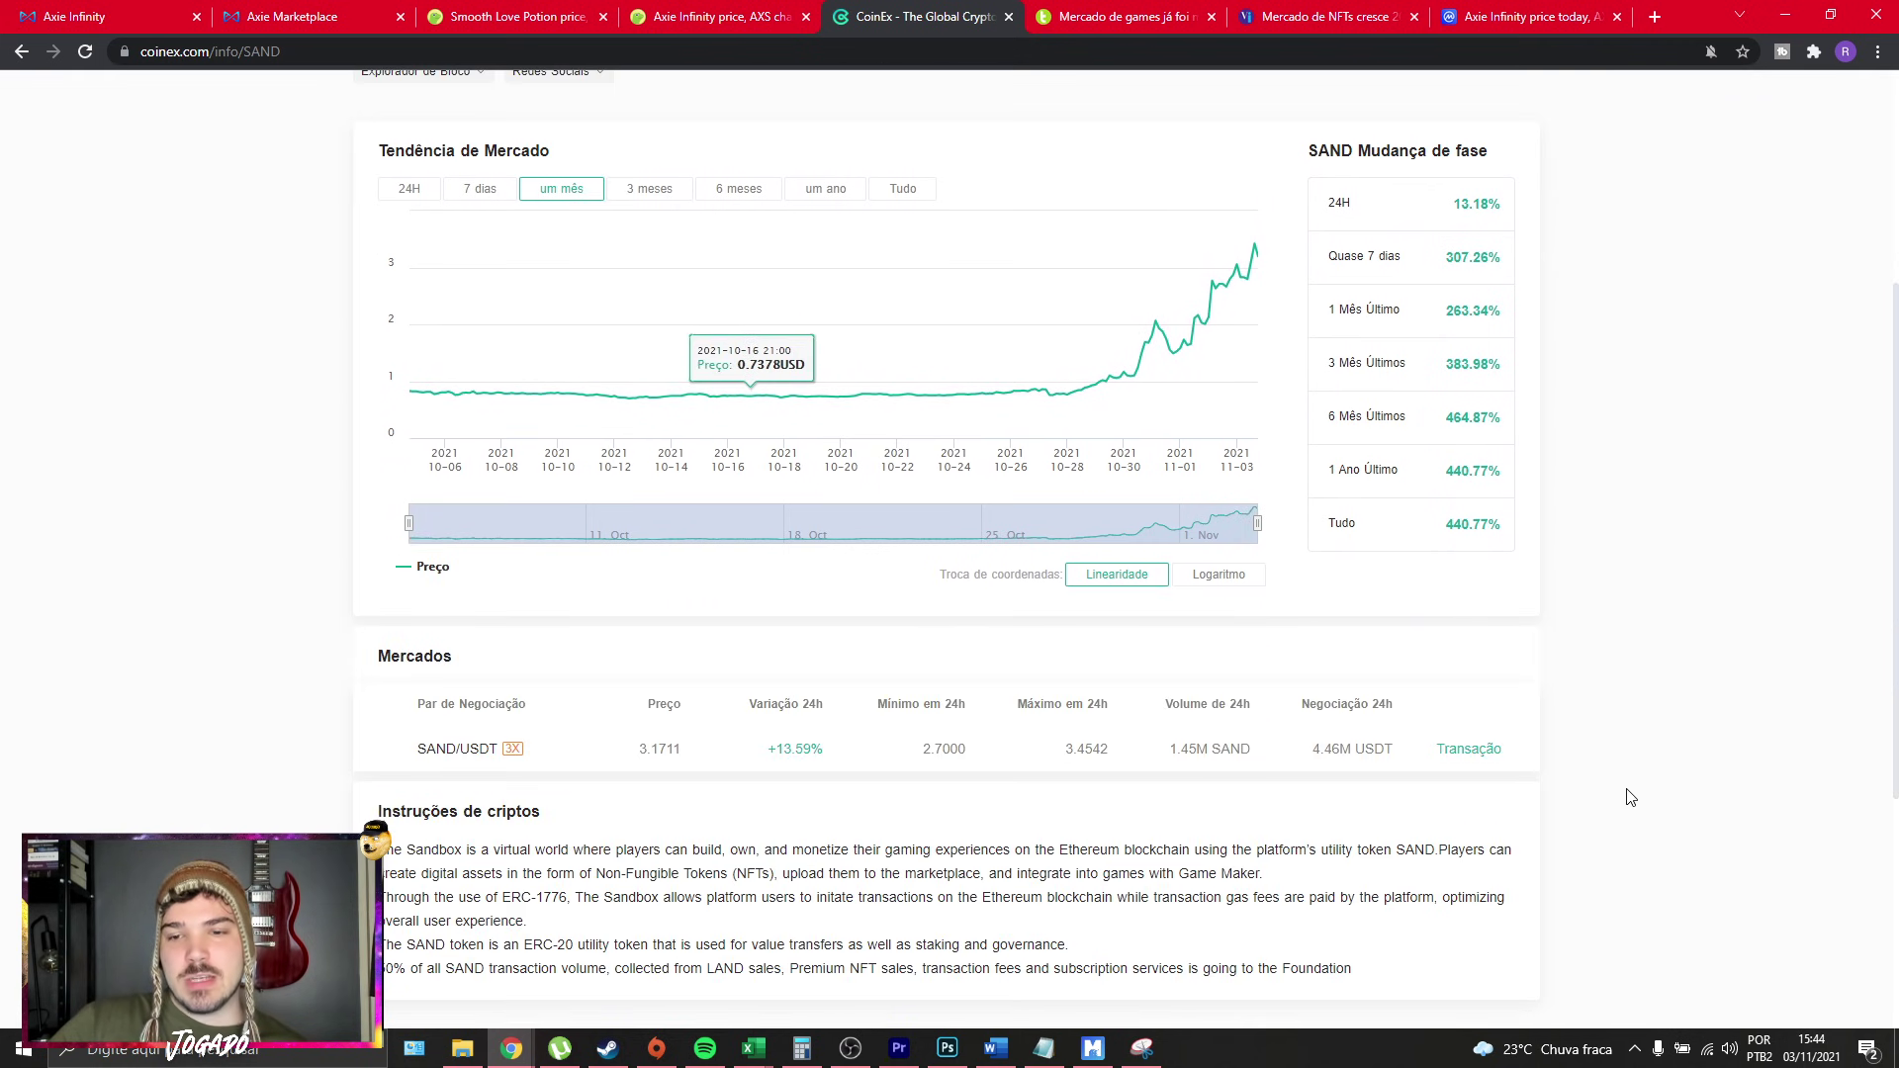
Open trading for the SAND/USDT pair and widen the time range shown on its price chart.
left_click(1472, 748)
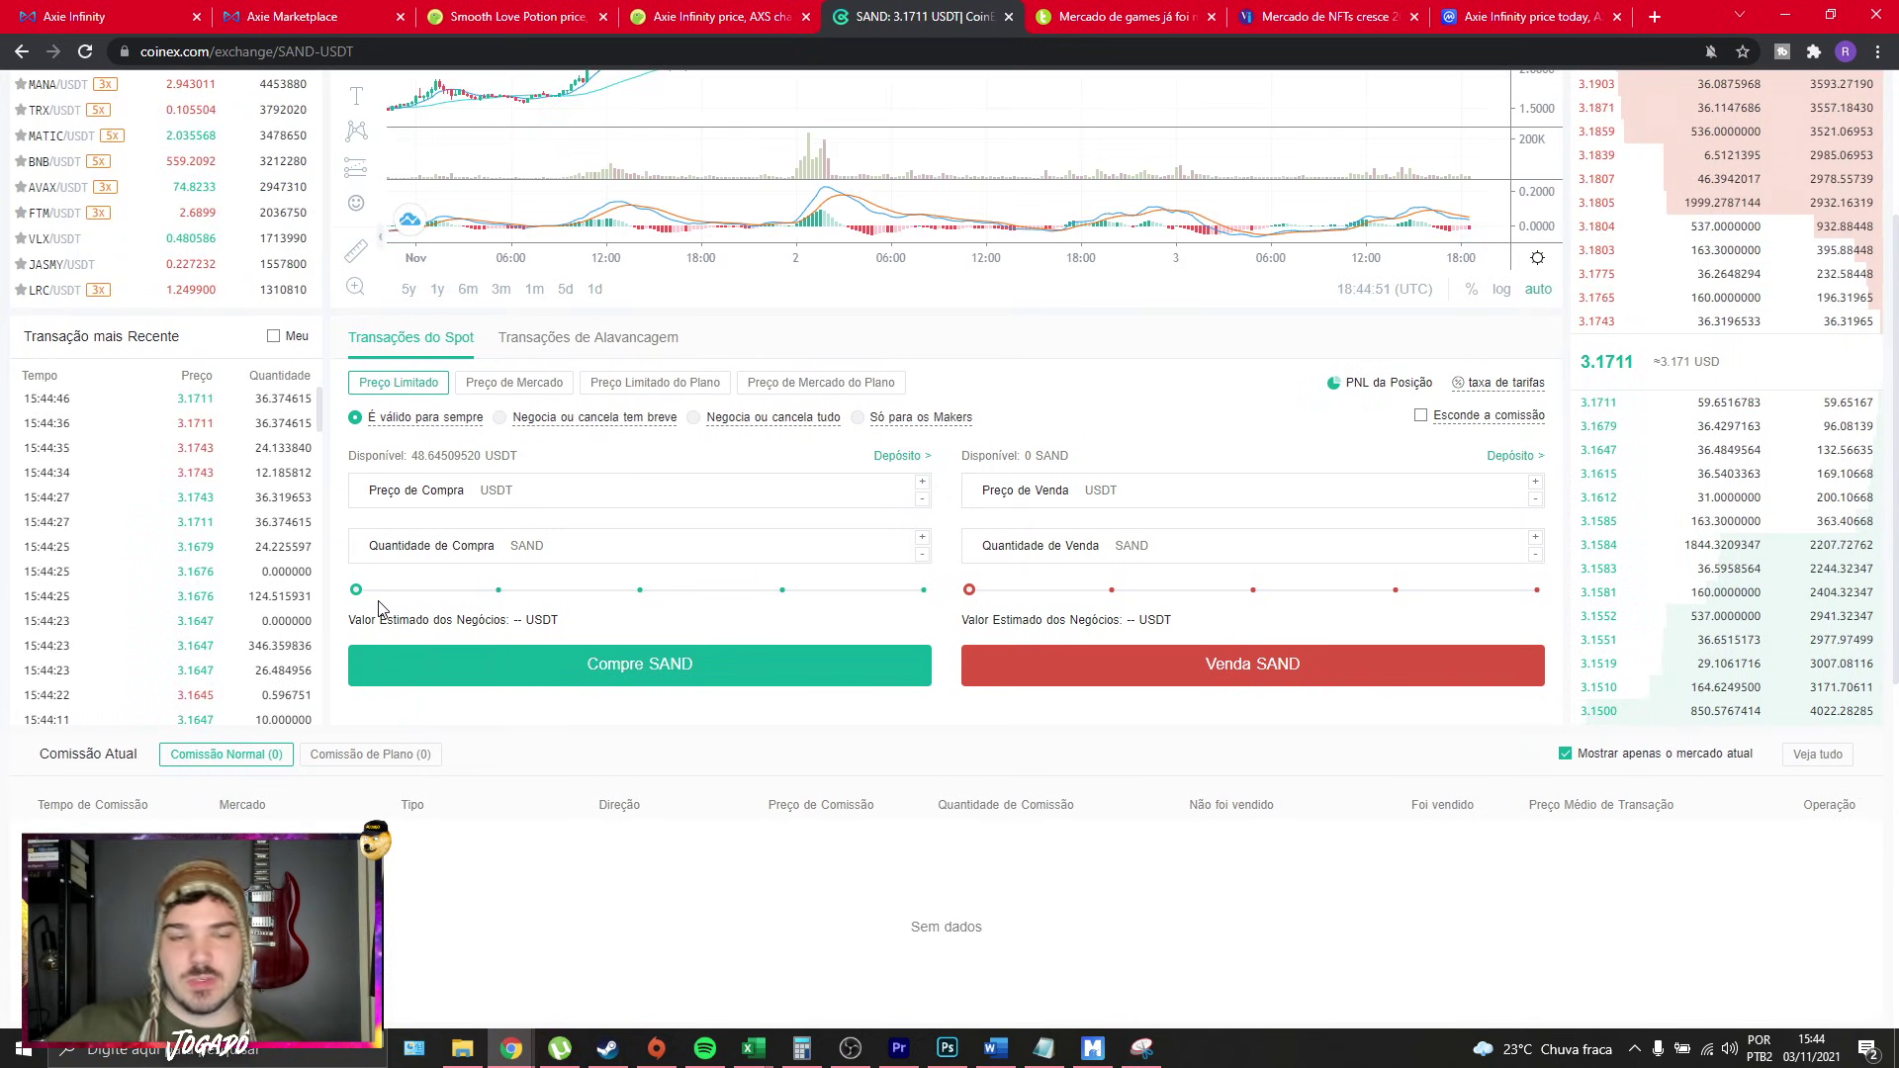
scroll(430, 698, "up", 3)
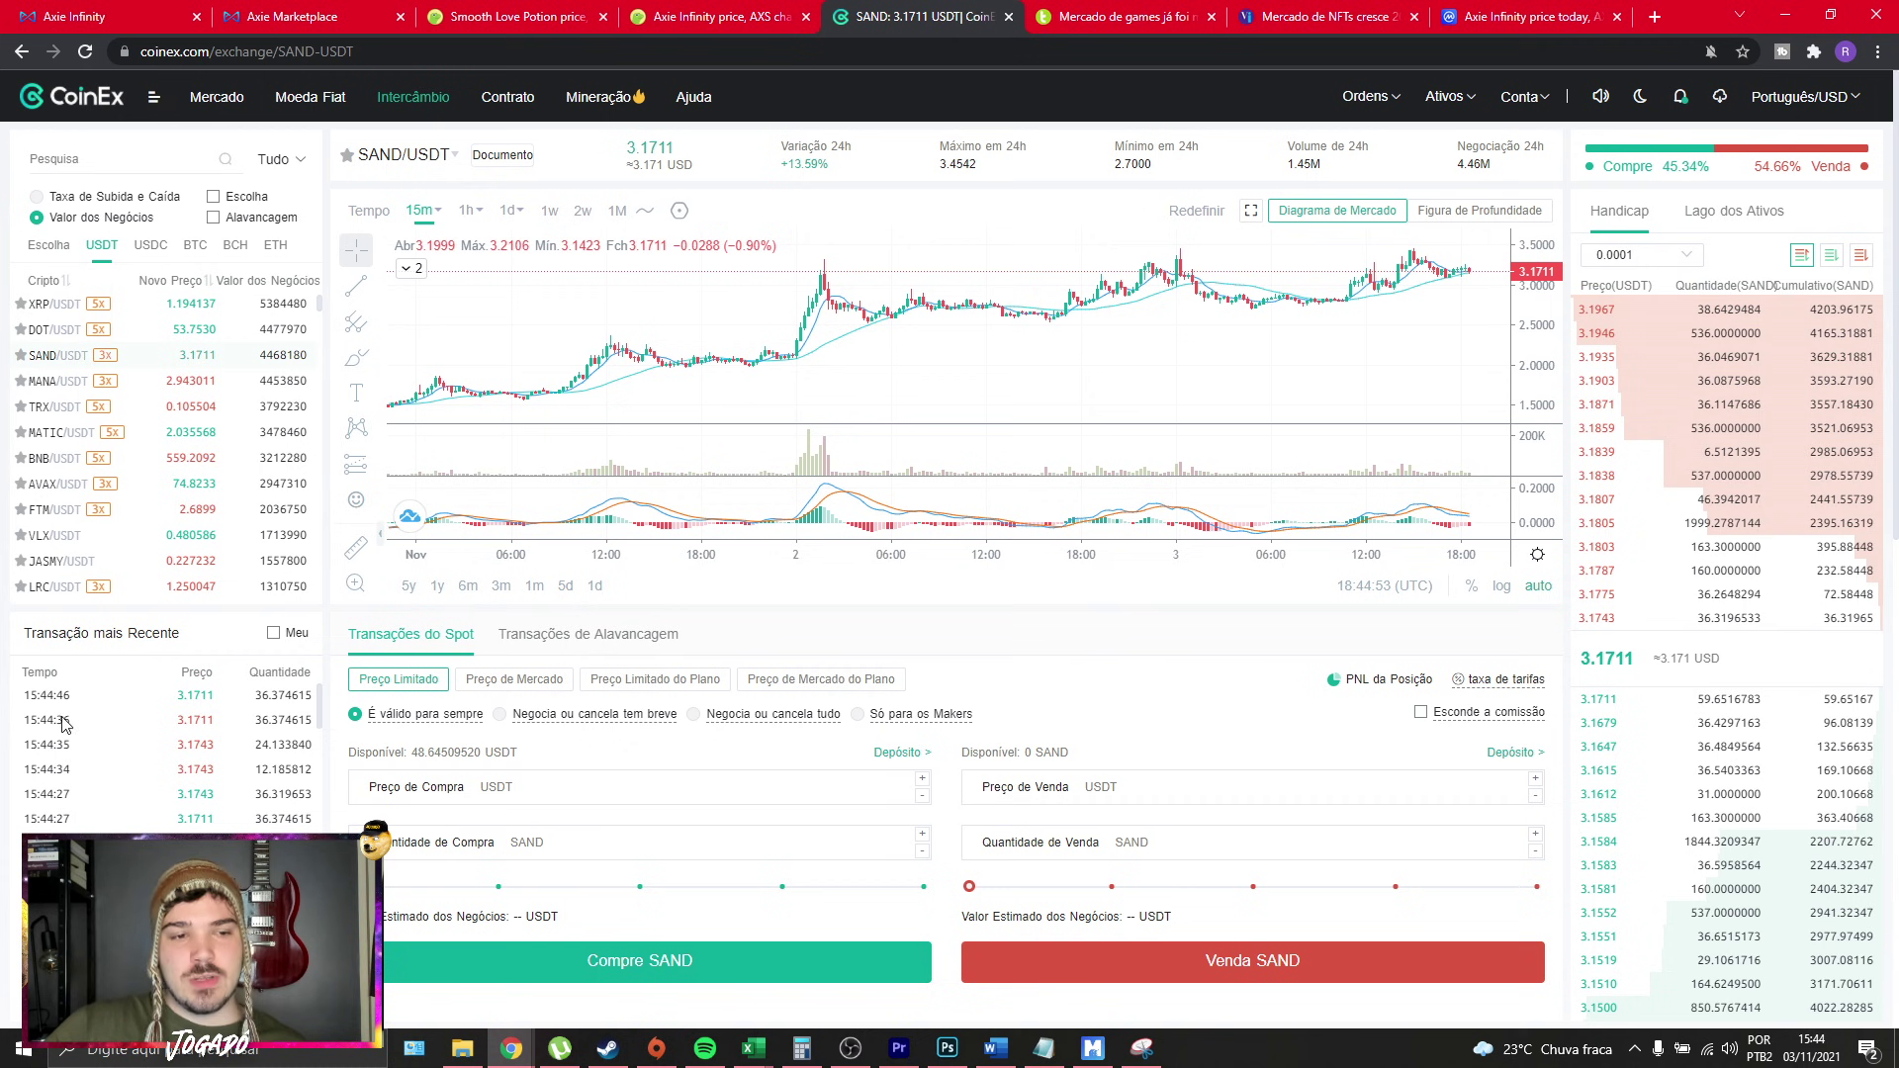
scroll(530, 331, "down", 2)
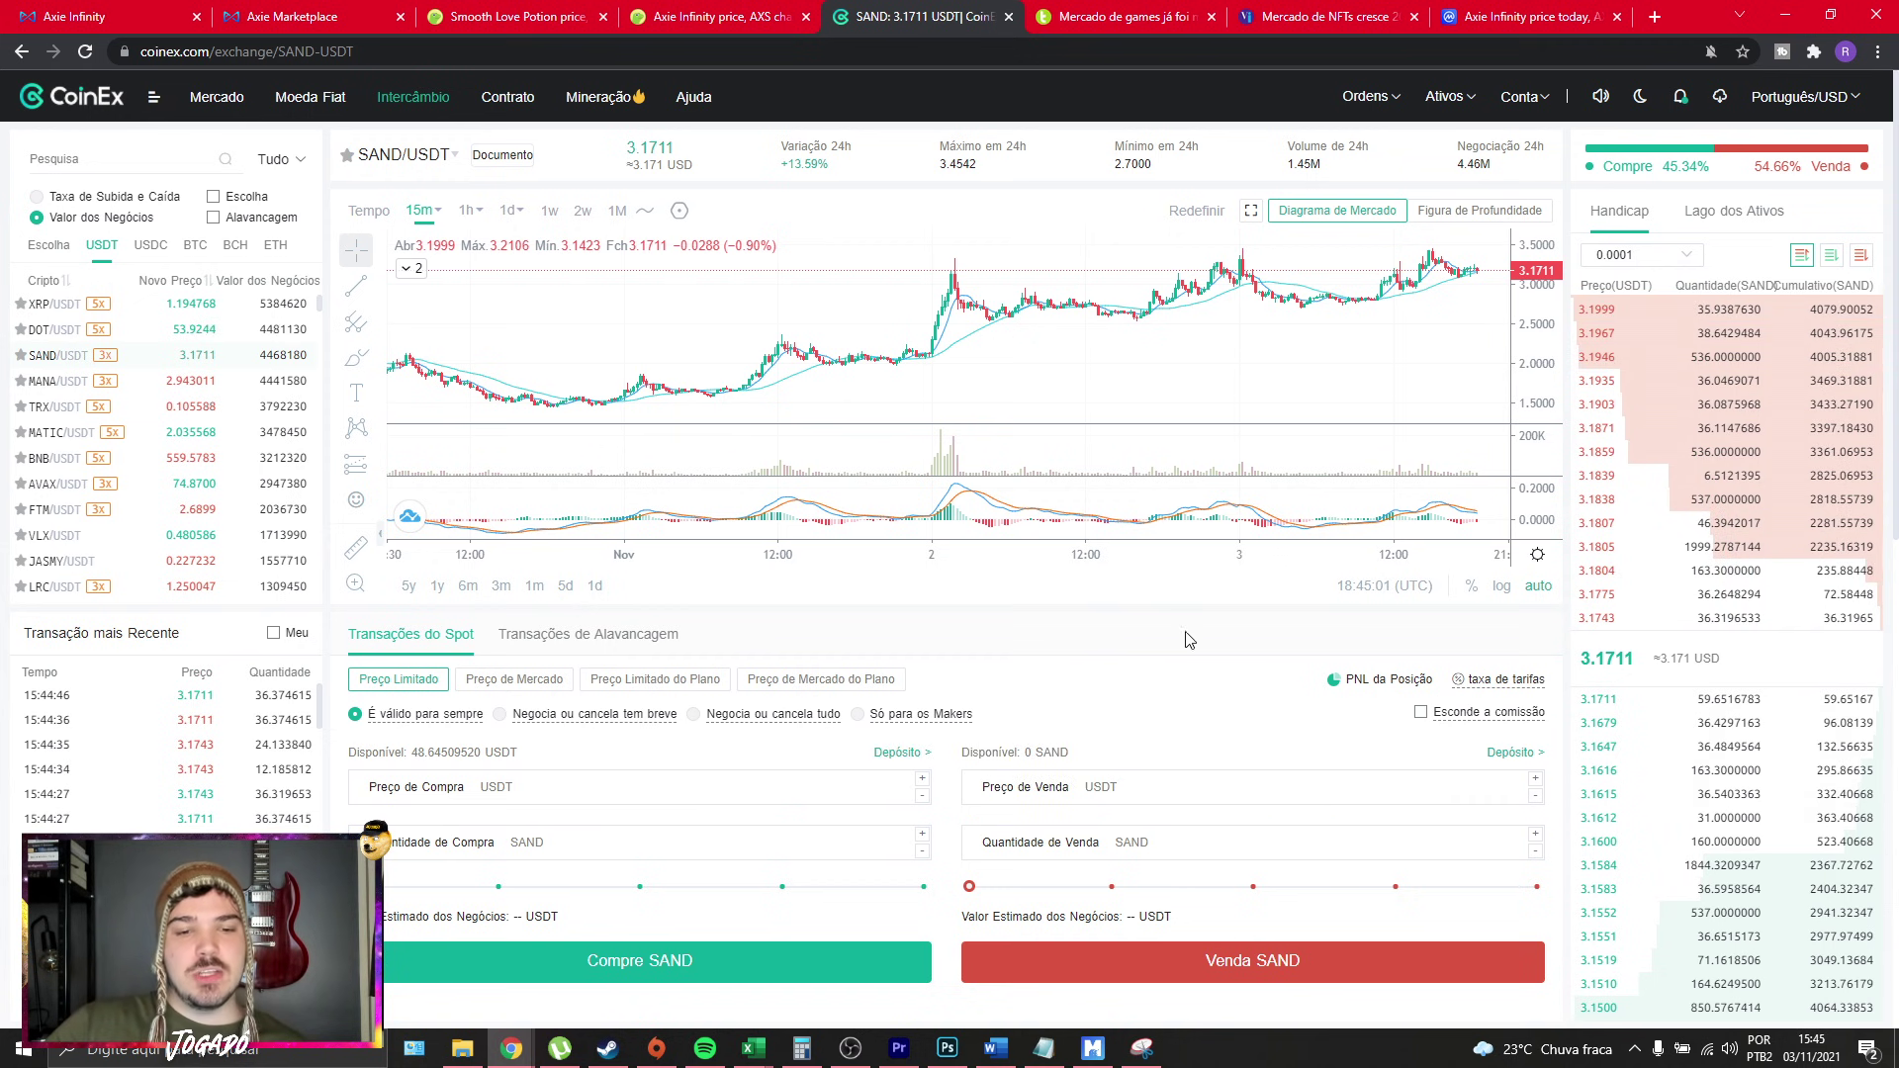
scroll(1226, 497, "down", 3)
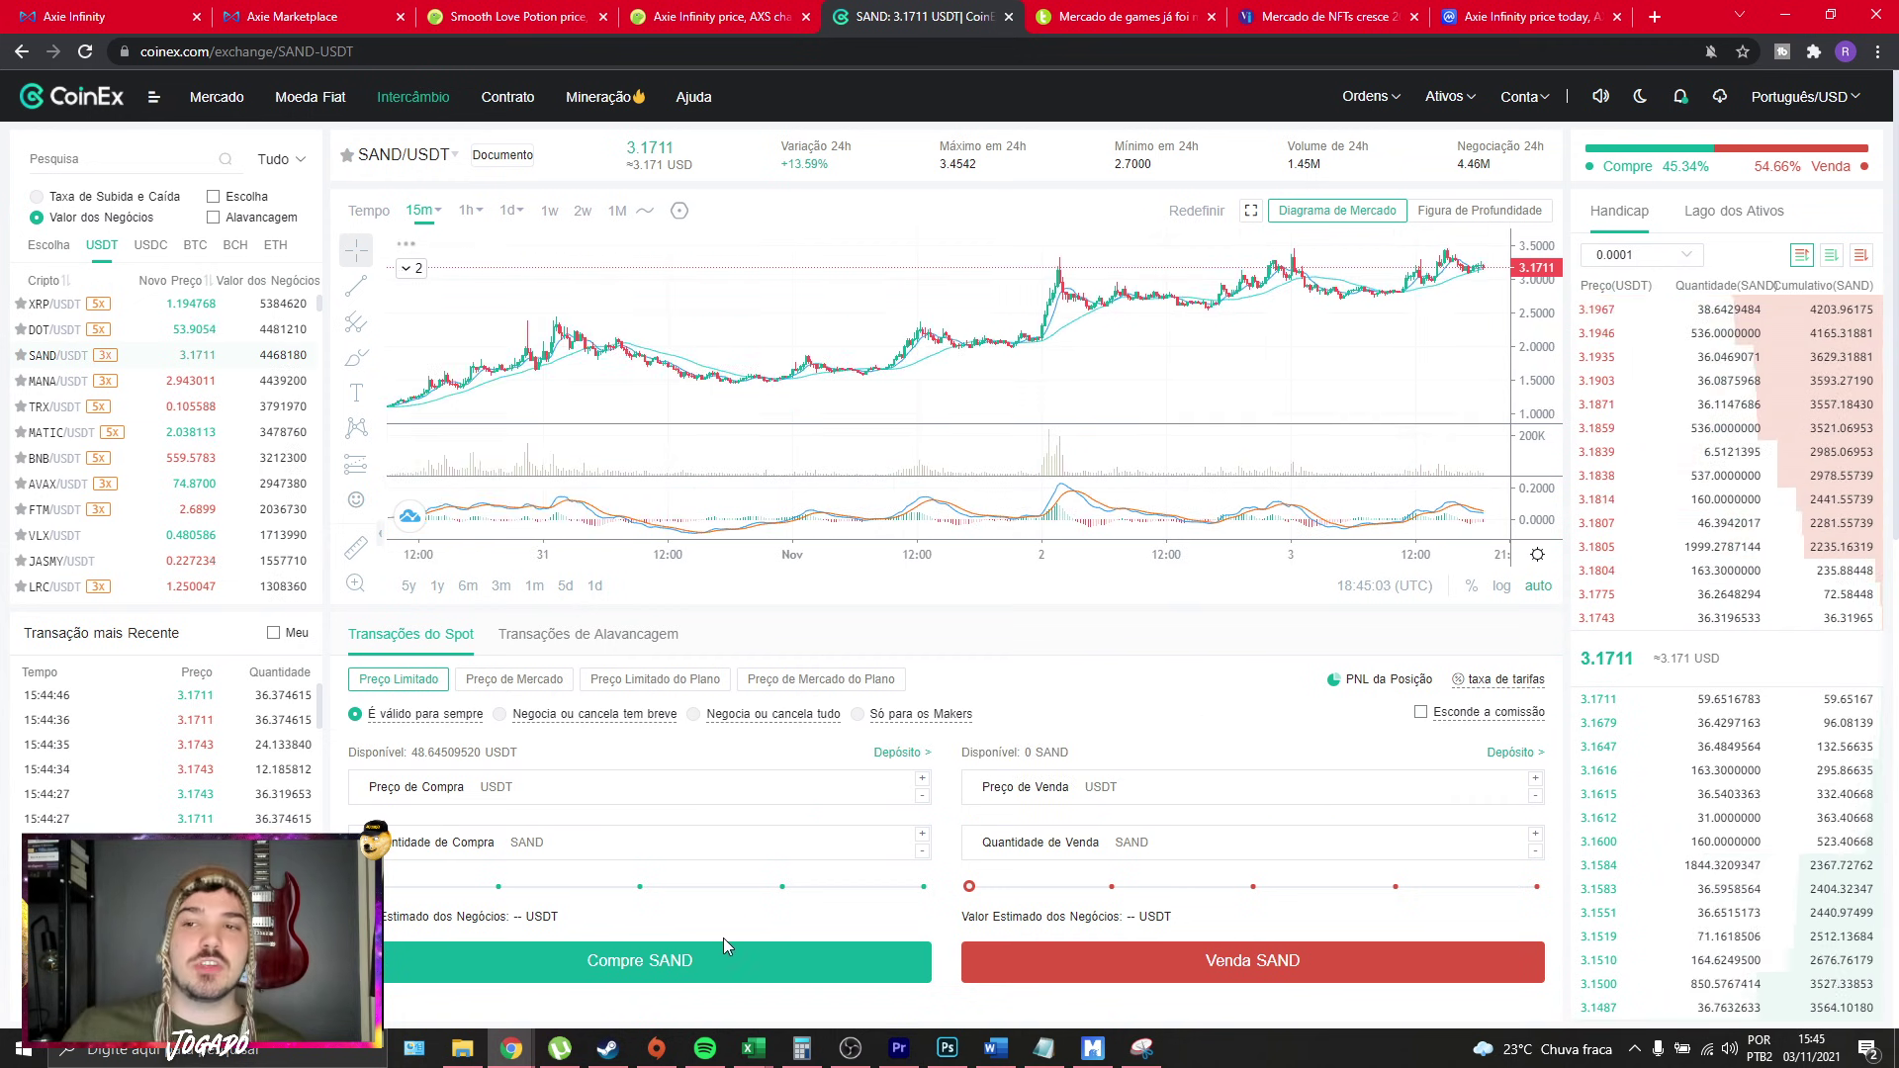